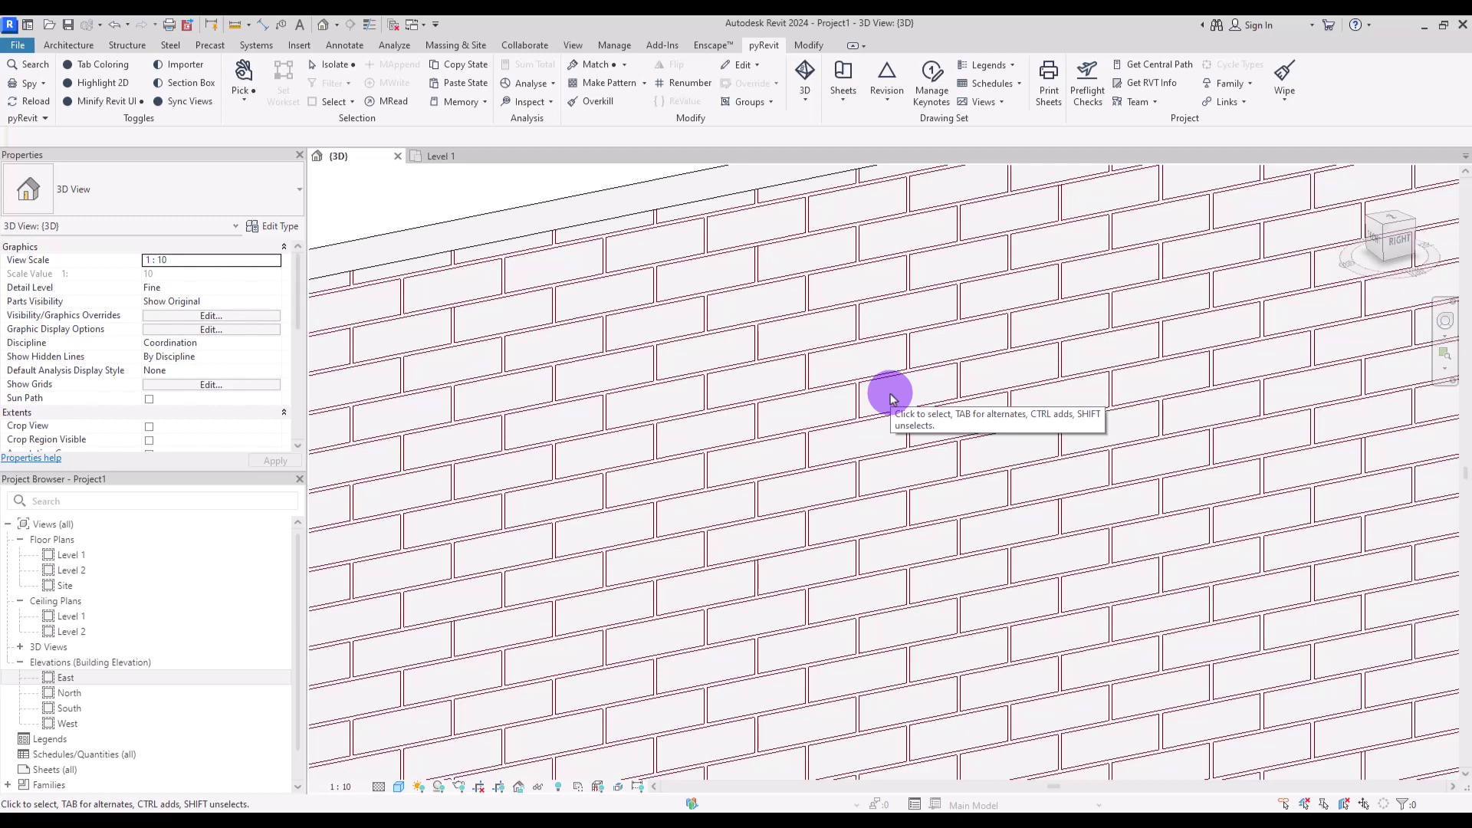
{"action": "middle_click_drag", "start_coordinate": [887, 394], "coordinate": [565, 465]}
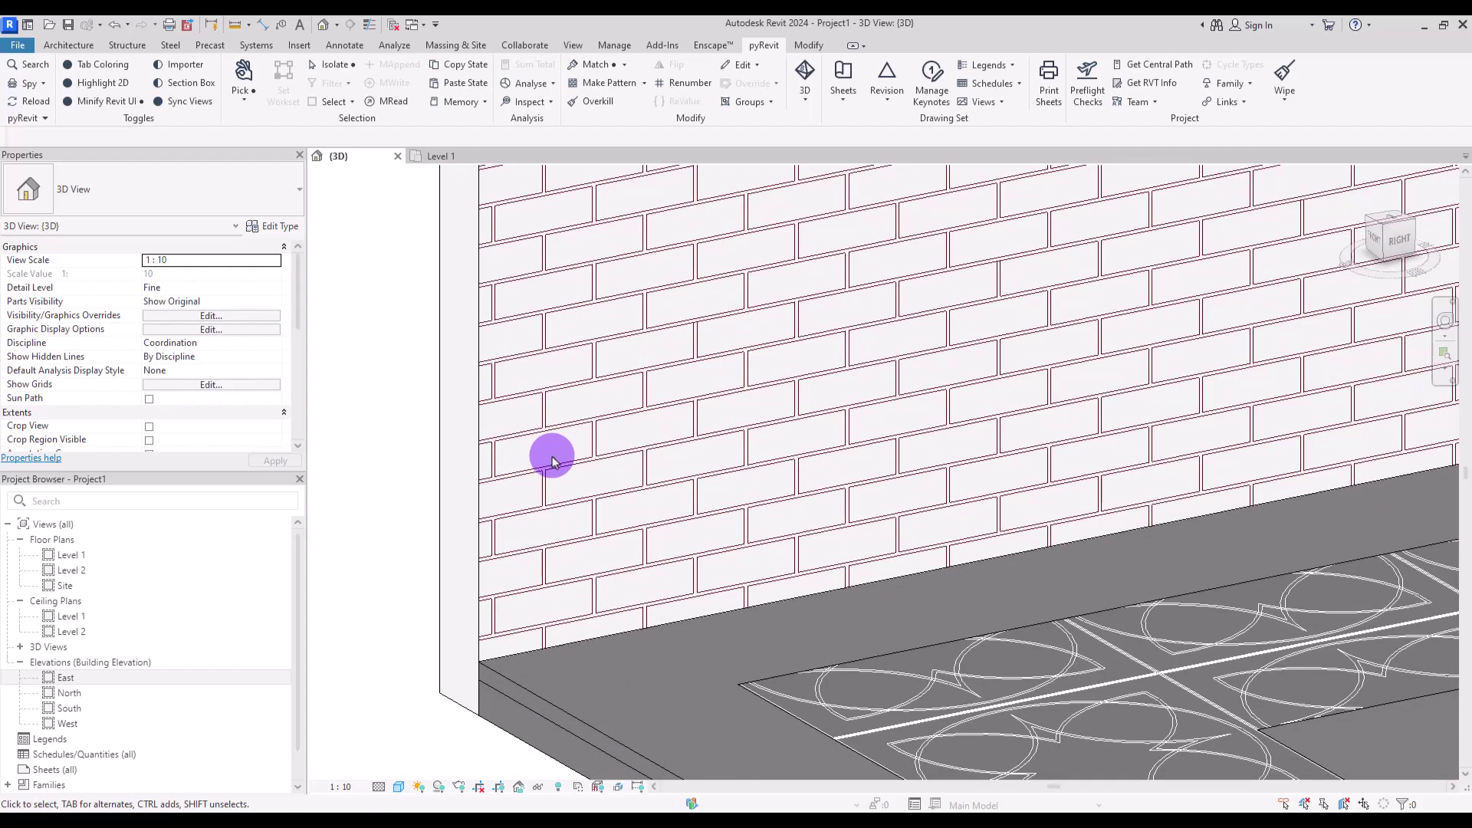
{"action": "middle_click_drag", "start_coordinate": [552, 456], "coordinate": [500, 745]}
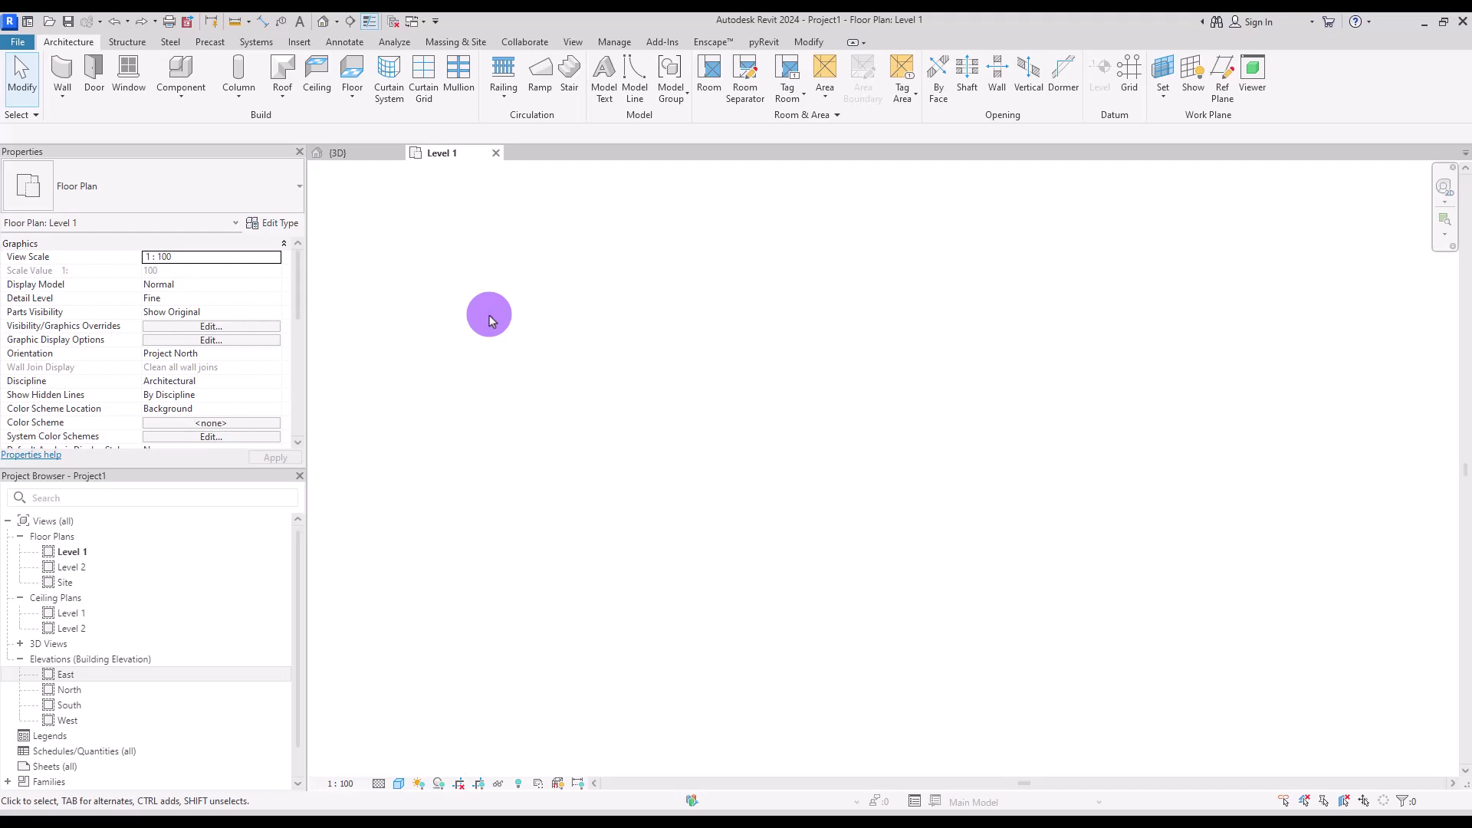
- Draw a rectangle of detail lines about 3.5 wide and 3.5 high in the Level 1 floor plan
{"action": "left_click", "coordinate": [332, 41]}
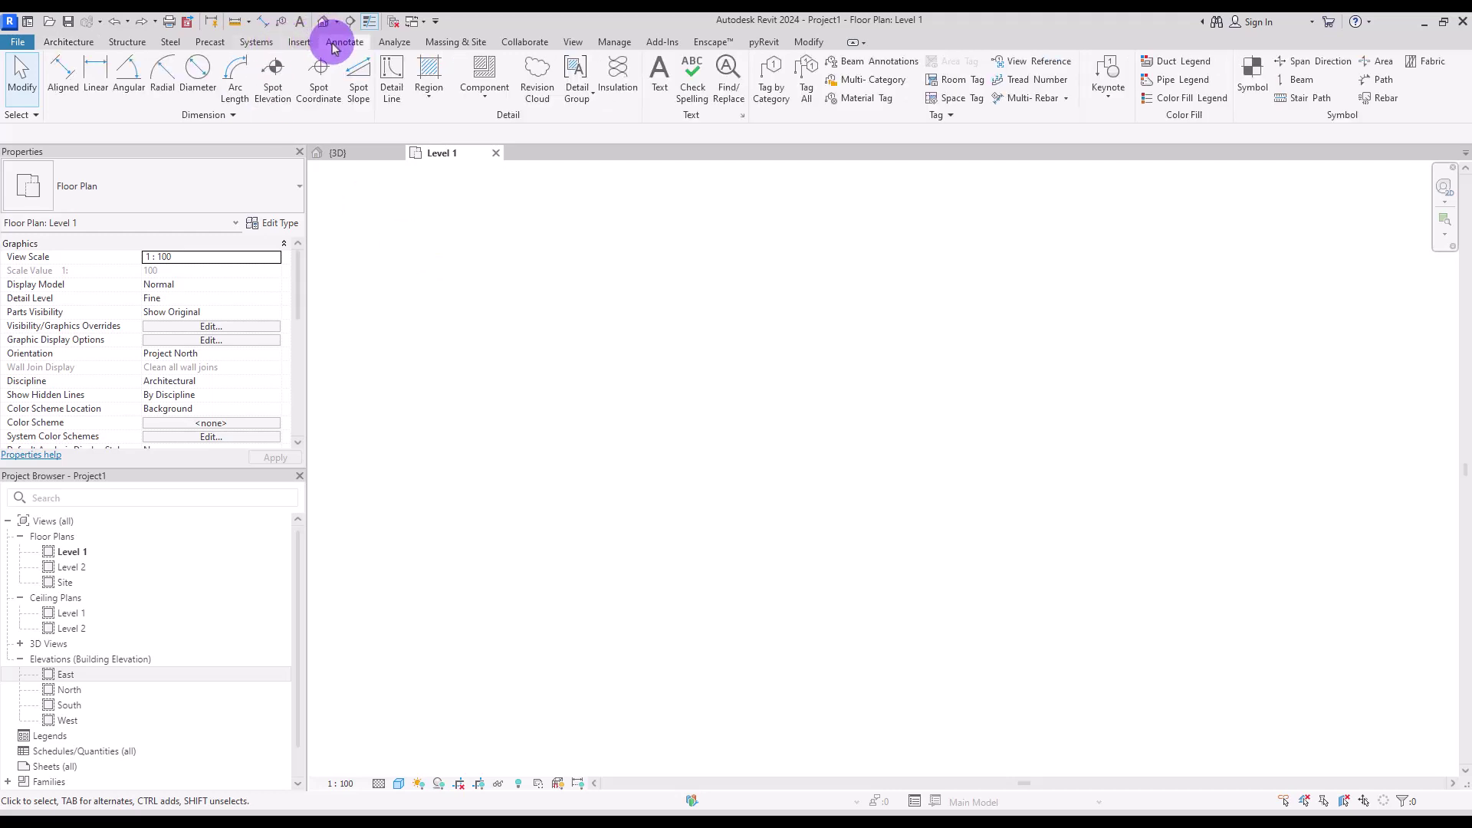
{"action": "left_click", "coordinate": [391, 90]}
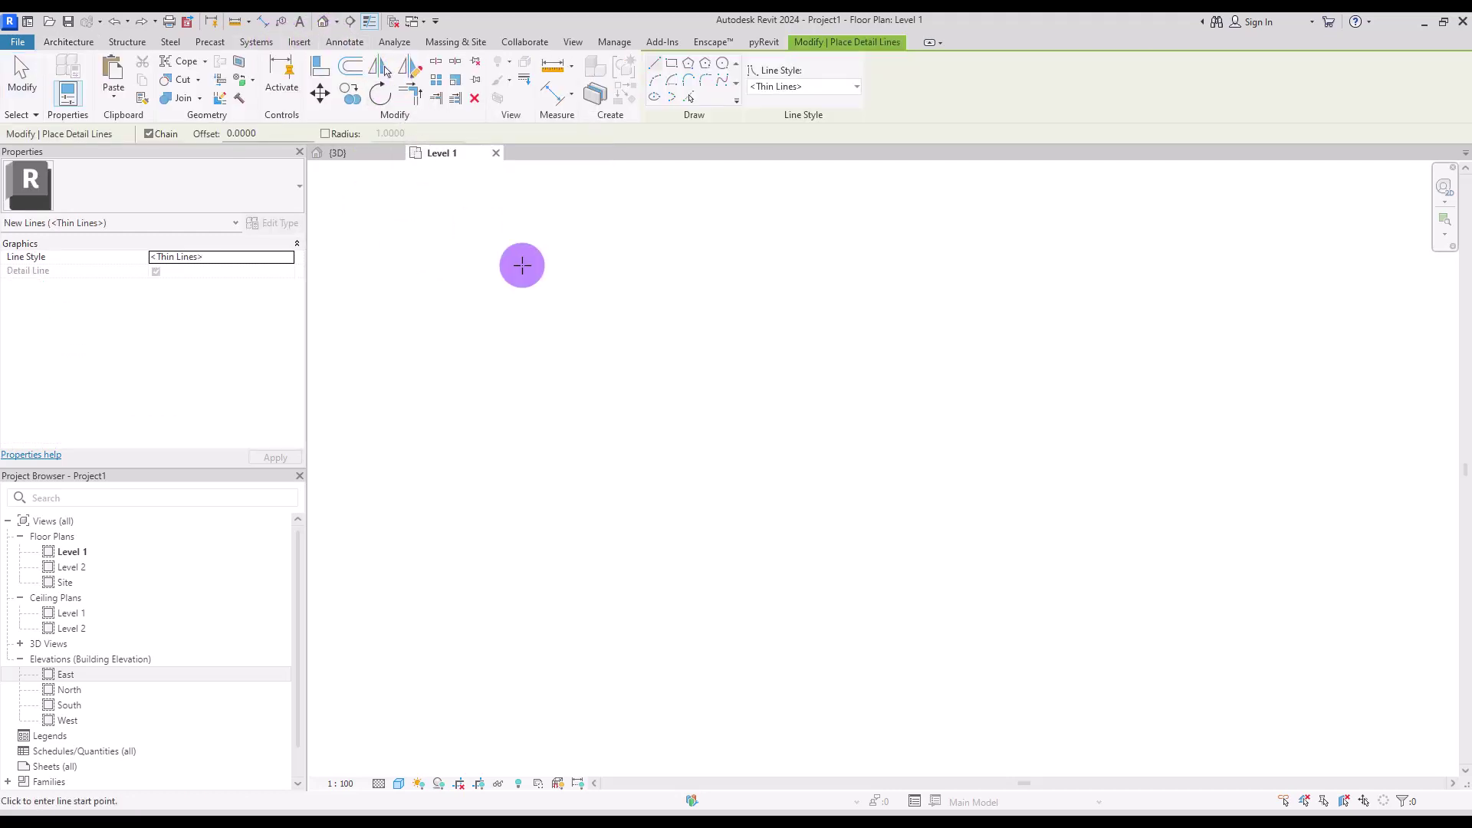
{"action": "left_click", "coordinate": [672, 67]}
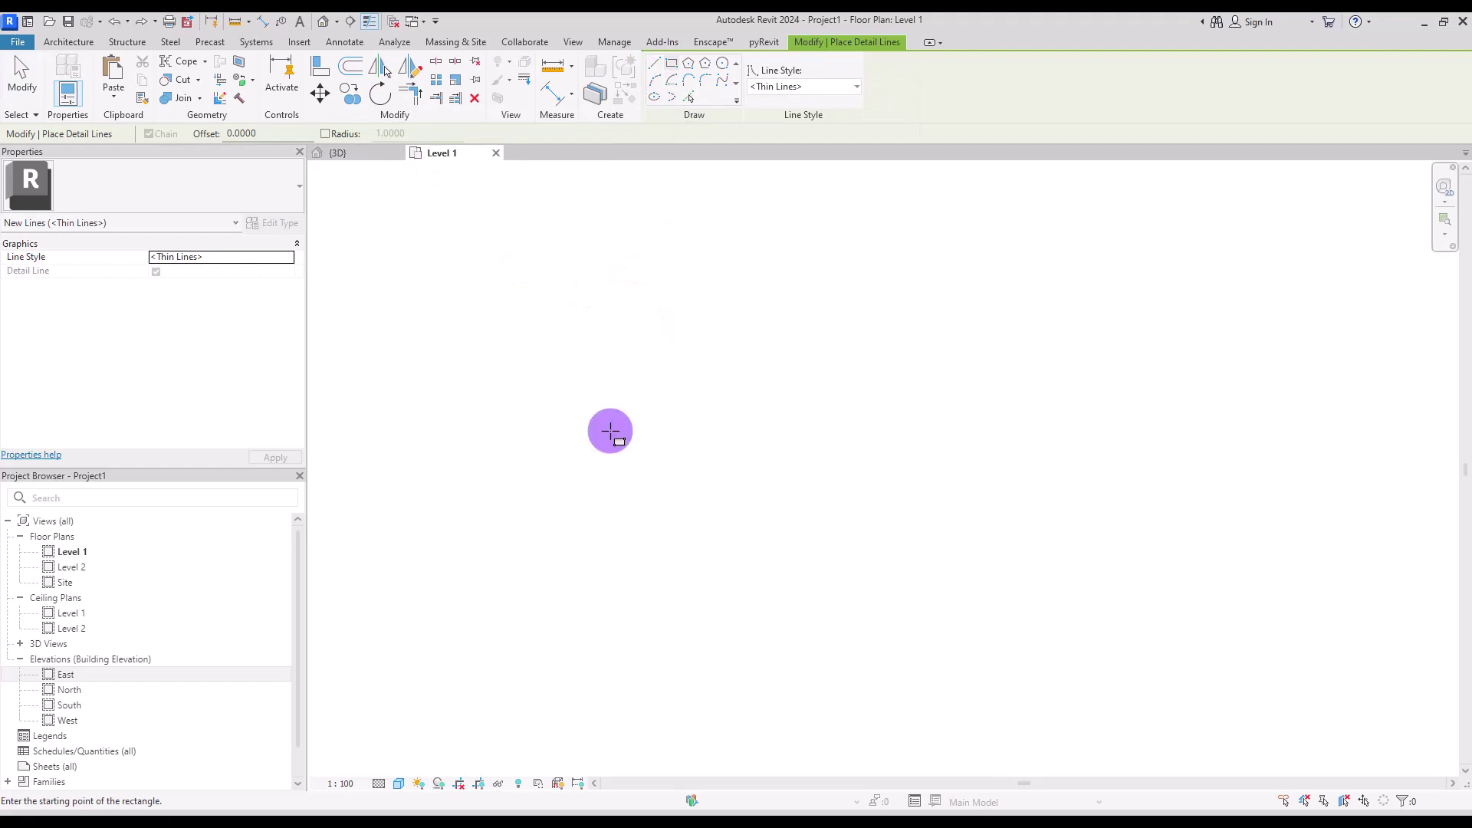
{"action": "left_click", "coordinate": [553, 370]}
{"action": "left_click", "coordinate": [743, 565]}
{"action": "key", "text": "Escape"}
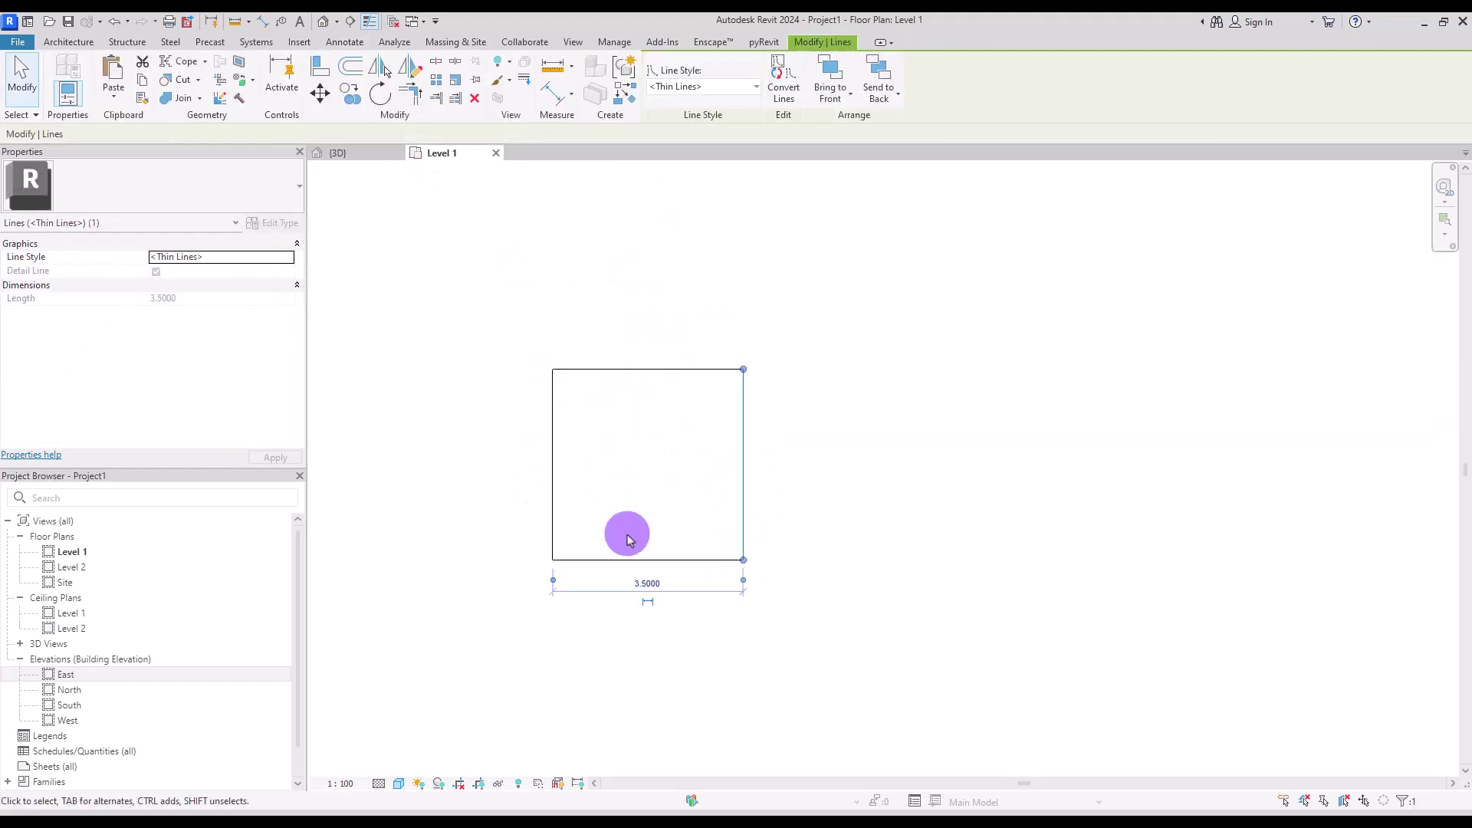
- Set the rectangle's width and height to 1 each to make it a 1 by 1 square
{"action": "left_click", "coordinate": [644, 565]}
{"action": "left_click", "coordinate": [644, 582]}
{"action": "type", "text": "1"}
{"action": "key", "text": "Return"}
{"action": "left_click", "coordinate": [512, 463]}
{"action": "type", "text": "1"}
{"action": "key", "text": "Return"}
- Draw one vertical and one horizontal detail line joining the midpoints of the square's opposite sides
{"action": "left_click", "coordinate": [344, 41]}
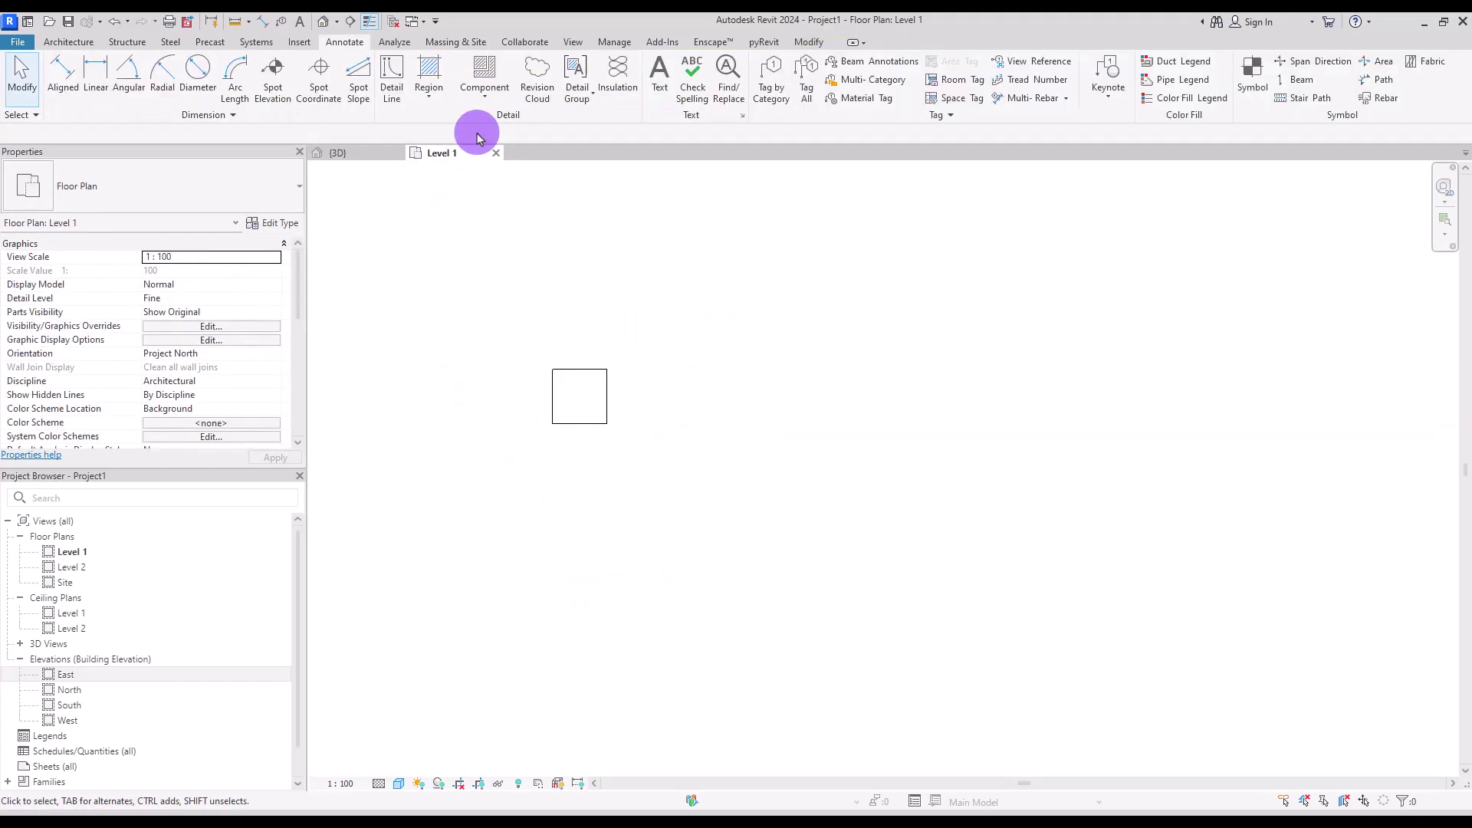
{"action": "left_click", "coordinate": [391, 90]}
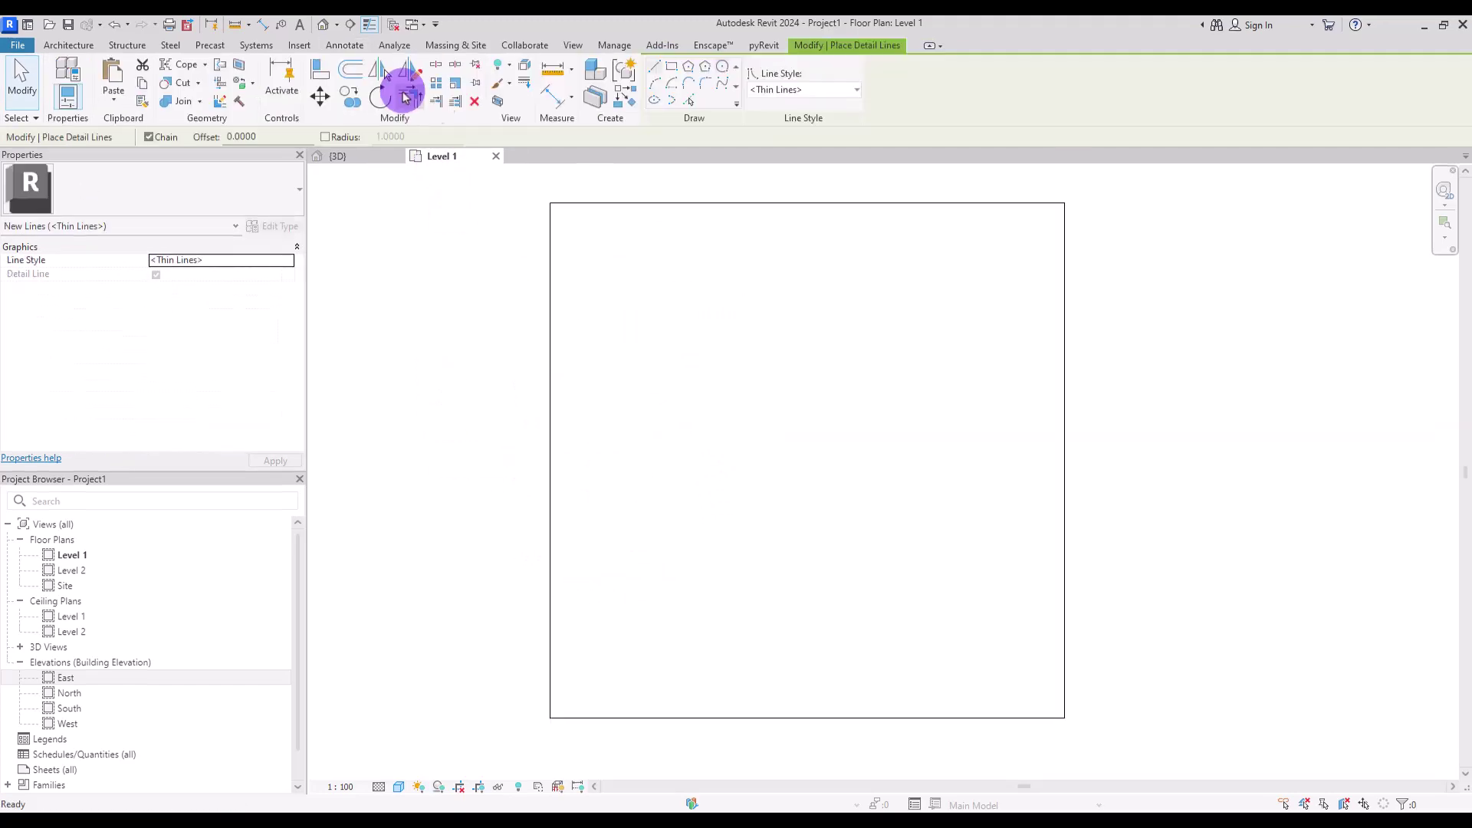
{"action": "left_click", "coordinate": [673, 69]}
{"action": "left_click", "coordinate": [656, 75]}
{"action": "left_click", "coordinate": [806, 205]}
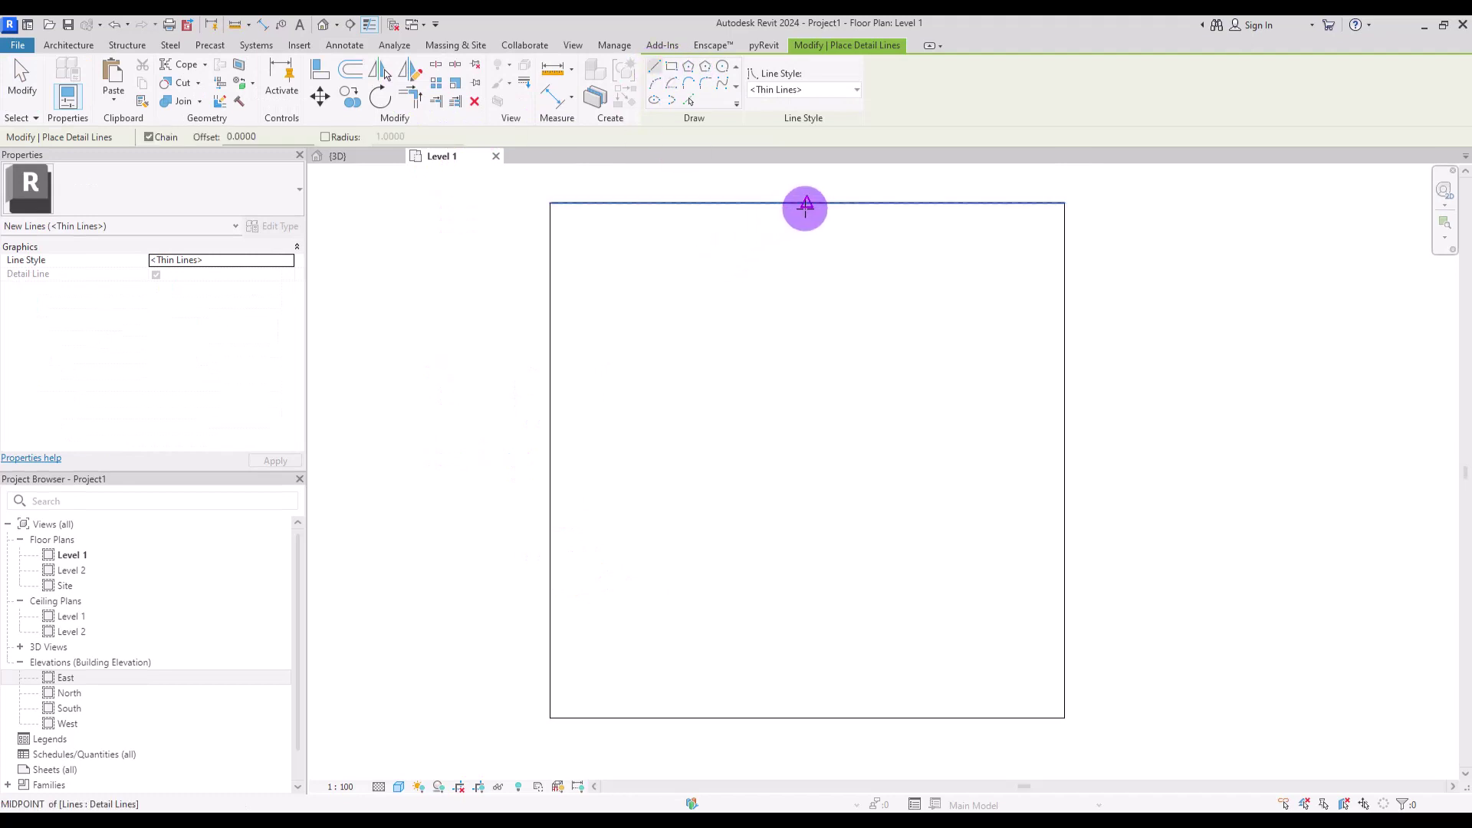
{"action": "left_click", "coordinate": [798, 722]}
{"action": "left_click", "coordinate": [809, 719]}
{"action": "key", "text": "Escape"}
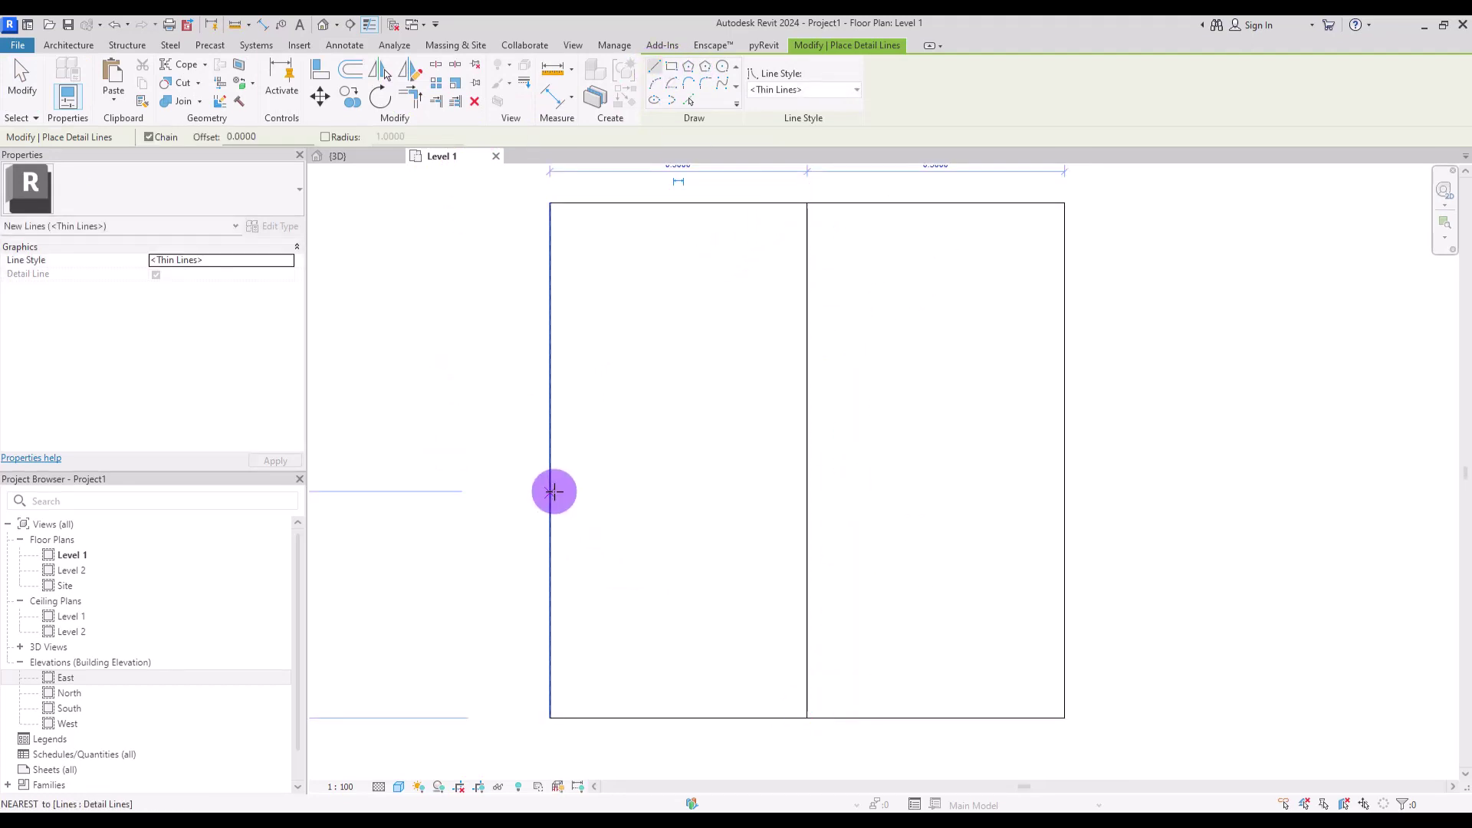
{"action": "left_click", "coordinate": [550, 460]}
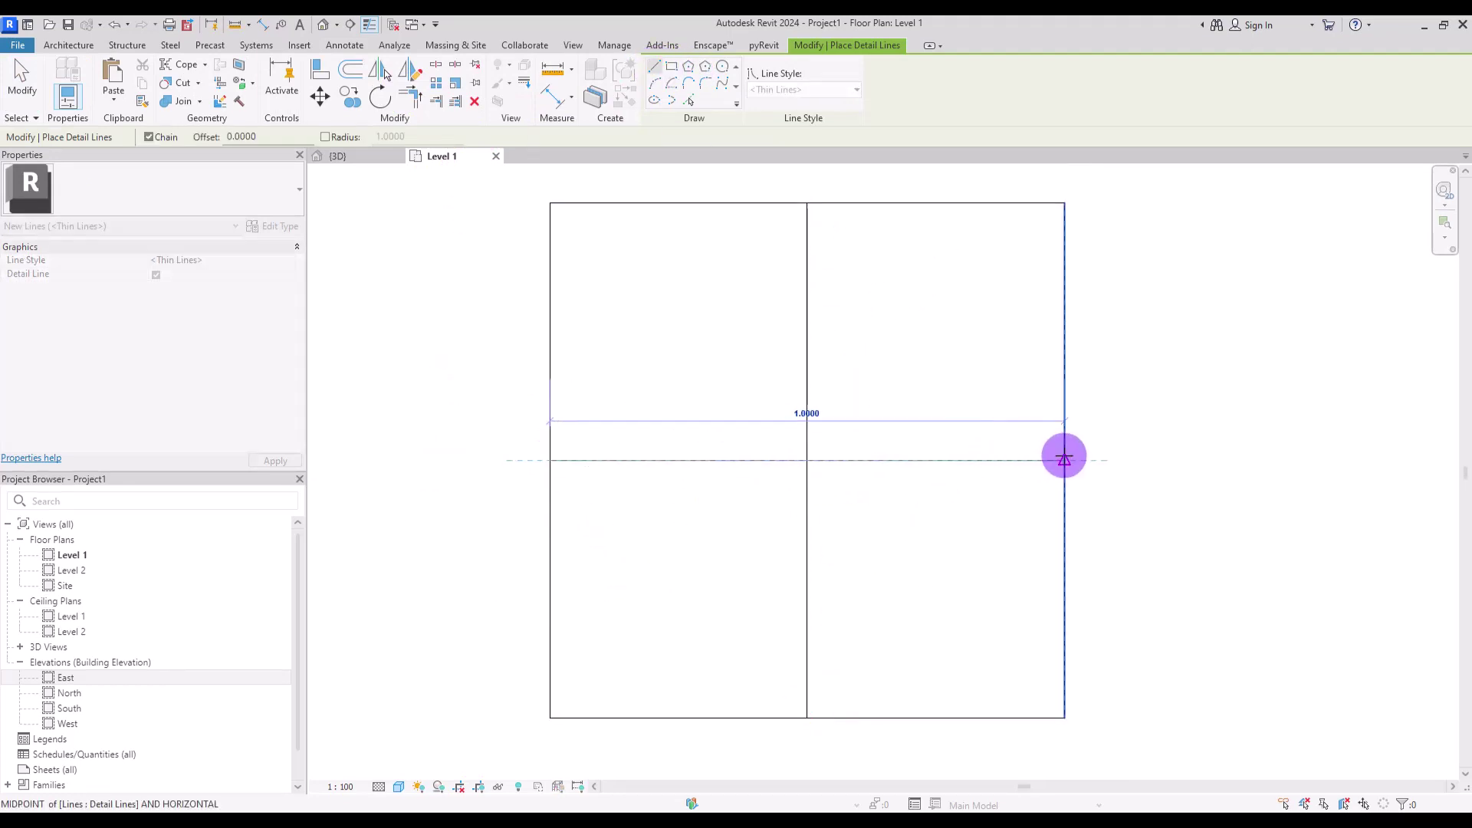
{"action": "left_click", "coordinate": [1065, 460]}
{"action": "key", "text": "Escape"}
- Draw a detail-line circle with a radius of about 0.34 centred on the crossing of the two midlines
{"action": "left_click", "coordinate": [725, 68]}
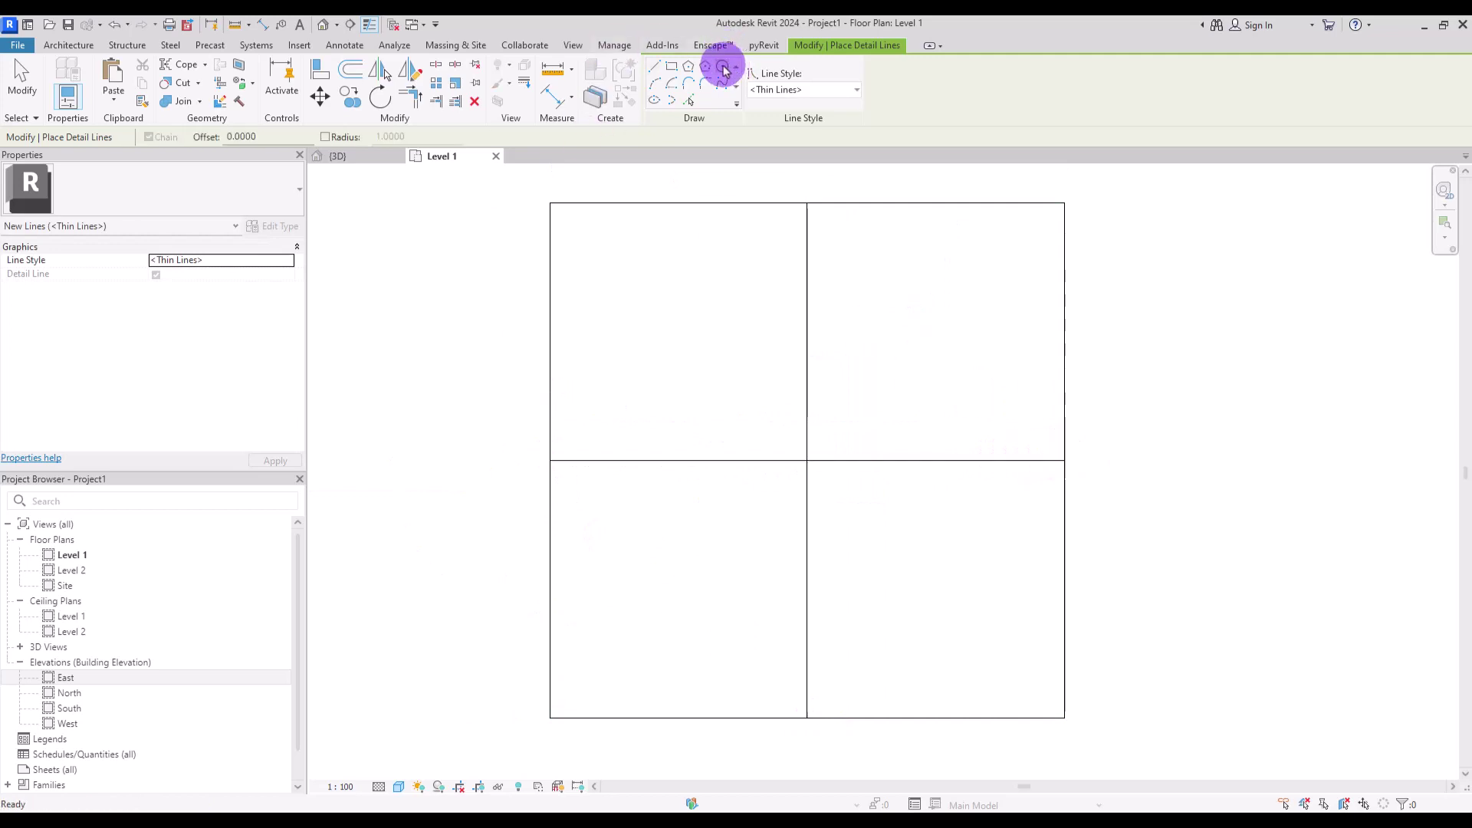
{"action": "left_click", "coordinate": [807, 460]}
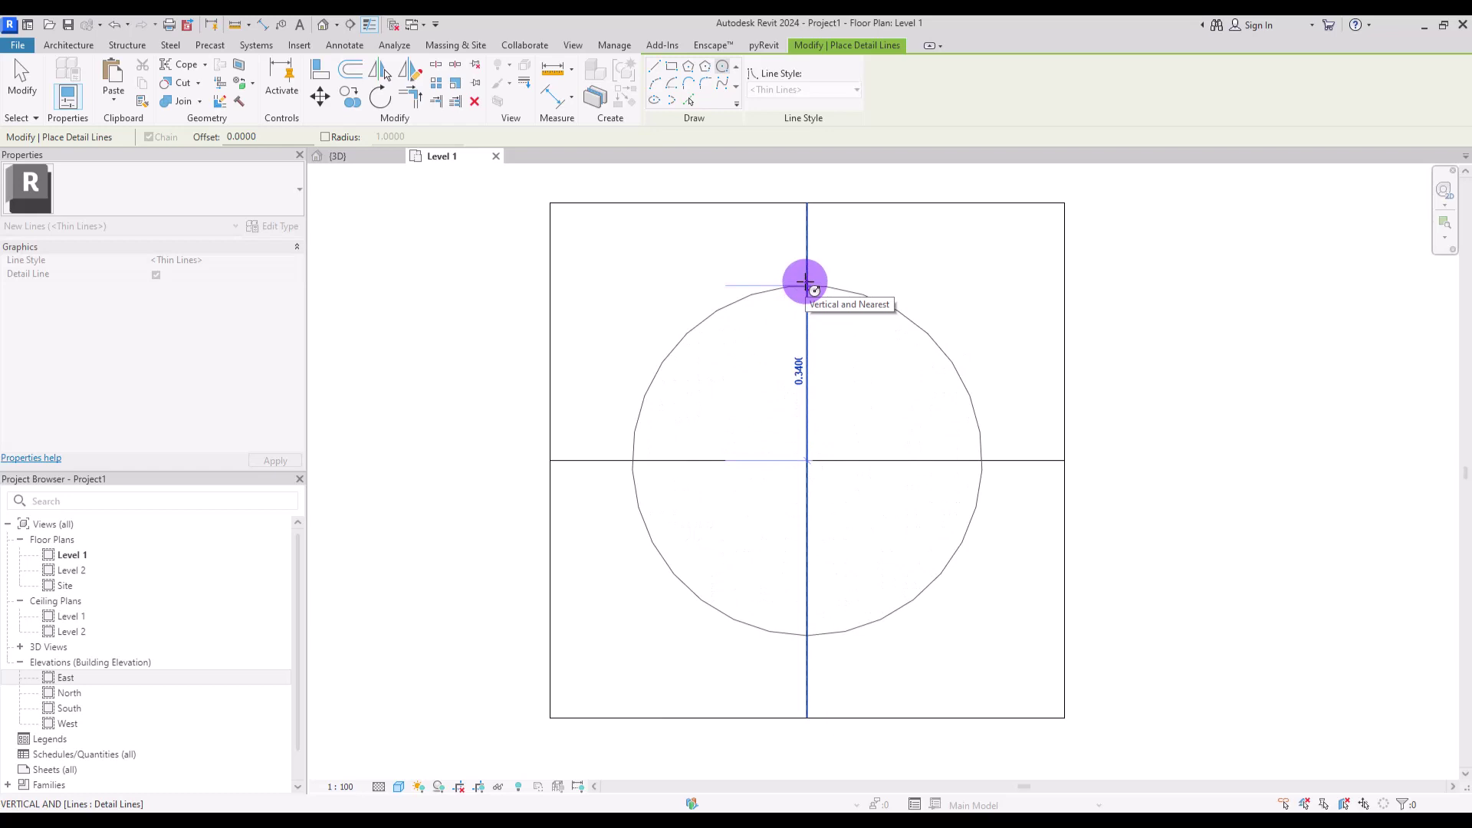
{"action": "left_click", "coordinate": [805, 281]}
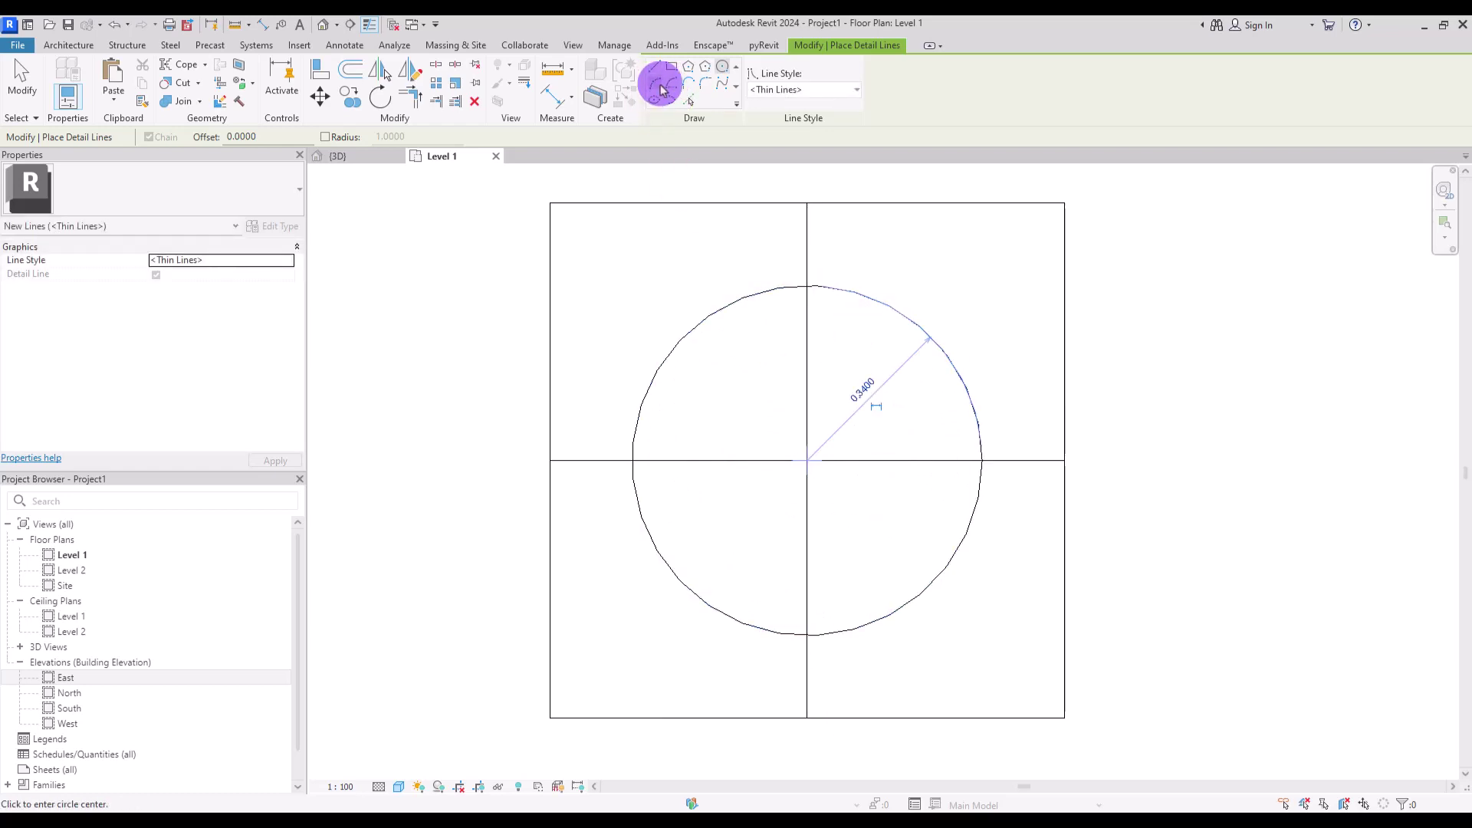
- Draw an inward-curving arc of about 0.34 radius from the circle's right quadrant point to its top quadrant point
{"action": "left_click", "coordinate": [661, 86]}
{"action": "left_click", "coordinate": [983, 460]}
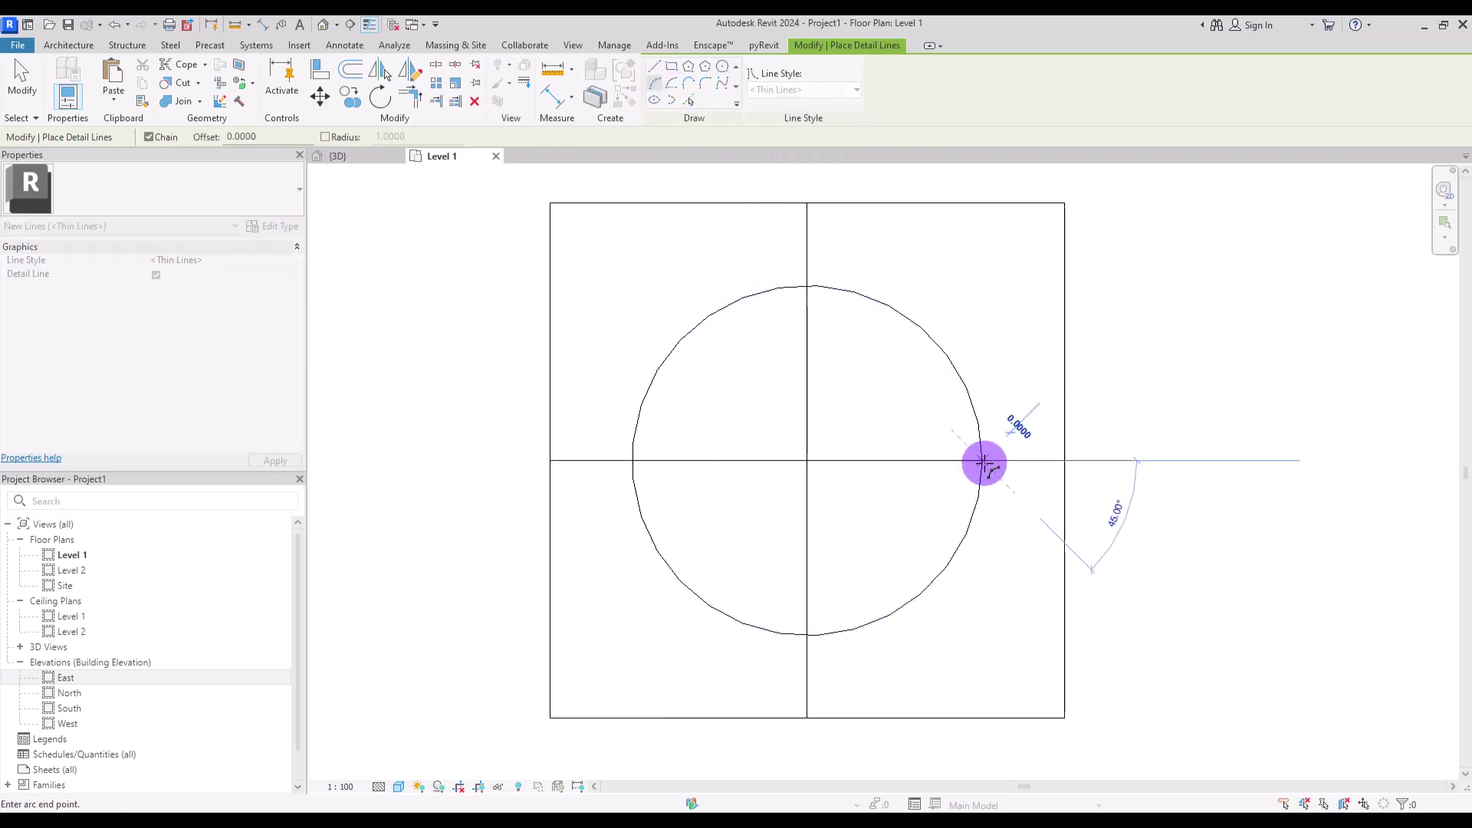
{"action": "left_click", "coordinate": [805, 286]}
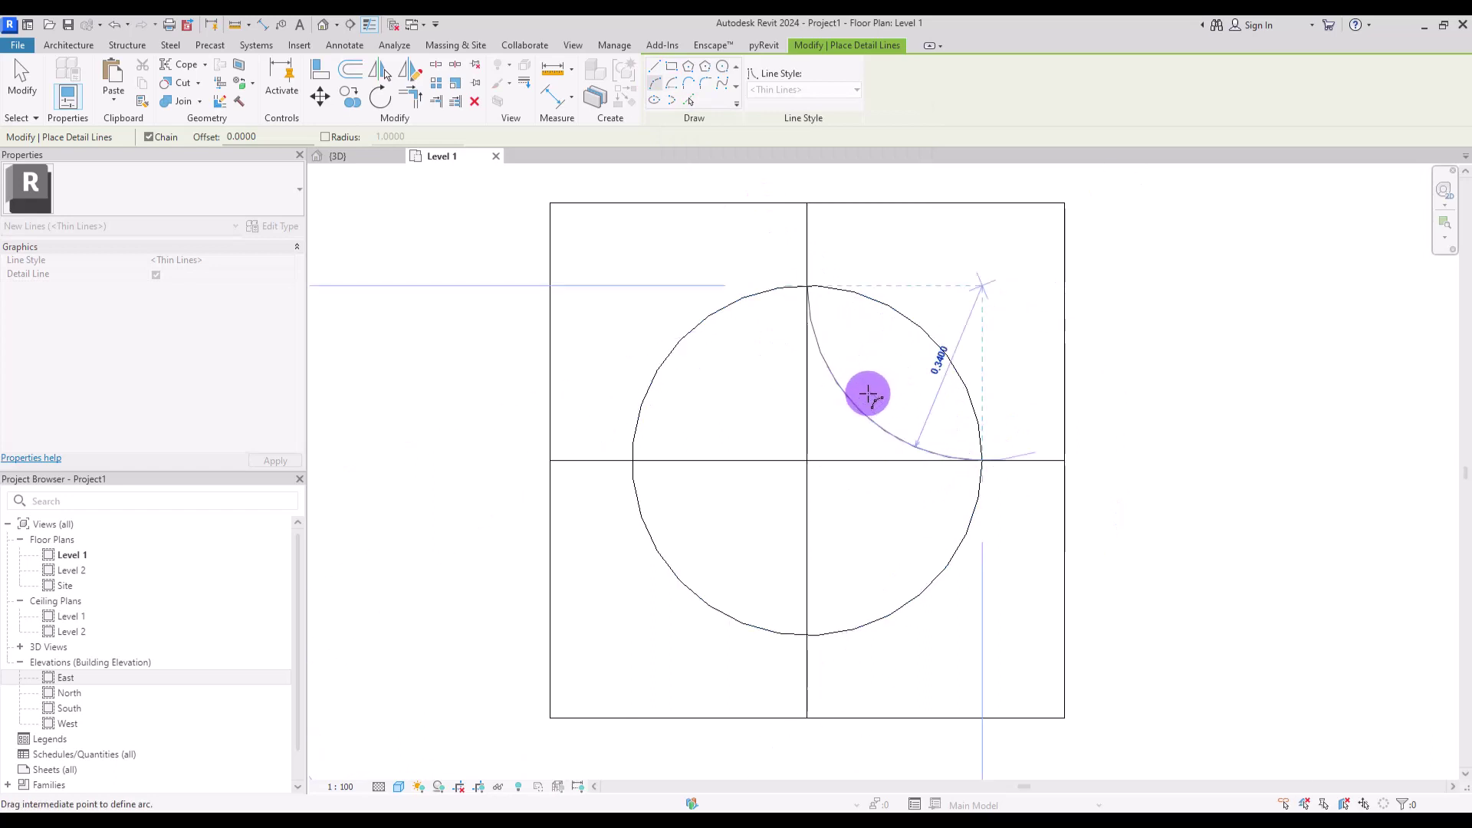
{"action": "left_click", "coordinate": [868, 395]}
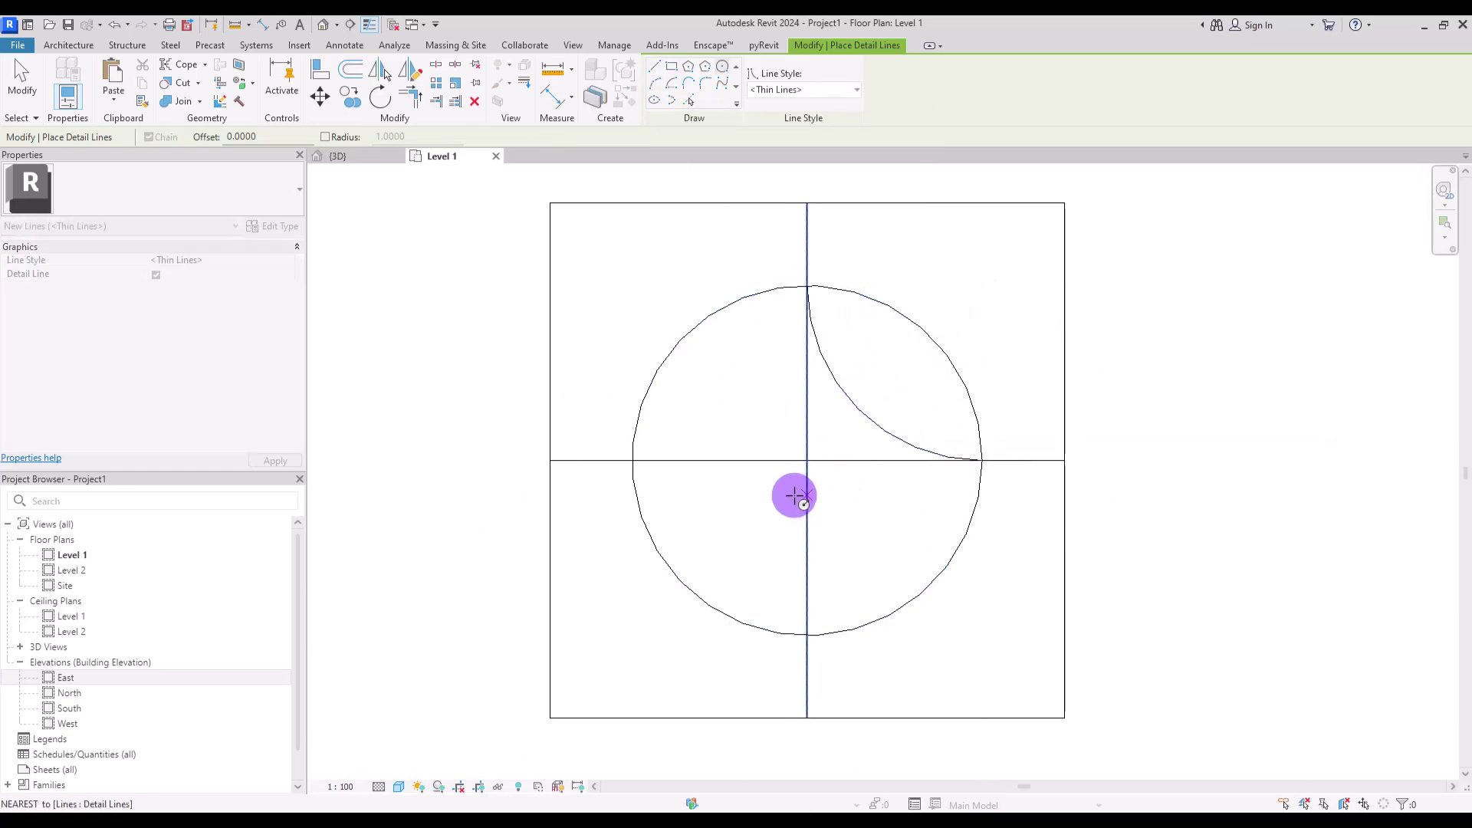
- Draw a second circle with a radius of about 0.4 centred on the midpoint of the square's right side
{"action": "left_click", "coordinate": [724, 67]}
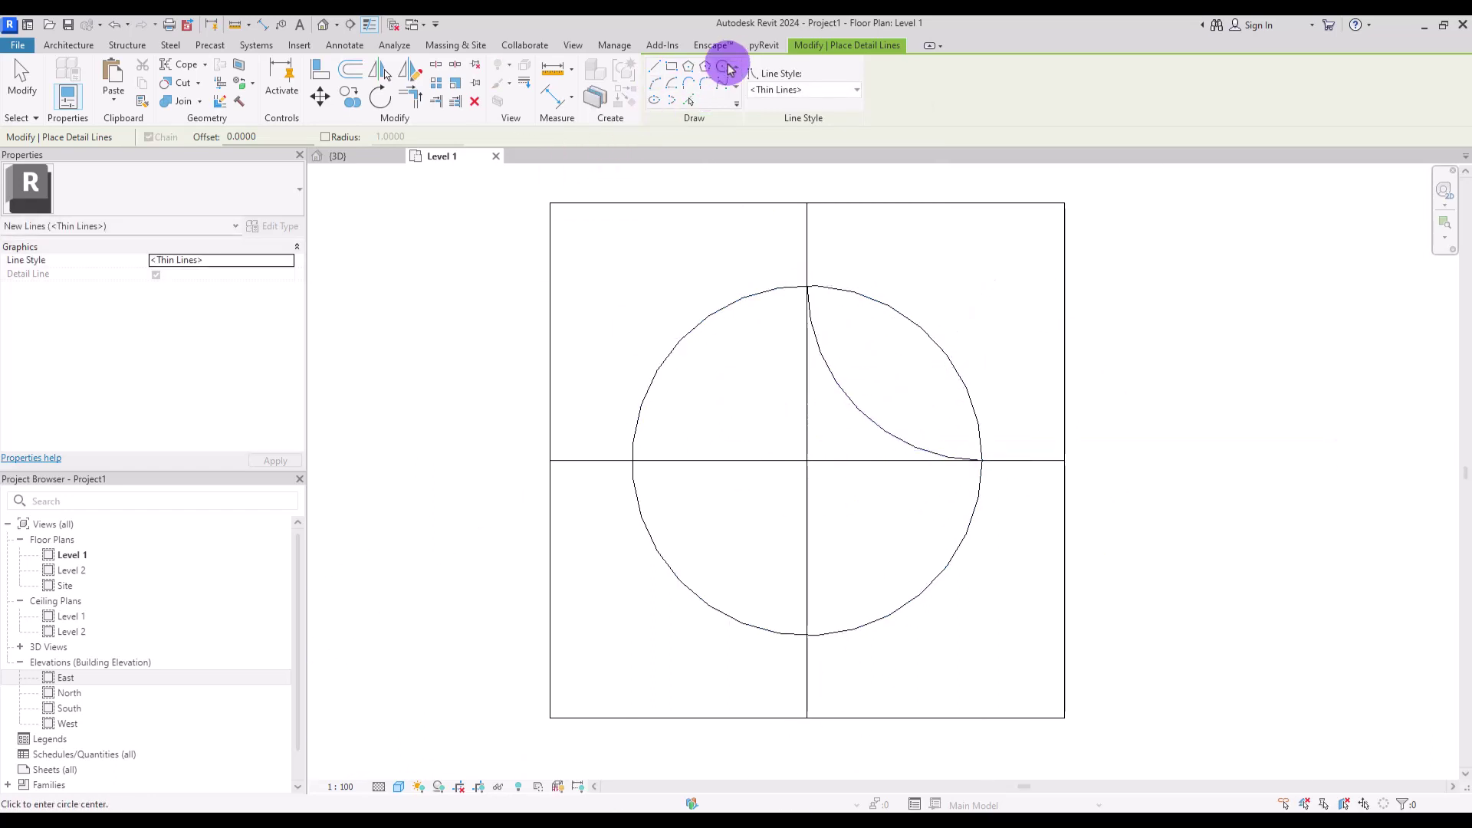
{"action": "left_click", "coordinate": [1064, 460]}
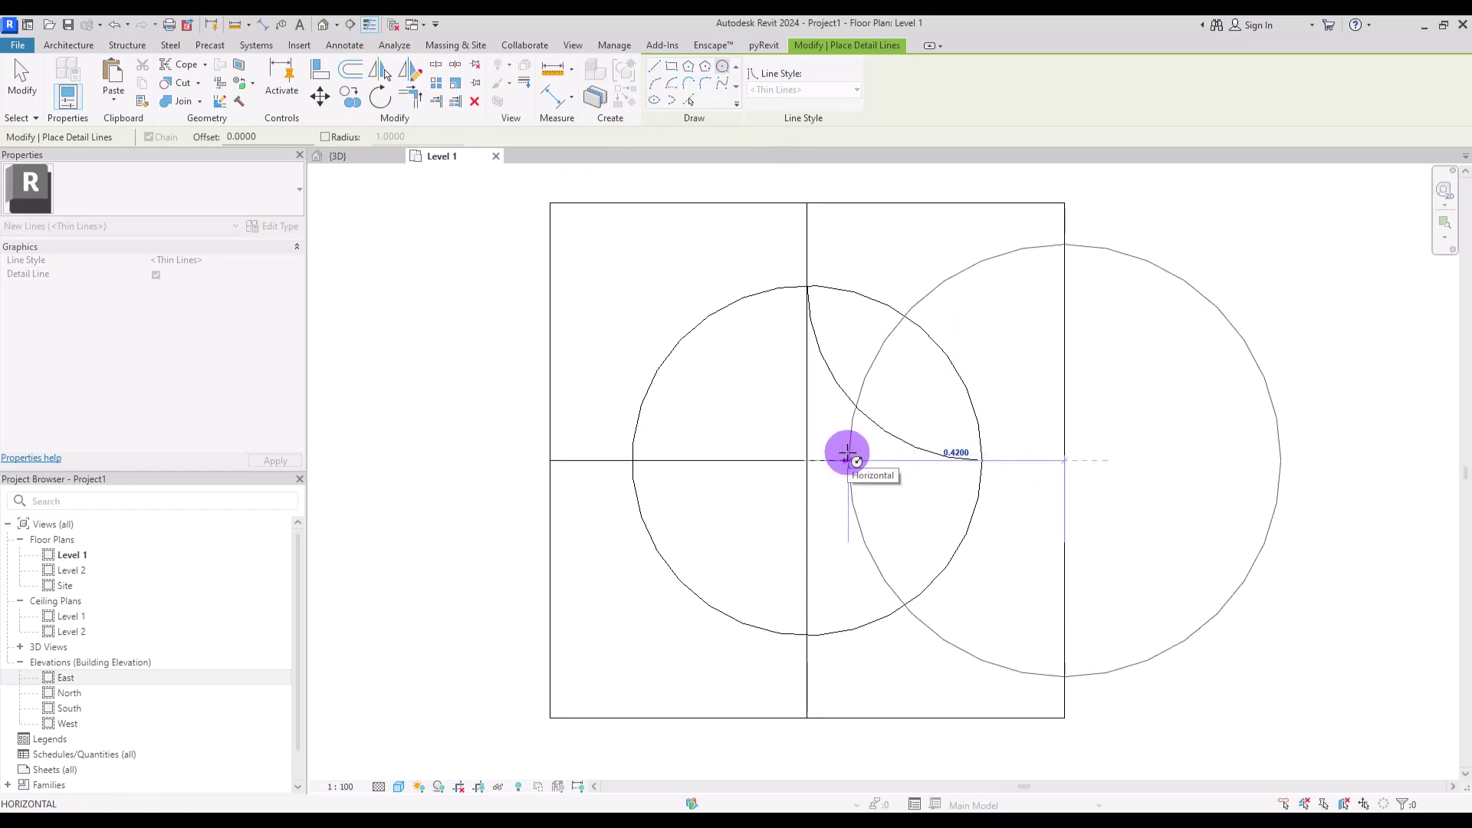
{"action": "left_click", "coordinate": [856, 457]}
{"action": "key", "text": "Escape"}
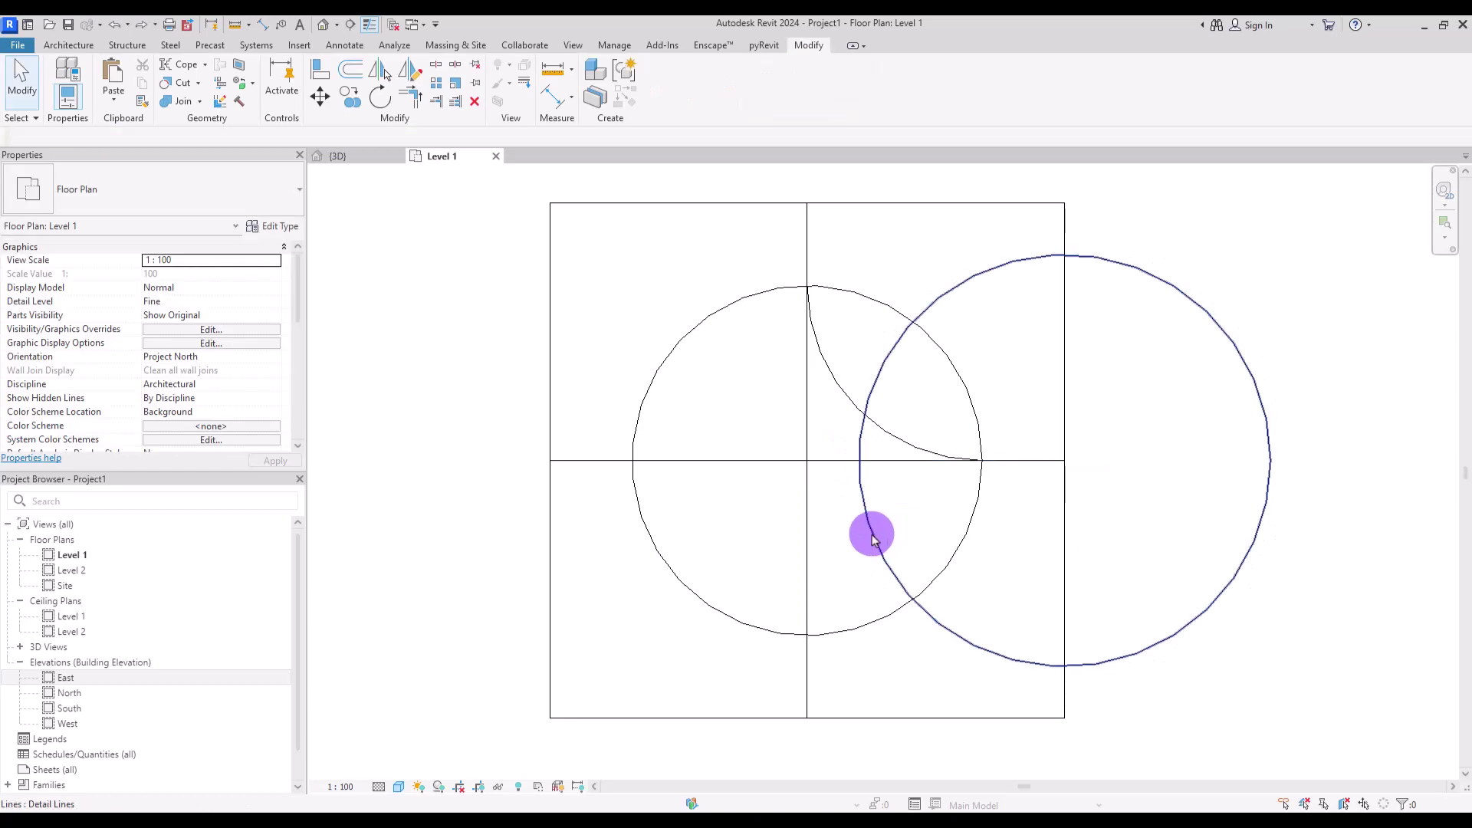
- Nudge the larger circle left along the horizontal midline until its centre sits close to the central circle's right quadrant point
{"action": "key", "text": "Left"}
{"action": "key", "text": "Left"}
{"action": "key", "text": "Left"}
{"action": "key", "text": "Left"}
{"action": "key", "text": "Left"}
{"action": "key", "text": "Left"}
{"action": "key", "text": "Left"}
{"action": "key", "text": "Left"}
{"action": "key", "text": "Left"}
{"action": "key", "text": "Left"}
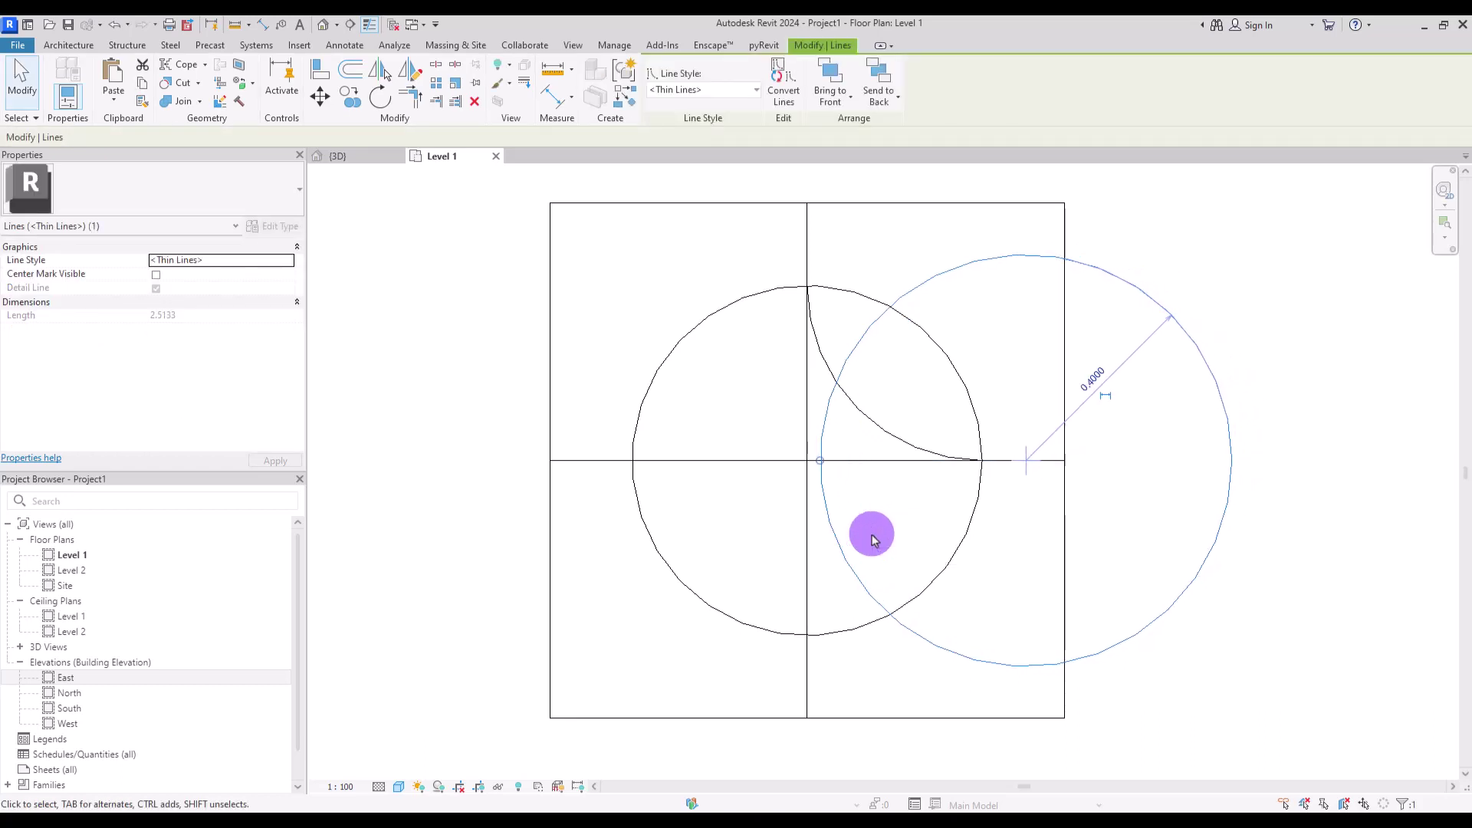
{"action": "key", "text": "Escape"}
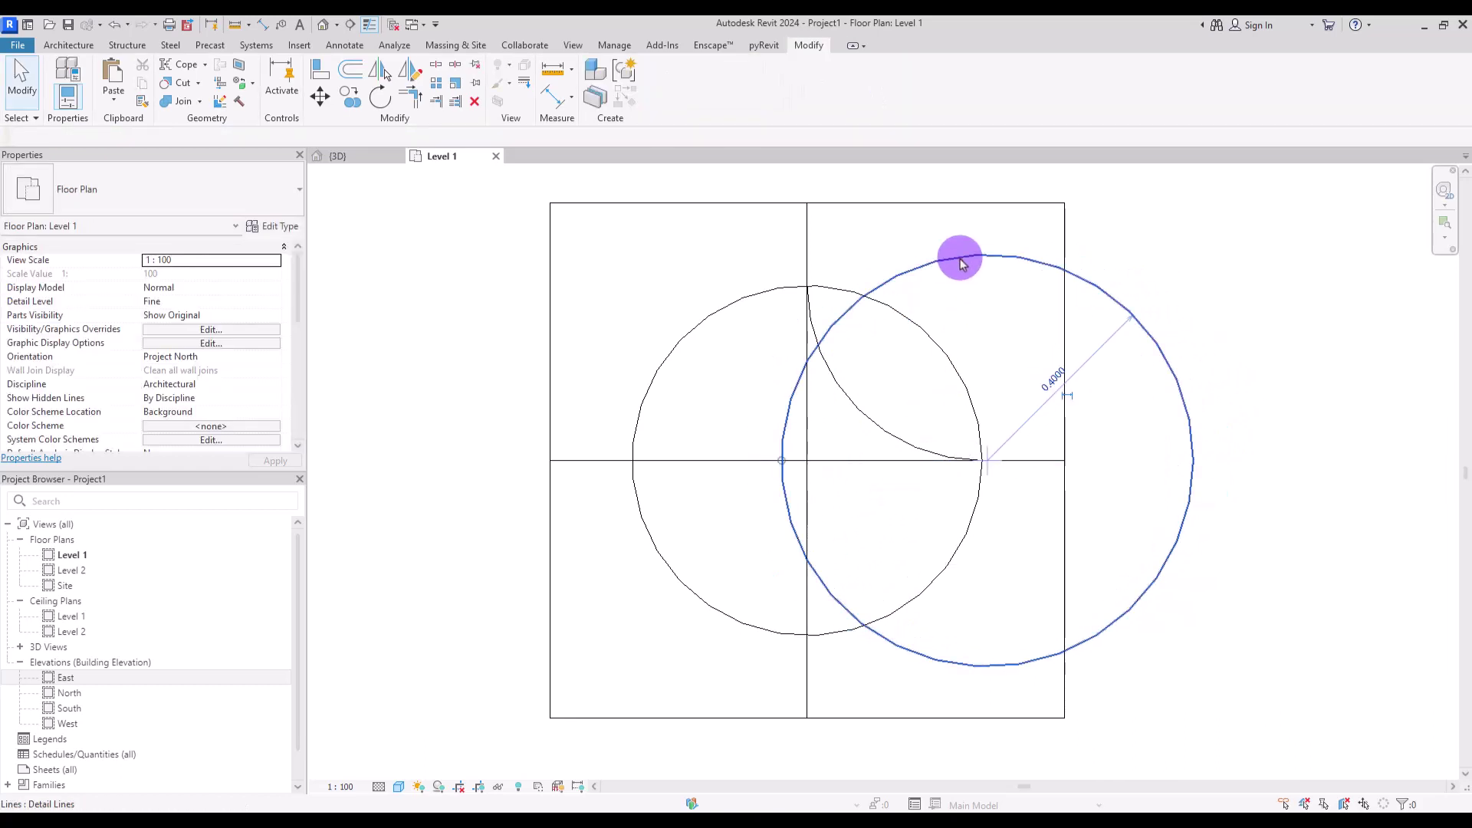
- Mirror a copy of the larger circle about the diagonal from the square's centre to its upper-right corner
{"action": "left_click", "coordinate": [962, 263]}
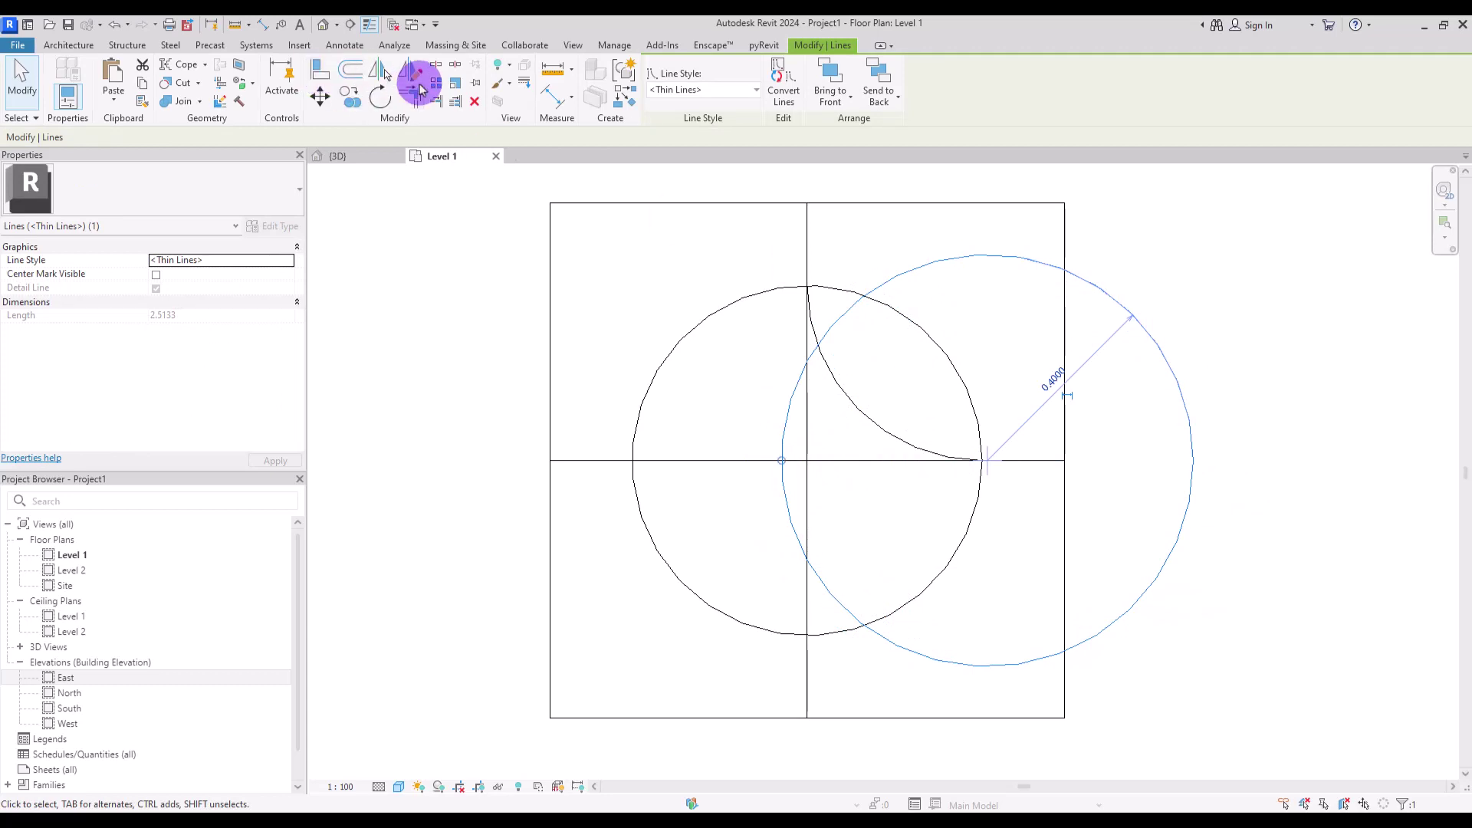
{"action": "left_click", "coordinate": [410, 73]}
{"action": "left_click", "coordinate": [808, 460]}
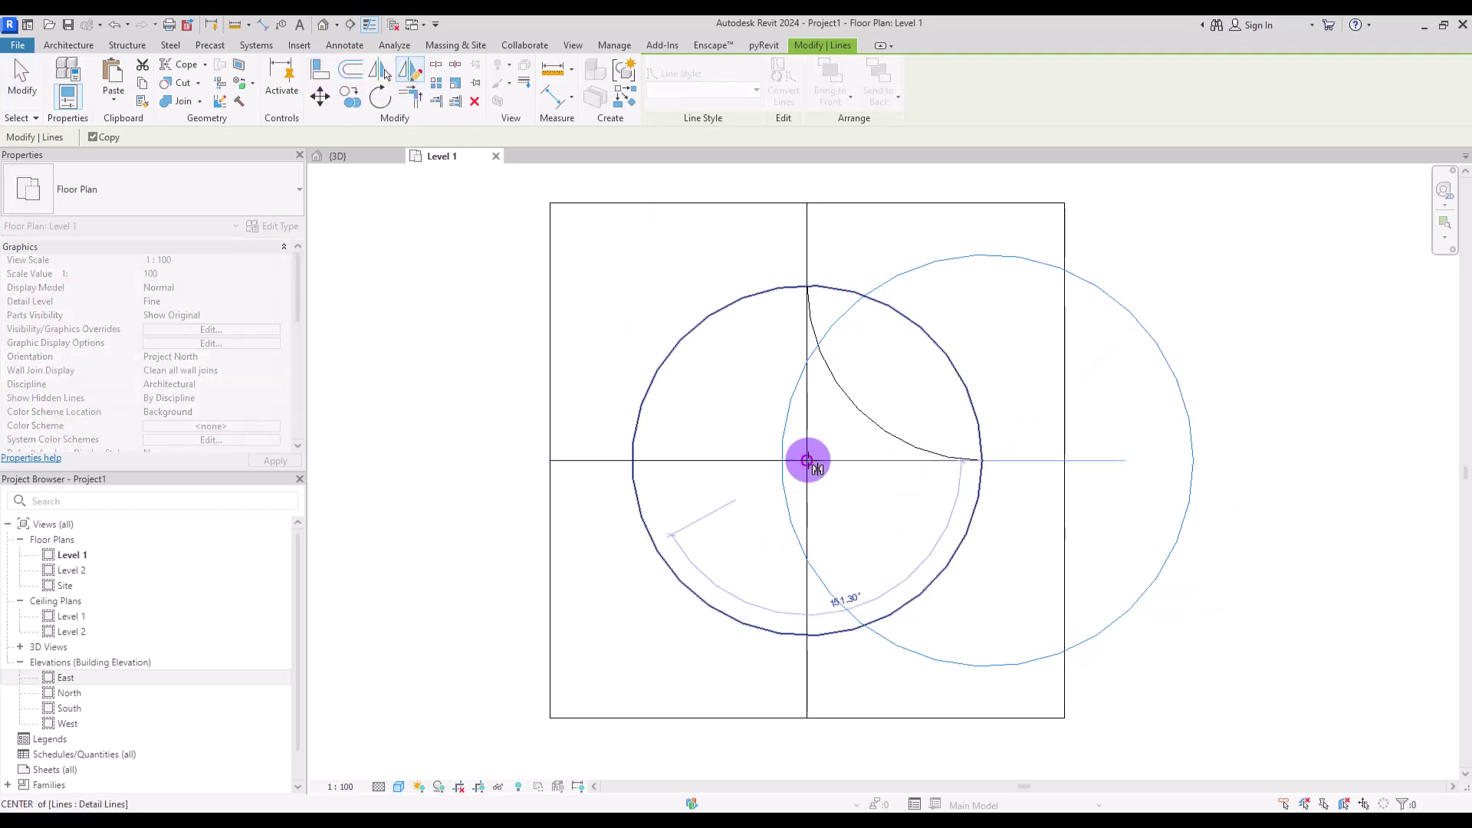
{"action": "left_click", "coordinate": [1068, 206]}
- Split and trim the two larger circles into a closed leaf shape, and delete the small central circle
{"action": "left_click", "coordinate": [434, 63]}
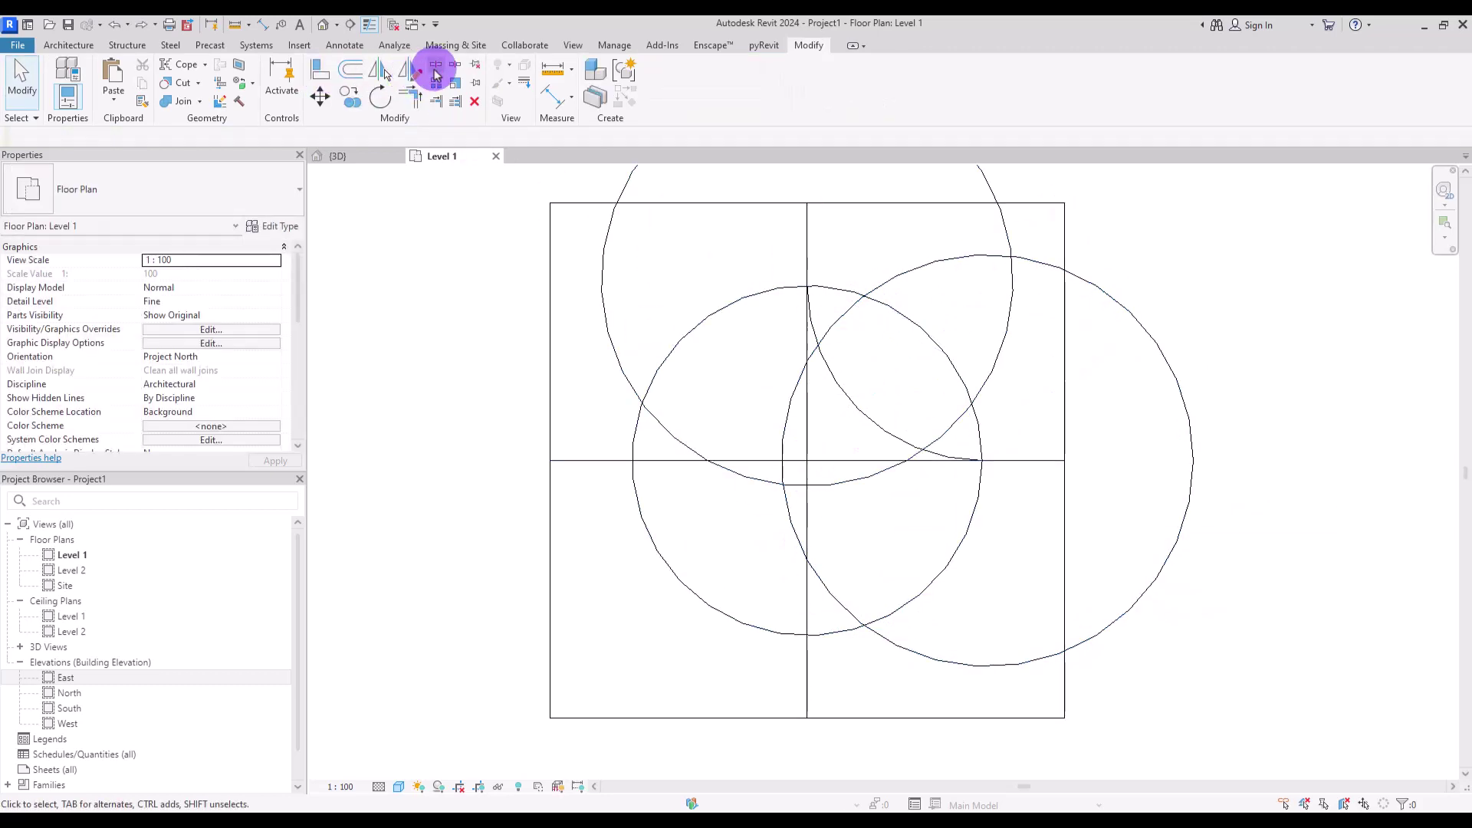
{"action": "left_click", "coordinate": [1192, 433]}
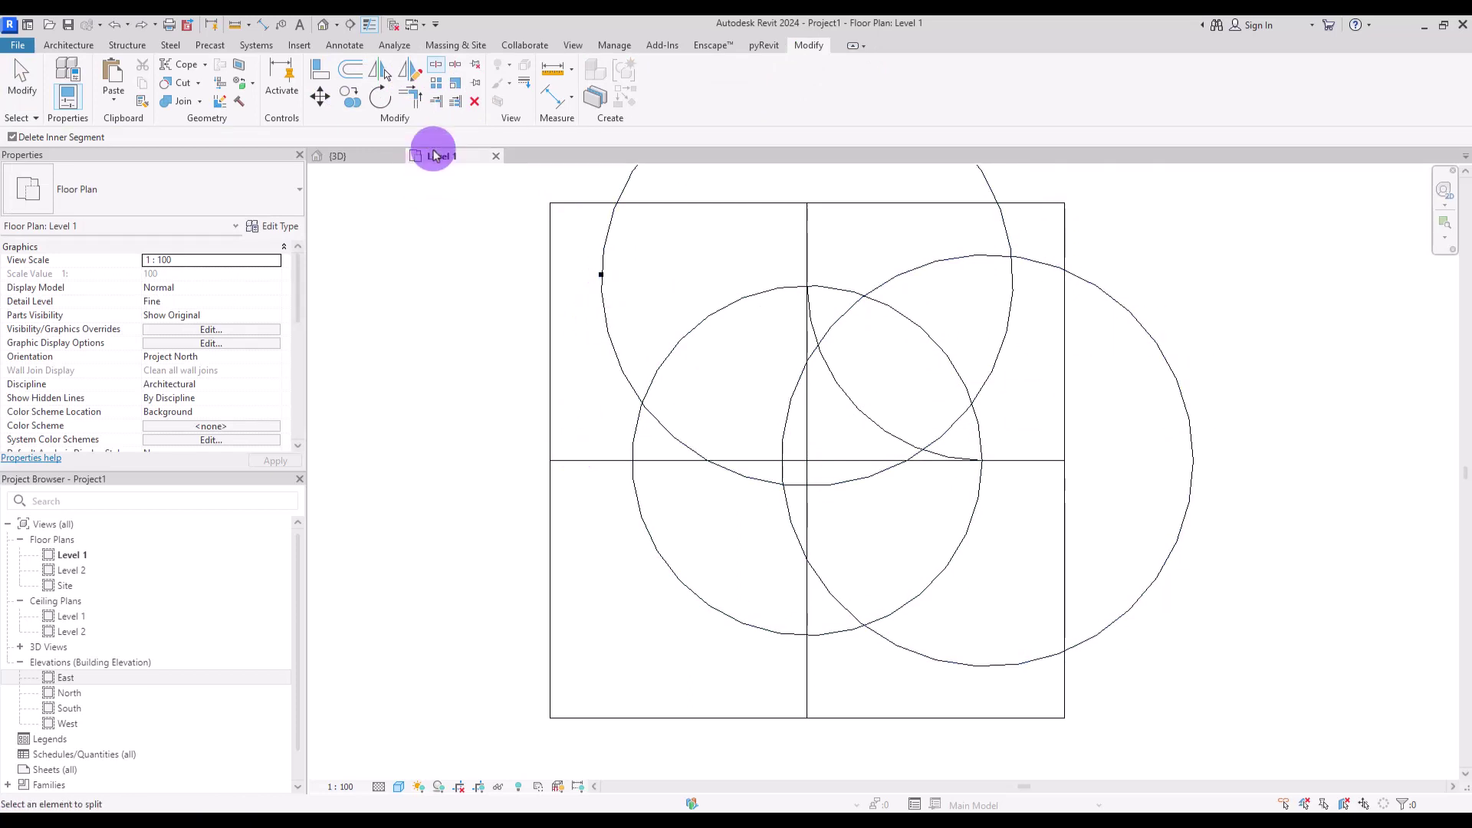
{"action": "left_click", "coordinate": [411, 97]}
{"action": "left_click", "coordinate": [980, 255]}
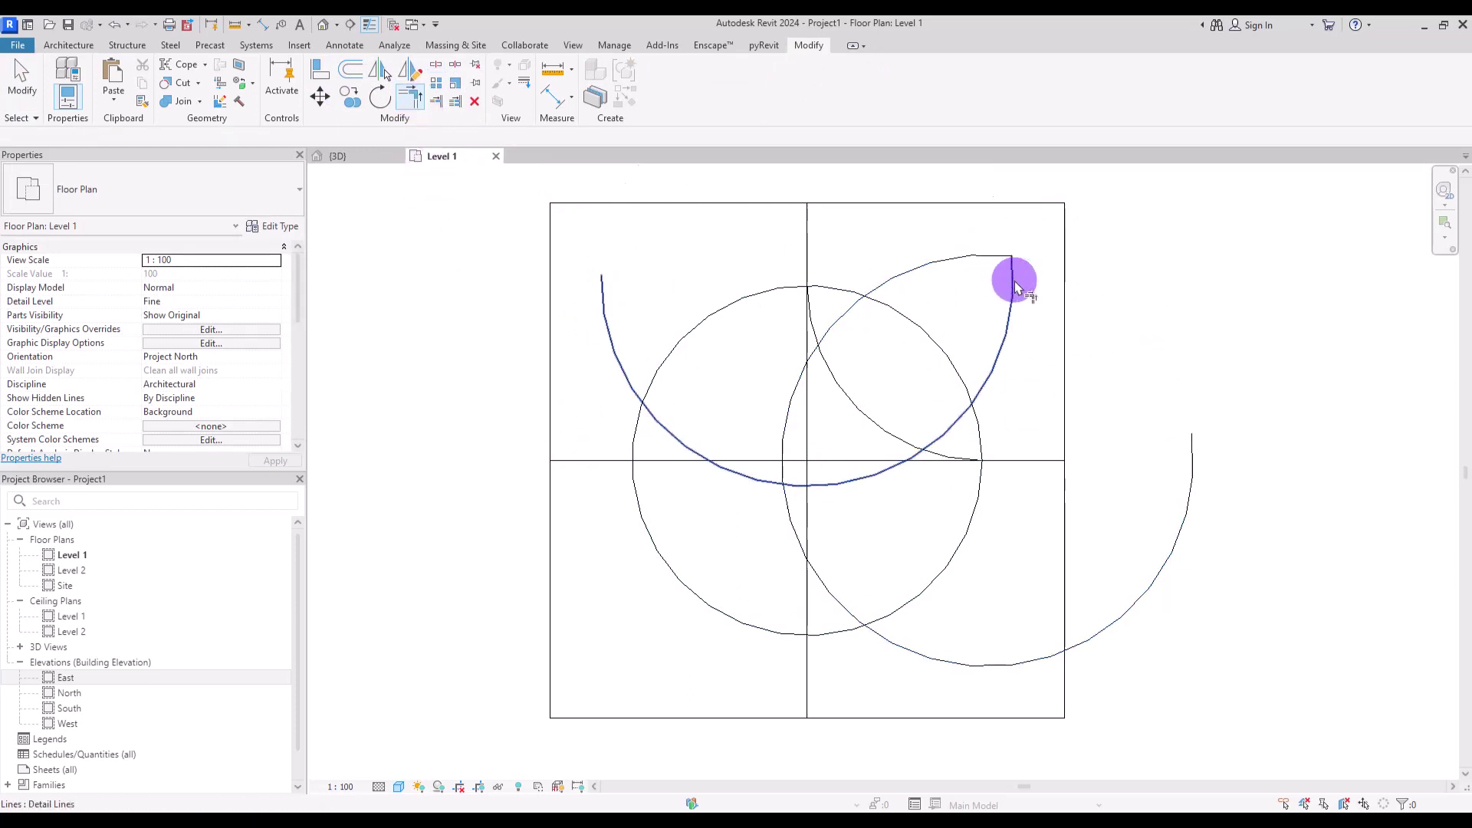
{"action": "left_click", "coordinate": [800, 407]}
{"action": "key", "text": "Escape"}
{"action": "left_click", "coordinate": [701, 321]}
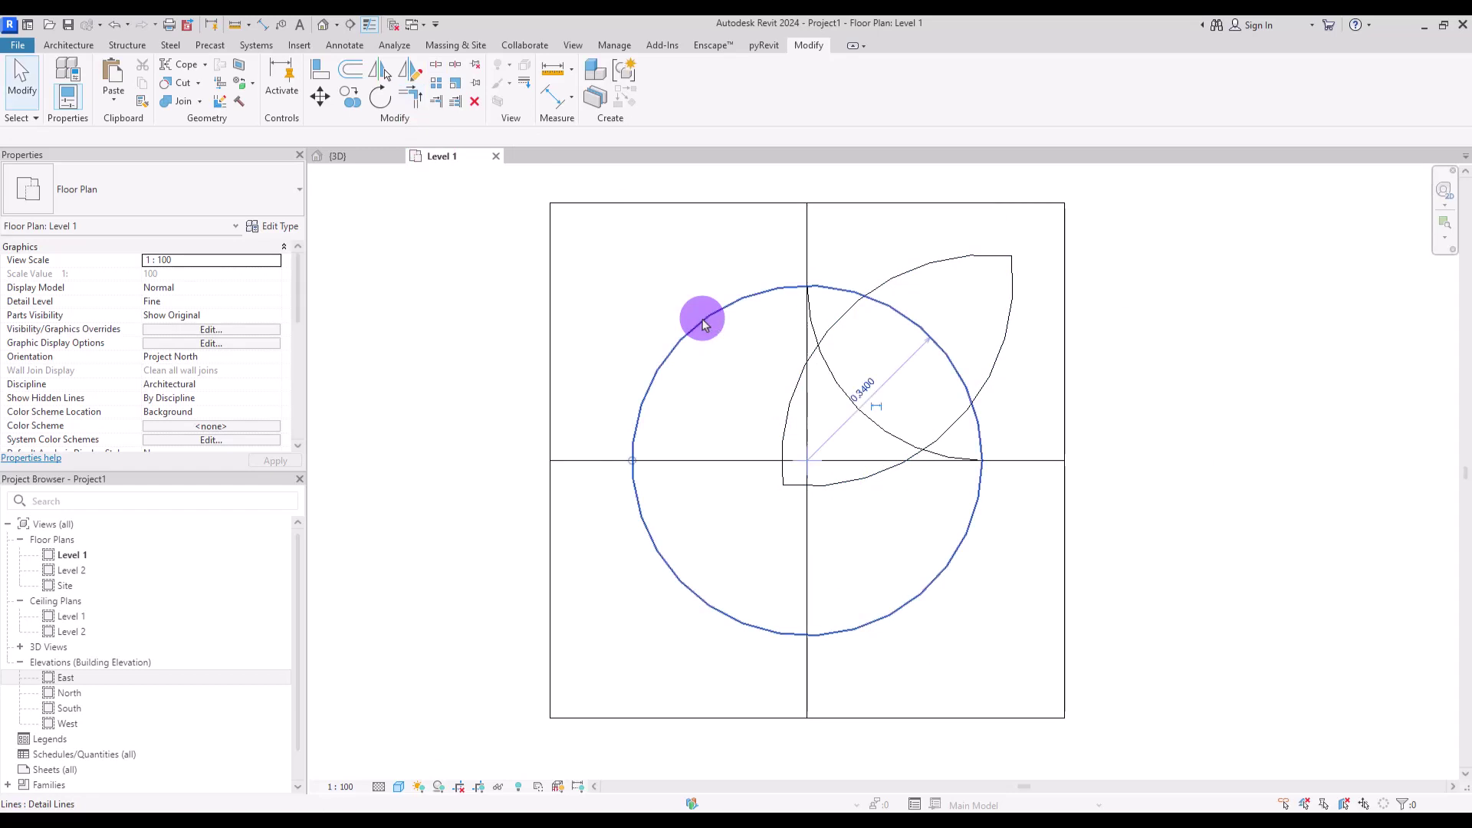
{"action": "key", "text": "Delete"}
- Offset the inner arc and the leaf's curved edges by 0.01 to give them parallel double lines
{"action": "left_click", "coordinate": [345, 44]}
{"action": "left_click", "coordinate": [388, 81]}
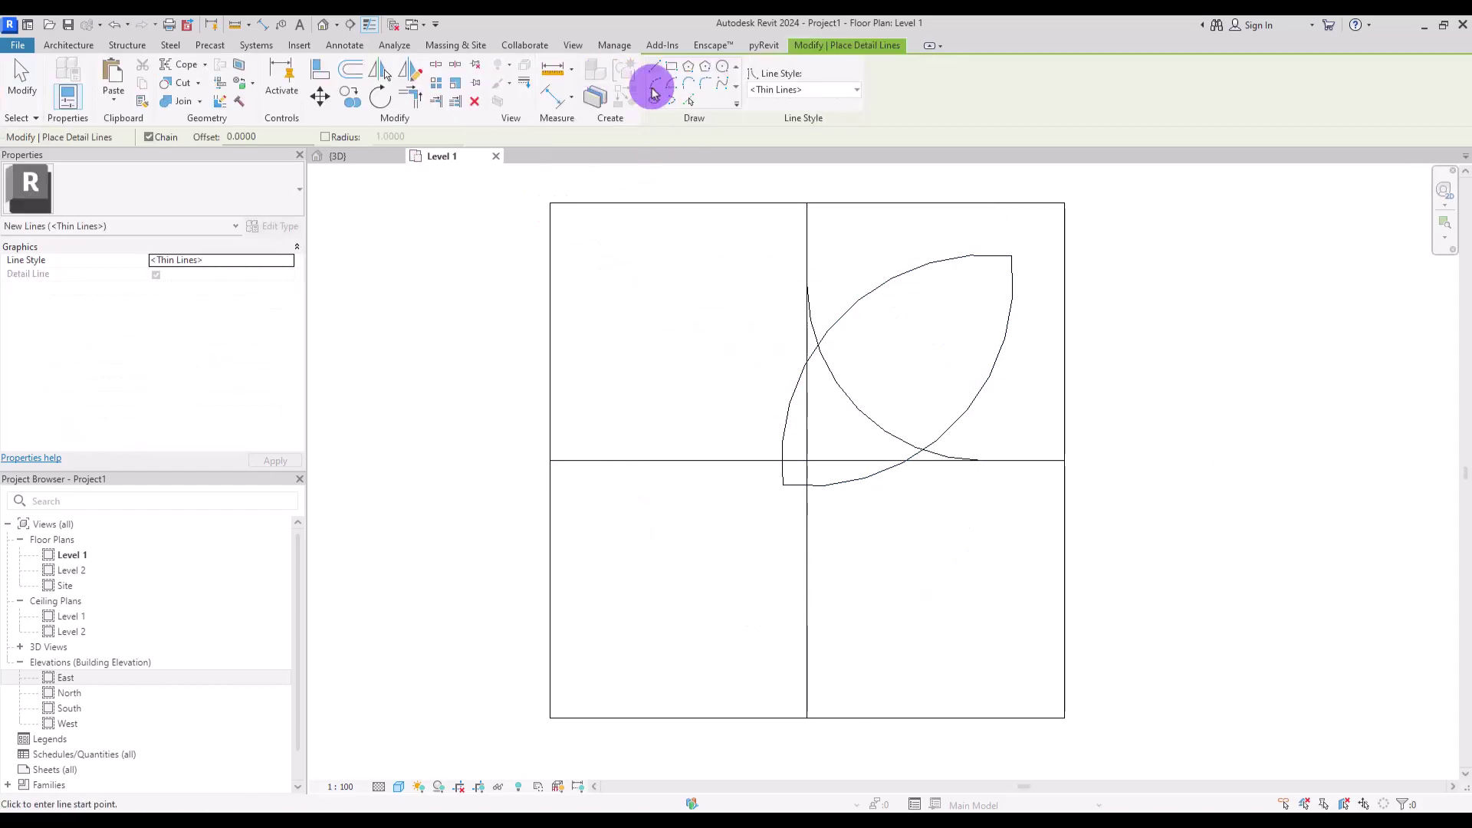
{"action": "left_click", "coordinate": [654, 100]}
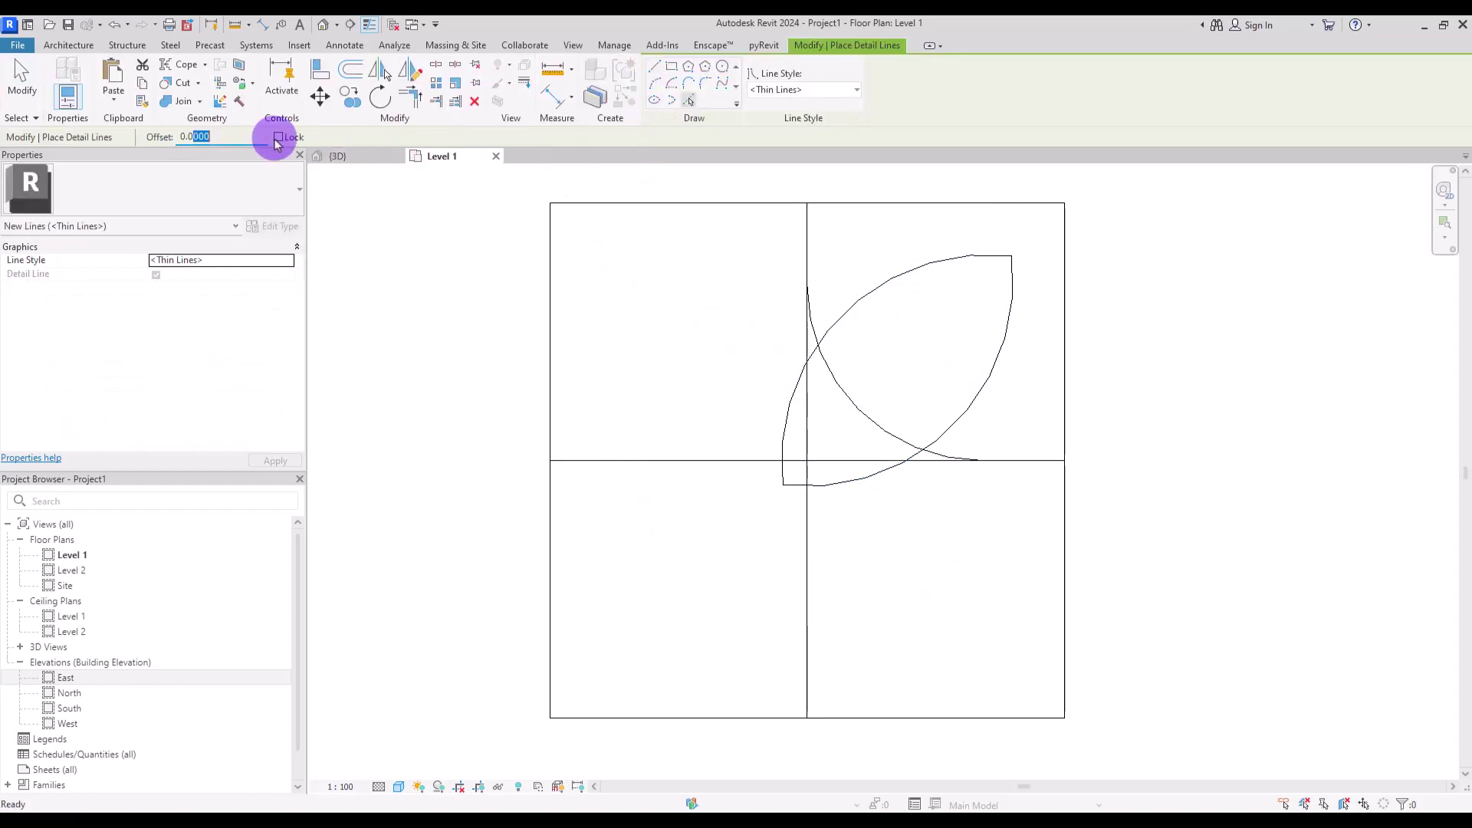
{"action": "left_click", "coordinate": [846, 402]}
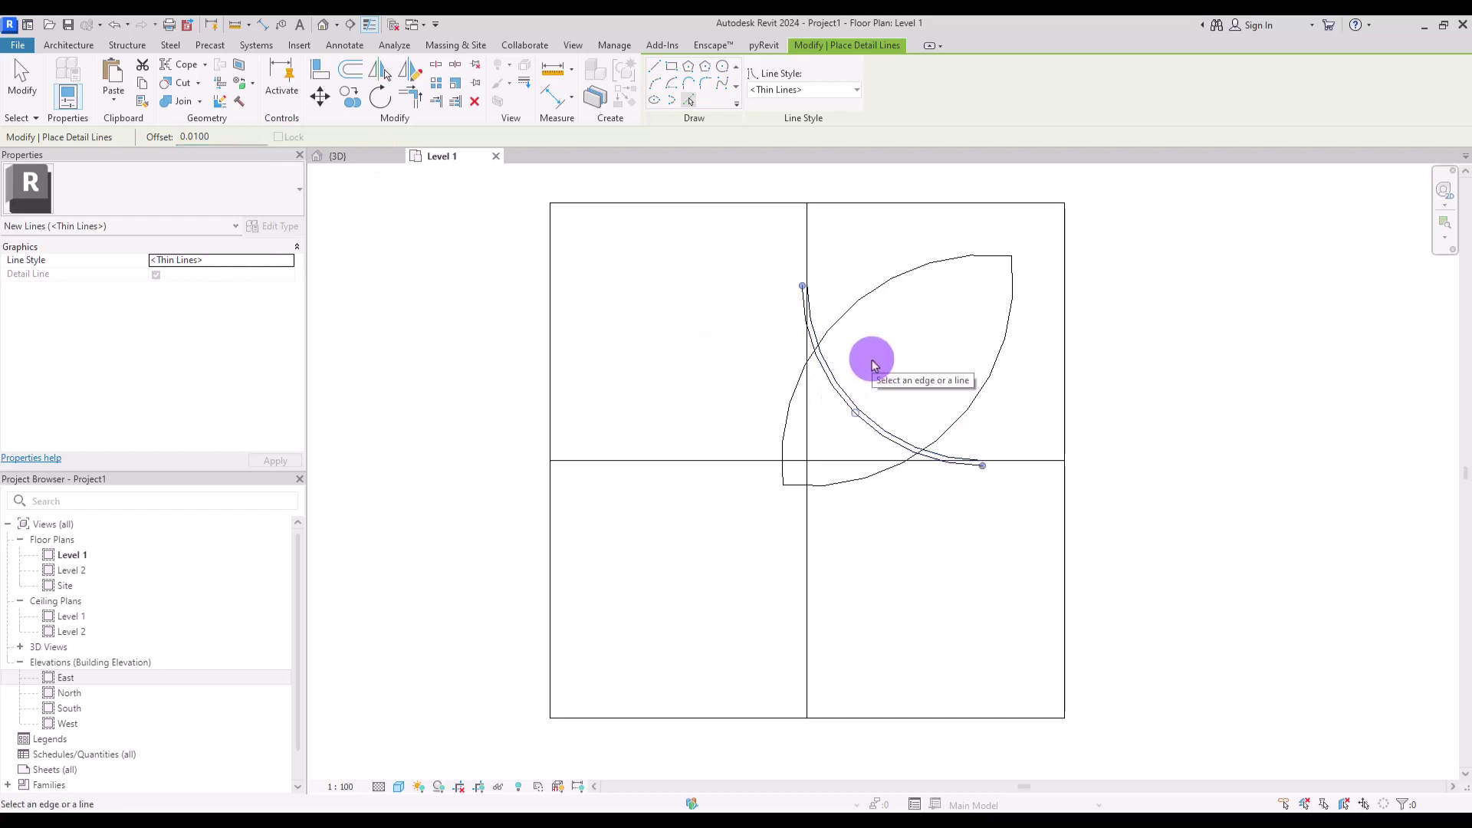
{"action": "left_click", "coordinate": [871, 305]}
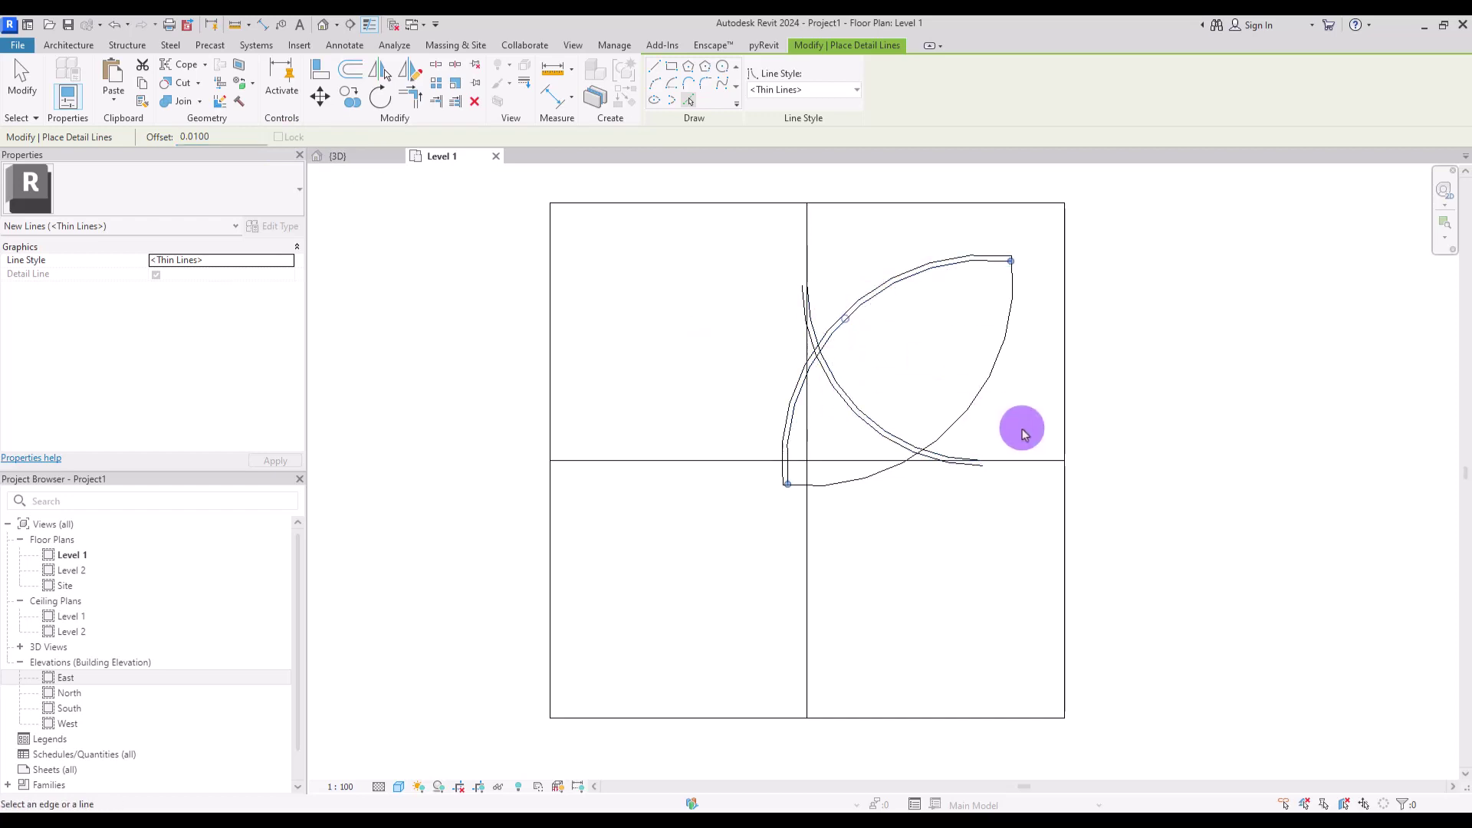
{"action": "key", "text": "Escape"}
{"action": "key", "text": "Escape"}
- Mirror a copy of the double-lined leaf and arc across the square's vertical midline
{"action": "left_click_drag", "start_coordinate": [731, 549], "coordinate": [1039, 244]}
{"action": "left_click", "coordinate": [411, 70]}
{"action": "left_click", "coordinate": [806, 234]}
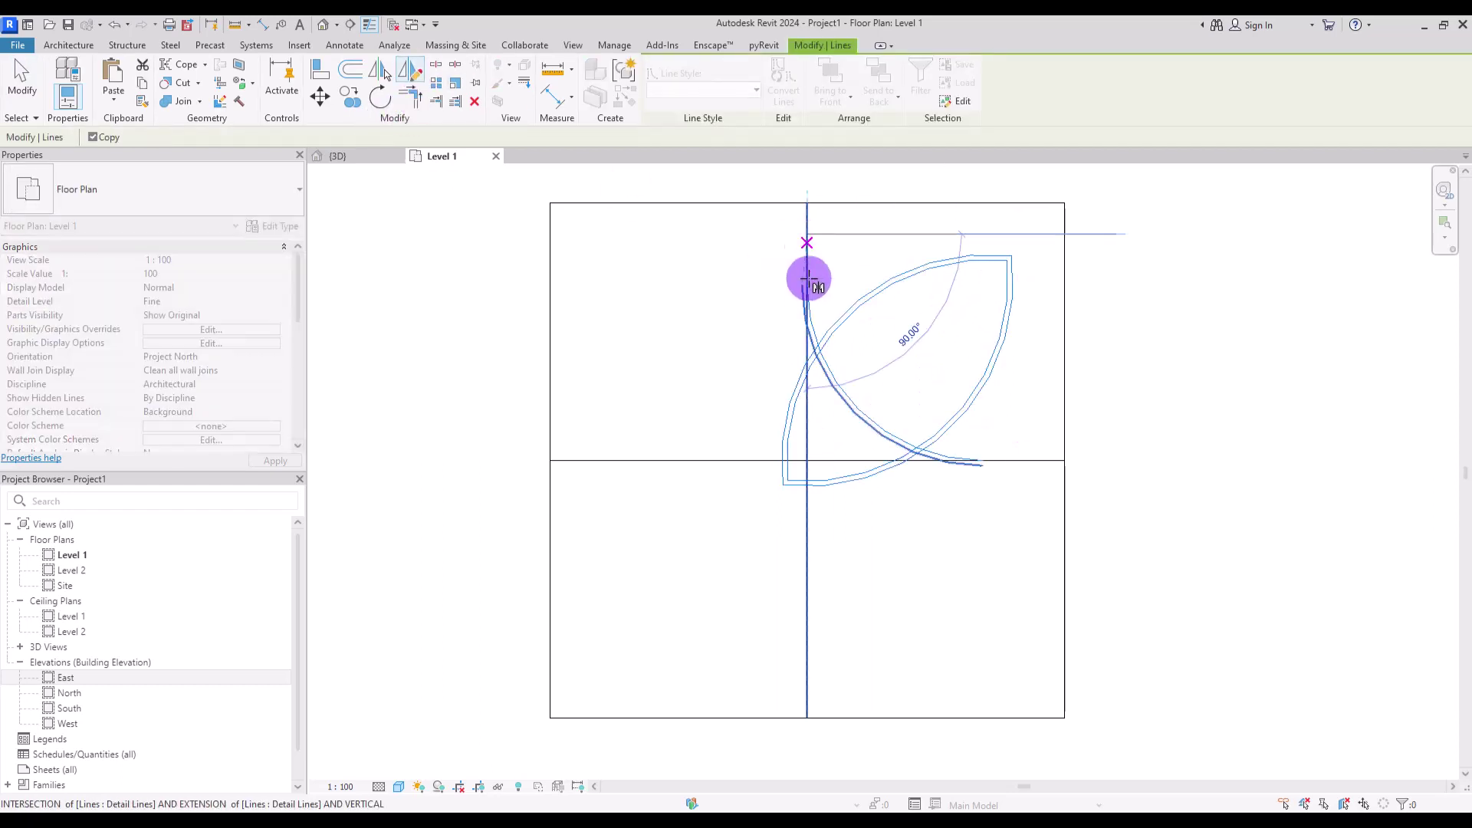
{"action": "left_click", "coordinate": [805, 572]}
- Mirror a copy of both double-lined leaves and arcs across the square's horizontal midline
{"action": "left_click_drag", "start_coordinate": [592, 565], "coordinate": [1039, 227]}
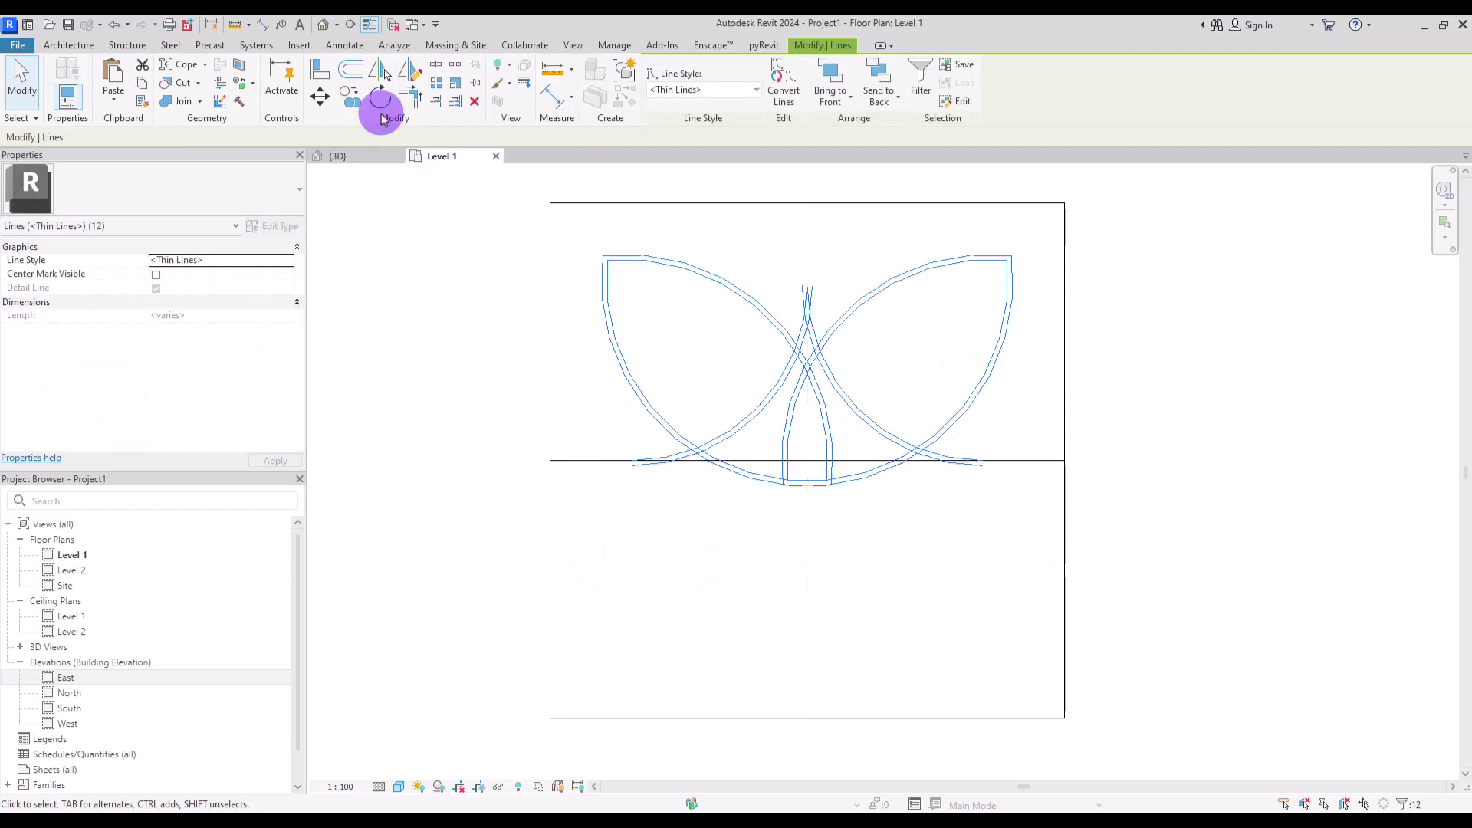
{"action": "left_click", "coordinate": [381, 97]}
{"action": "left_click", "coordinate": [410, 71]}
{"action": "left_click", "coordinate": [551, 460]}
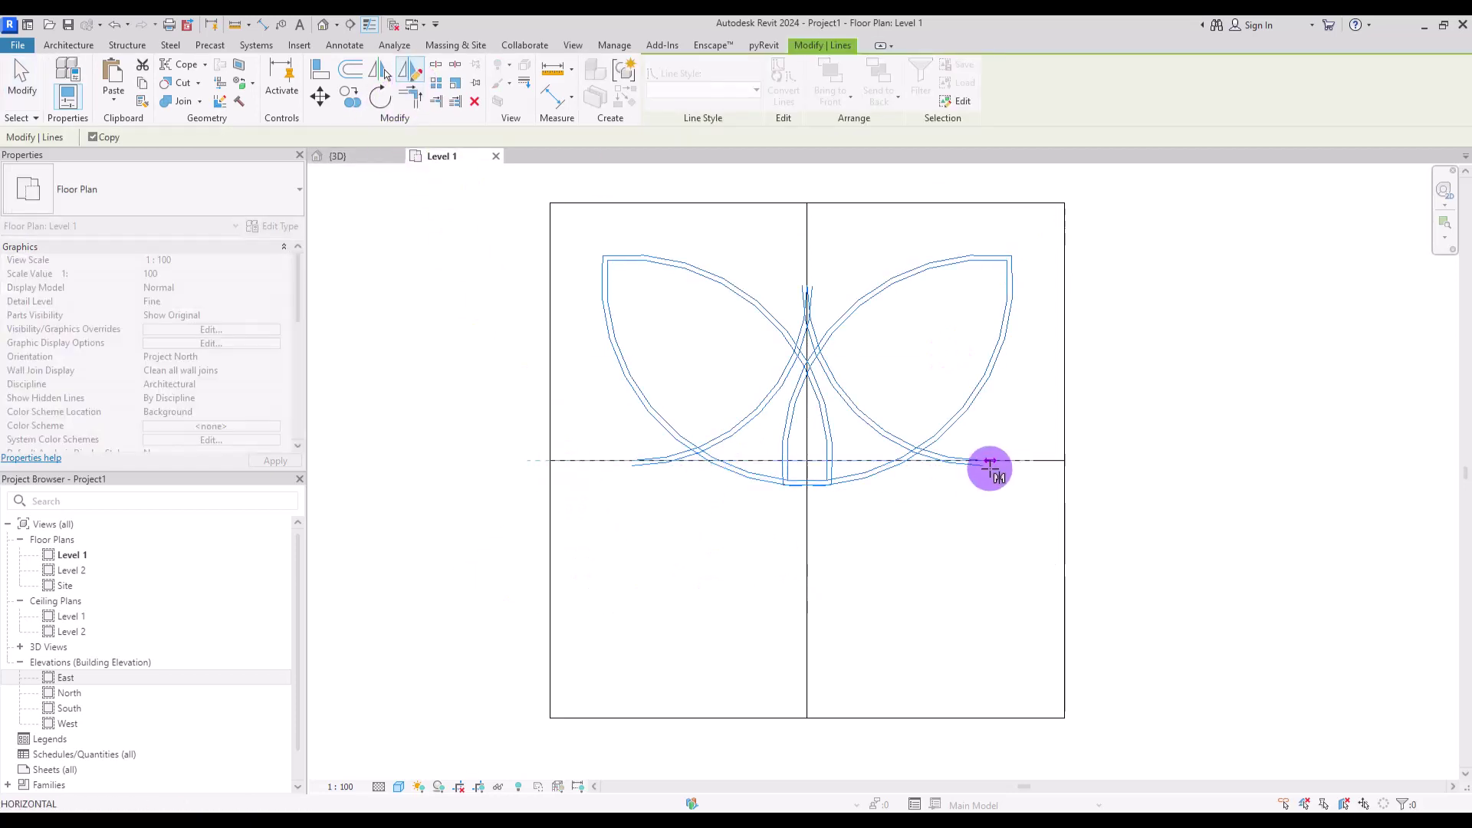
{"action": "left_click", "coordinate": [1021, 461]}
{"action": "key", "text": "Escape"}
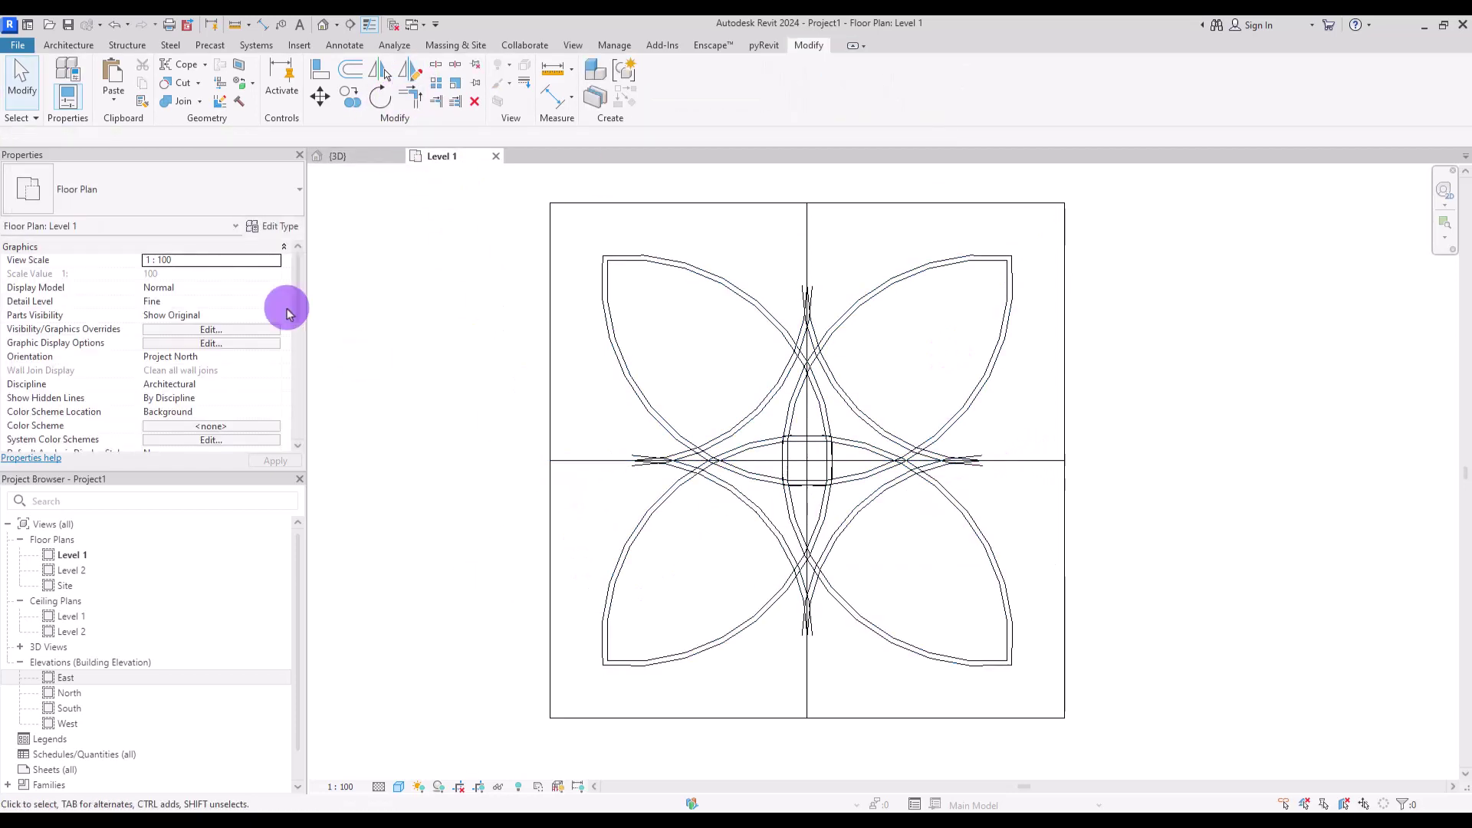
- Trim the overlapping double lines to corners where neighbouring leaves and arcs cross, leaving four closed leaves and a central four-pointed star
{"action": "left_click", "coordinate": [412, 99]}
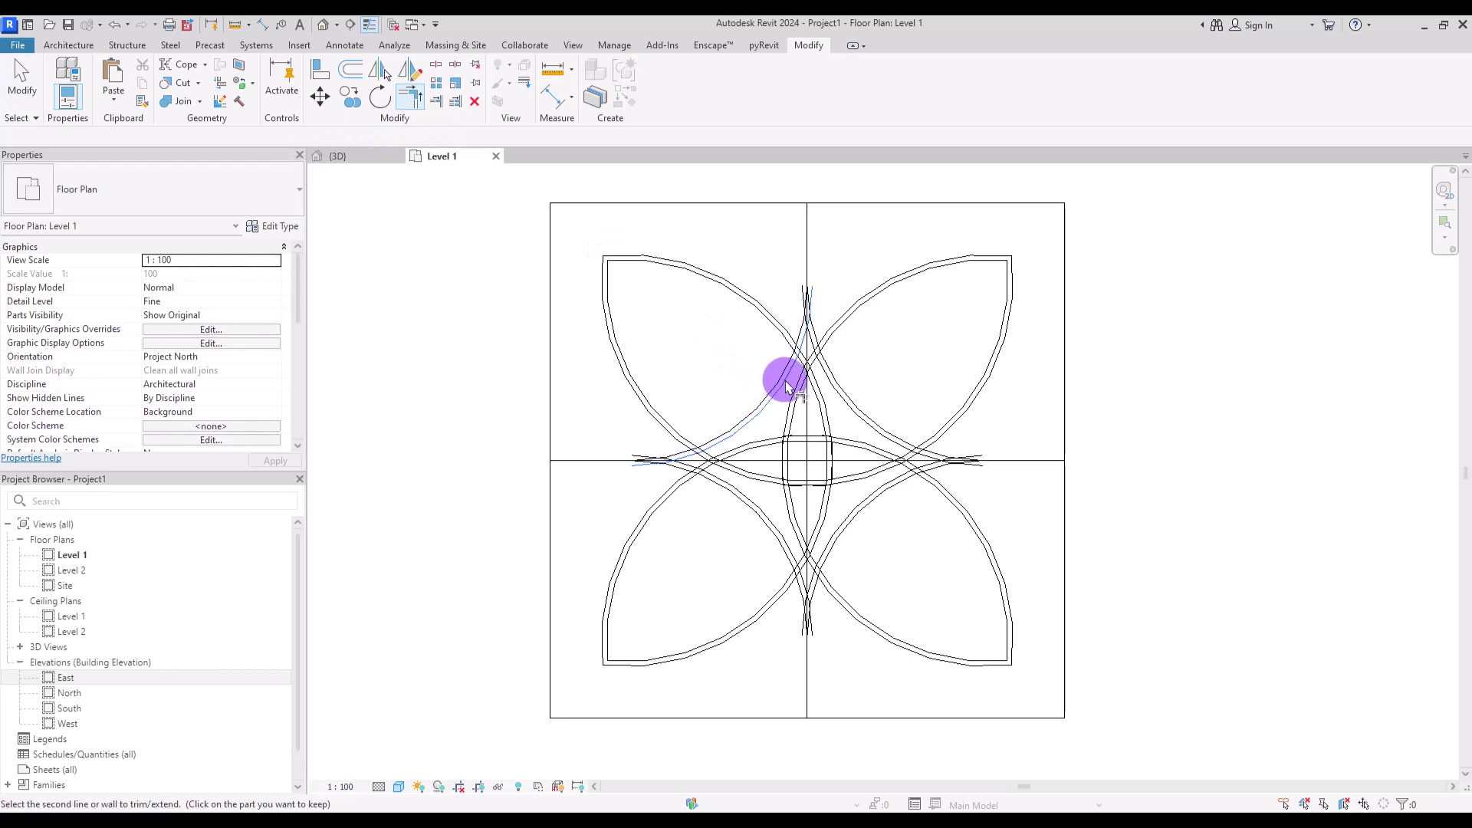
{"action": "left_click", "coordinate": [827, 381]}
{"action": "left_click", "coordinate": [700, 460]}
{"action": "left_click", "coordinate": [683, 486]}
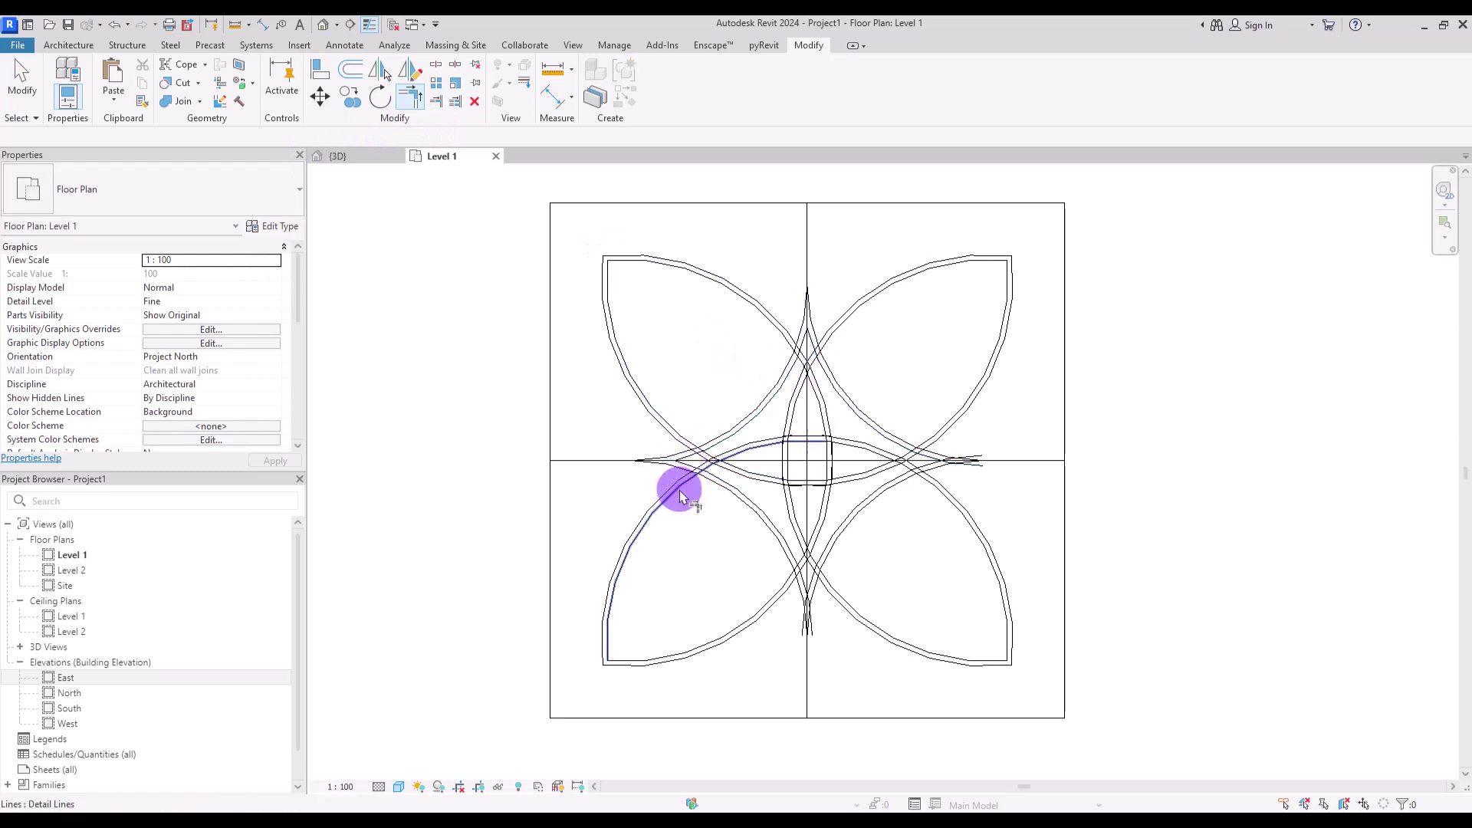
{"action": "left_click", "coordinate": [887, 486]}
{"action": "left_click", "coordinate": [847, 301]}
{"action": "left_click", "coordinate": [762, 614]}
{"action": "left_click", "coordinate": [943, 496]}
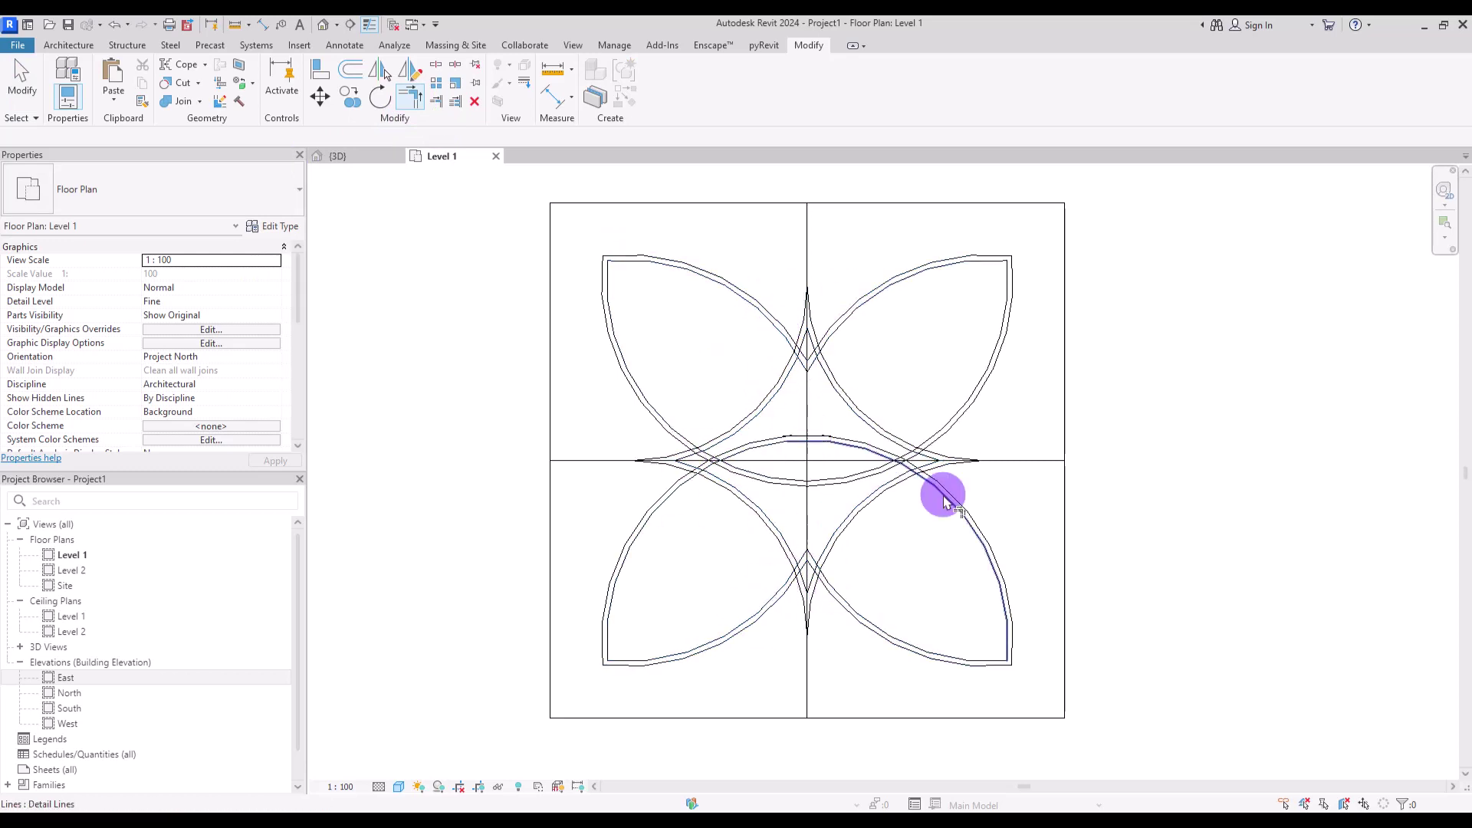
{"action": "left_click", "coordinate": [959, 450]}
{"action": "left_click", "coordinate": [677, 447]}
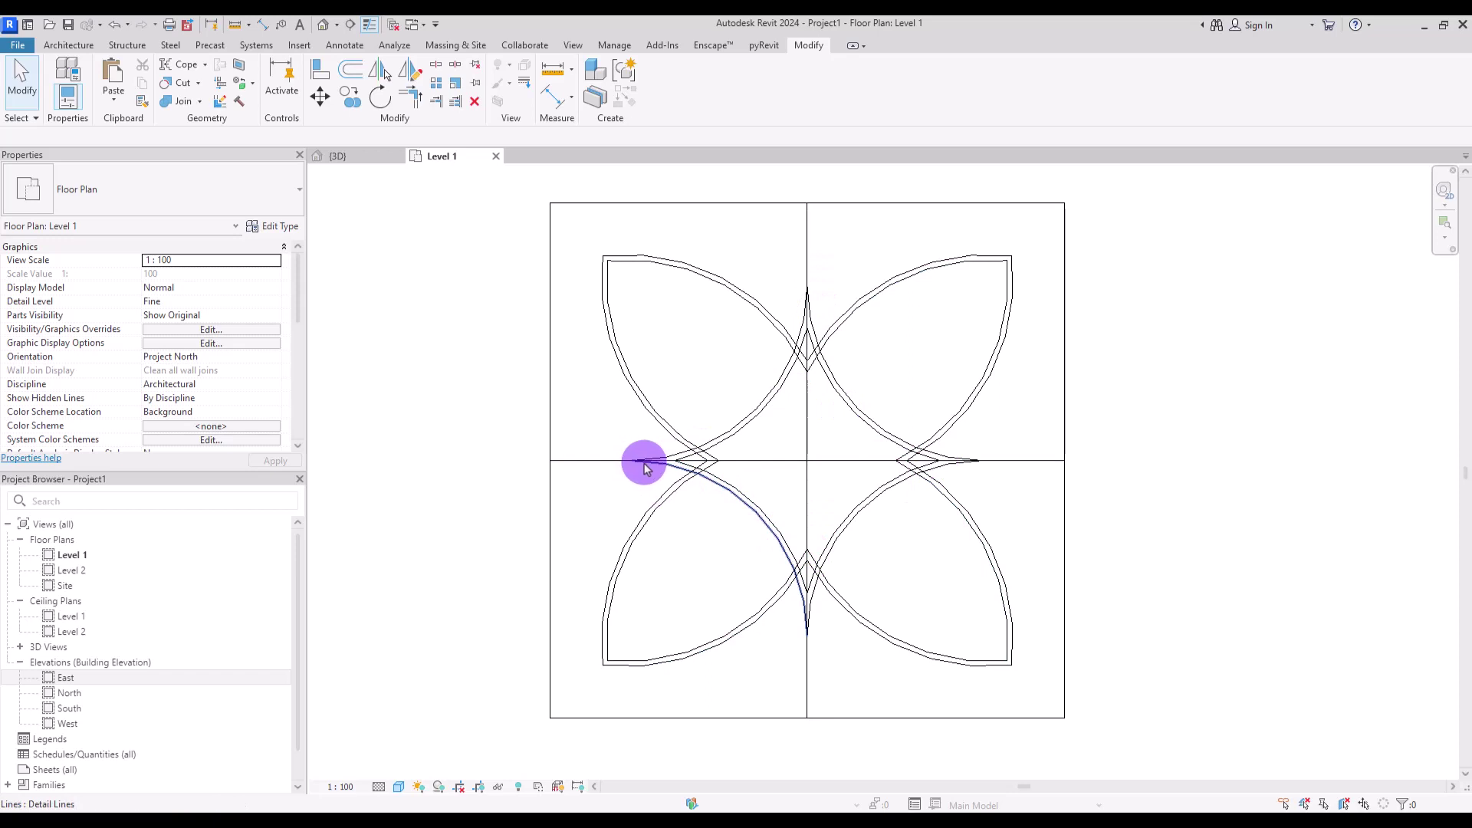
- Scale up the double-lined four-pointed star graphically about the square's centre so its tips reach closer to the square's edges
{"action": "left_click_drag", "start_coordinate": [706, 436], "coordinate": [1008, 667]}
{"action": "left_click", "coordinate": [452, 89]}
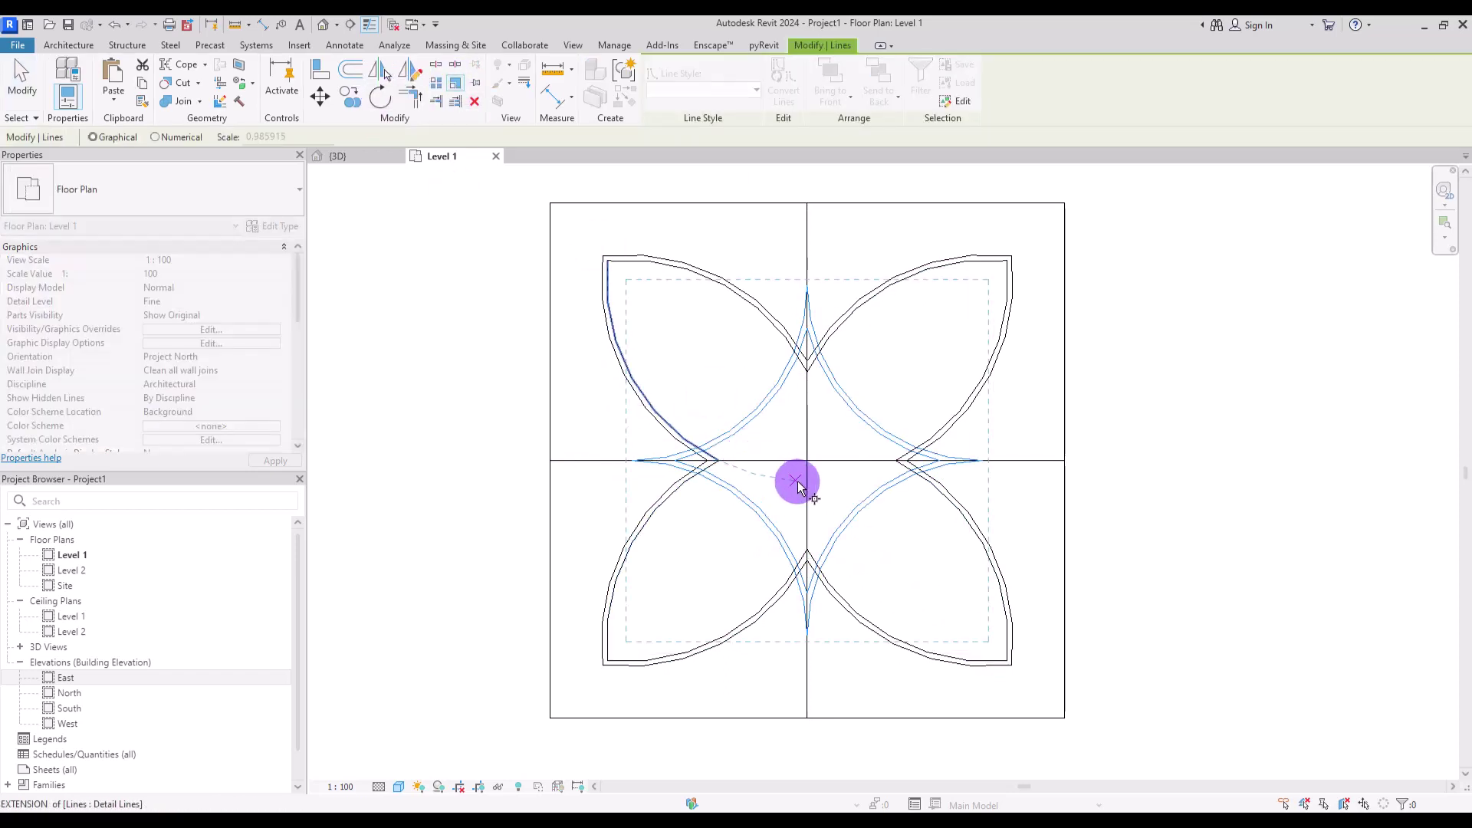
{"action": "left_click", "coordinate": [856, 465]}
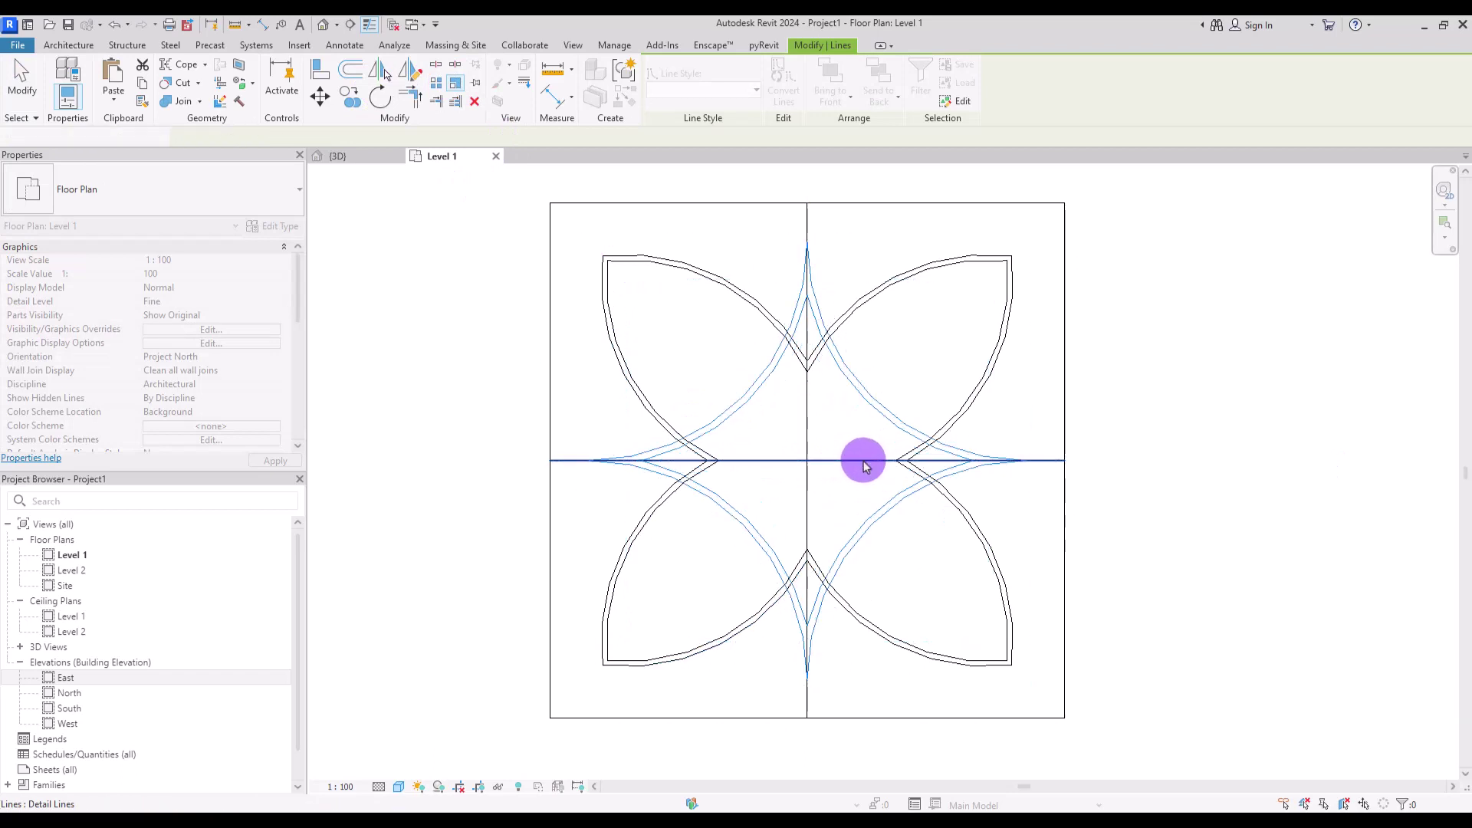
{"action": "left_click", "coordinate": [1127, 542]}
- Draw a circle of radius 0.46 at the square's centre and offset a parallel circle outward by 0.01
{"action": "left_click", "coordinate": [344, 46]}
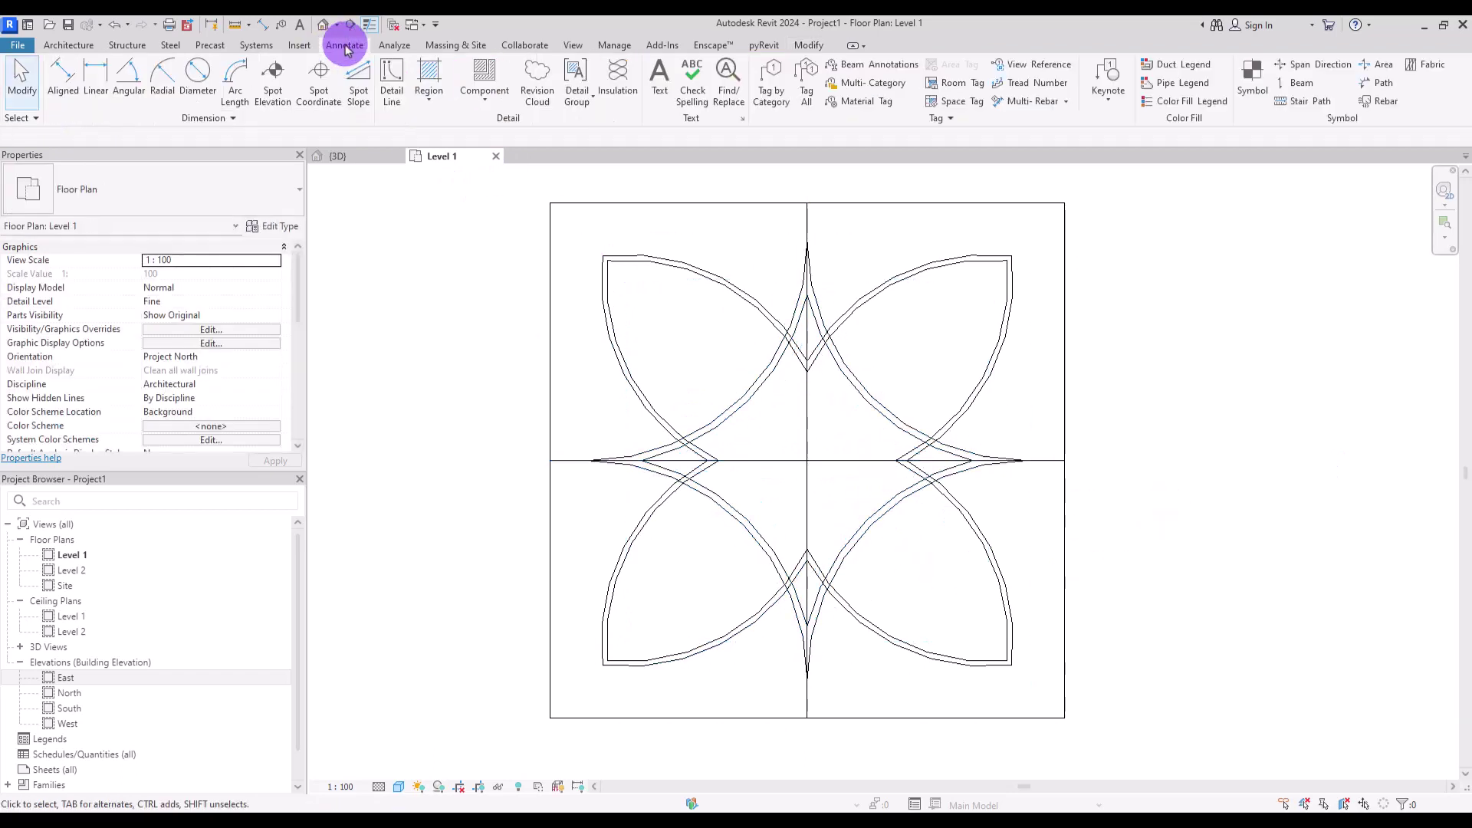
{"action": "left_click", "coordinate": [392, 80]}
{"action": "left_click", "coordinate": [722, 66]}
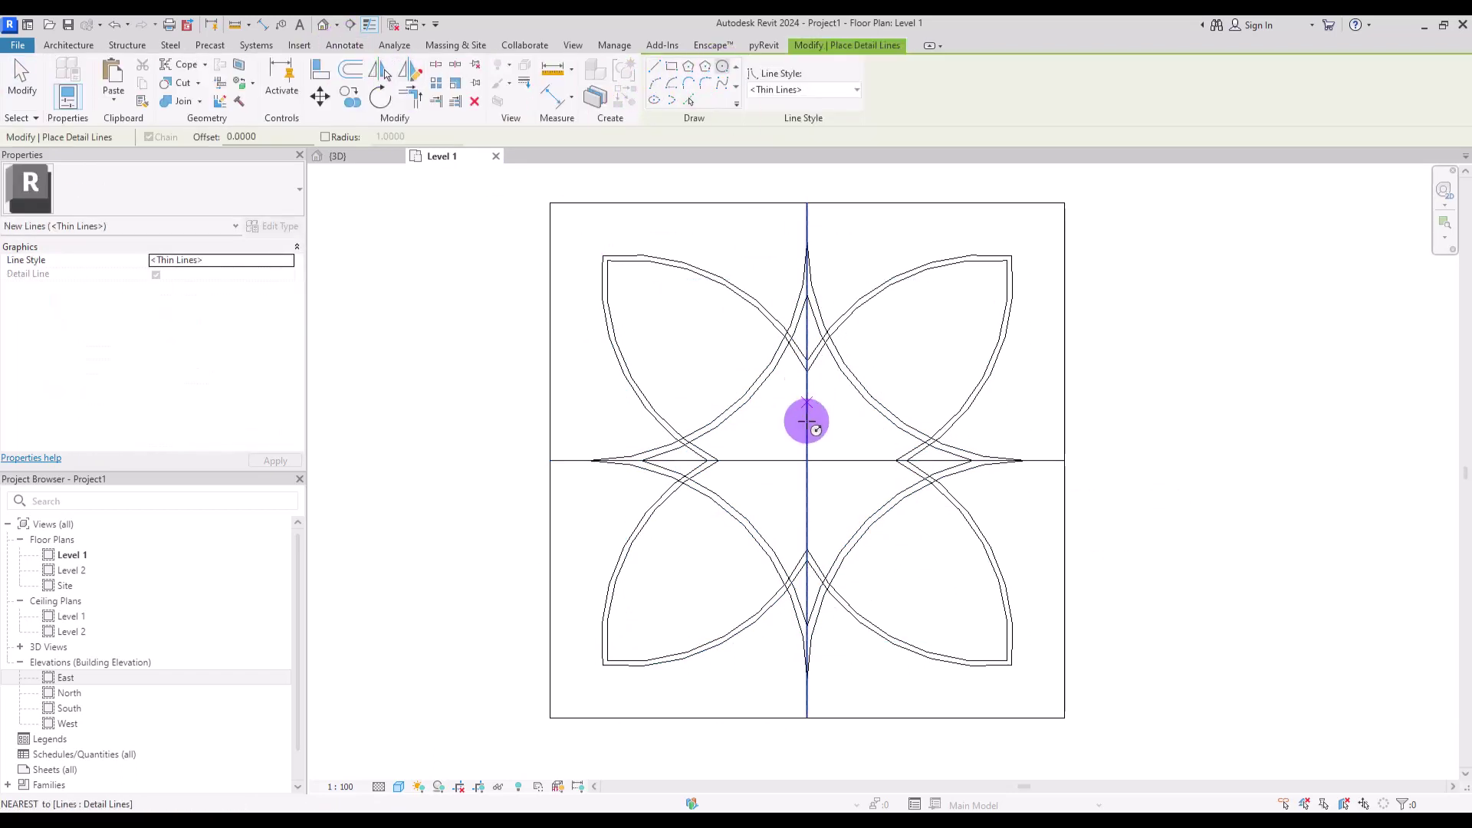
{"action": "left_click", "coordinate": [807, 460]}
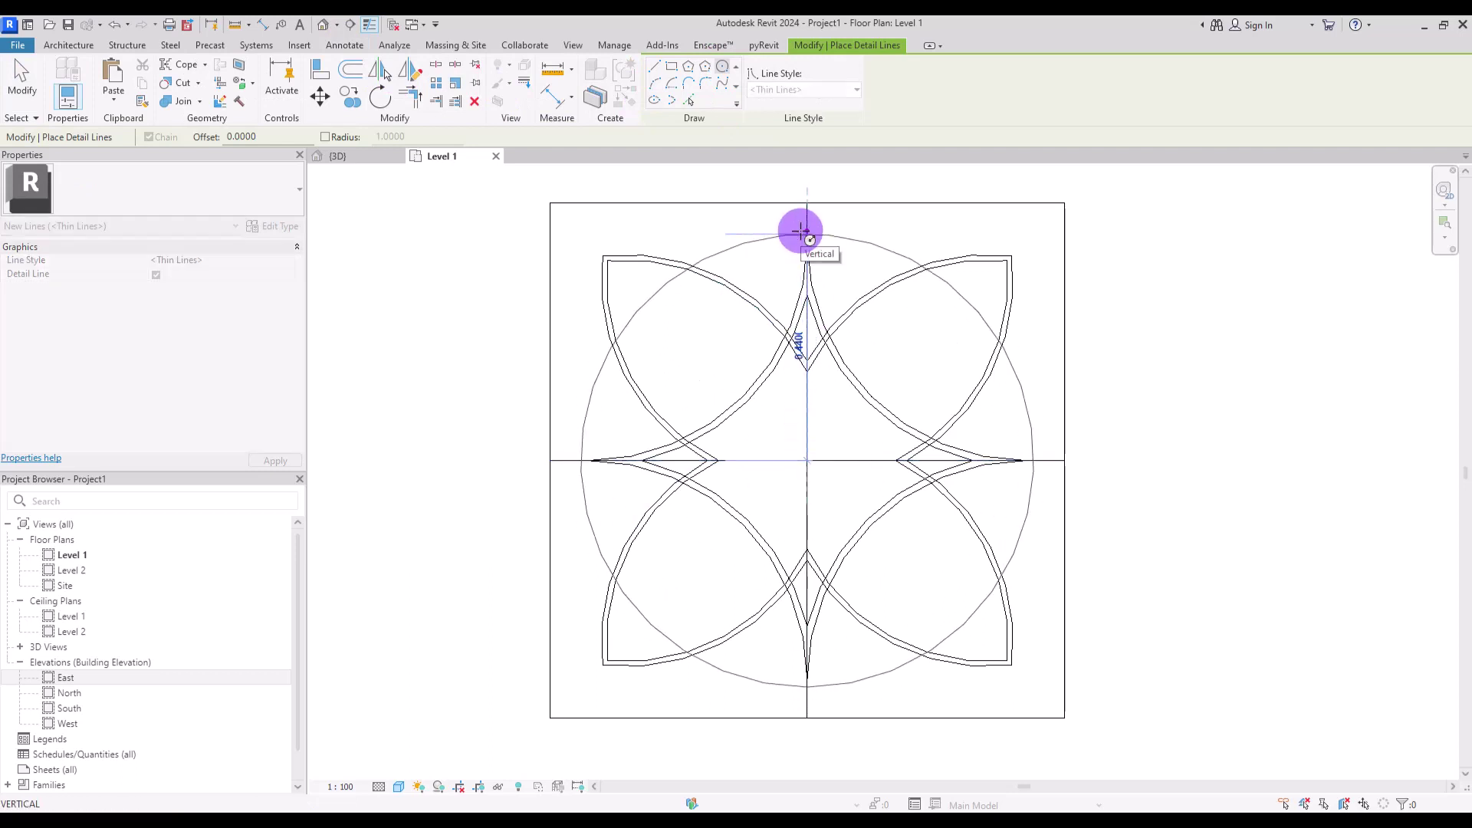
{"action": "left_click", "coordinate": [802, 224]}
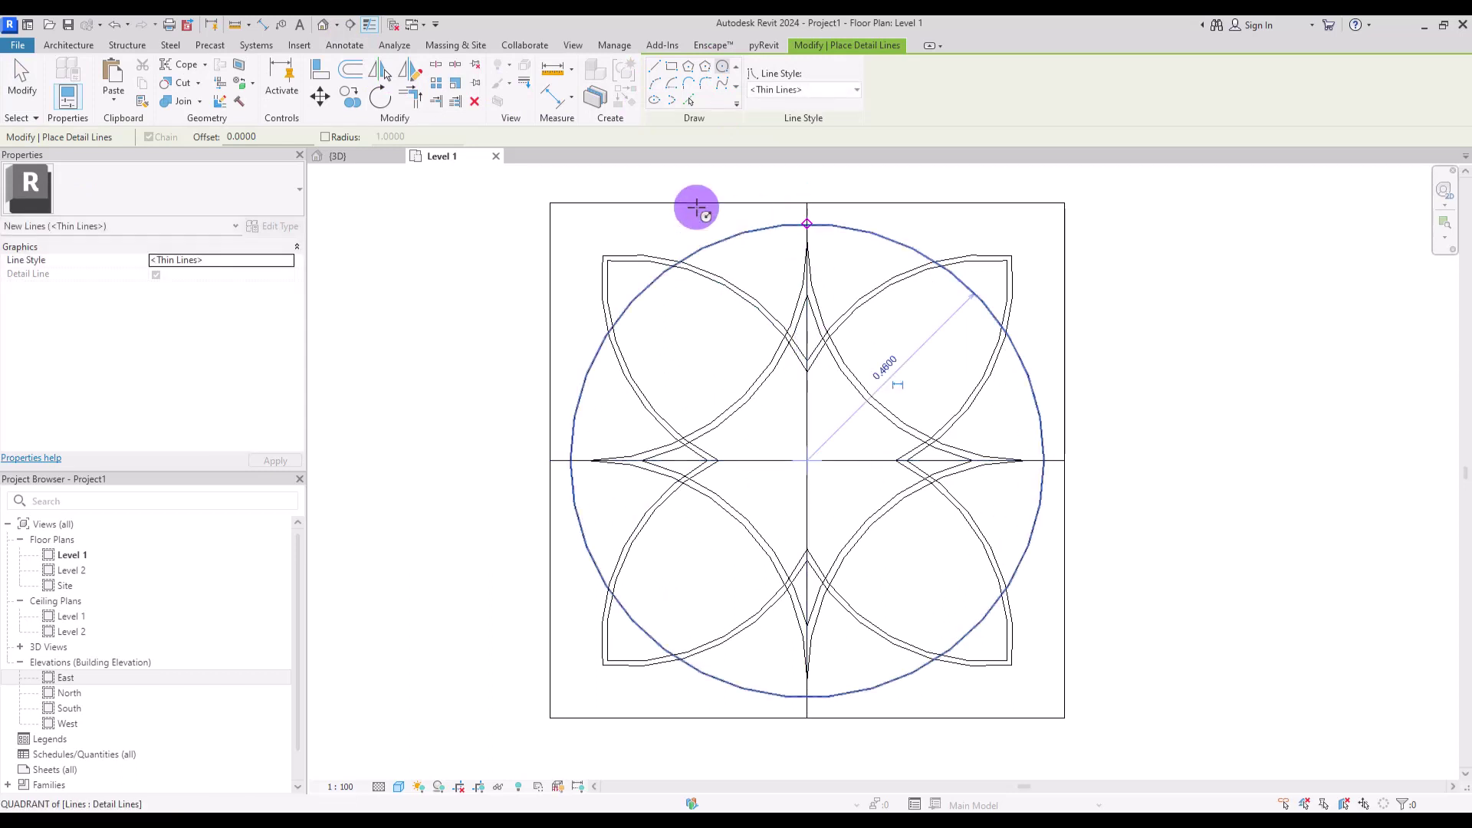
{"action": "left_click", "coordinate": [688, 100]}
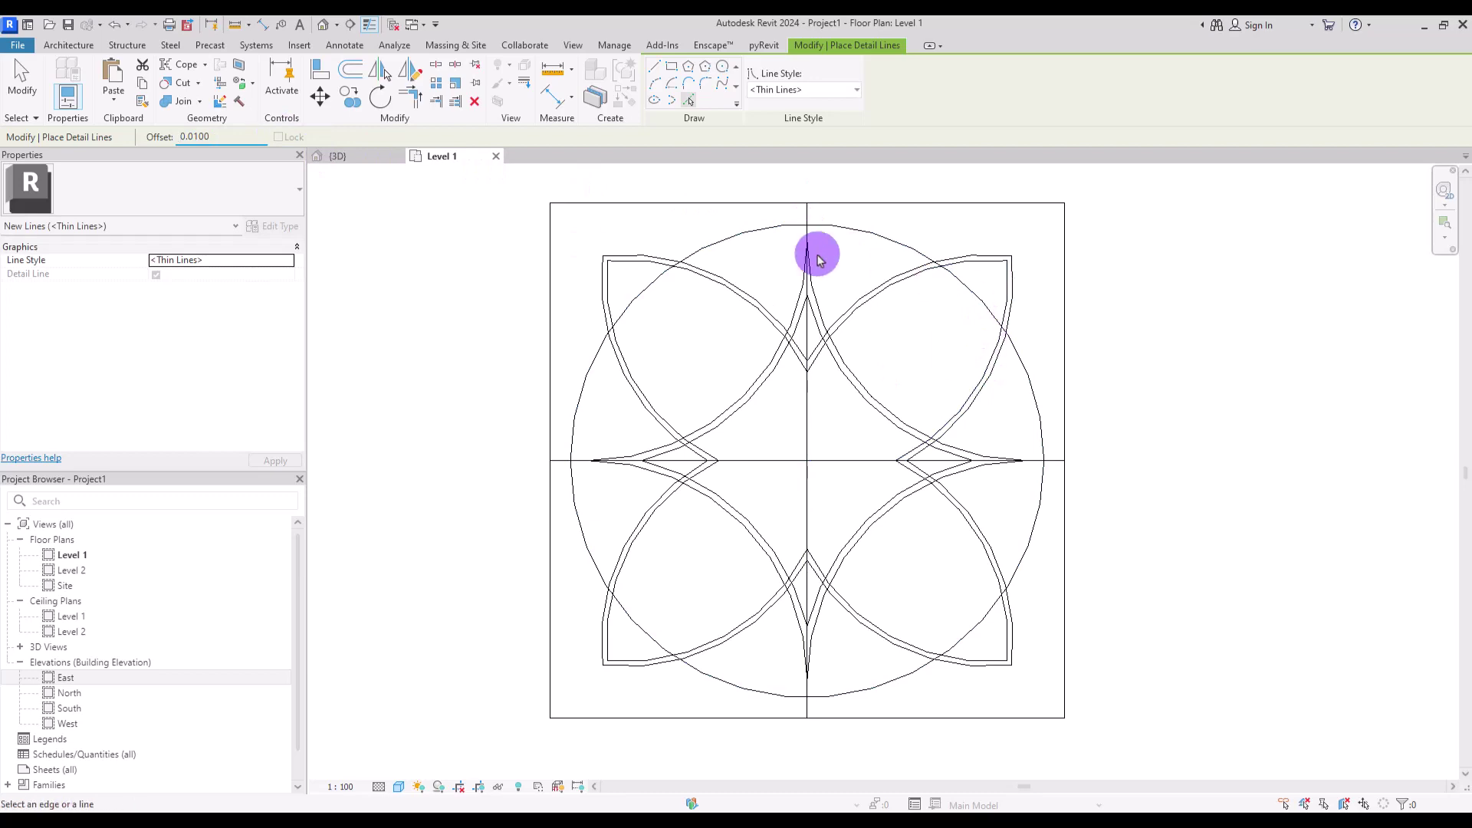
{"action": "left_click", "coordinate": [826, 229]}
{"action": "key", "text": "Escape"}
{"action": "key", "text": "Escape"}
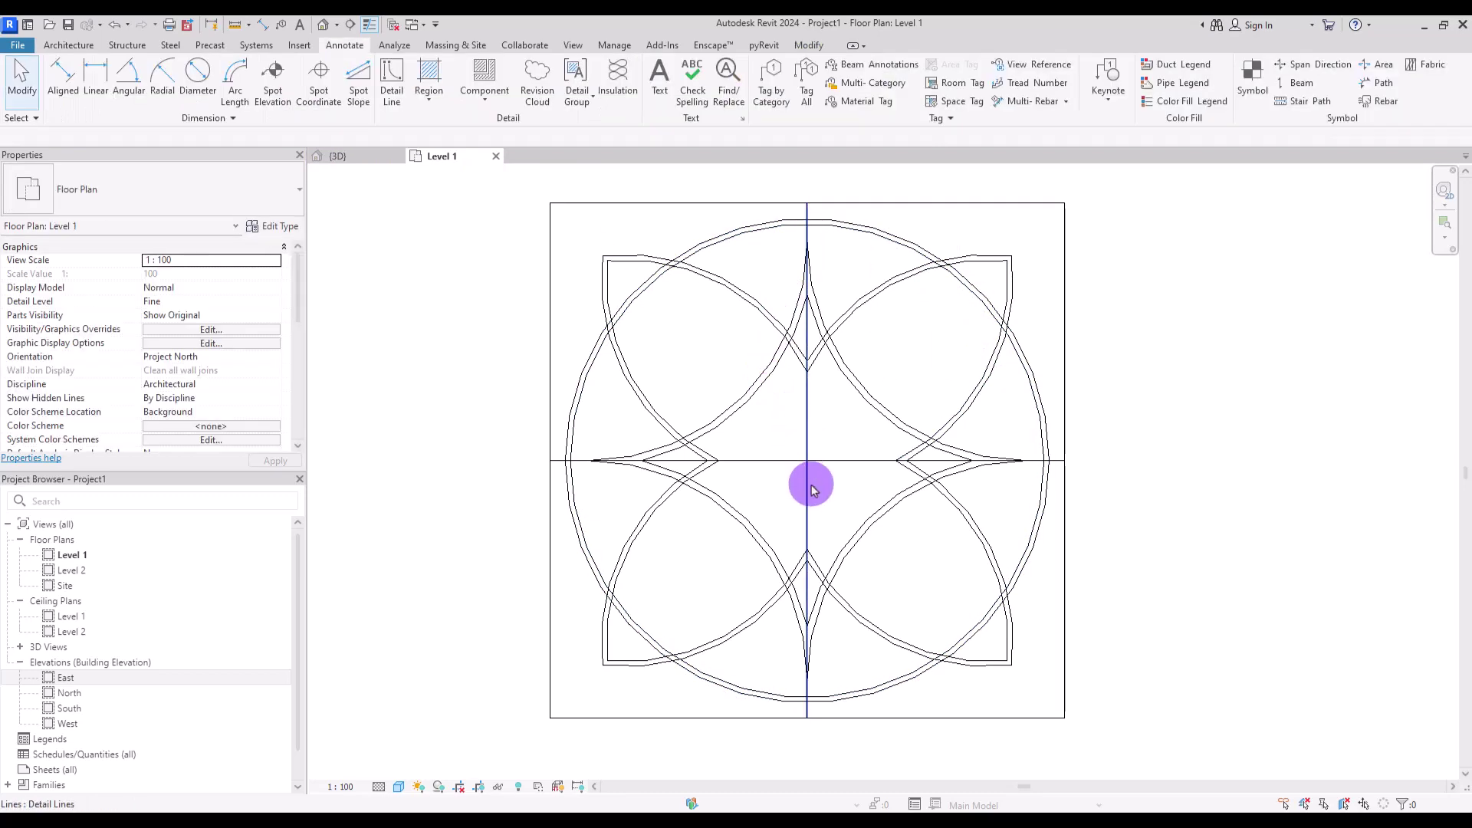
- Delete the square's vertical and horizontal midlines
{"action": "left_click_drag", "start_coordinate": [828, 426], "coordinate": [786, 482]}
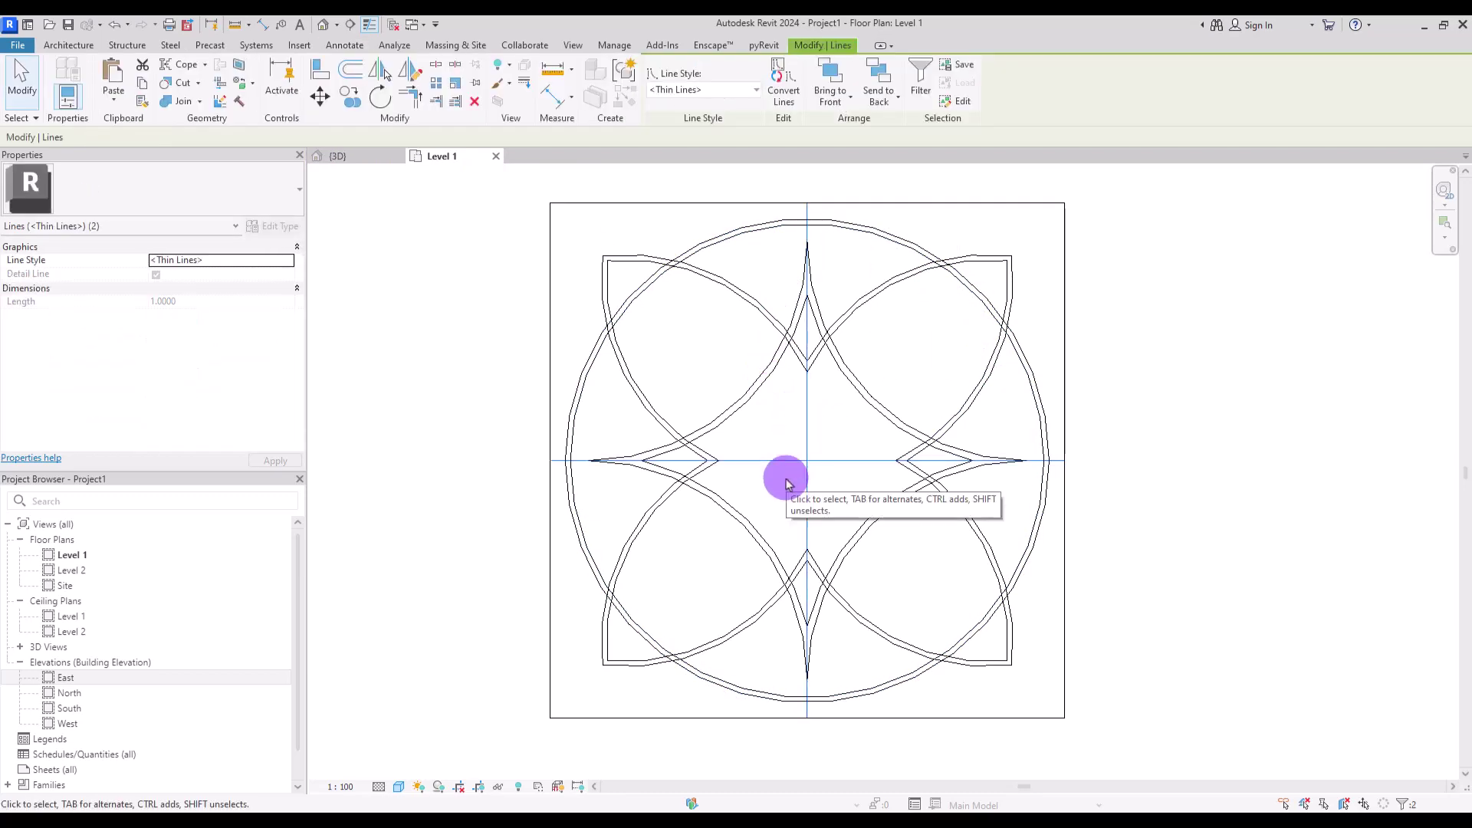
{"action": "key", "text": "Delete"}
- Offset the square's four sides inward by 0.005 to give the tile a double border
{"action": "key", "text": "d"}
{"action": "key", "text": "l"}
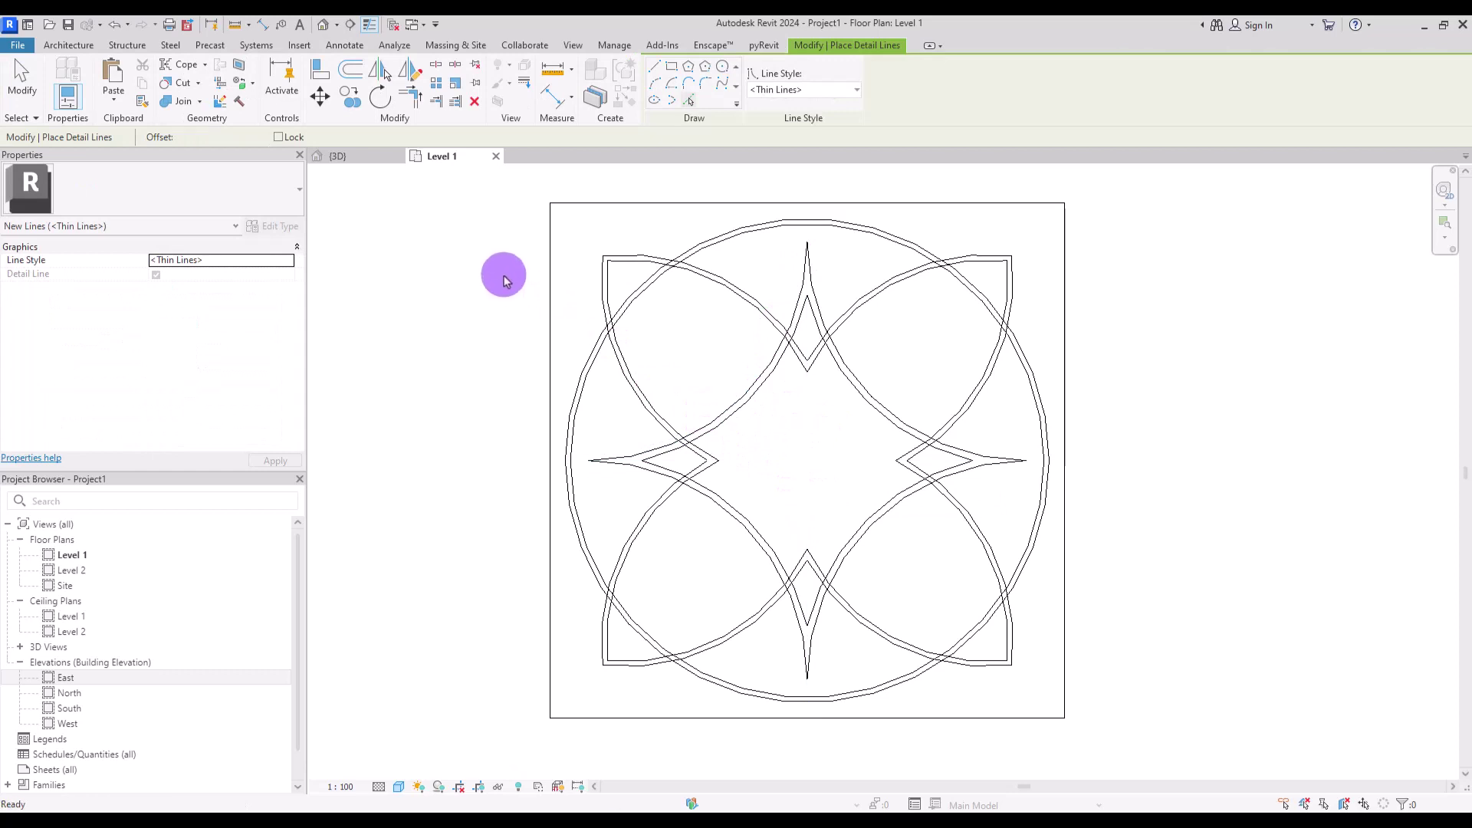
{"action": "key", "text": "Escape"}
{"action": "left_click", "coordinate": [381, 72]}
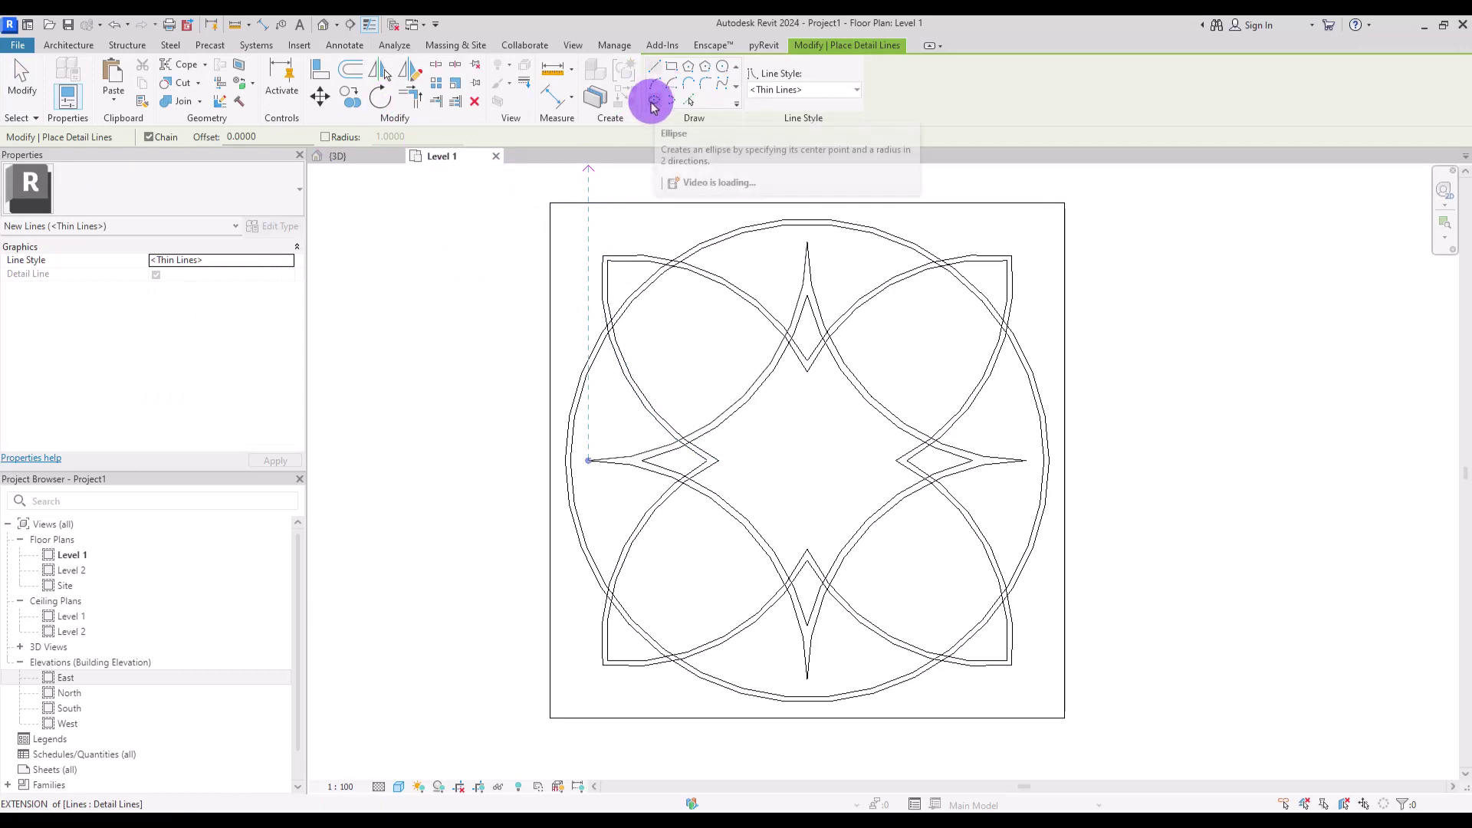
{"action": "left_click", "coordinate": [691, 101]}
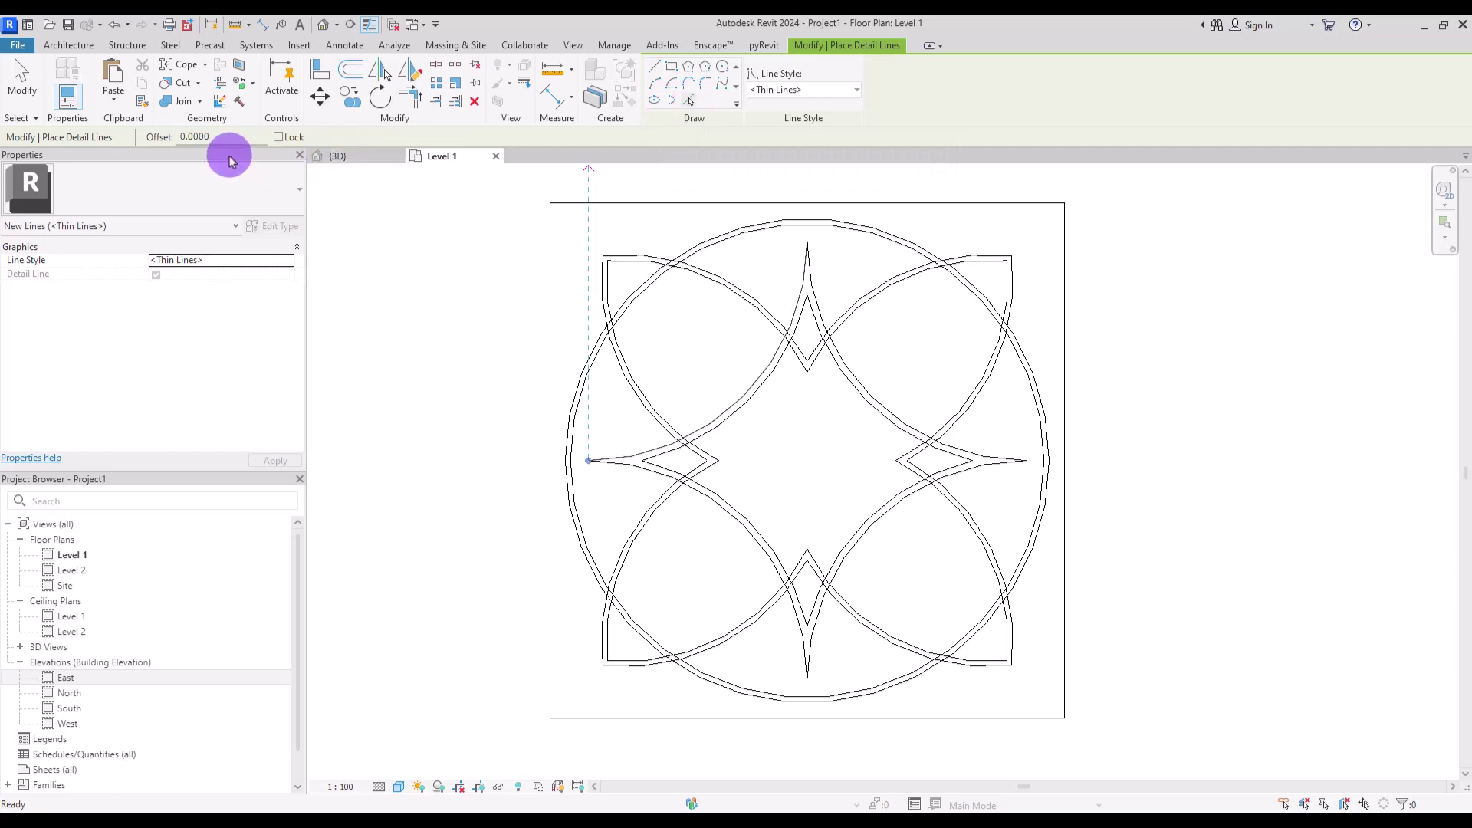
{"action": "left_click_drag", "start_coordinate": [199, 136], "coordinate": [253, 133]}
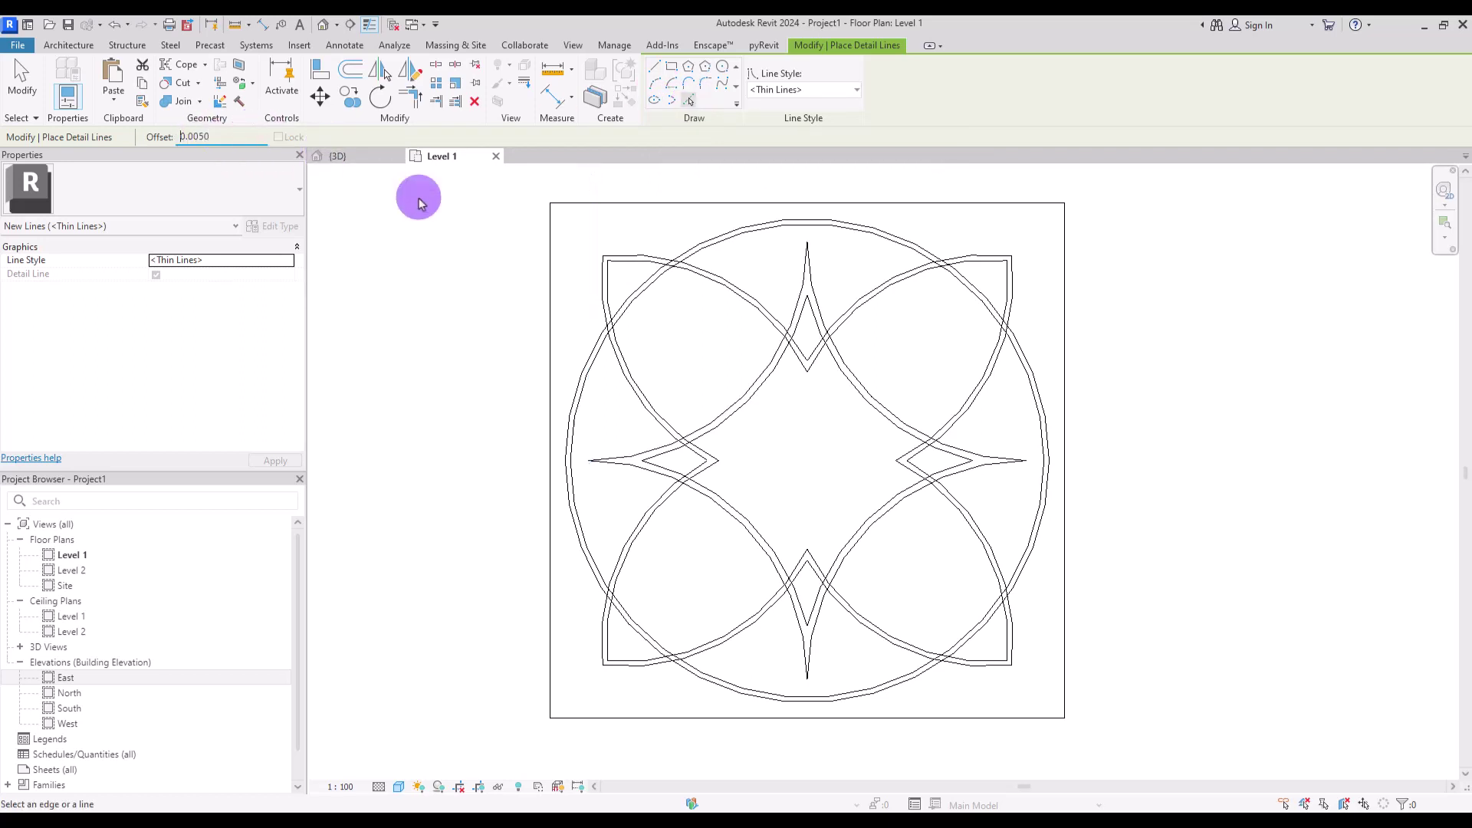
{"action": "left_click", "coordinate": [619, 211]}
{"action": "left_click", "coordinate": [549, 250]}
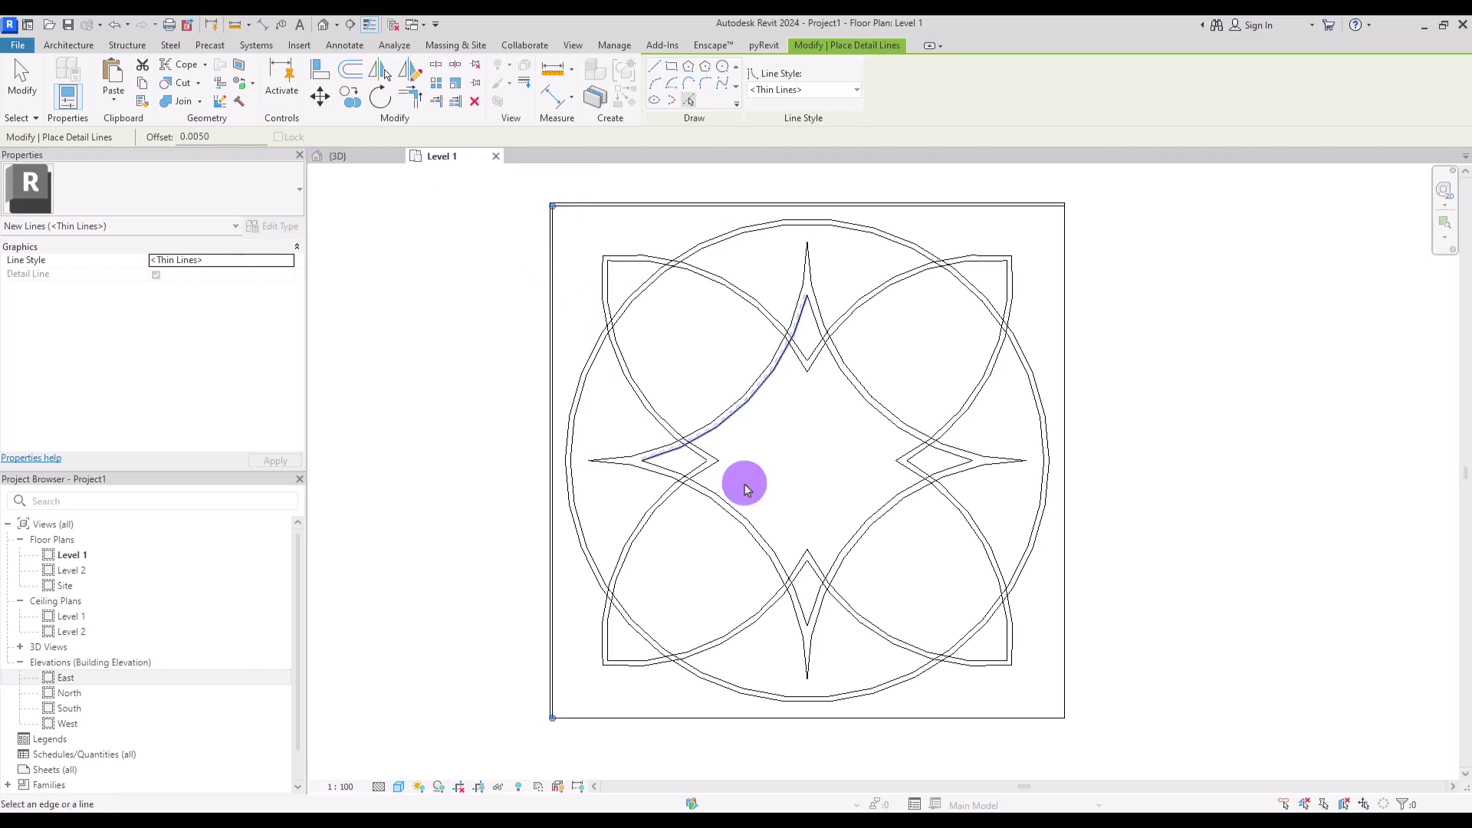
{"action": "left_click", "coordinate": [1063, 693]}
{"action": "left_click", "coordinate": [1024, 716]}
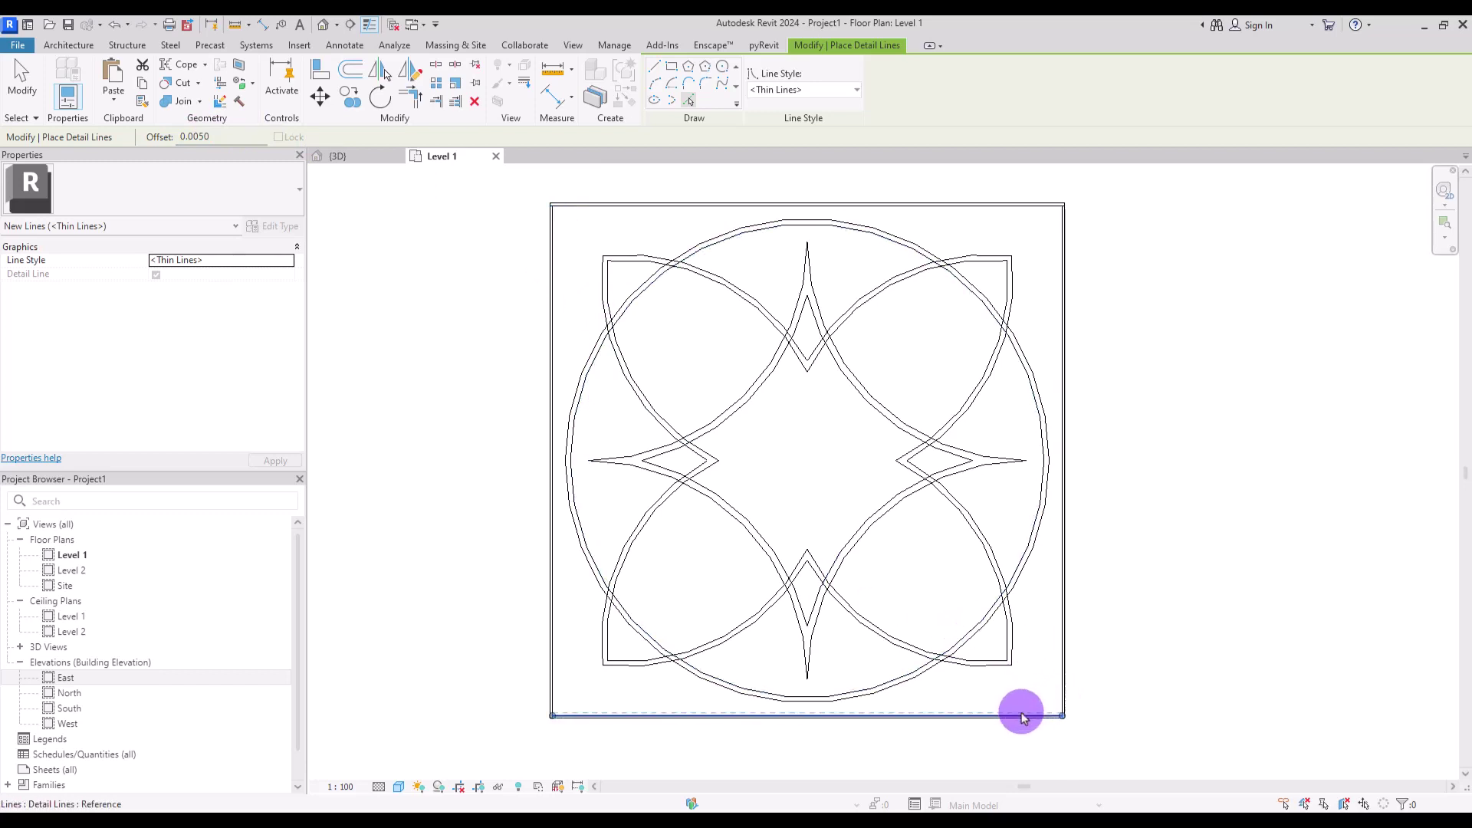
{"action": "key", "text": "Escape"}
{"action": "key", "text": "Escape"}
{"action": "scroll", "coordinate": [1071, 335], "scroll_direction": "down", "scroll_amount": 1}
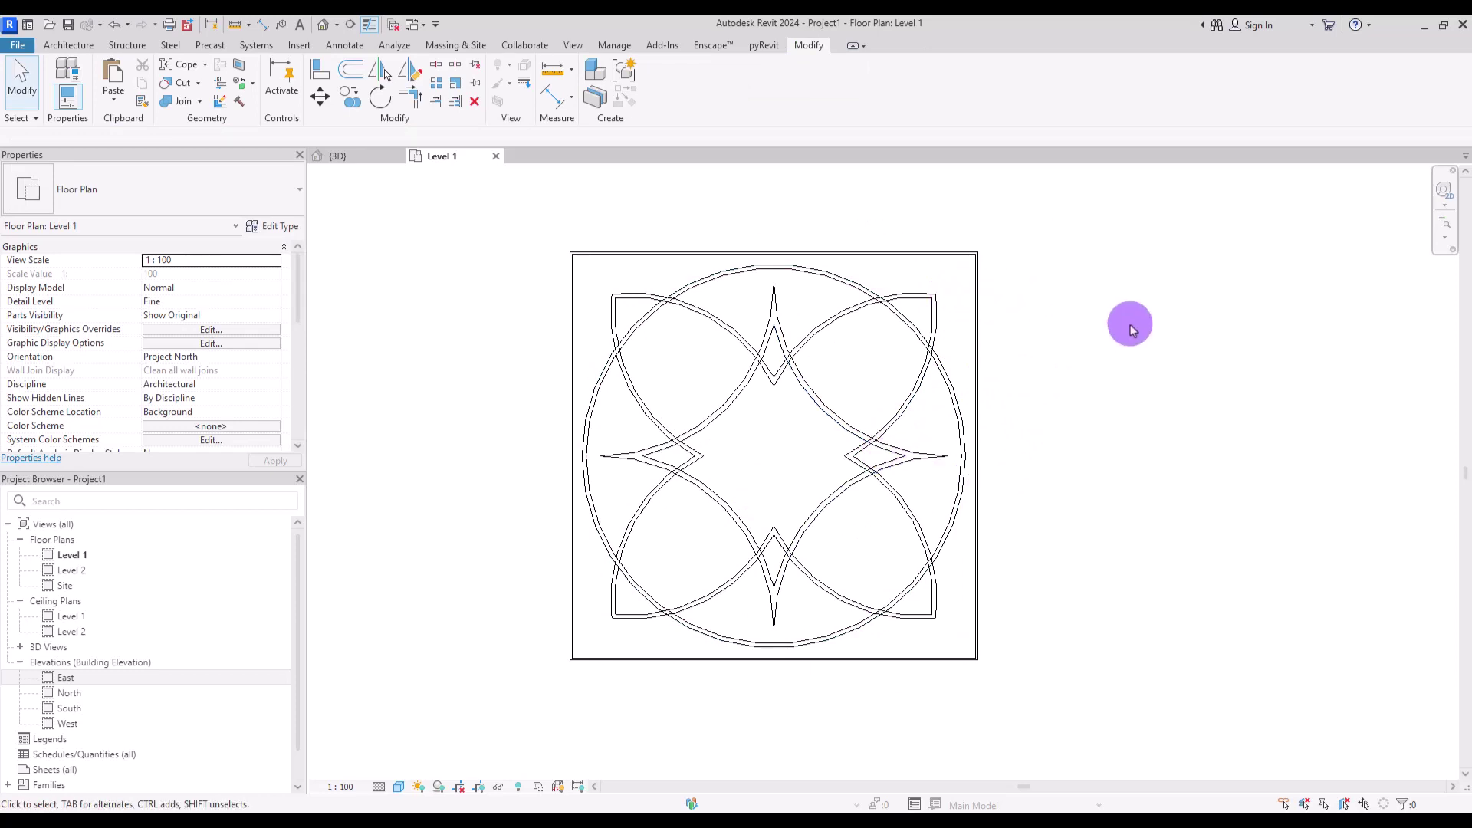
- Make a model pattern named Classic from all the tile's lines at highest resolution, with the outer square's corners as the pattern area
{"action": "left_click", "coordinate": [763, 46]}
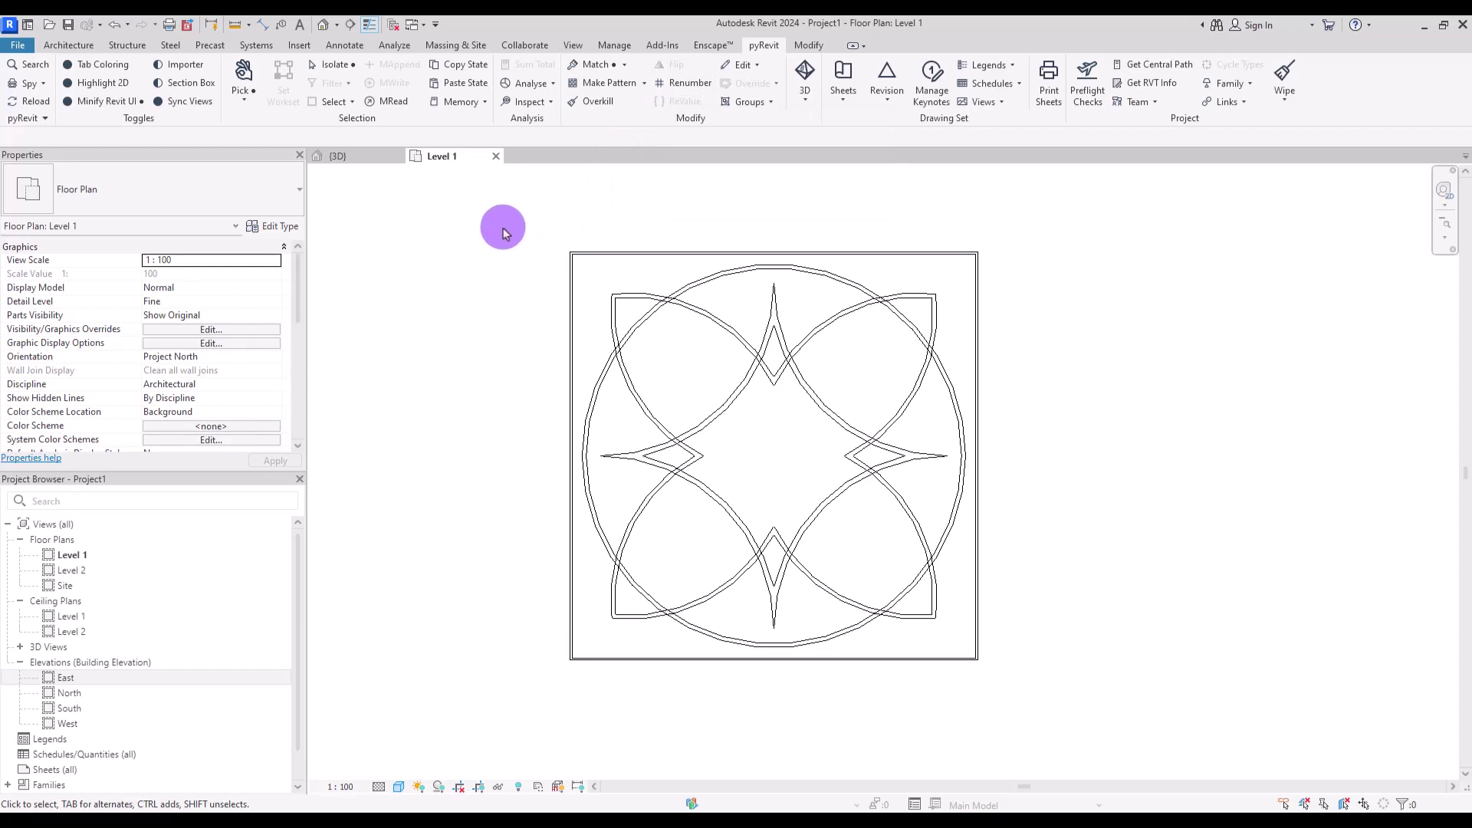
{"action": "left_click_drag", "start_coordinate": [503, 227], "coordinate": [1045, 694]}
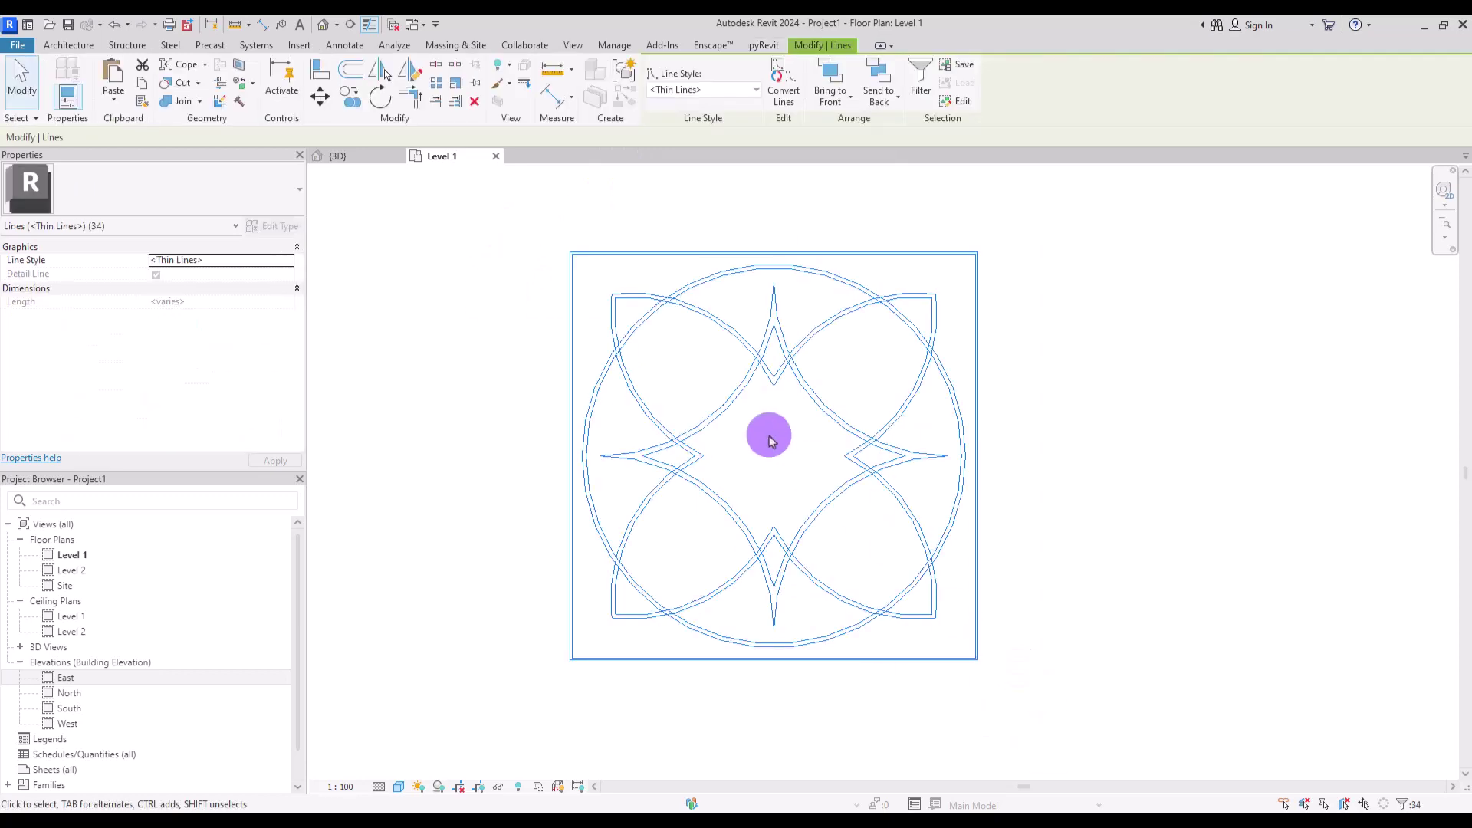
{"action": "left_click", "coordinate": [767, 46]}
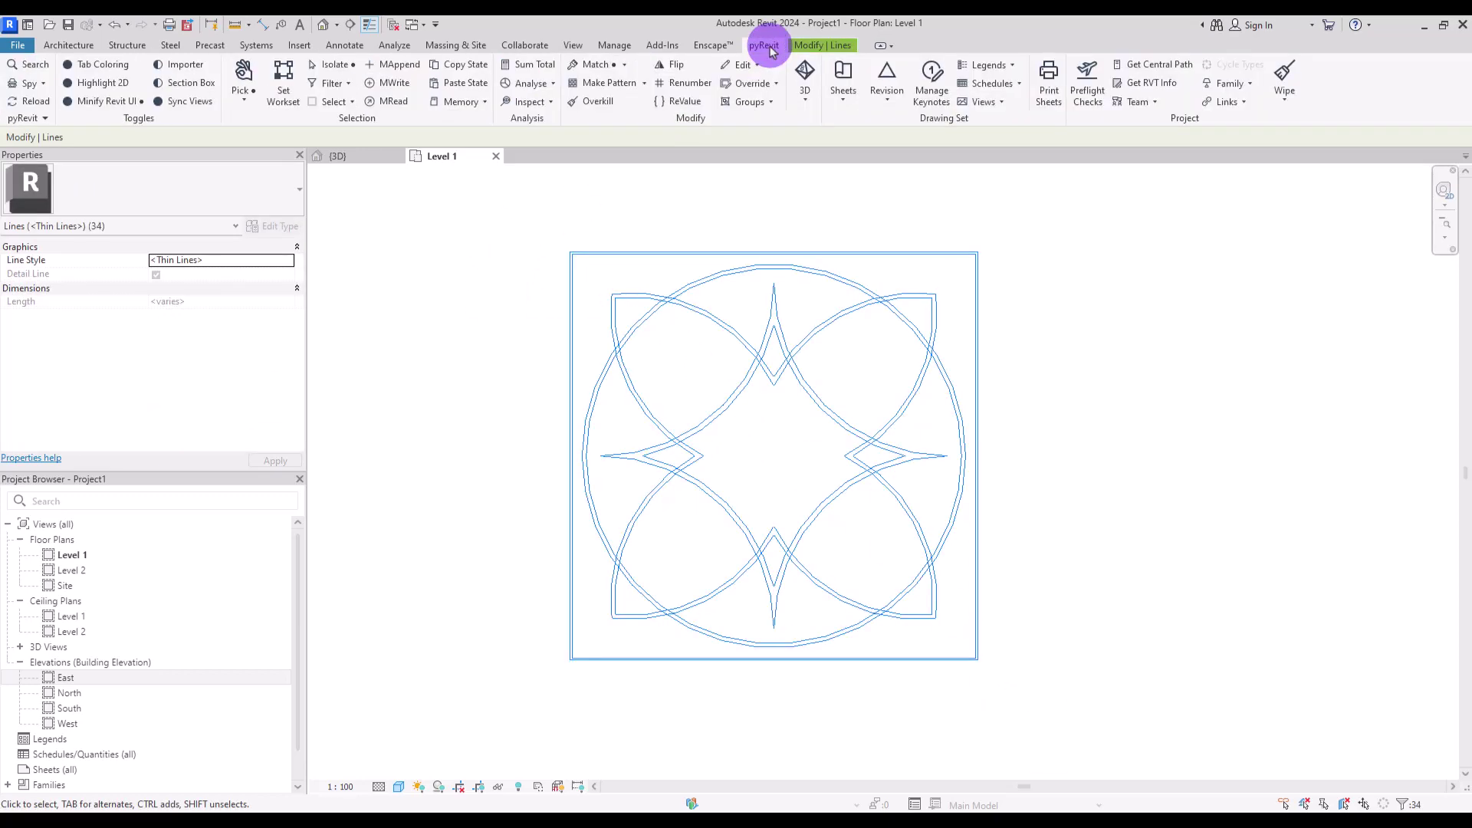
{"action": "left_click", "coordinate": [616, 92]}
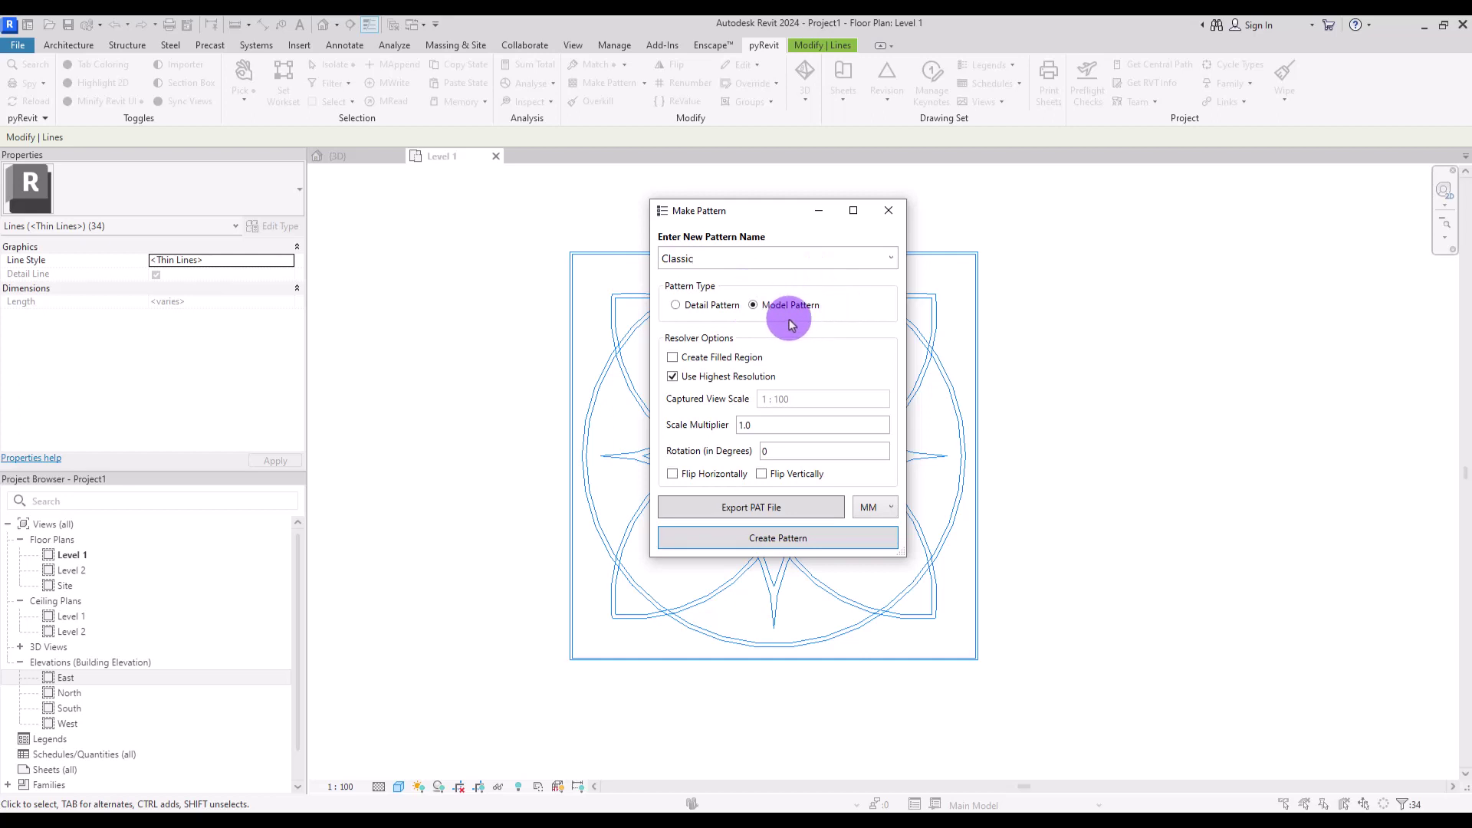
{"action": "left_click", "coordinate": [771, 539]}
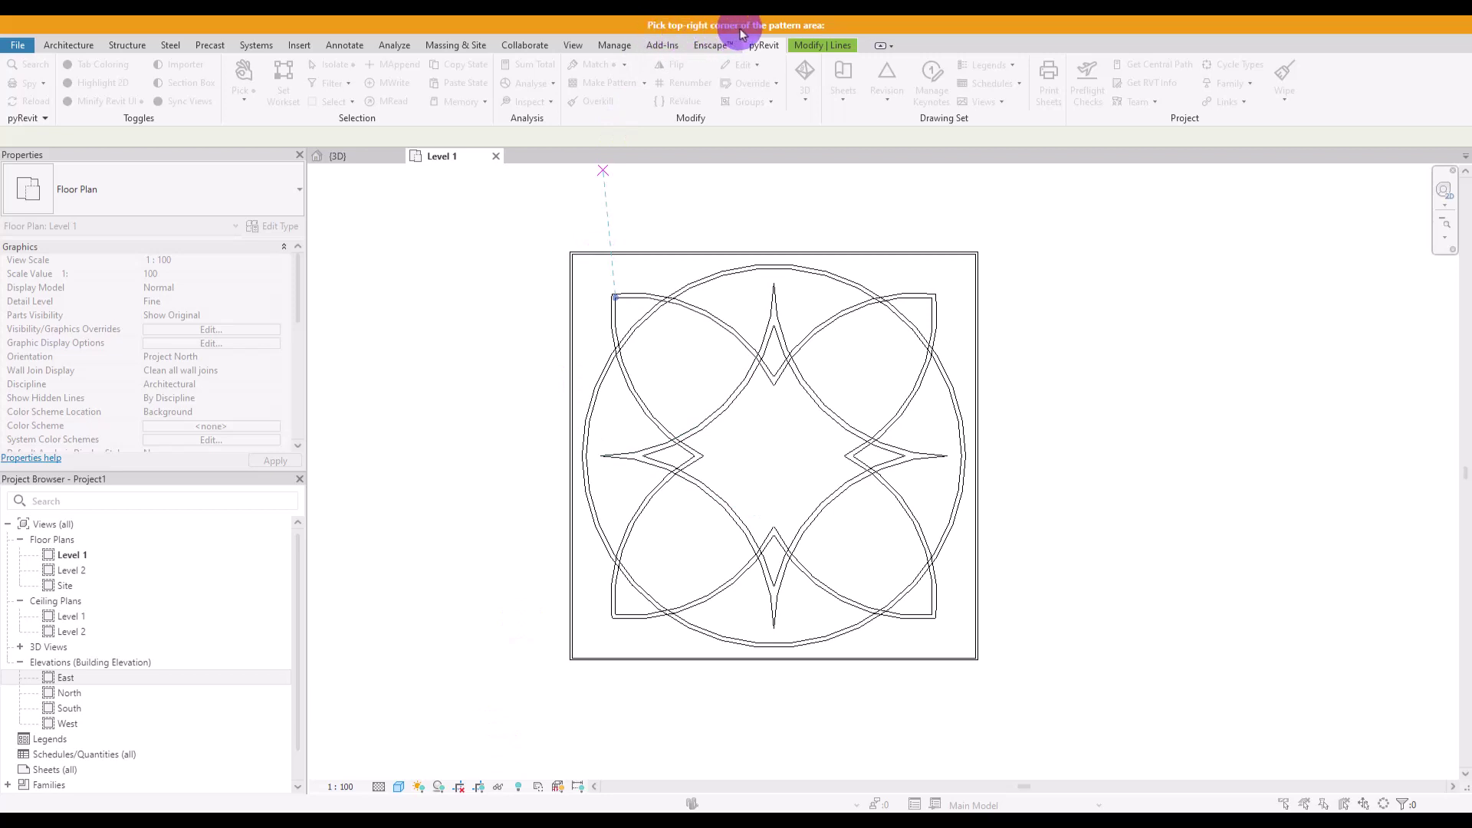
{"action": "left_click", "coordinate": [980, 251]}
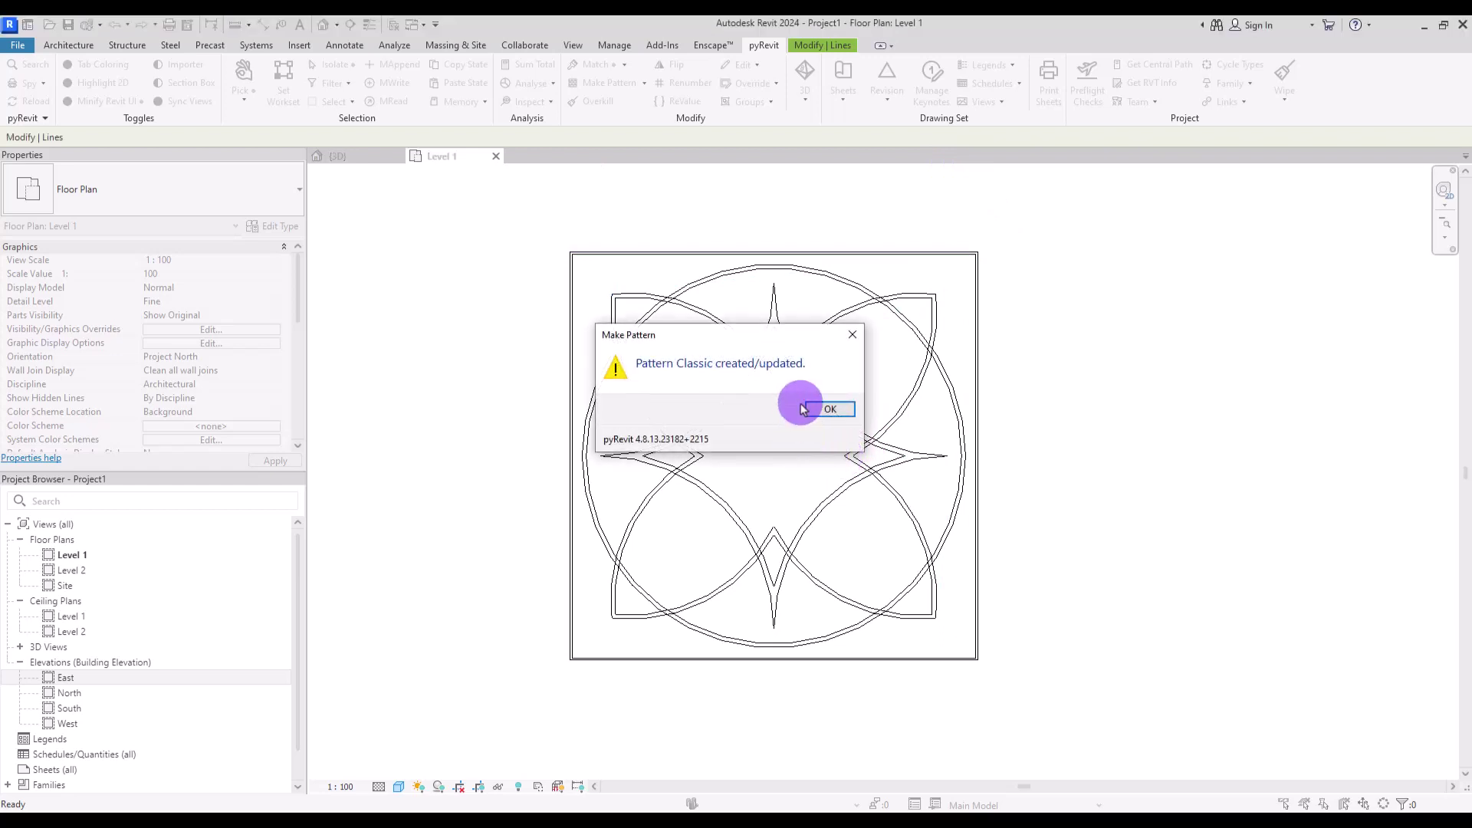
{"action": "left_click", "coordinate": [831, 411]}
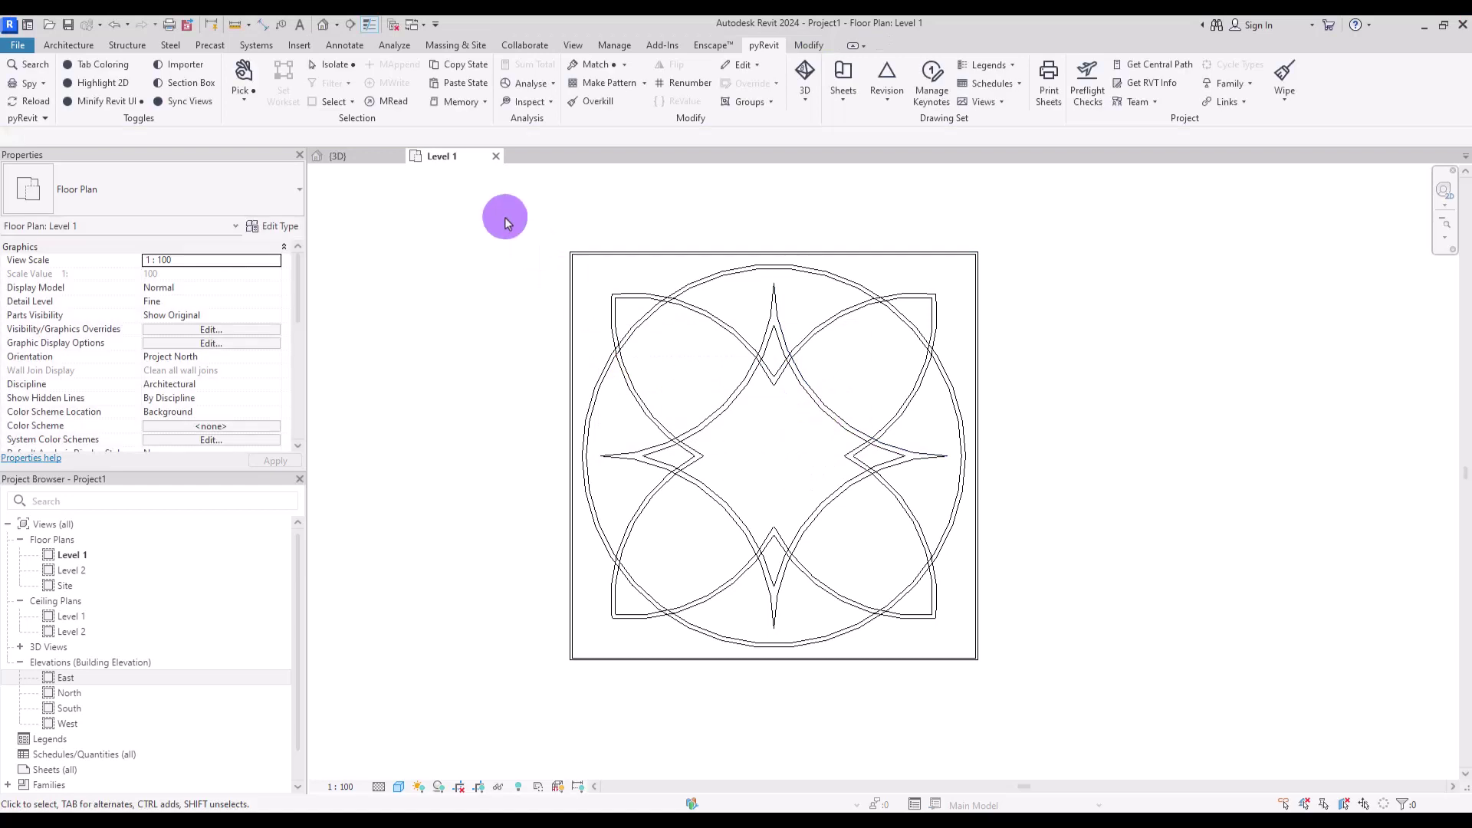
- Open the 3D view and inspect a wall, the base floor slab and the thin floor finish with its border and centre
{"action": "left_click", "coordinate": [345, 157]}
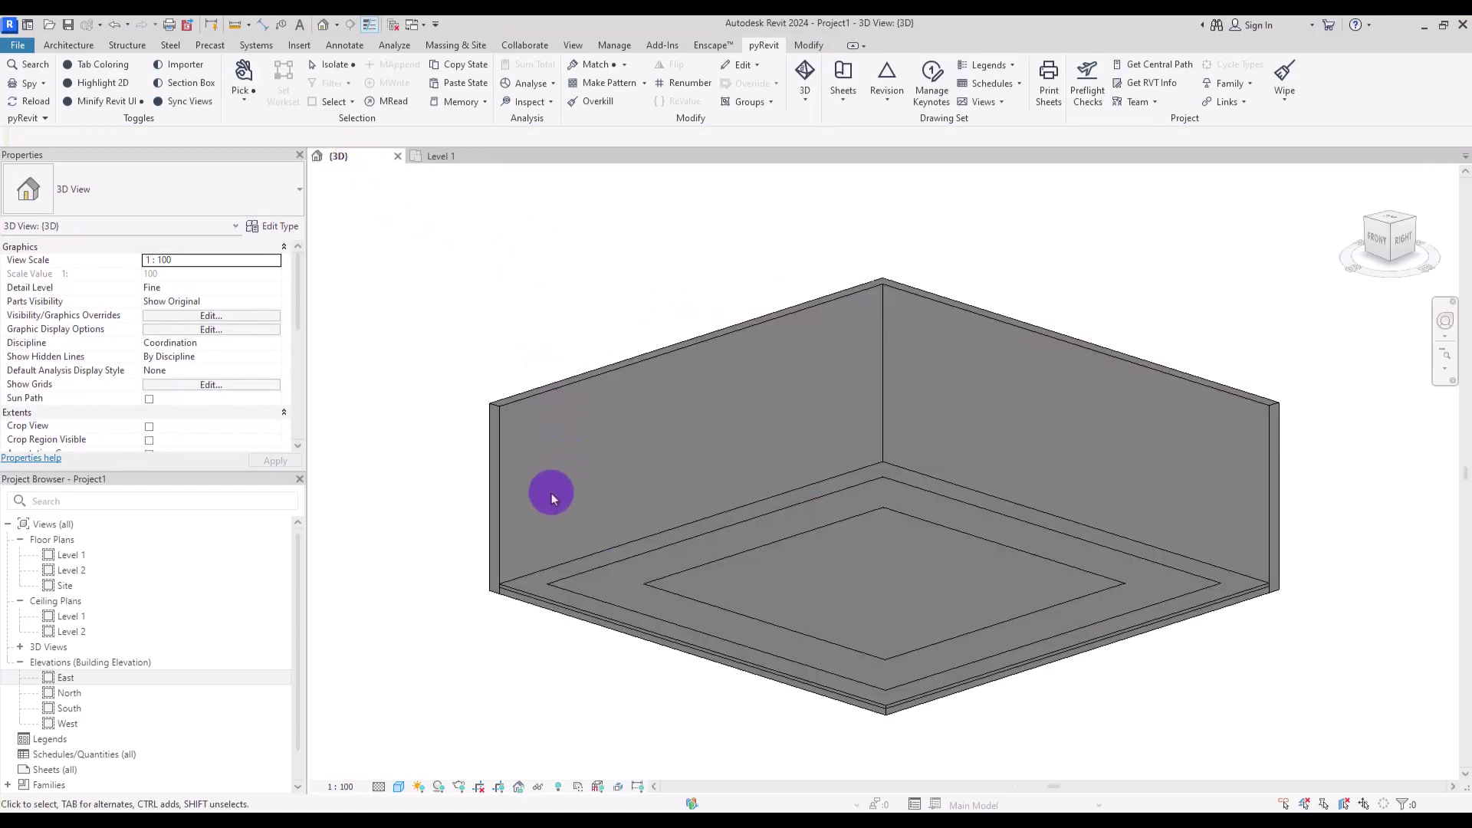
{"action": "left_click", "coordinate": [542, 397]}
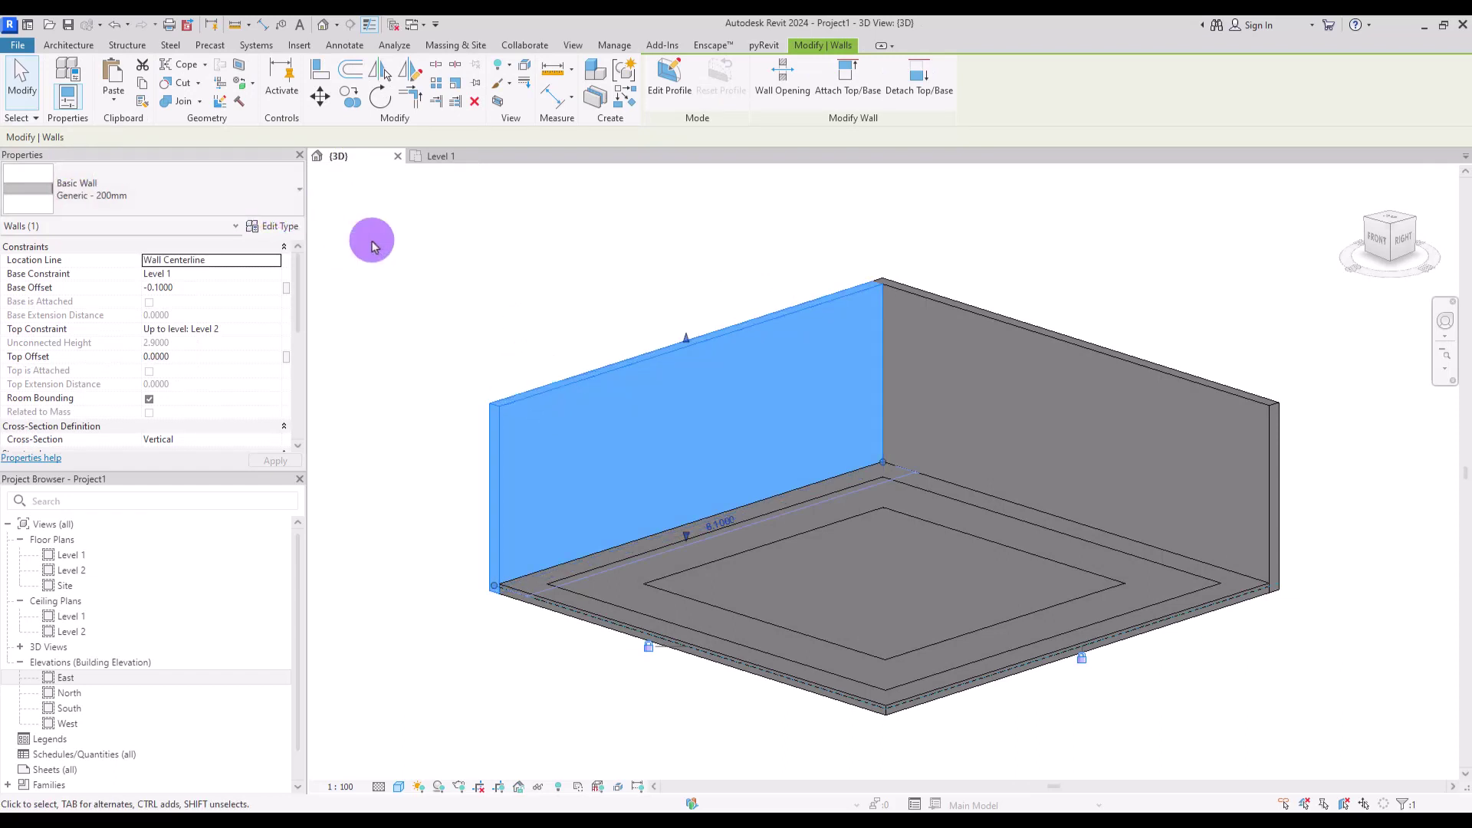
{"action": "left_click", "coordinate": [524, 610]}
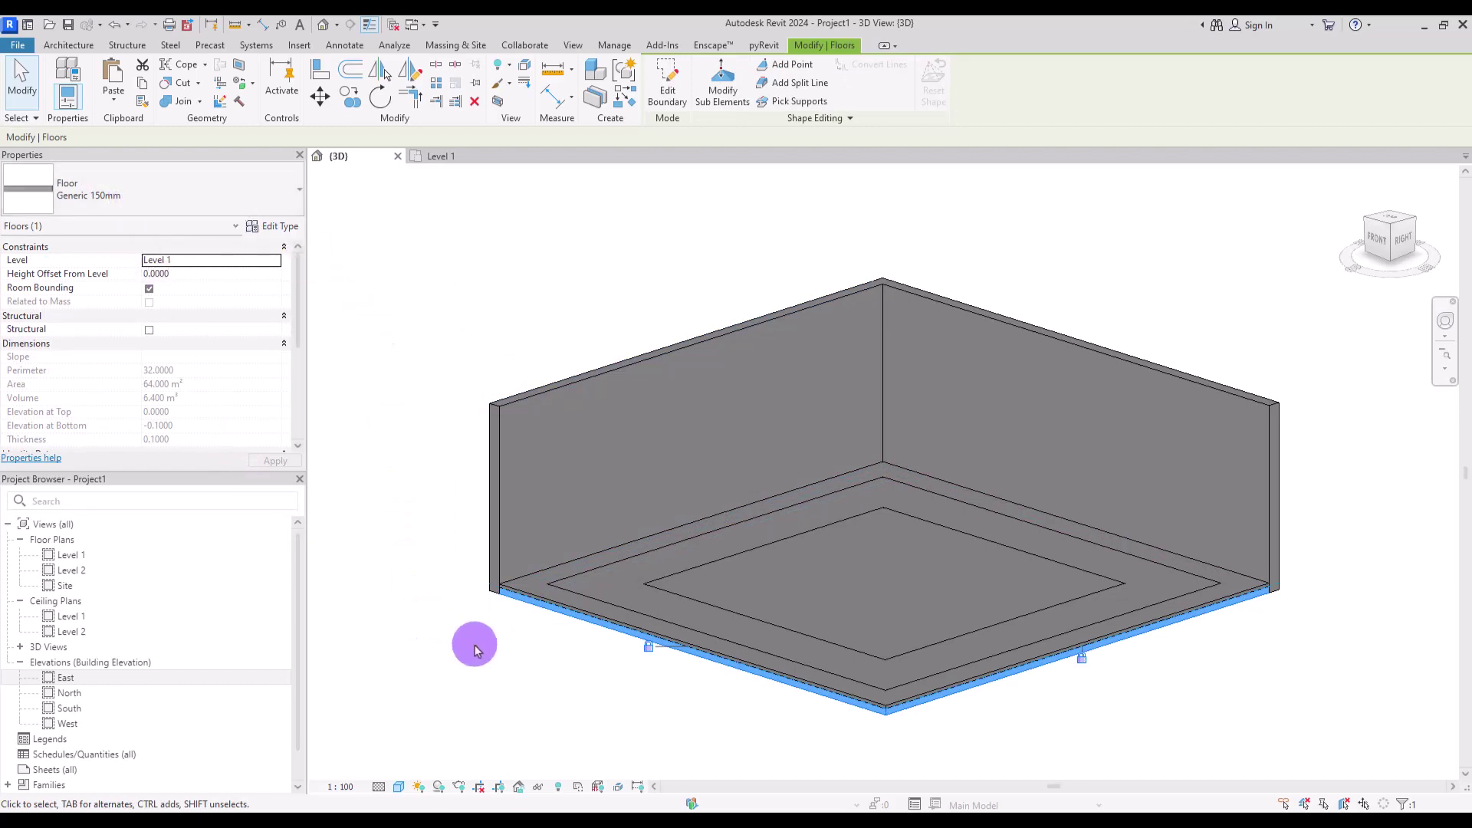
{"action": "left_click", "coordinate": [496, 571]}
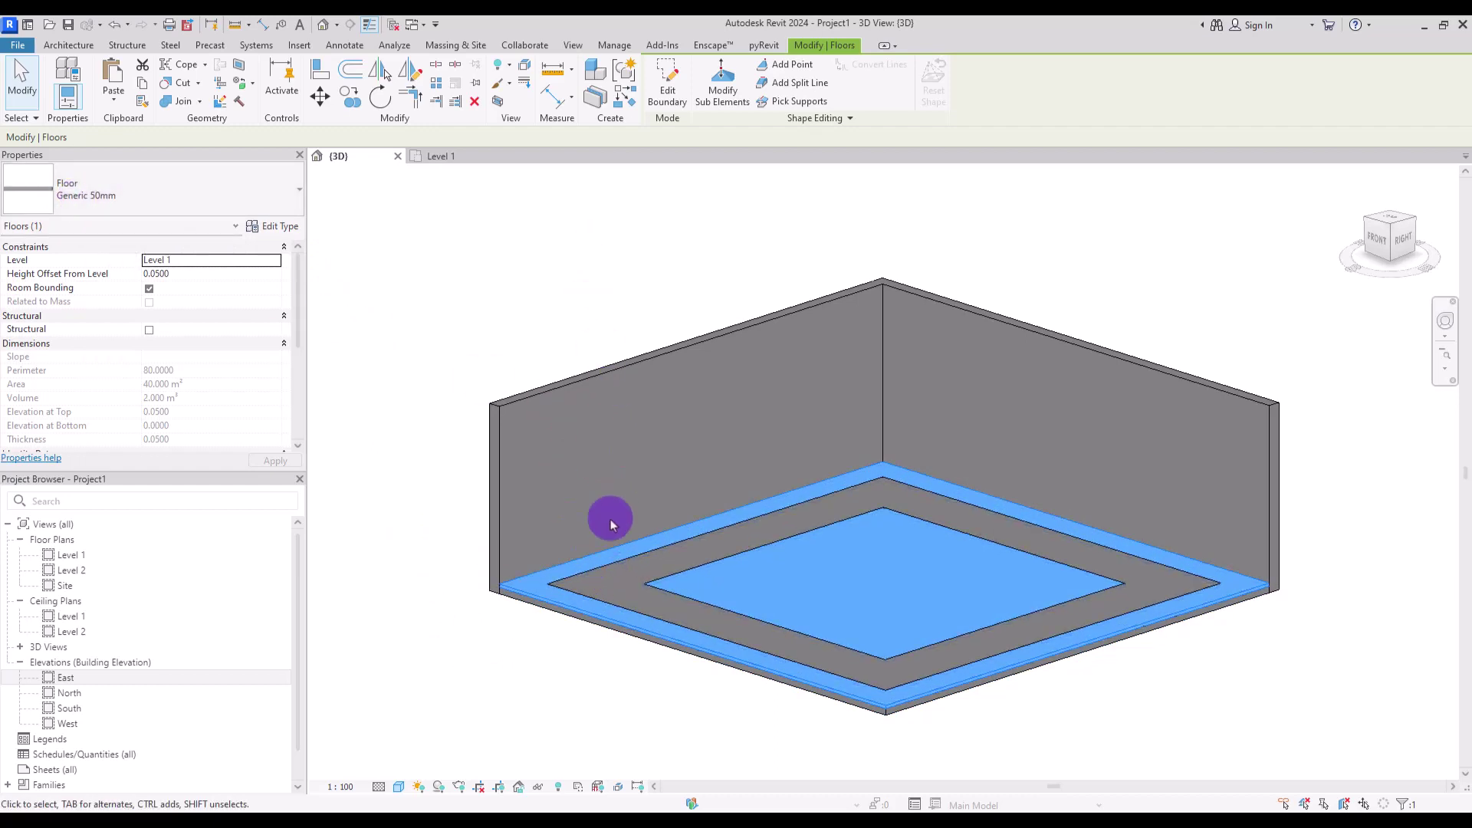
{"action": "left_click", "coordinate": [509, 329]}
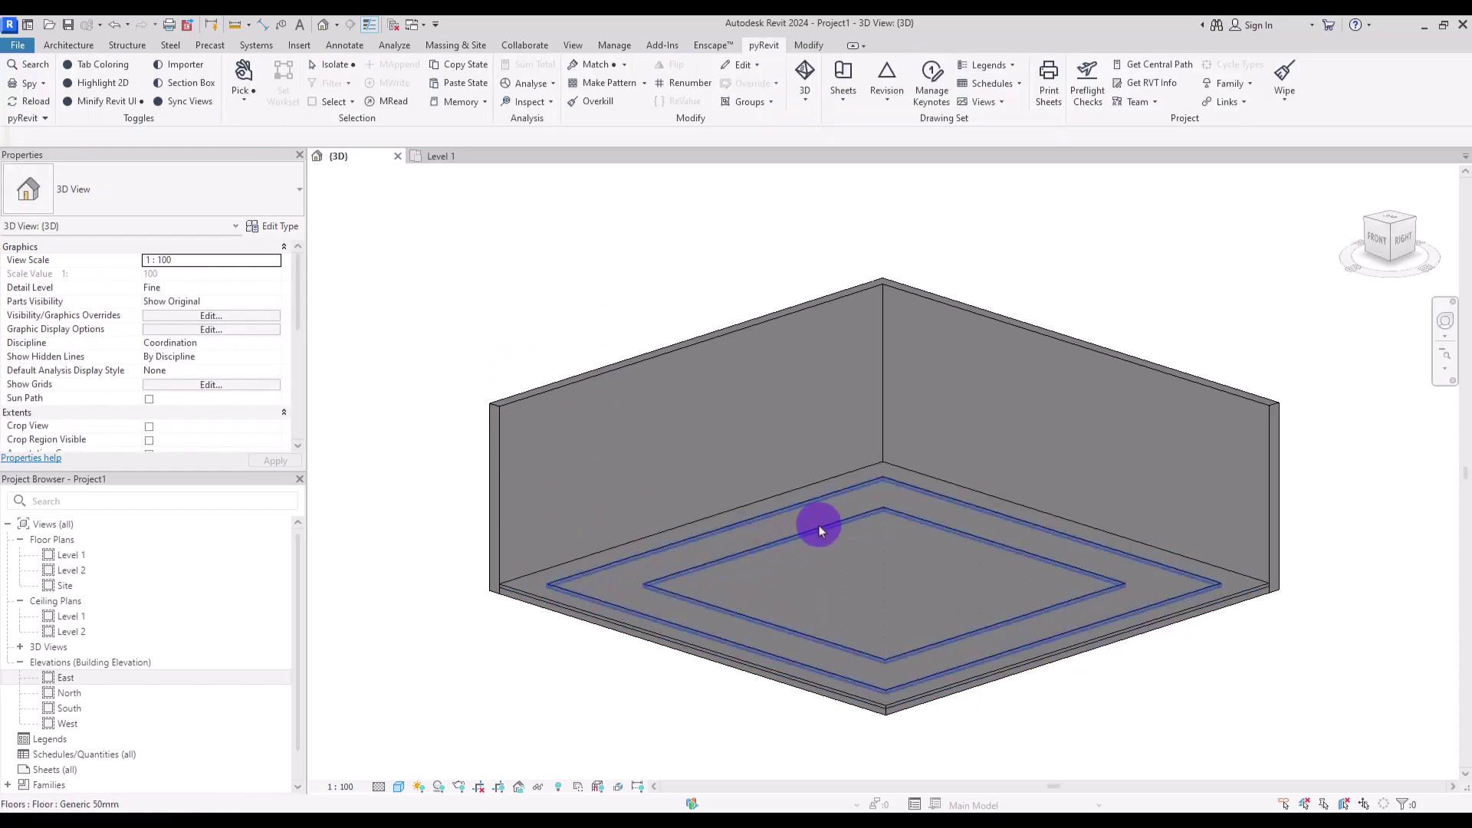
- Duplicate the border floor's type as Generic 50mm 2
{"action": "left_click", "coordinate": [624, 574]}
{"action": "left_click", "coordinate": [274, 226]}
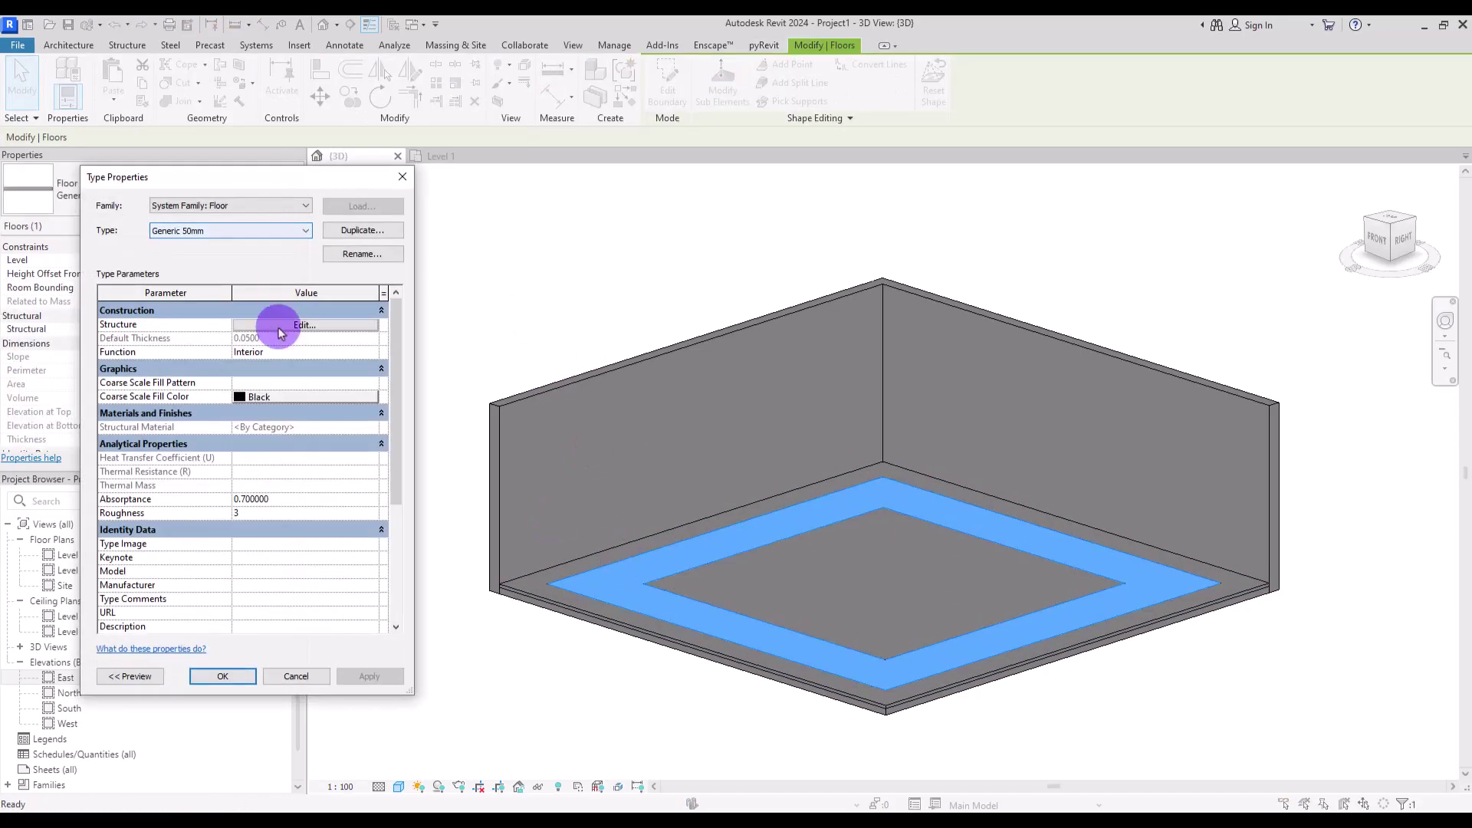
{"action": "left_click", "coordinate": [376, 240]}
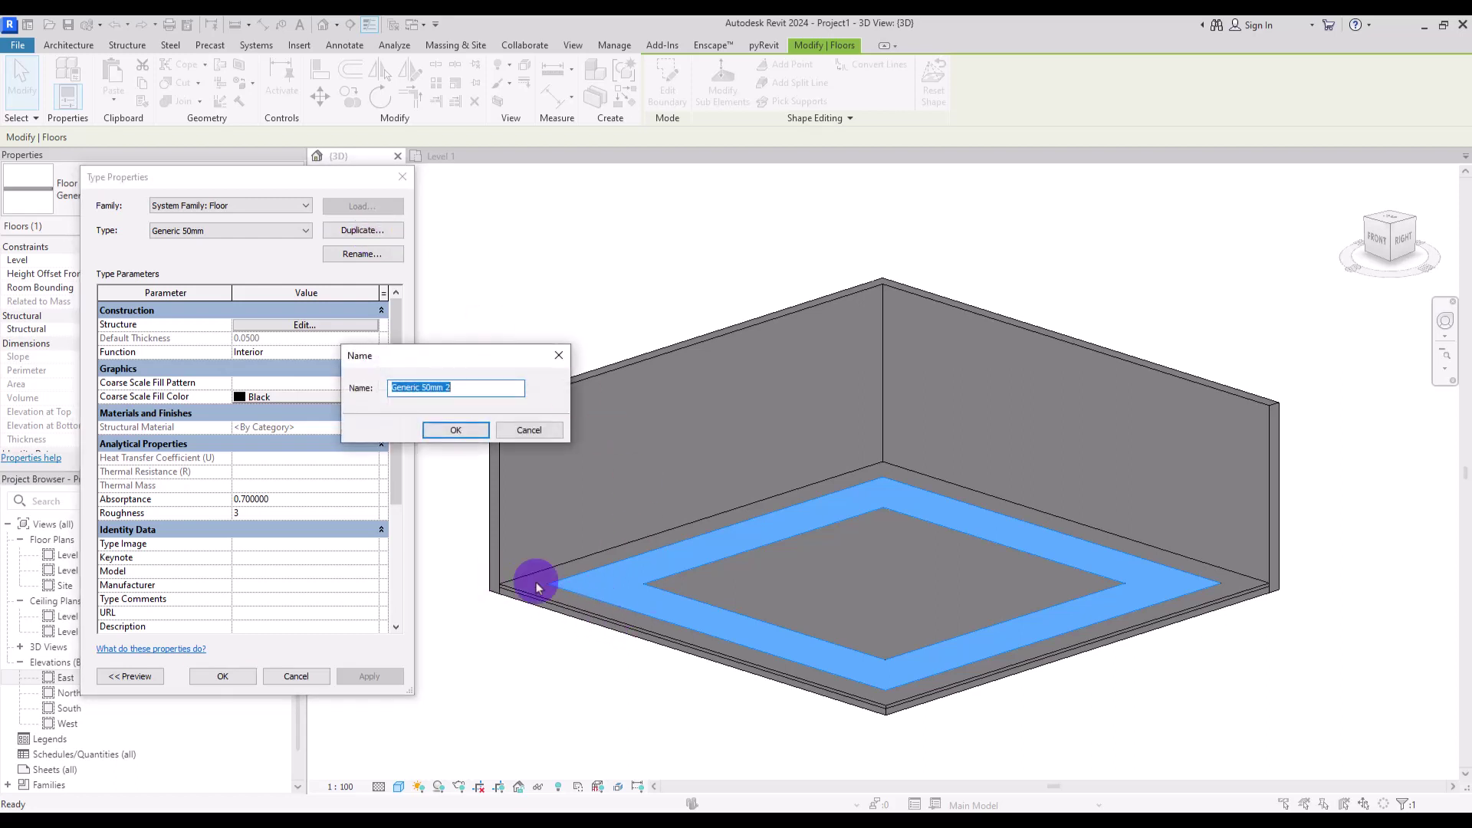
{"action": "left_click", "coordinate": [455, 430]}
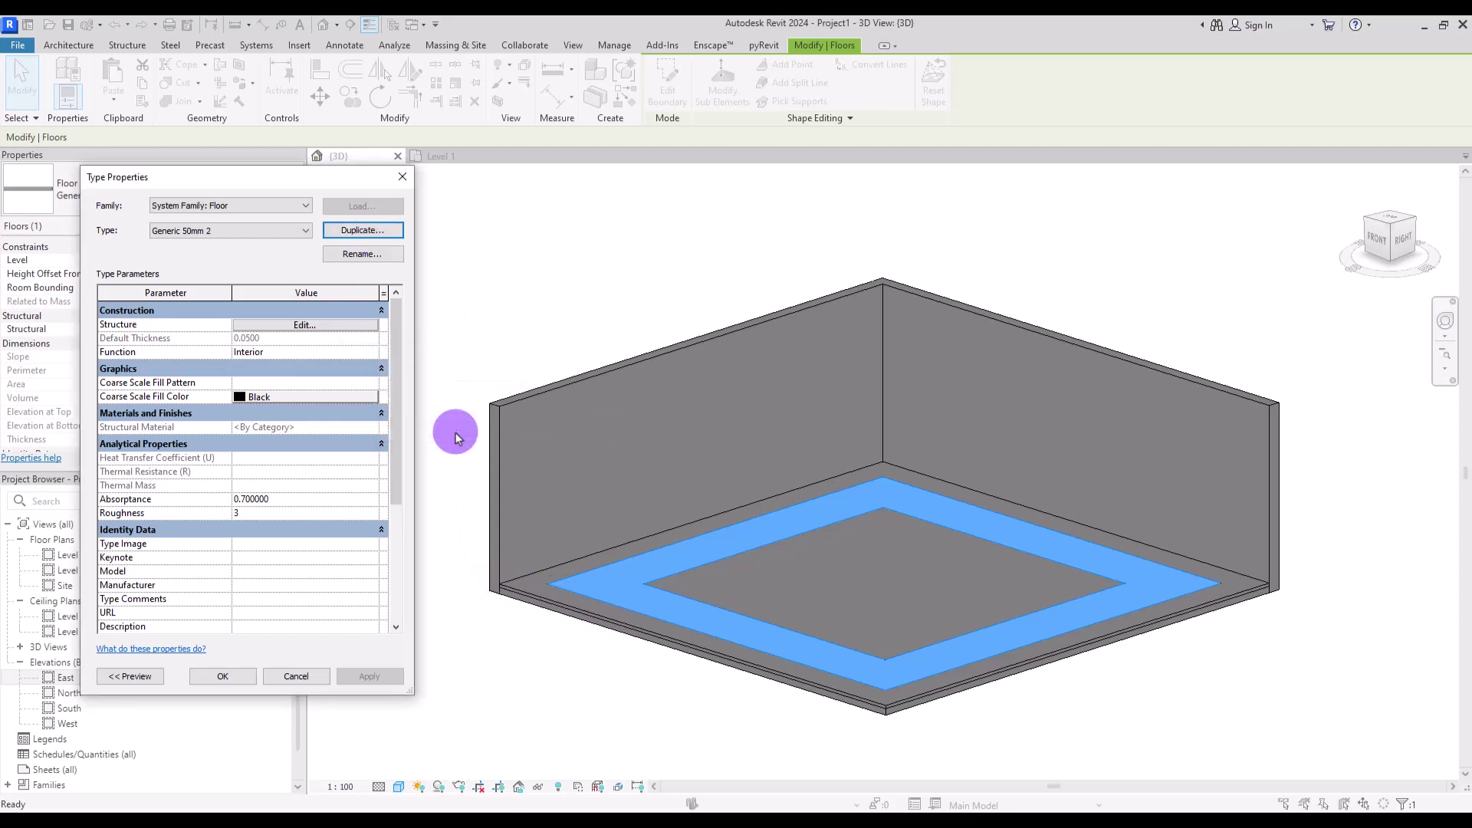
- Create a new material named Floor a for the structure layer of the border floor type
{"action": "left_click", "coordinate": [313, 325]}
{"action": "left_click", "coordinate": [214, 331]}
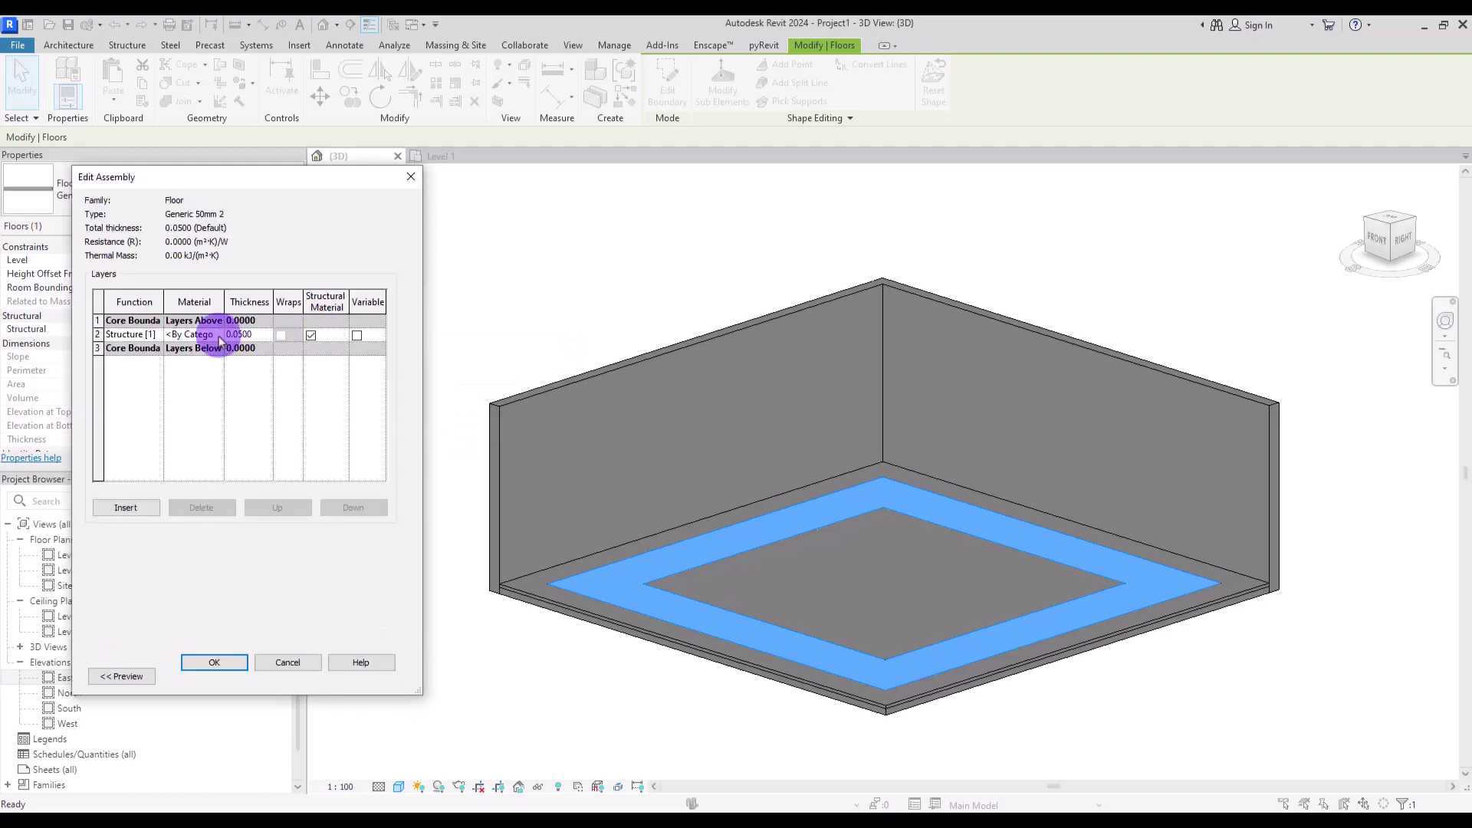
{"action": "left_click", "coordinate": [48, 646]}
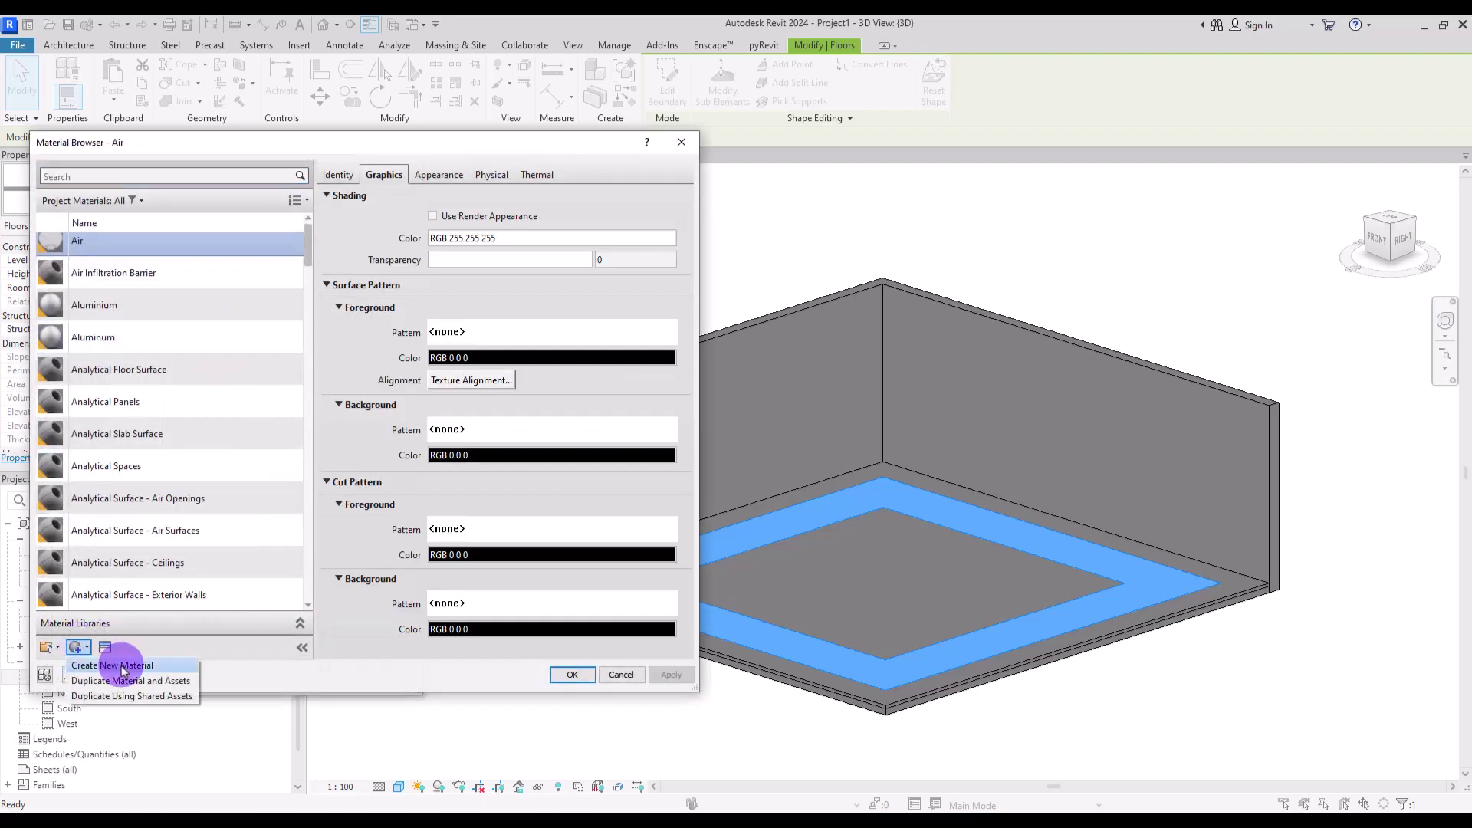
{"action": "left_click", "coordinate": [115, 671]}
{"action": "right_click", "coordinate": [144, 402]}
{"action": "left_click", "coordinate": [179, 460]}
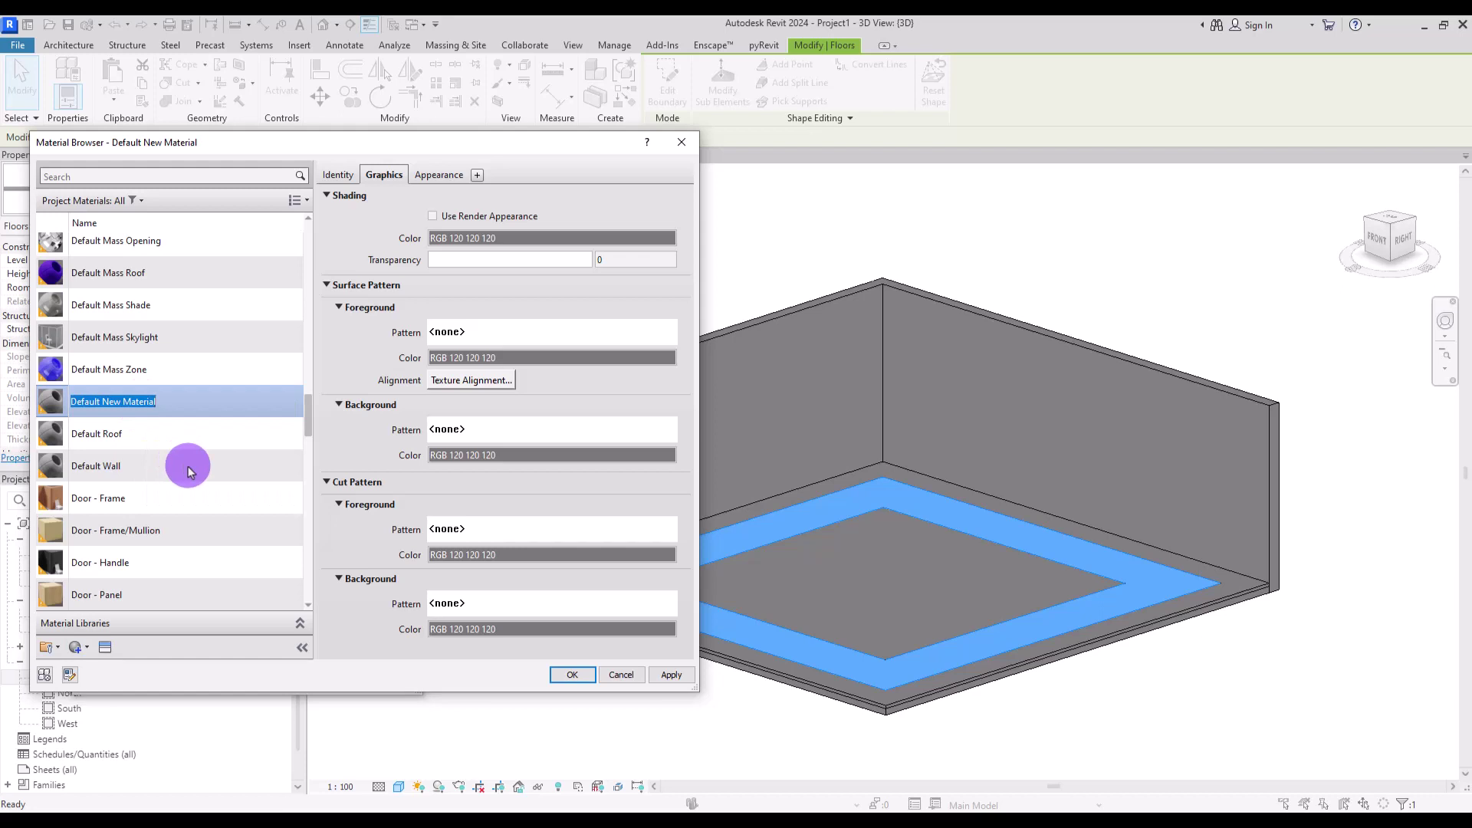
{"action": "type", "text": "Floor a"}
{"action": "key", "text": "Return"}
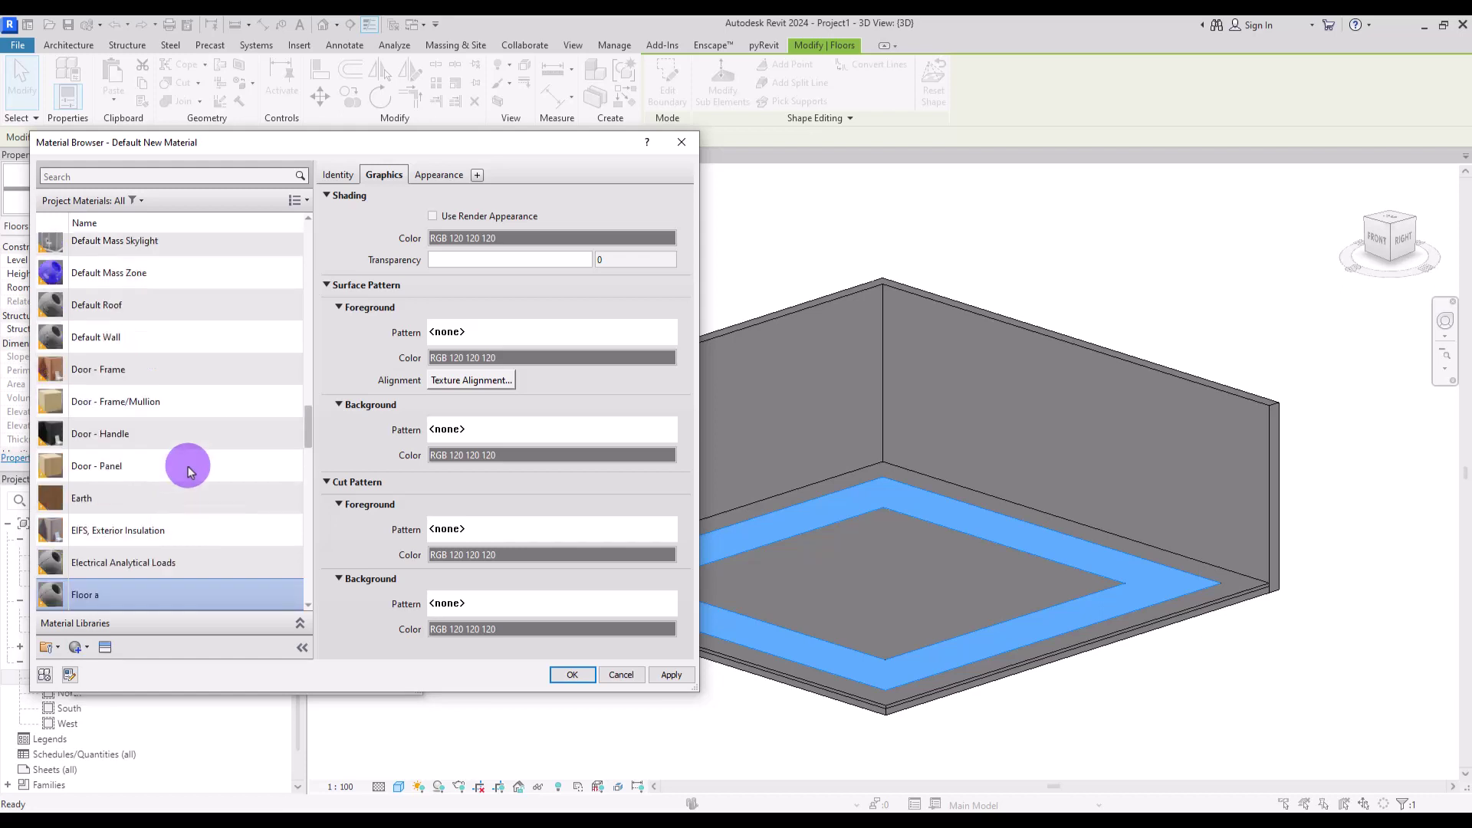
- Assign the Classic model pattern as the surface foreground pattern of the Floor a material
{"action": "left_click", "coordinate": [566, 338]}
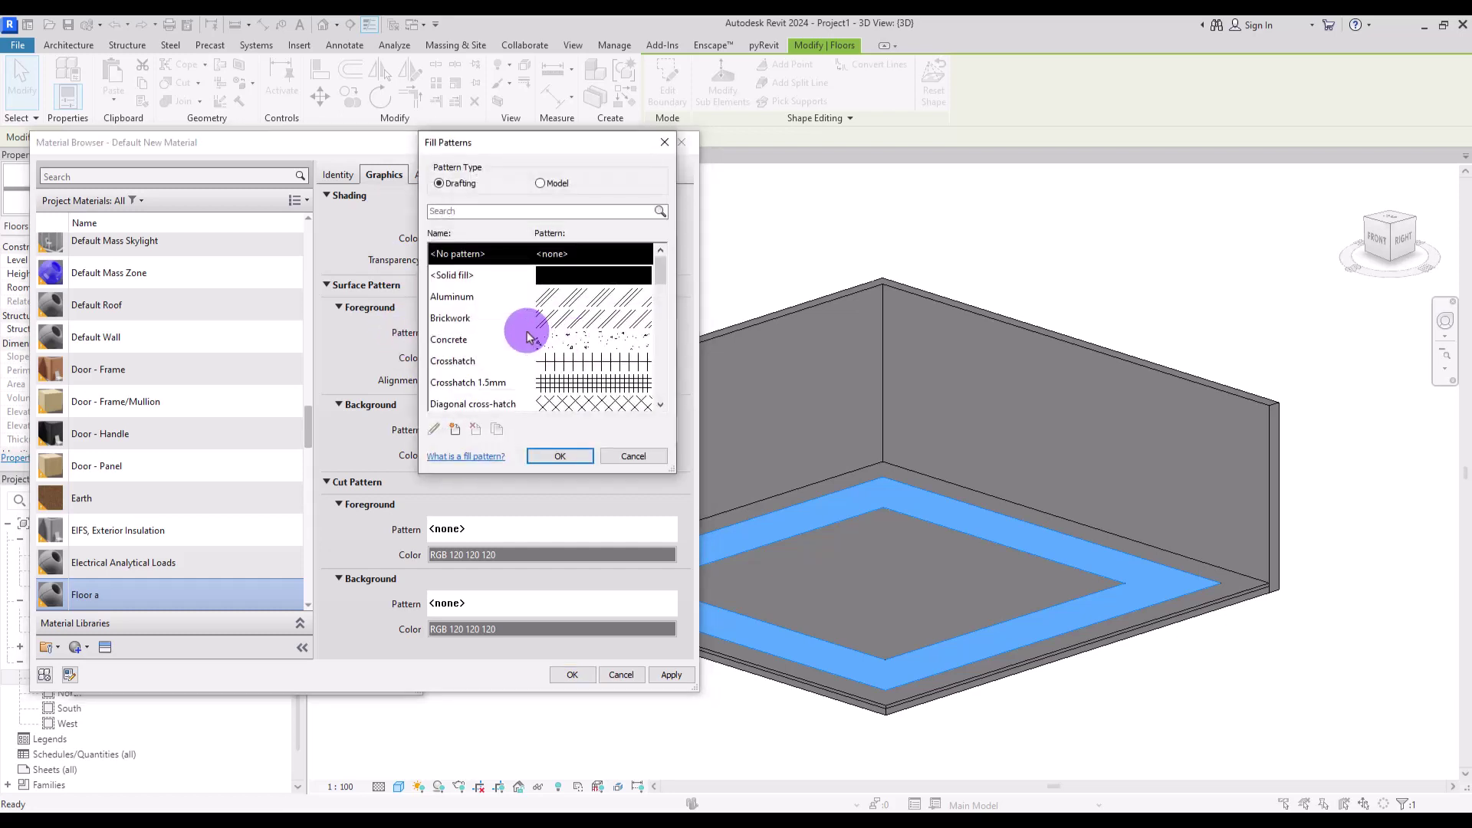
{"action": "left_click", "coordinate": [540, 183]}
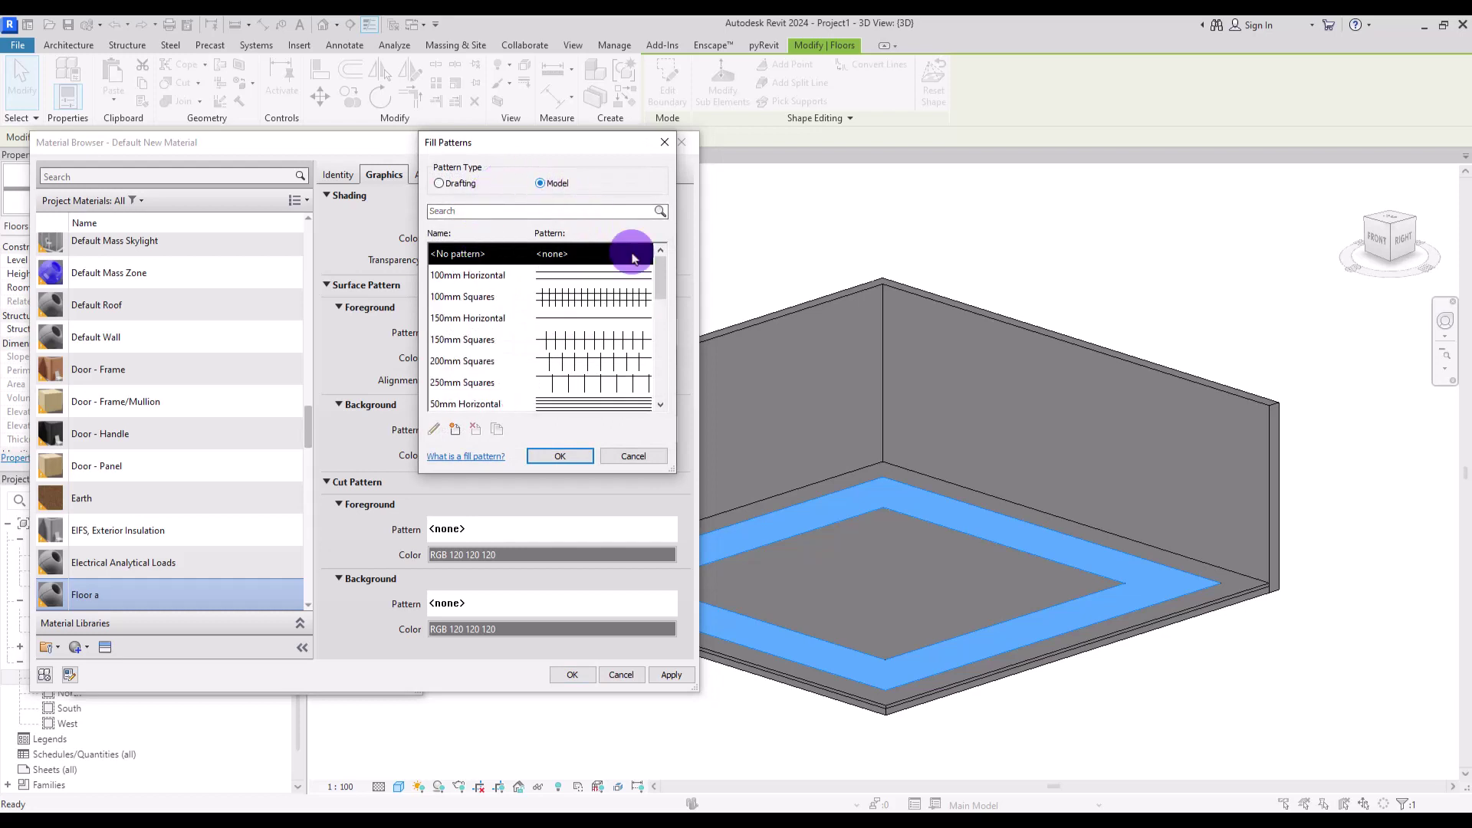
{"action": "left_click_drag", "start_coordinate": [660, 269], "coordinate": [680, 345]}
{"action": "left_click", "coordinate": [483, 355]}
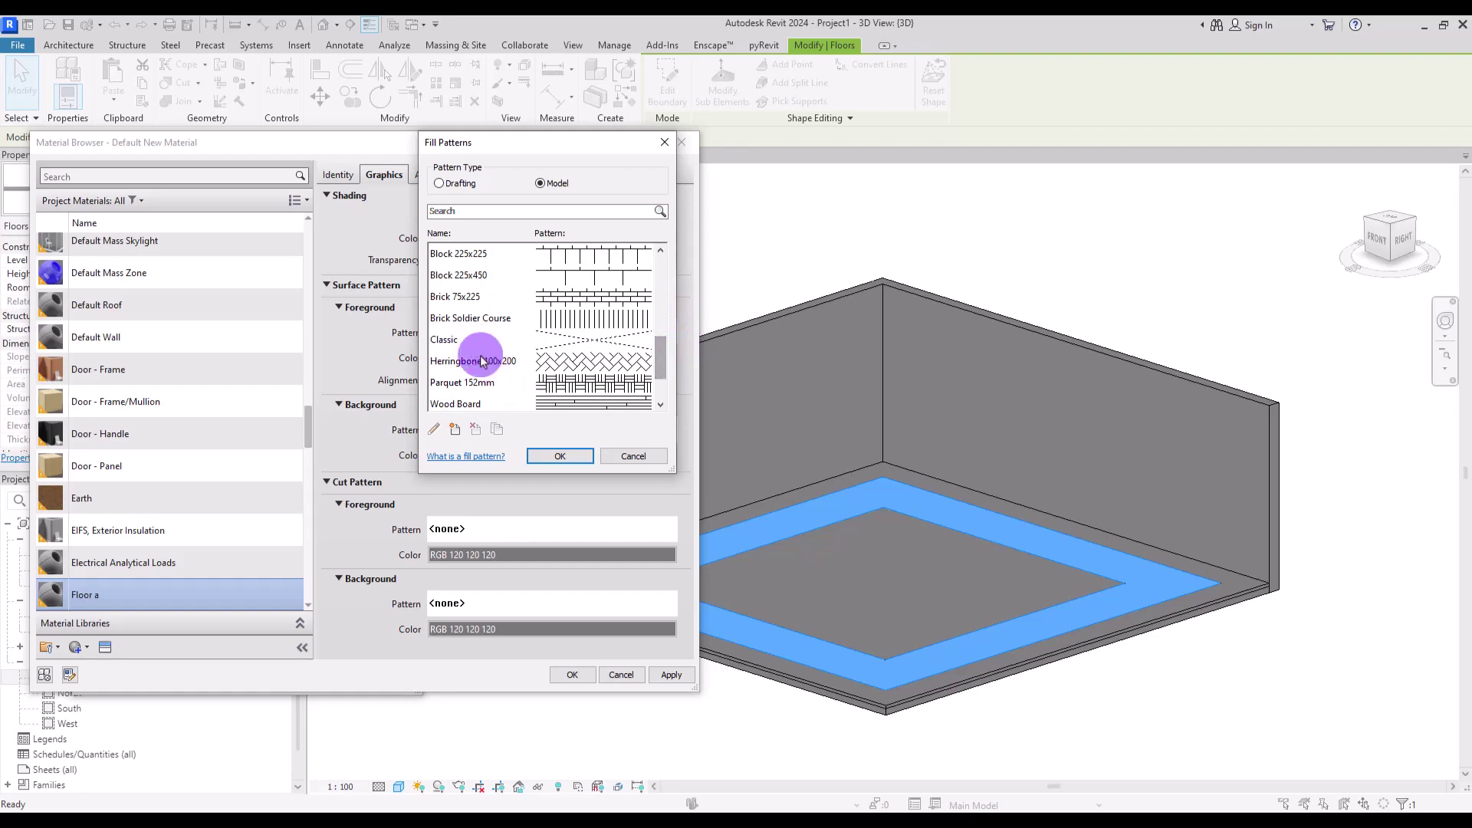
{"action": "left_click", "coordinate": [562, 456]}
- Set the foreground surface pattern's colour to white and accept the material and floor type changes
{"action": "left_click", "coordinate": [596, 357]}
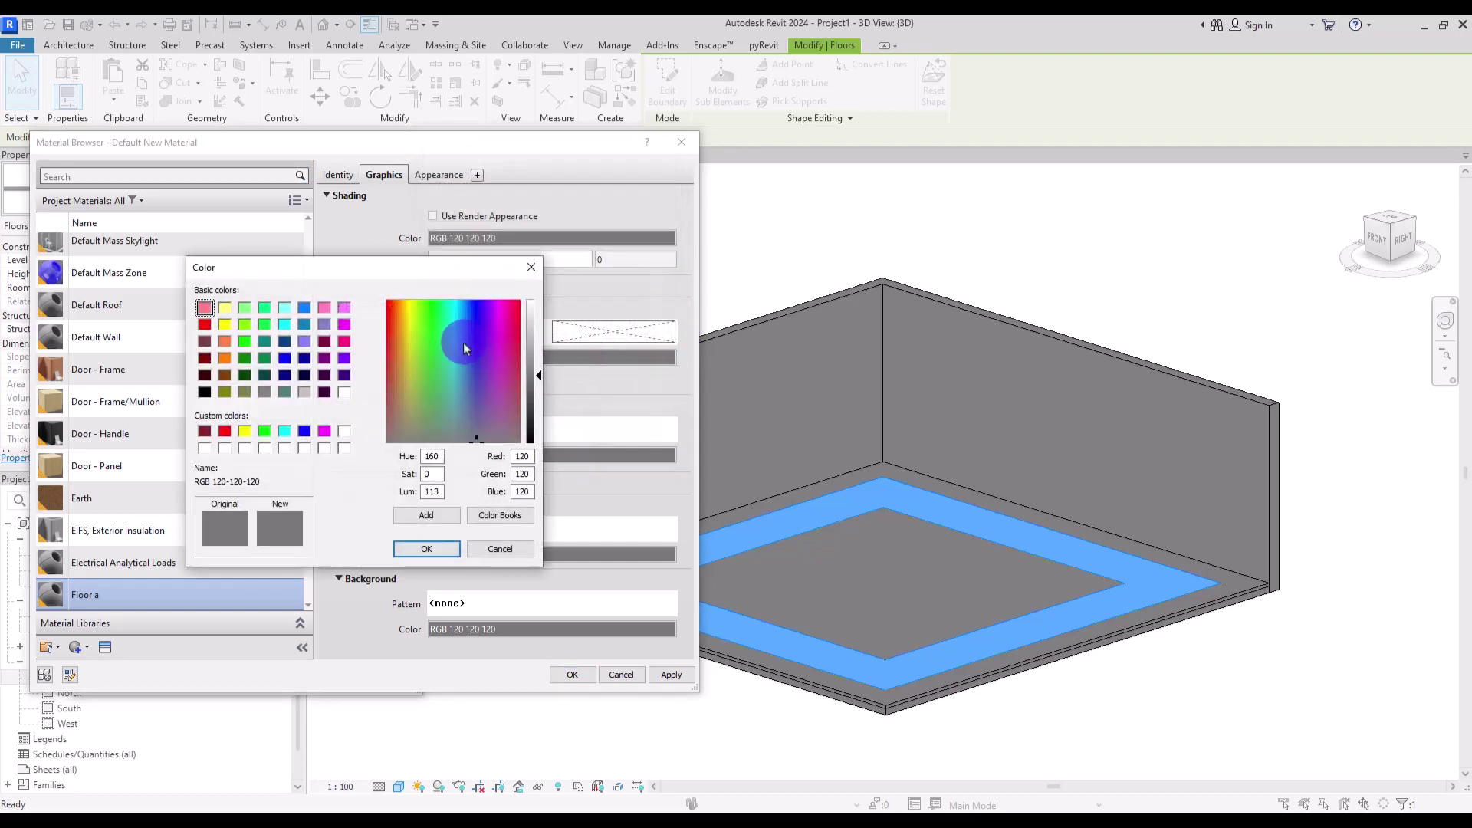
{"action": "left_click", "coordinate": [447, 477]}
{"action": "left_click", "coordinate": [421, 545]}
{"action": "left_click", "coordinate": [572, 674]}
{"action": "left_click", "coordinate": [220, 667]}
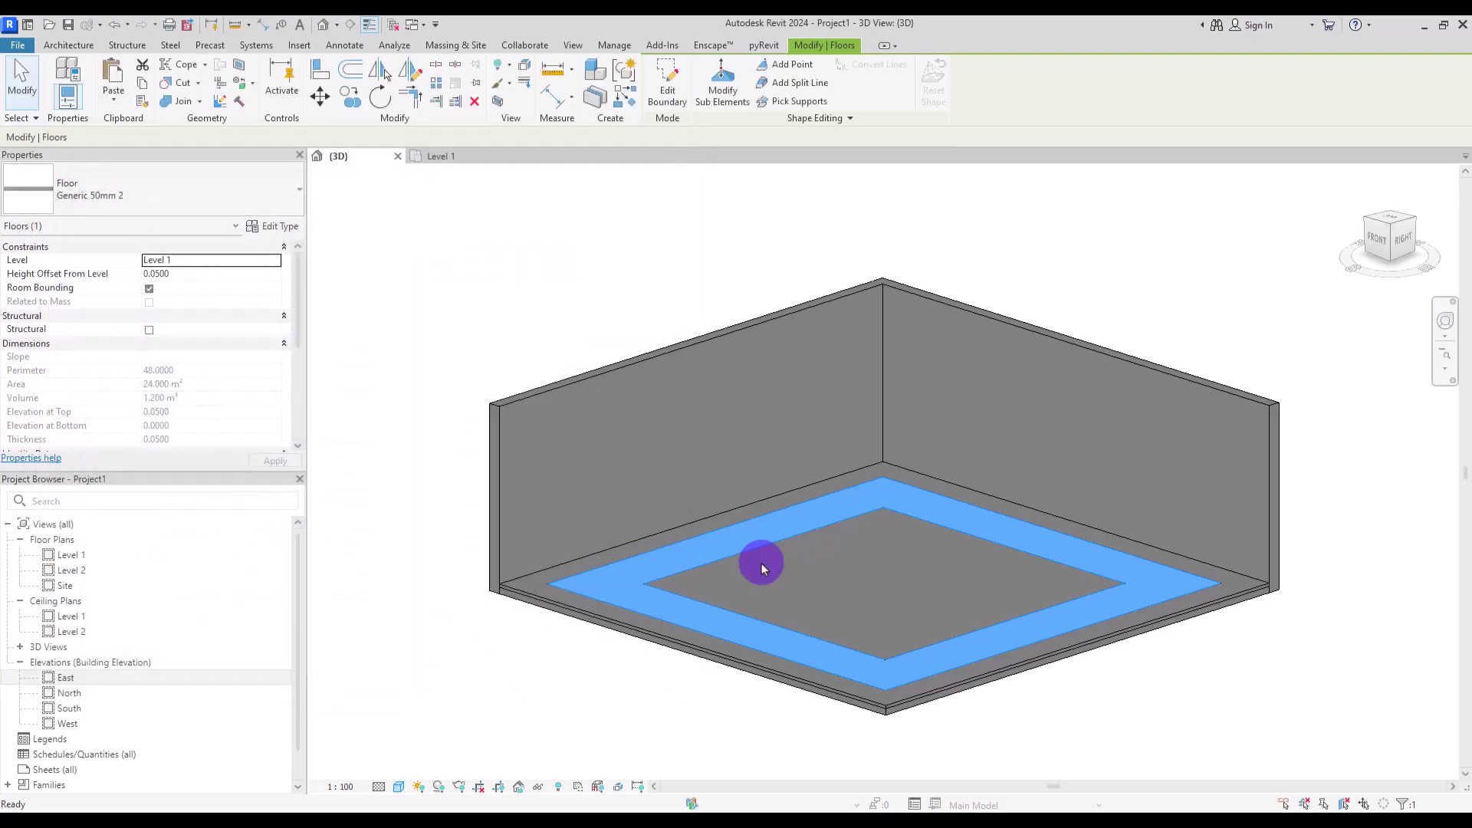
{"action": "key", "text": "Escape"}
- Align a joint line of the tile pattern with one outer edge of the border floor
{"action": "scroll", "coordinate": [805, 532], "scroll_direction": "up", "scroll_amount": 6}
{"action": "scroll", "coordinate": [1107, 513], "scroll_direction": "up", "scroll_amount": 5}
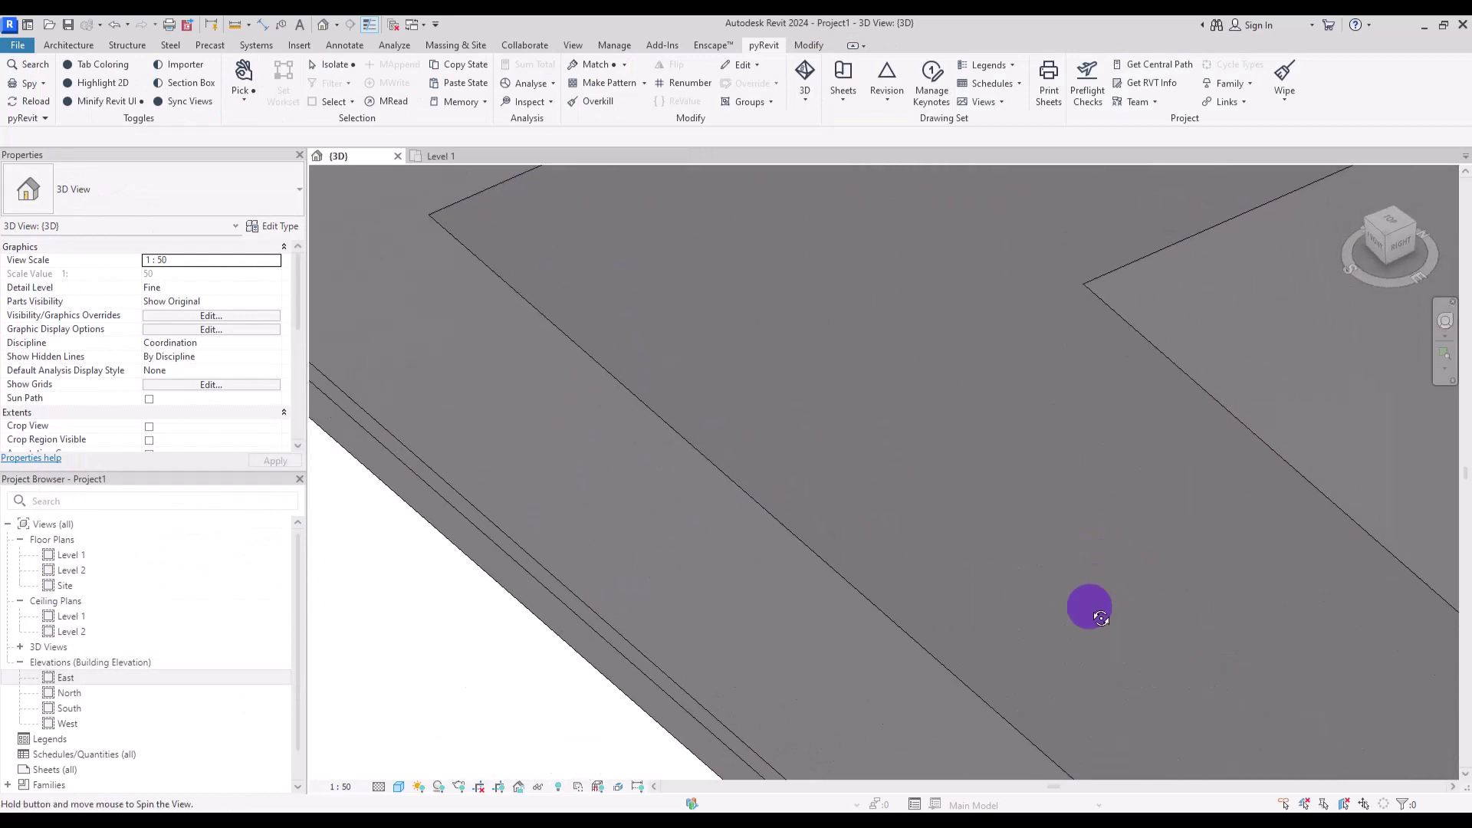
{"action": "scroll", "coordinate": [1022, 568], "scroll_direction": "down", "scroll_amount": 2}
{"action": "scroll", "coordinate": [936, 467], "scroll_direction": "up", "scroll_amount": 4}
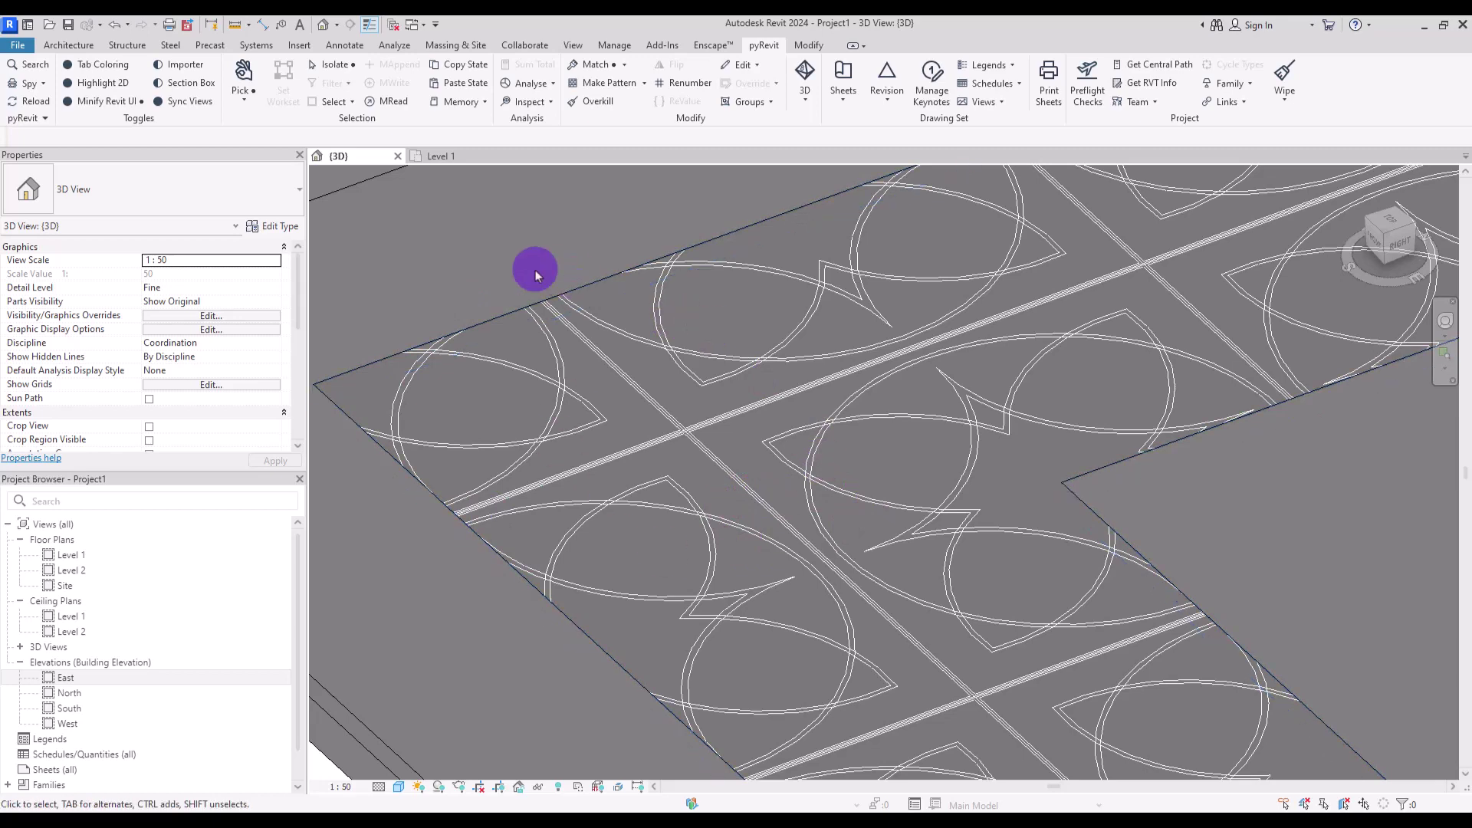
{"action": "left_click", "coordinate": [808, 46]}
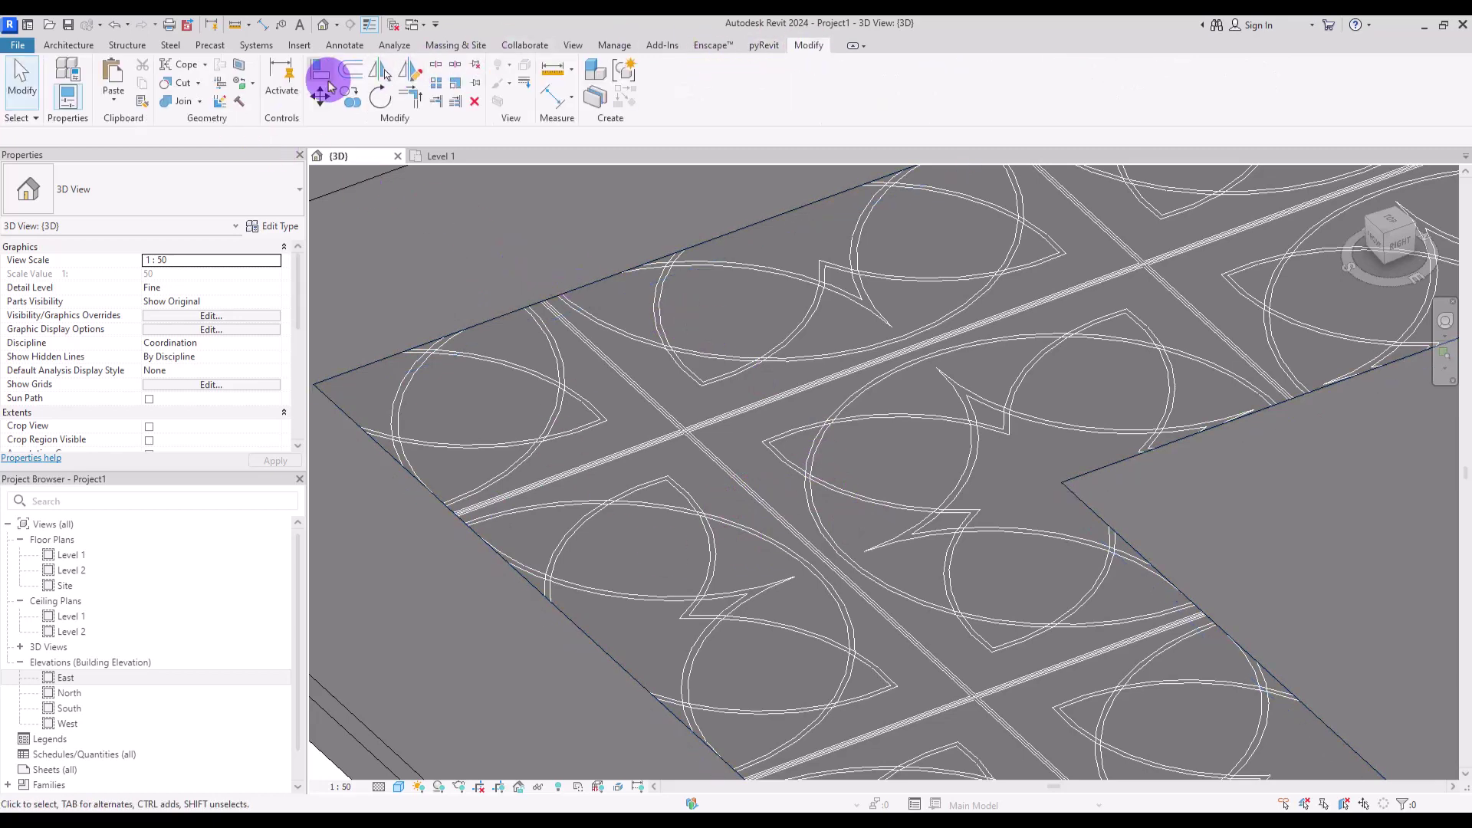
{"action": "left_click", "coordinate": [325, 74]}
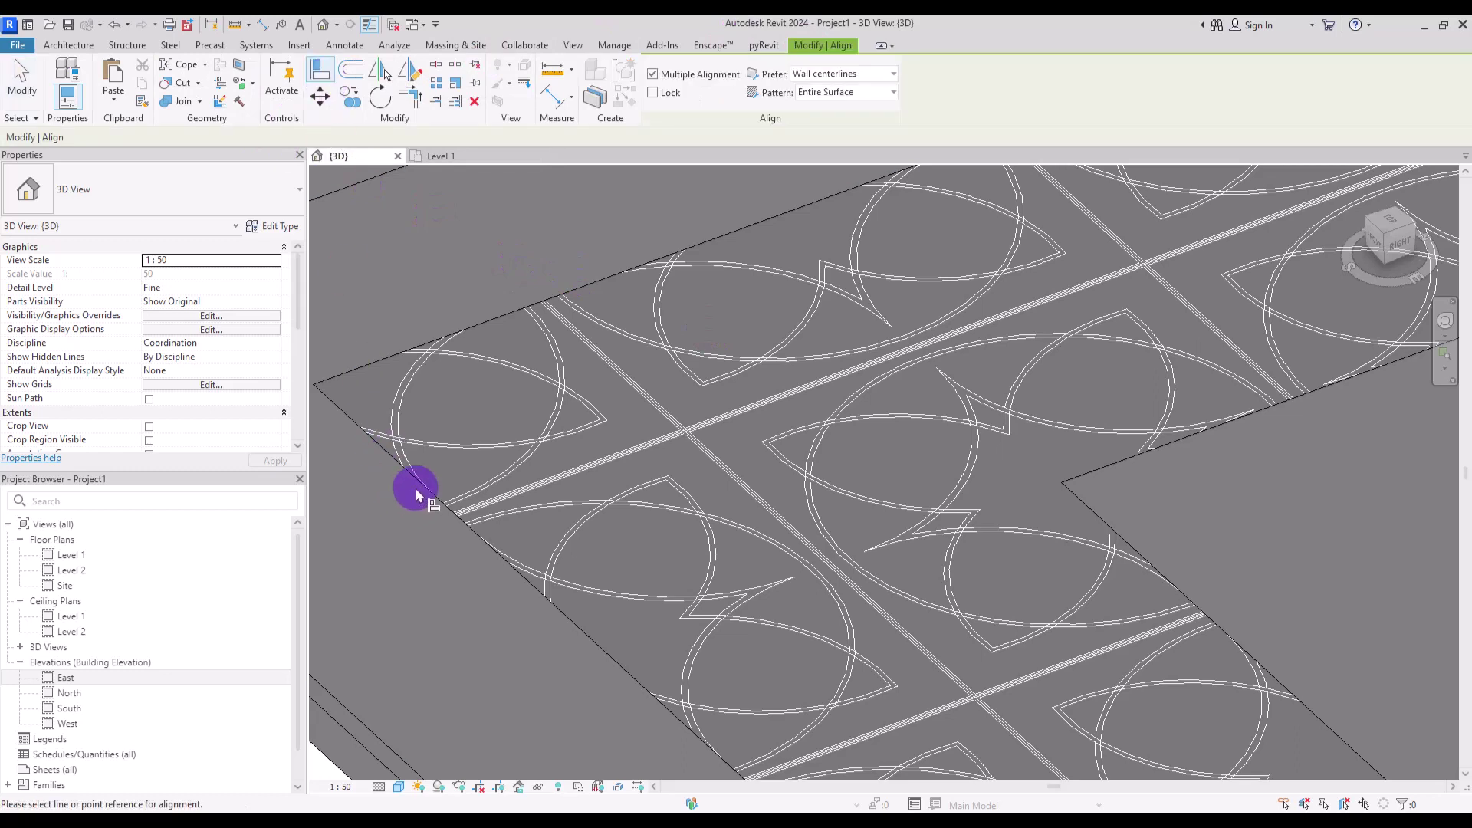
{"action": "key", "text": "Tab"}
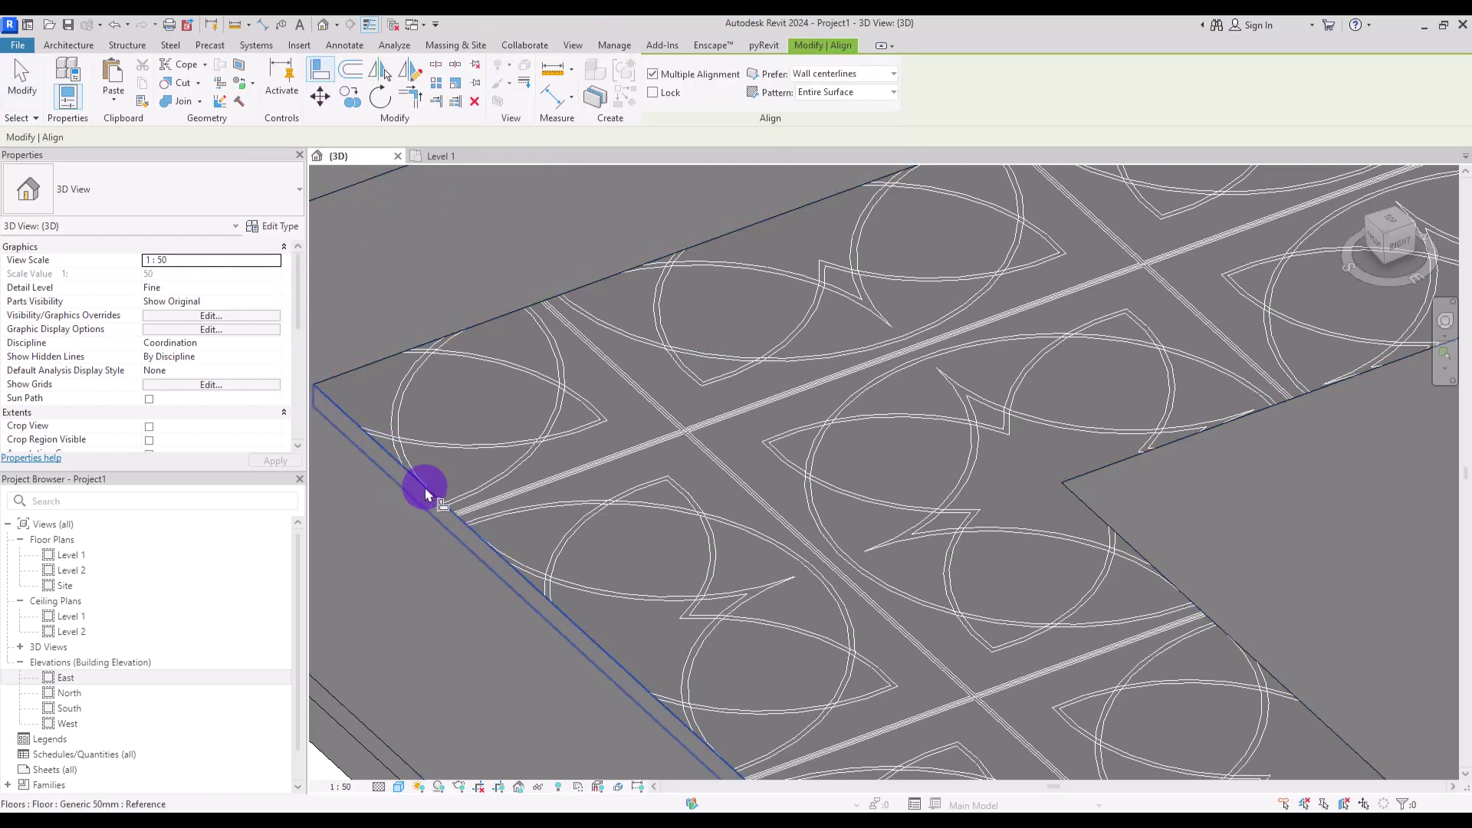
{"action": "left_click", "coordinate": [427, 493]}
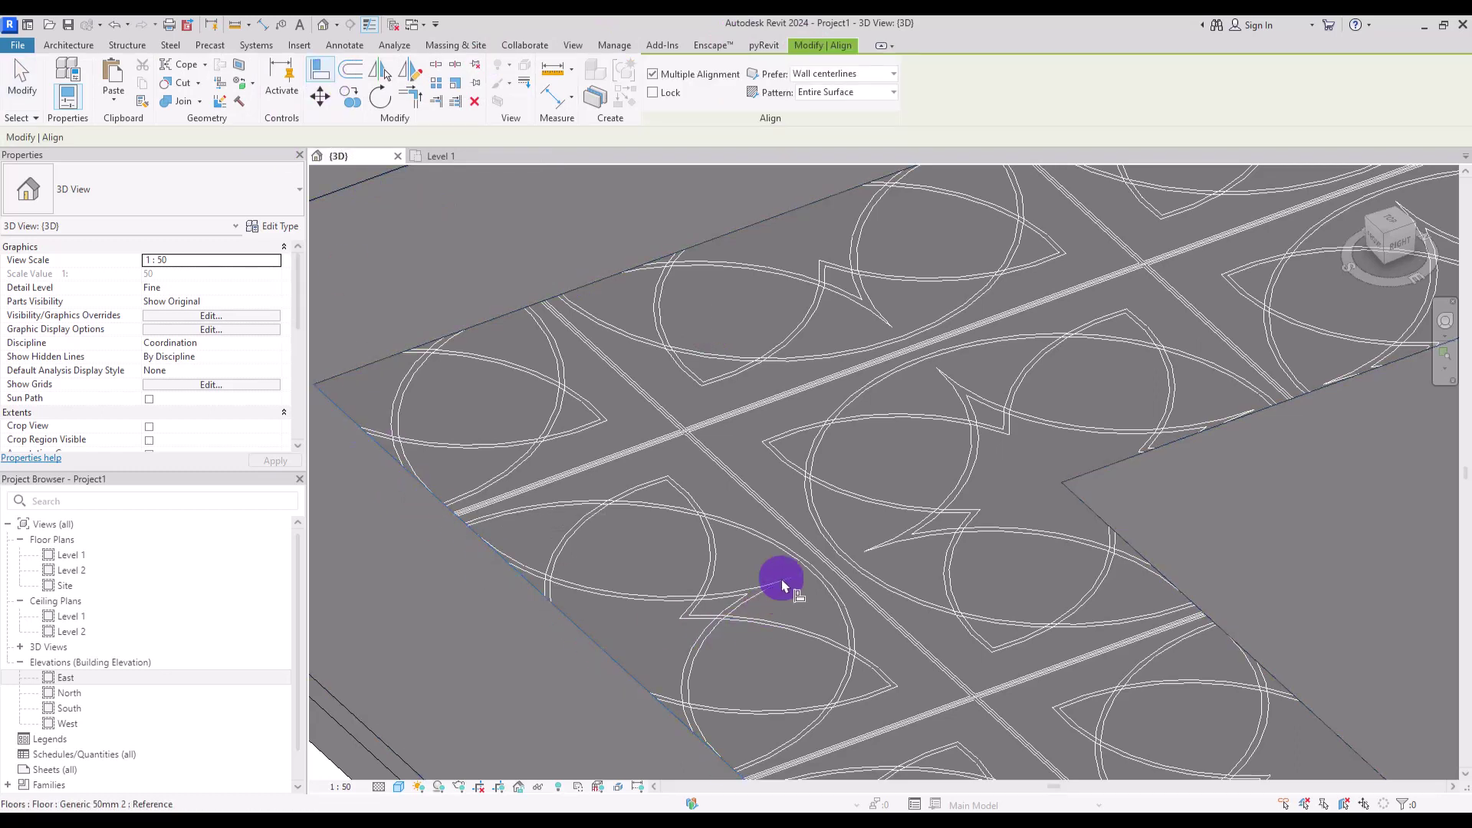
{"action": "left_click", "coordinate": [815, 554]}
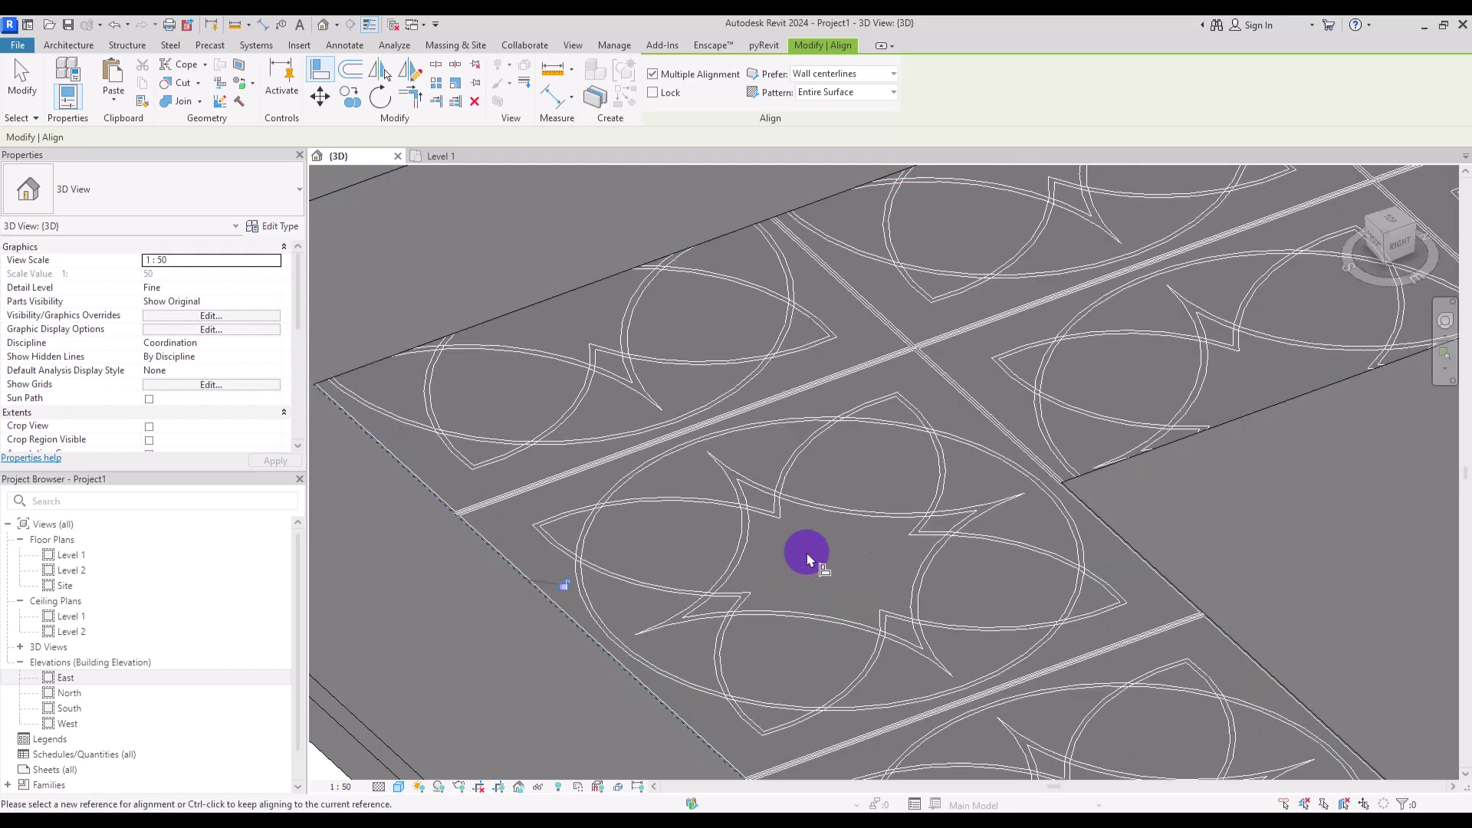
{"action": "key", "text": "Escape"}
- Align the tile pattern with the adjacent outer edge of the border floor so whole tiles start at the corner
{"action": "left_click", "coordinate": [540, 302]}
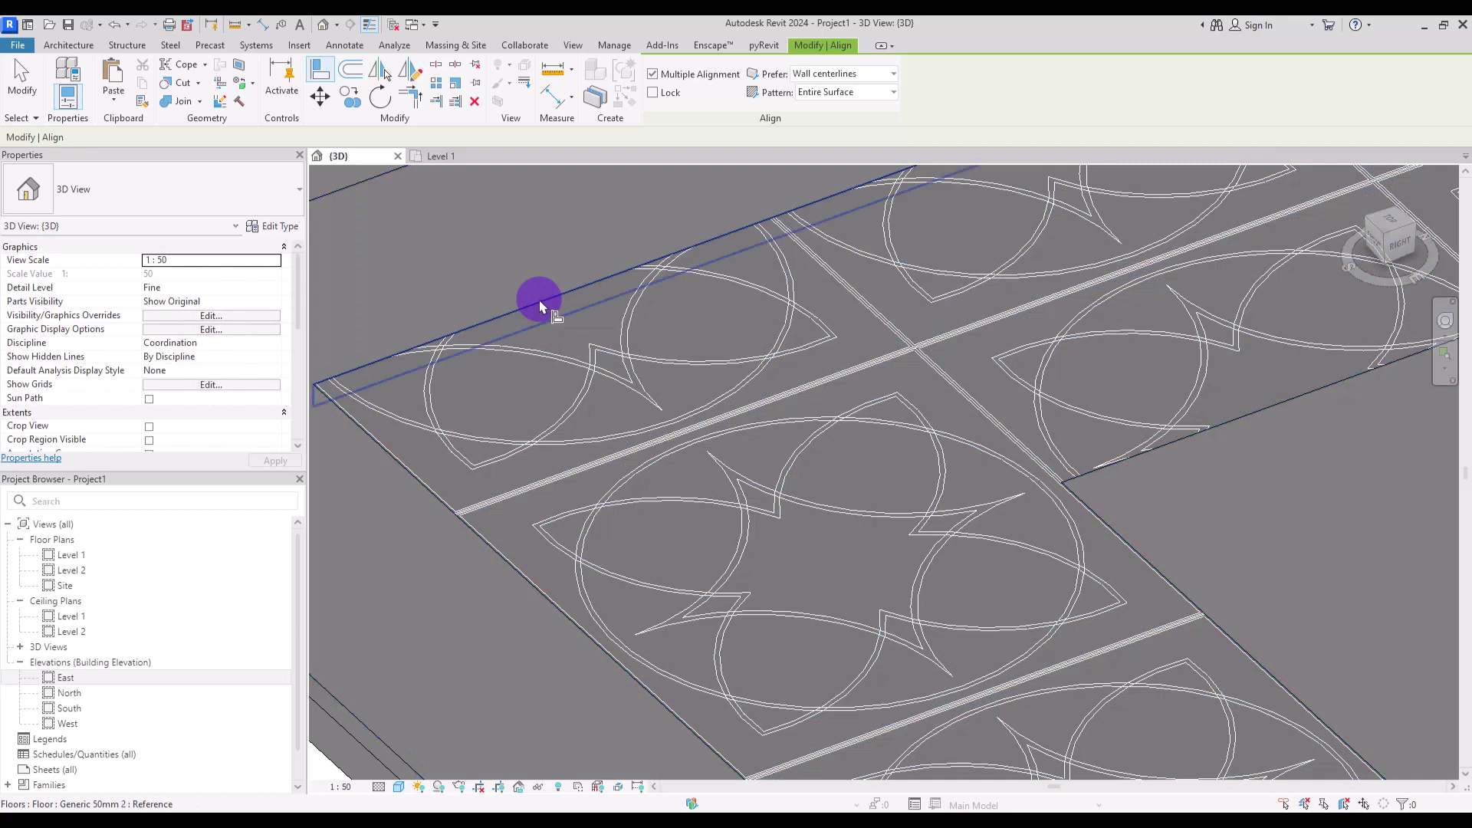
{"action": "scroll", "coordinate": [913, 353], "scroll_direction": "down", "scroll_amount": 6}
{"action": "key", "text": "Escape"}
{"action": "key", "text": "Escape"}
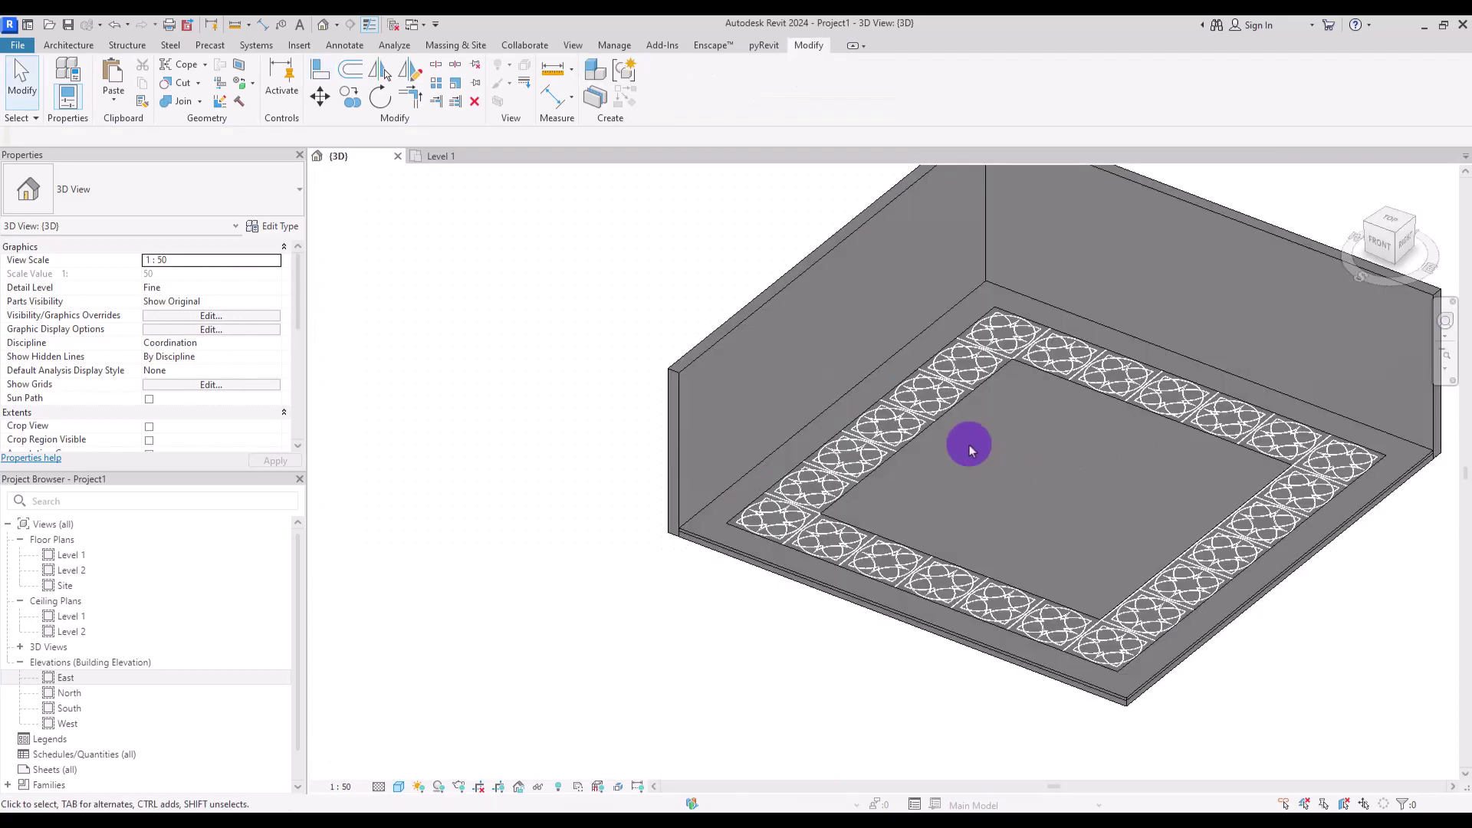
- Check the border floor's strip width in its boundary sketch, leave the sketch without changes, and view the whole room
{"action": "left_click", "coordinate": [930, 404]}
{"action": "left_click", "coordinate": [670, 65]}
{"action": "left_click", "coordinate": [966, 405]}
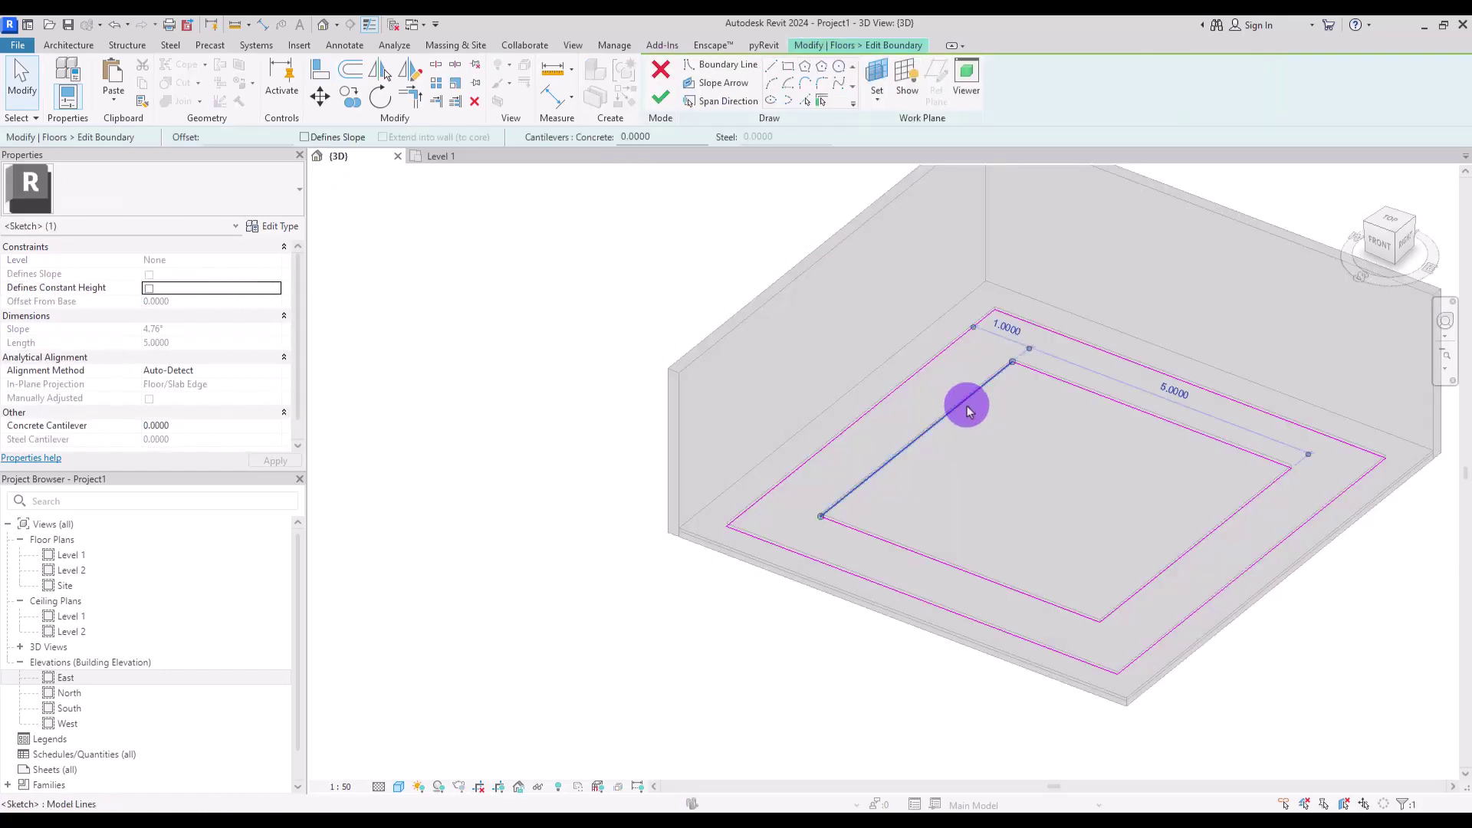
{"action": "left_click", "coordinate": [1019, 444]}
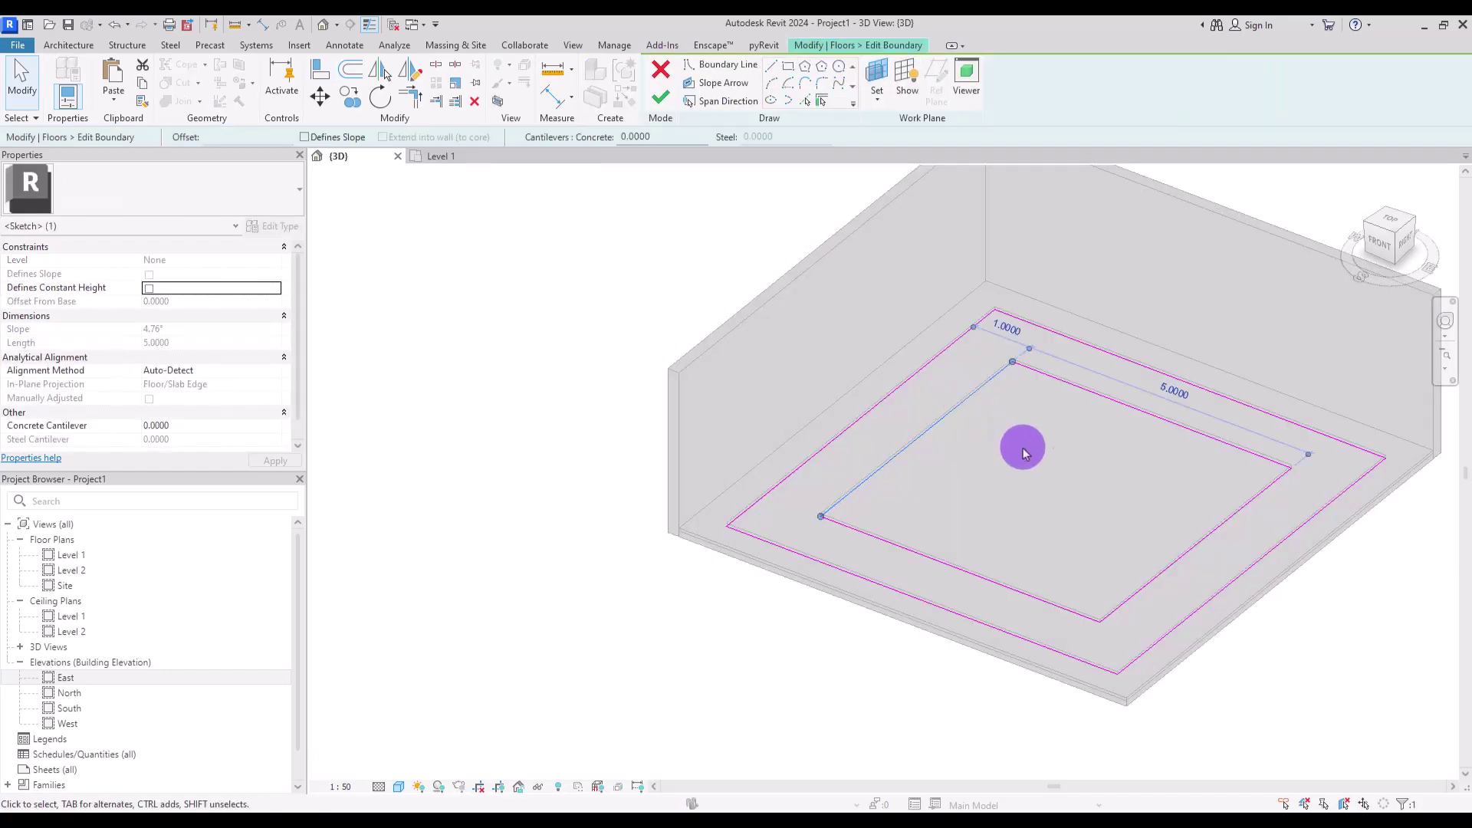
{"action": "left_click", "coordinate": [660, 69]}
{"action": "left_click", "coordinate": [618, 279]}
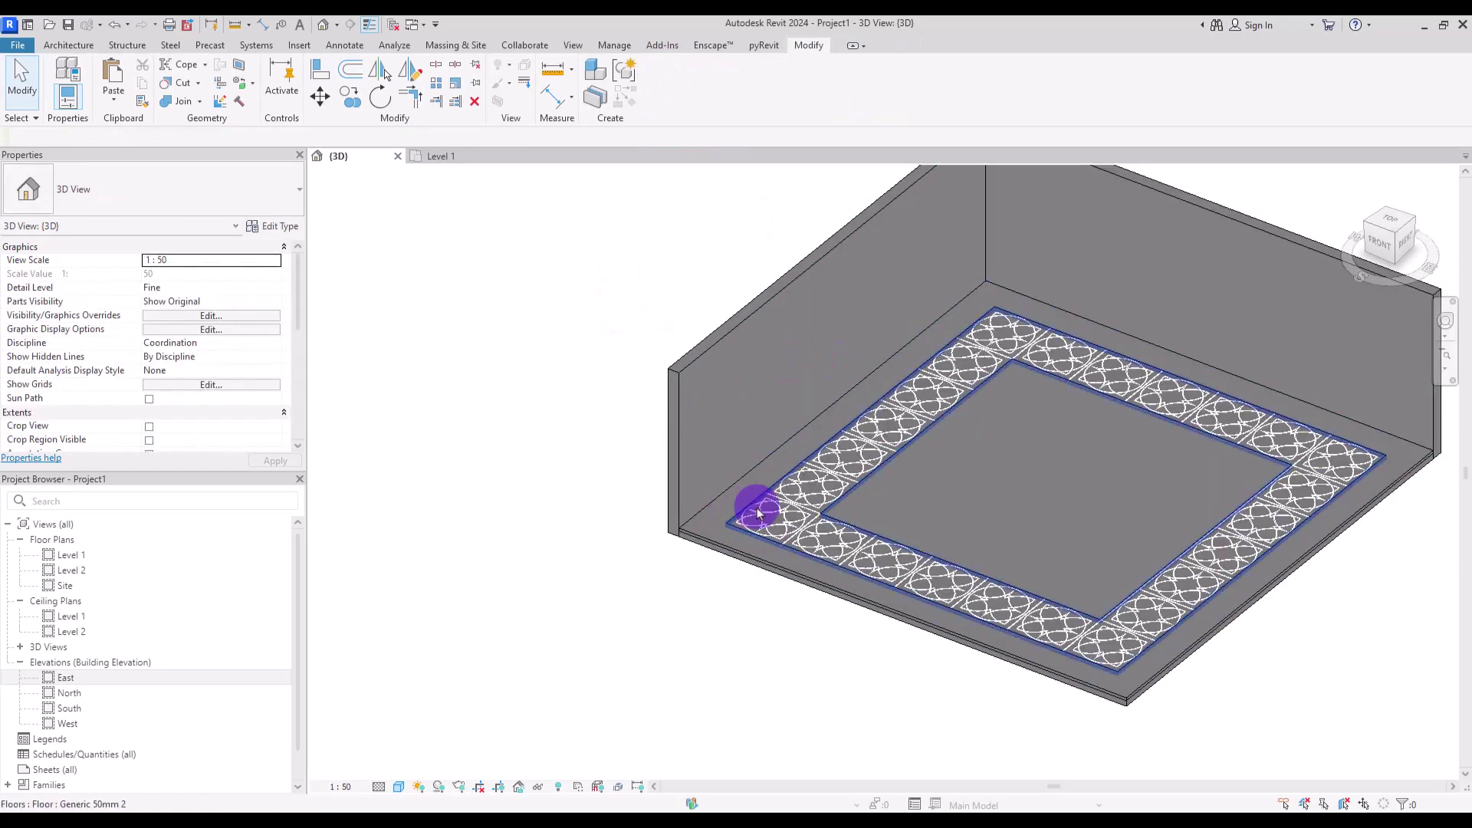
{"action": "middle_click_drag", "start_coordinate": [769, 553], "coordinate": [920, 521], "text": "shift"}
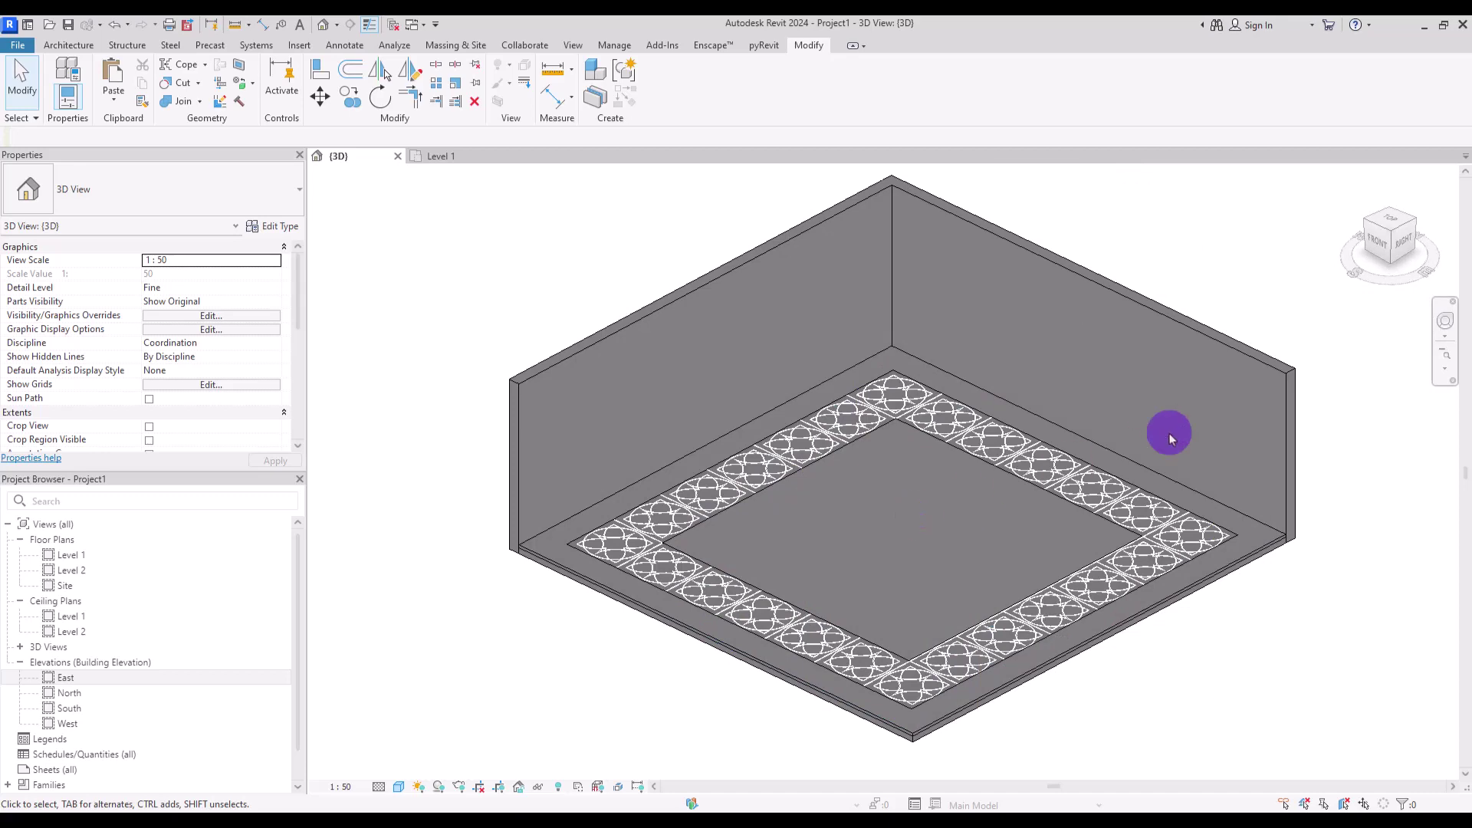
- Draw a tall detail-line rectangle about 0.32 by 1.34 in an empty area of the Level 1 plan
{"action": "key", "text": "ctrl+Tab"}
{"action": "mouse_move", "coordinate": [1347, 453]}
{"action": "middle_mouse_down"}
{"action": "mouse_move", "coordinate": [976, 483]}
{"action": "mouse_move", "coordinate": [332, 477]}
{"action": "middle_mouse_up"}
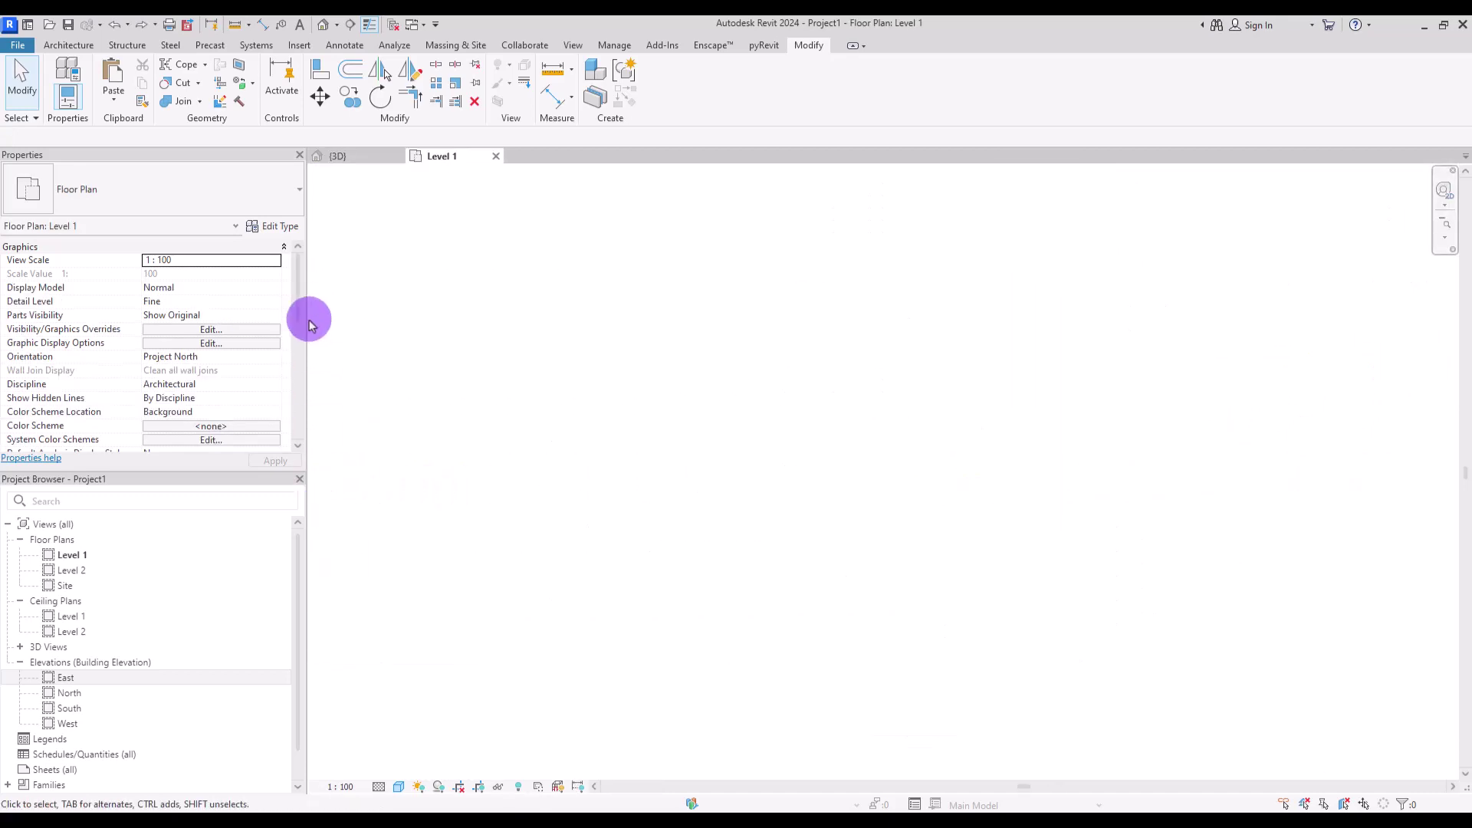
{"action": "left_click", "coordinate": [344, 44]}
{"action": "left_click", "coordinate": [388, 72]}
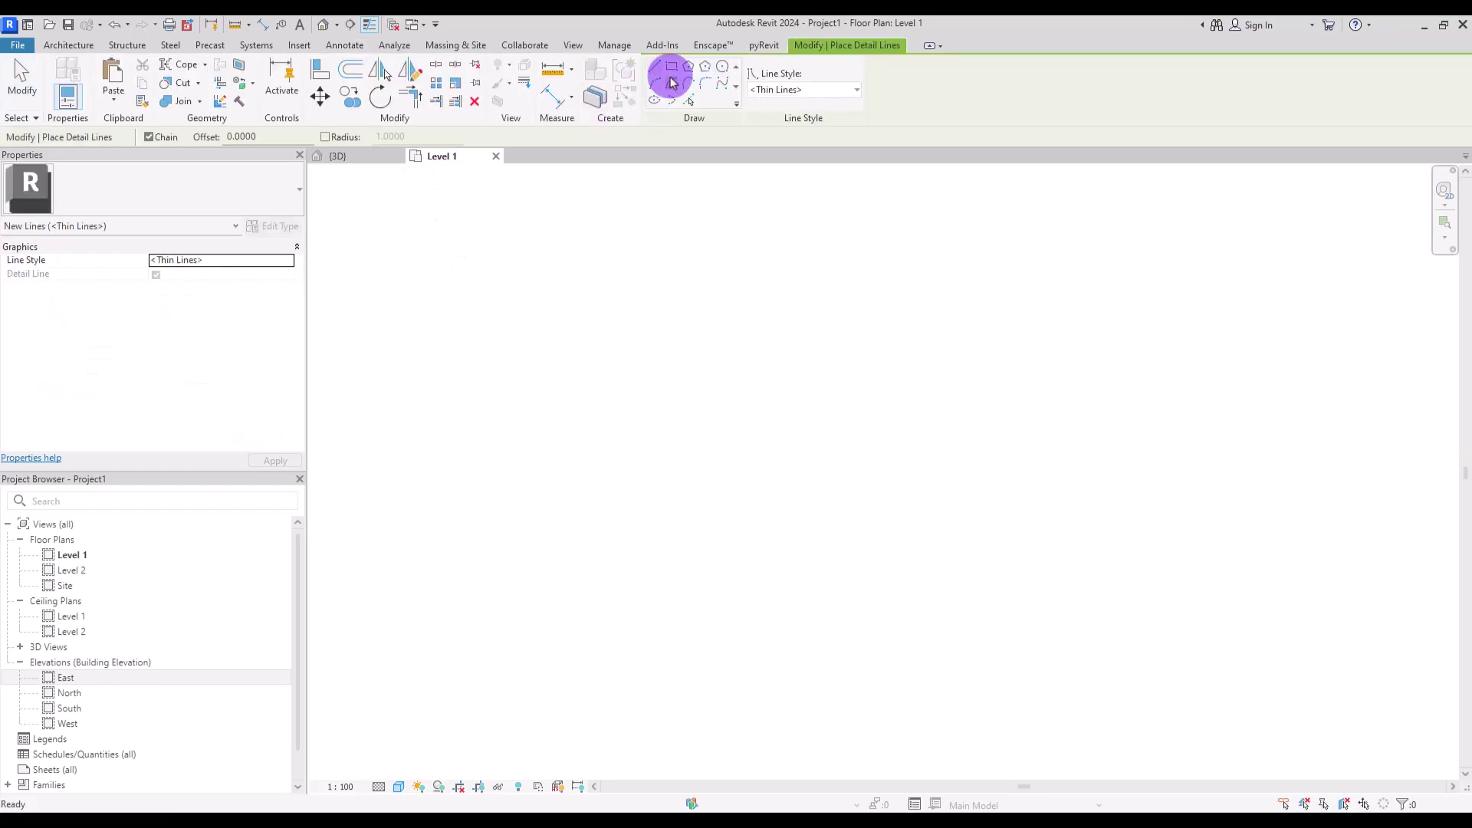
{"action": "left_click", "coordinate": [671, 77]}
{"action": "left_click", "coordinate": [557, 293]}
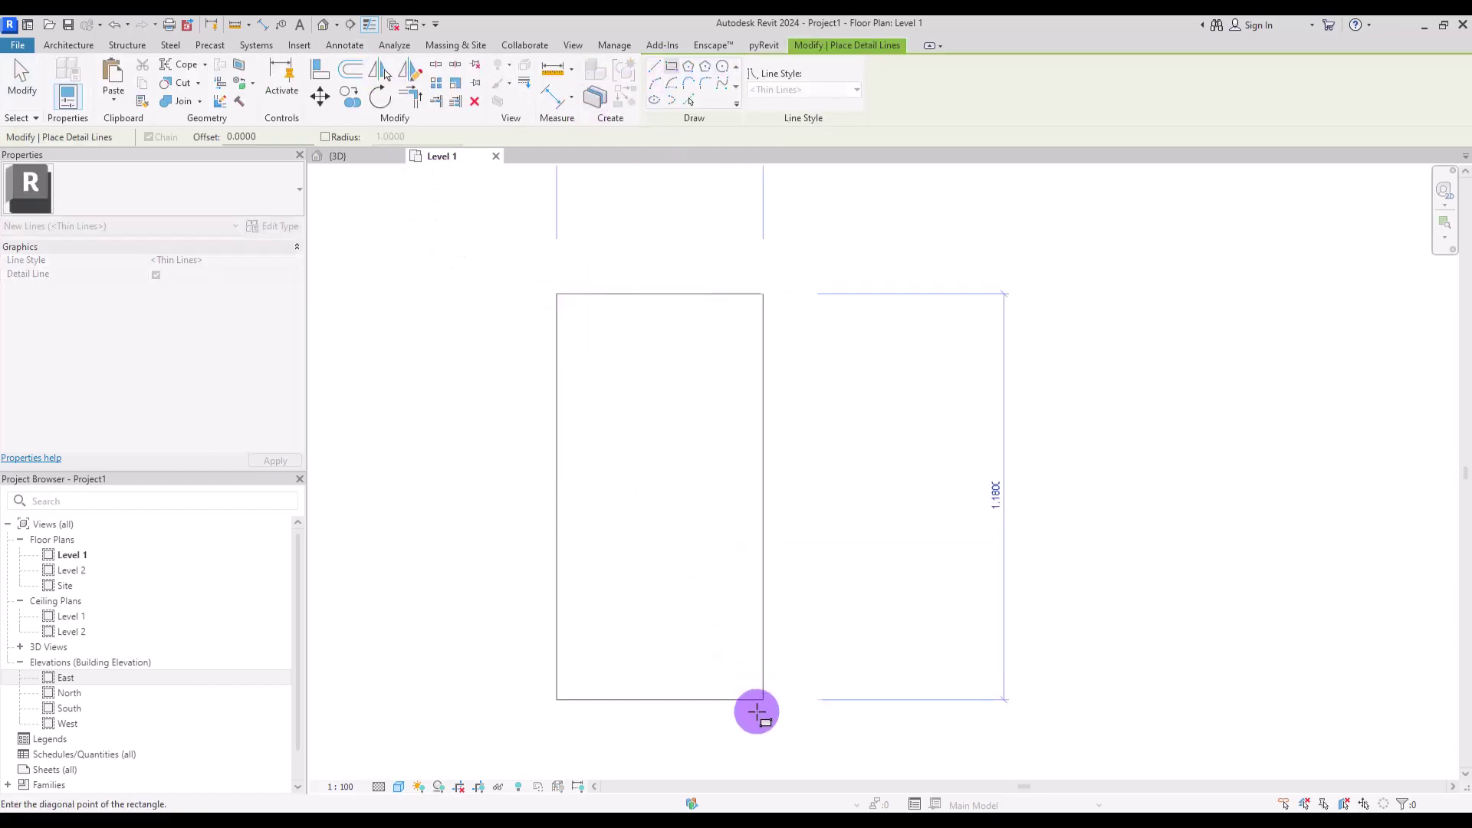
{"action": "left_click", "coordinate": [669, 755]}
{"action": "key", "text": "Escape"}
- Set the rectangle's height to 1 and its width to 0.3
{"action": "left_click", "coordinate": [615, 294]}
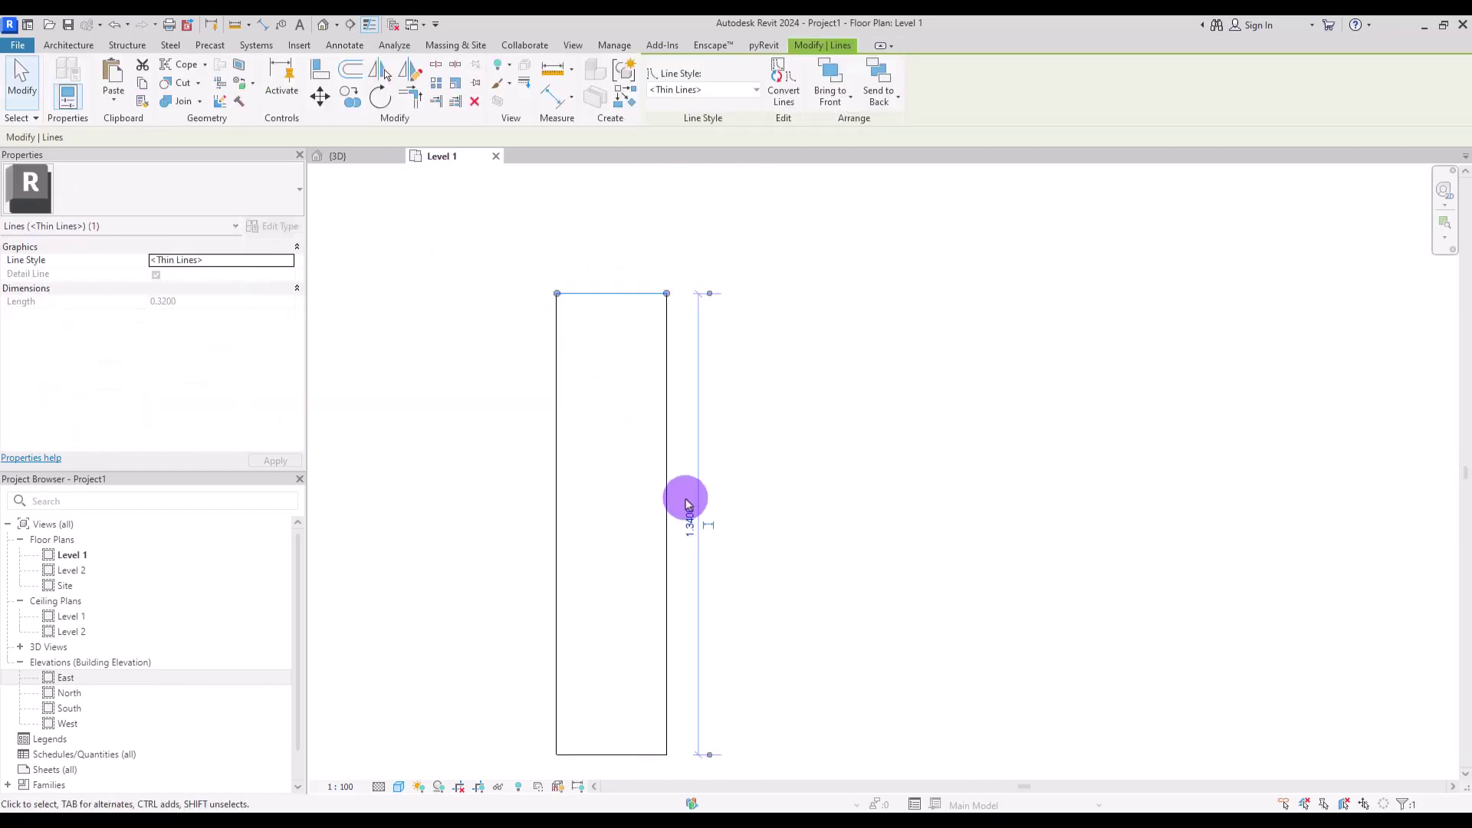
{"action": "left_click", "coordinate": [690, 523]}
{"action": "type", "text": "1"}
{"action": "key", "text": "Return"}
{"action": "middle_click_drag", "start_coordinate": [795, 518], "coordinate": [814, 310]}
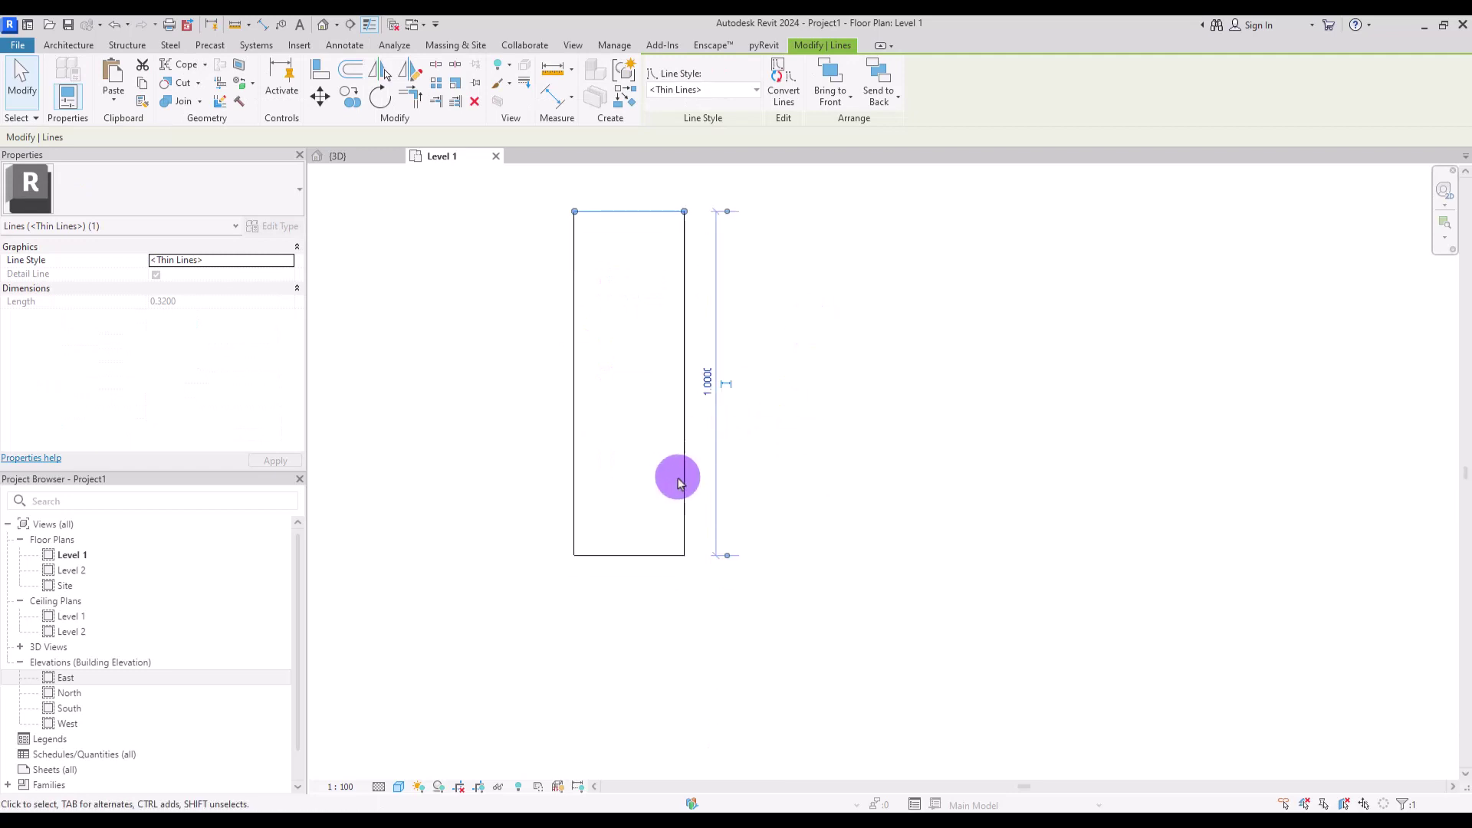
{"action": "left_click", "coordinate": [681, 482]}
{"action": "left_click", "coordinate": [624, 583]}
{"action": "type", "text": "0.3"}
{"action": "key", "text": "Return"}
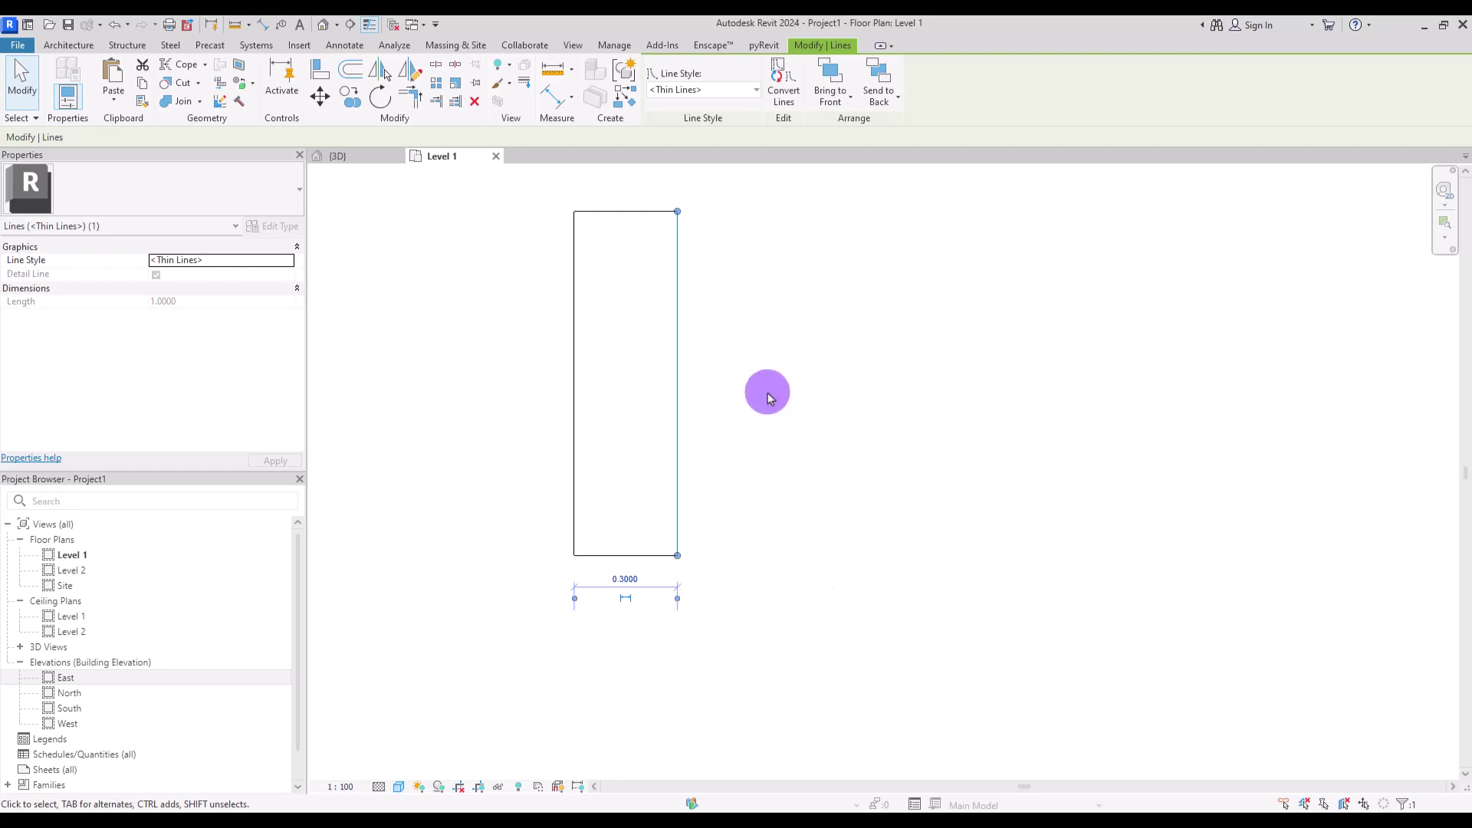
- Draw a vertical centre line through the rectangle between the midpoints of its short sides
{"action": "left_click", "coordinate": [767, 360]}
{"action": "middle_click_drag", "start_coordinate": [769, 352], "coordinate": [780, 384]}
{"action": "left_click", "coordinate": [396, 80]}
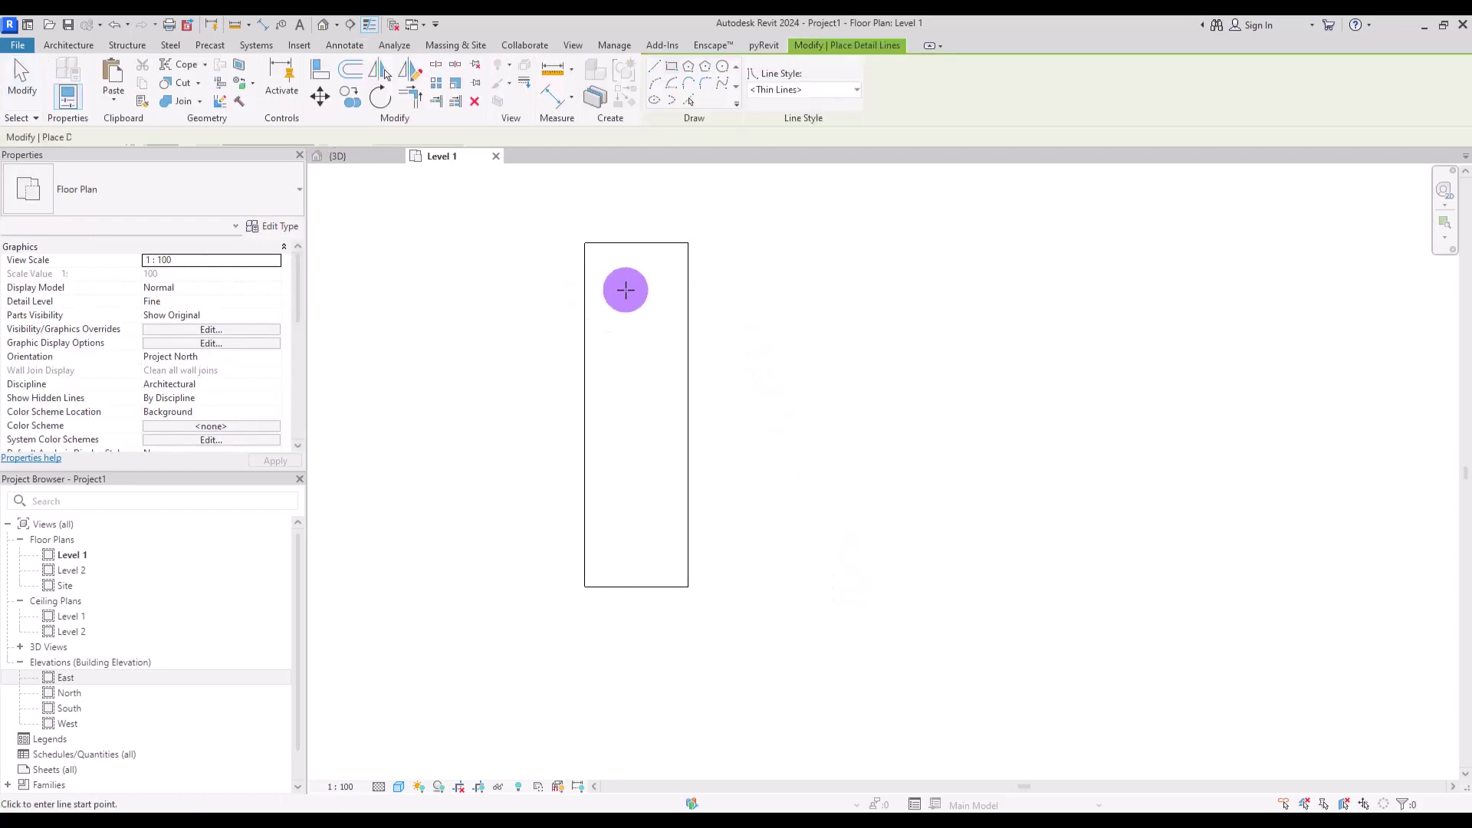
{"action": "left_click", "coordinate": [636, 243]}
{"action": "left_click", "coordinate": [636, 587]}
{"action": "key", "text": "Escape"}
{"action": "scroll", "coordinate": [552, 338], "scroll_direction": "up", "scroll_amount": 2}
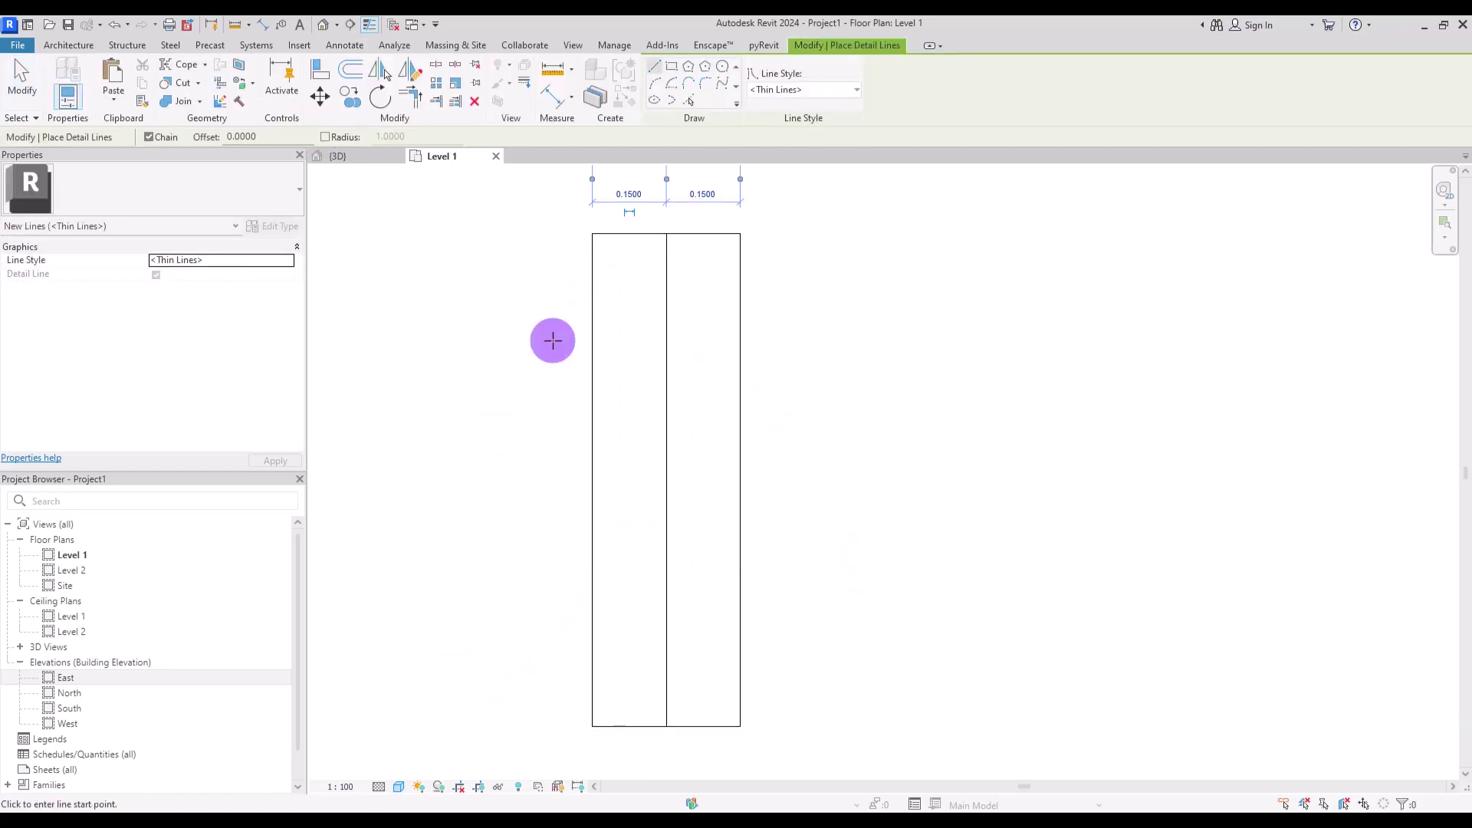
- Add two horizontal detail lines across the rectangle, offset 0.2 inward from its top and bottom edges
{"action": "left_click", "coordinate": [689, 100]}
{"action": "left_click", "coordinate": [176, 137]}
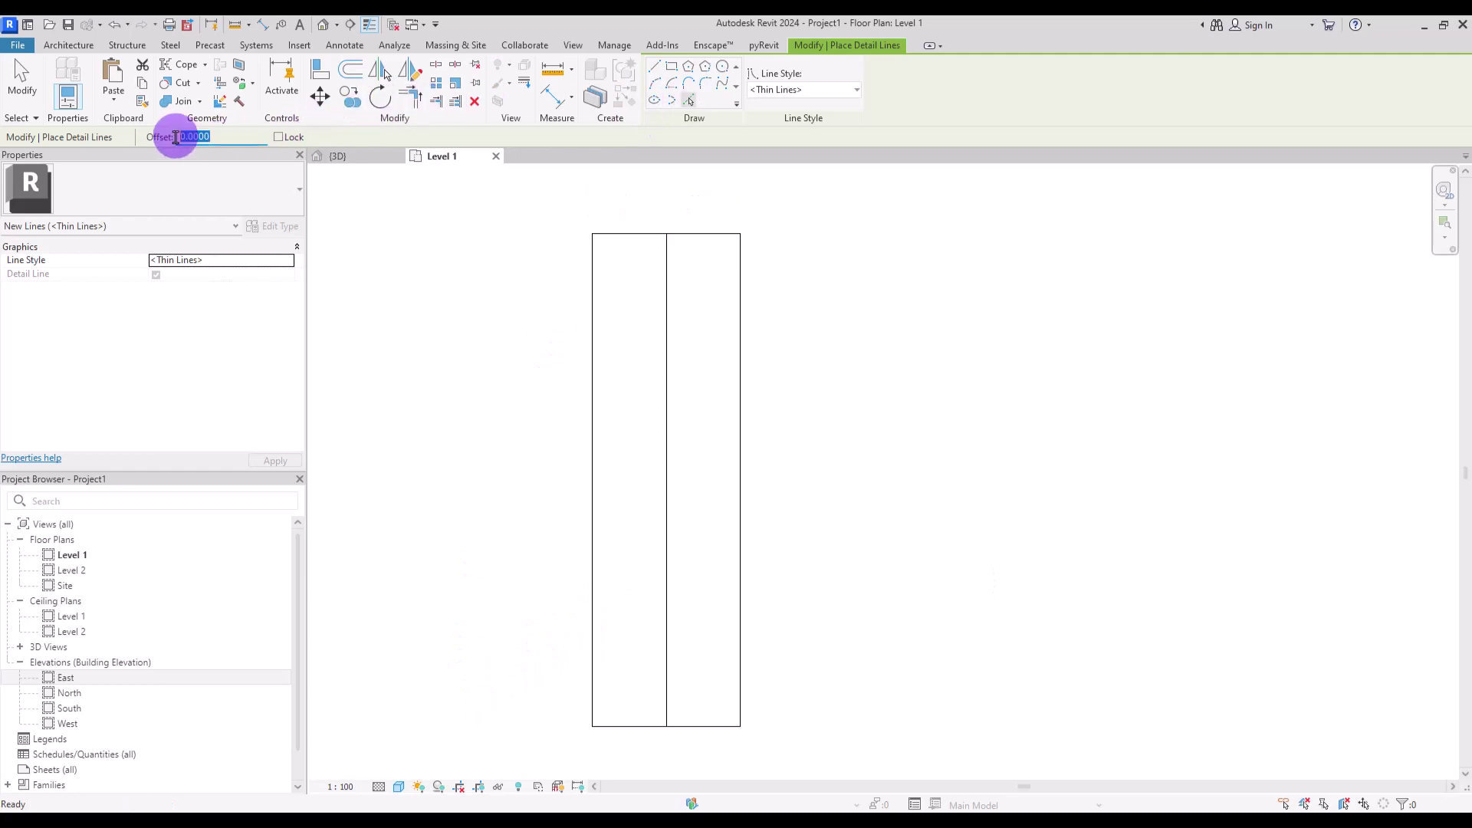
{"action": "left_click_drag", "start_coordinate": [188, 137], "coordinate": [315, 144]}
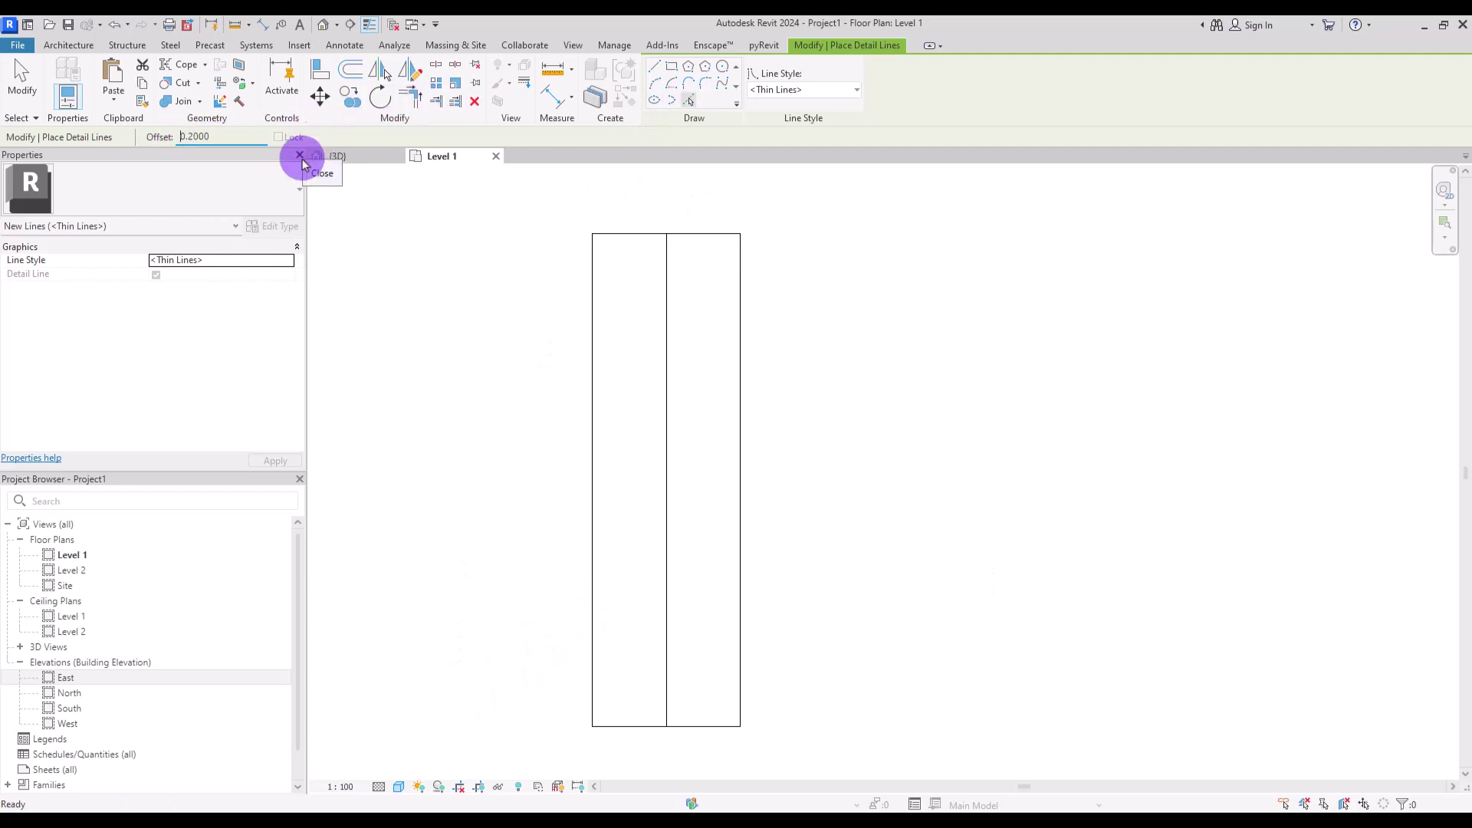
{"action": "left_click", "coordinate": [635, 727]}
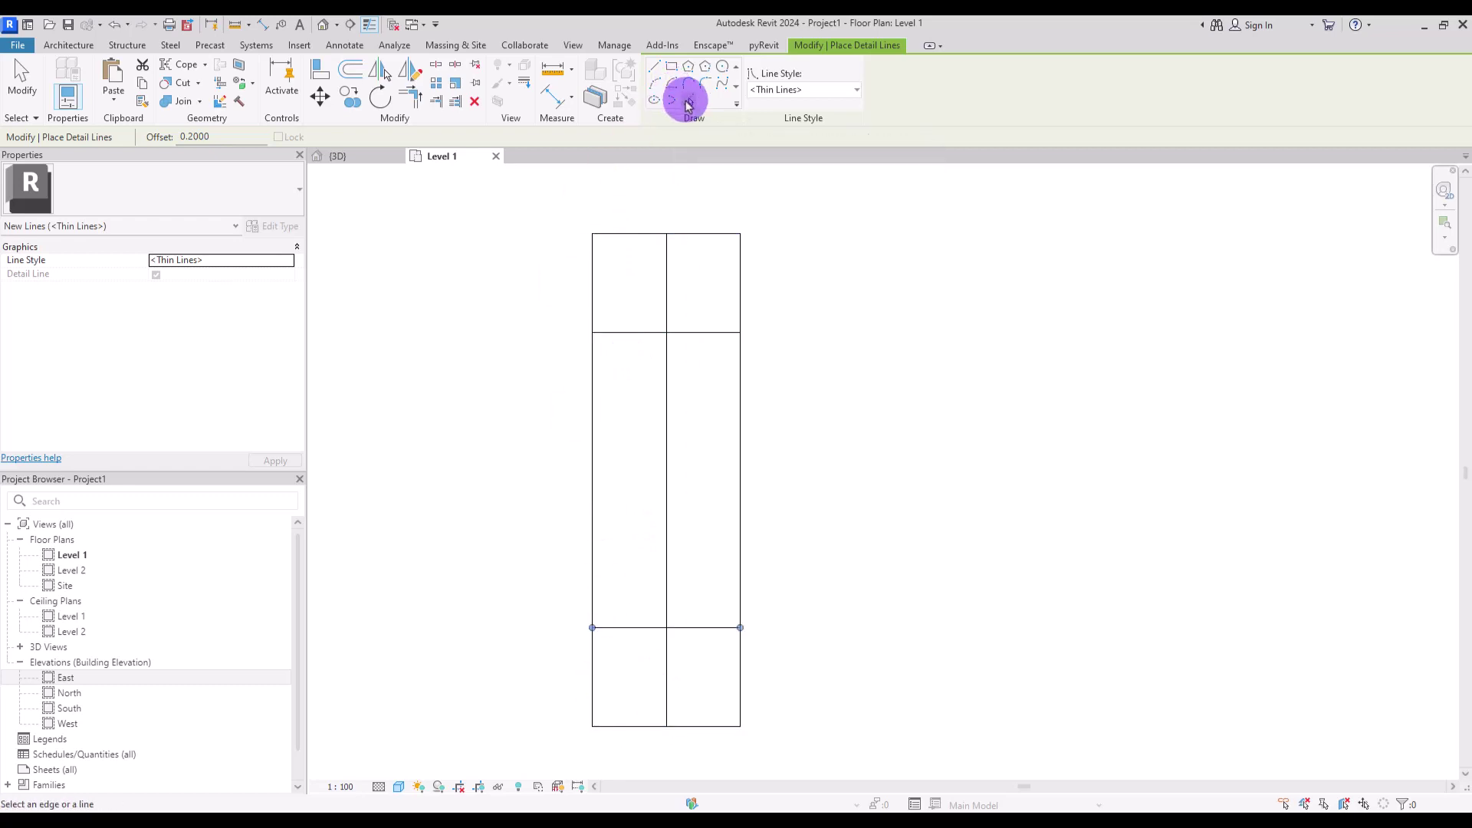
- Add a vertical detail line on each side of the rectangle's centre line at an offset of 0.005
{"action": "left_click", "coordinate": [195, 146]}
{"action": "left_click_drag", "start_coordinate": [188, 142], "coordinate": [249, 132]}
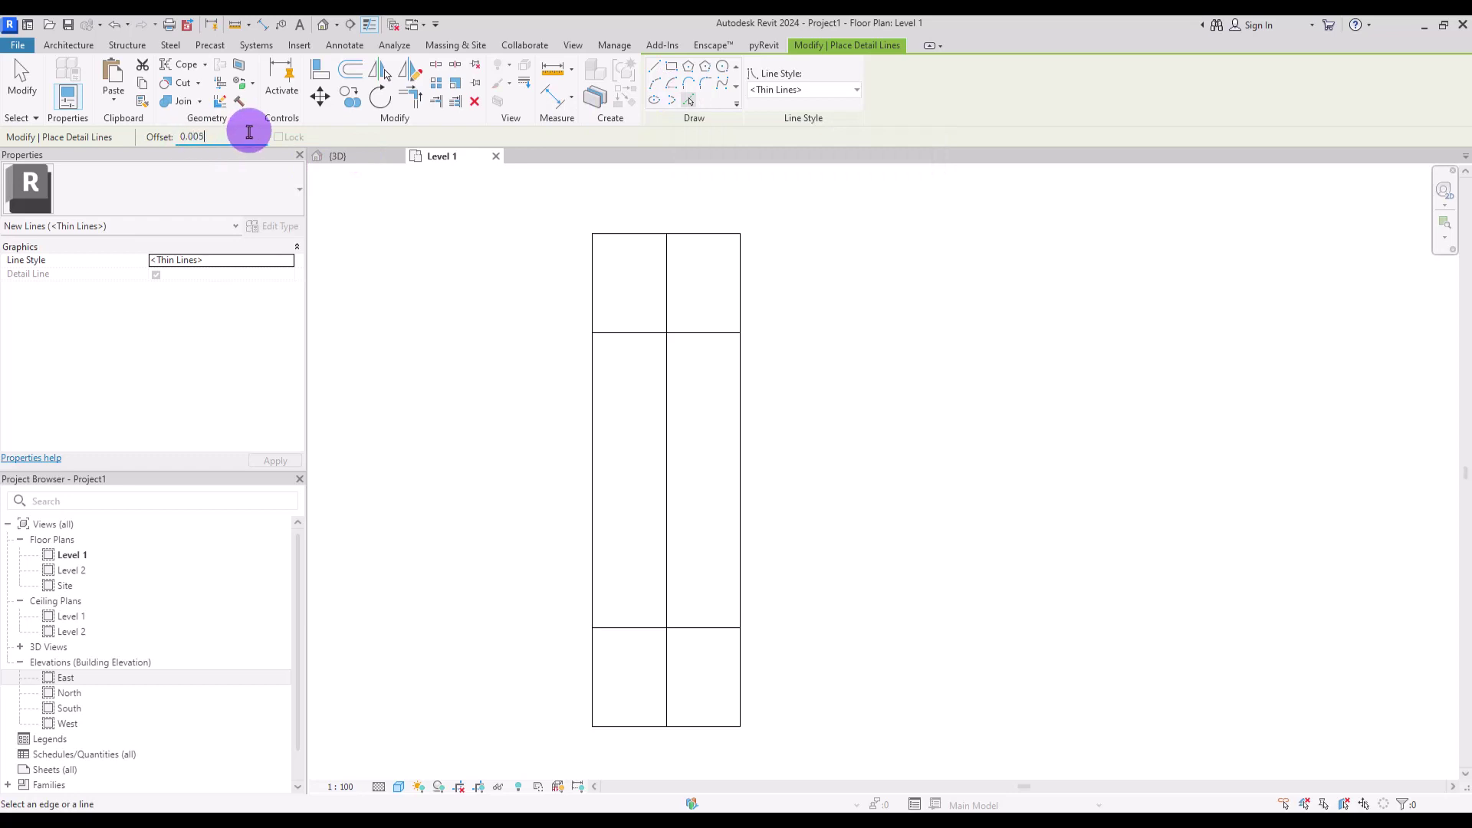
{"action": "left_click", "coordinate": [675, 392]}
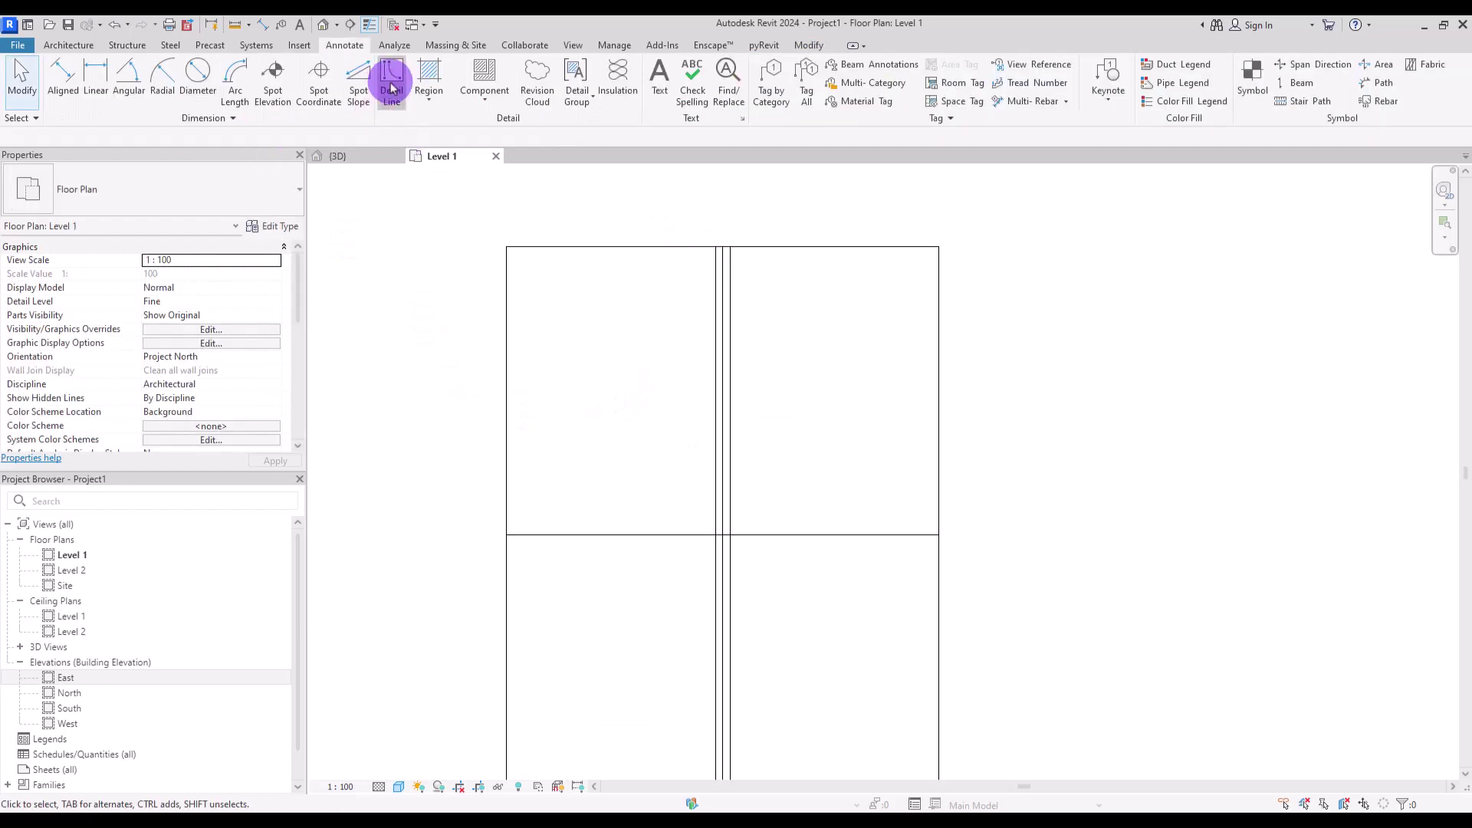
- Draw a detail arc from the left vertical line's crossing with the upper horizontal line to the rectangle's top-left corner, bulging toward the centre
{"action": "left_click", "coordinate": [392, 88]}
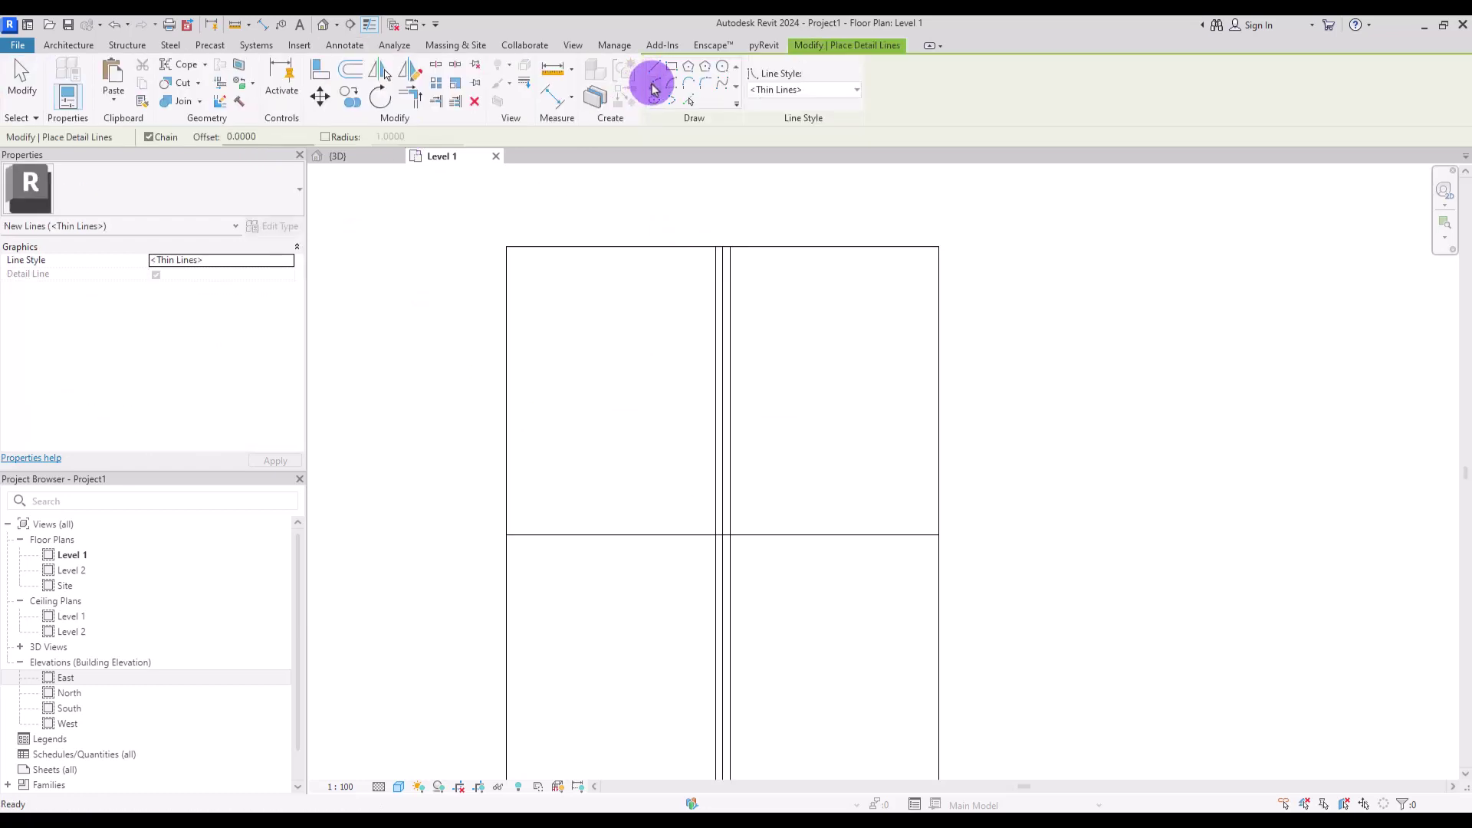
{"action": "left_click", "coordinate": [654, 84]}
{"action": "left_click", "coordinate": [714, 534]}
{"action": "left_click", "coordinate": [870, 534]}
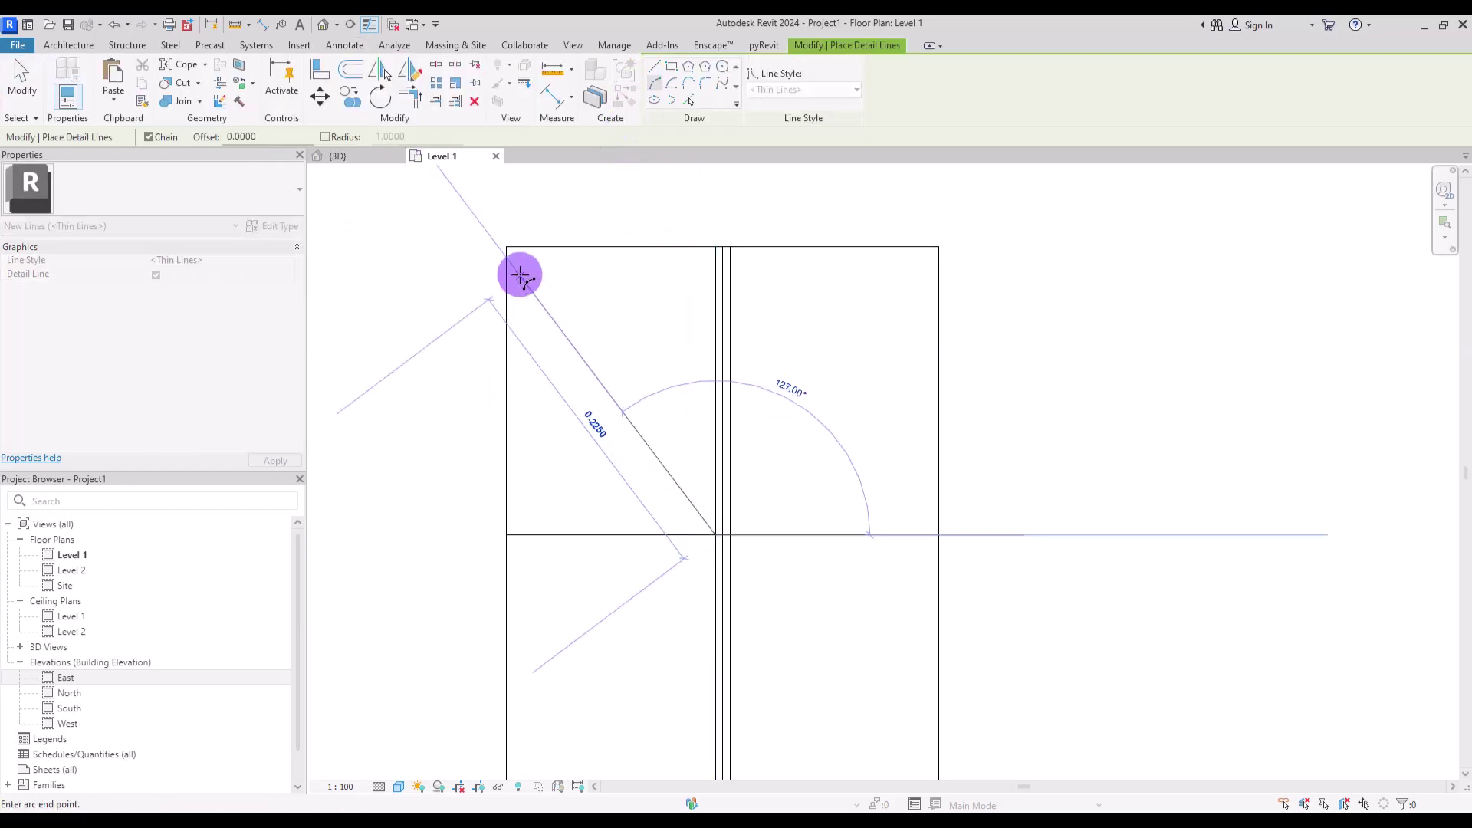
{"action": "left_click", "coordinate": [506, 247]}
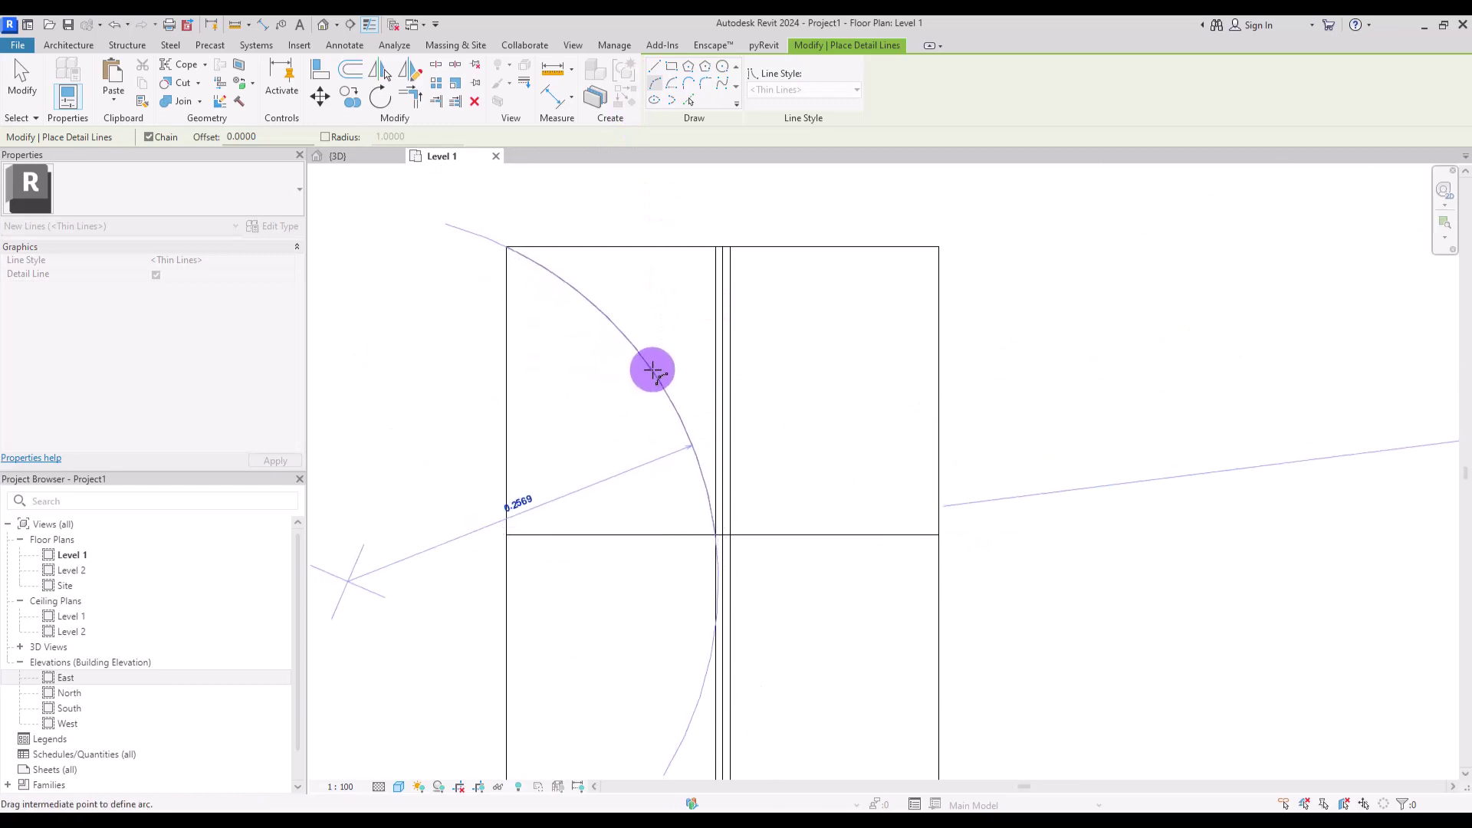
{"action": "left_click", "coordinate": [653, 366]}
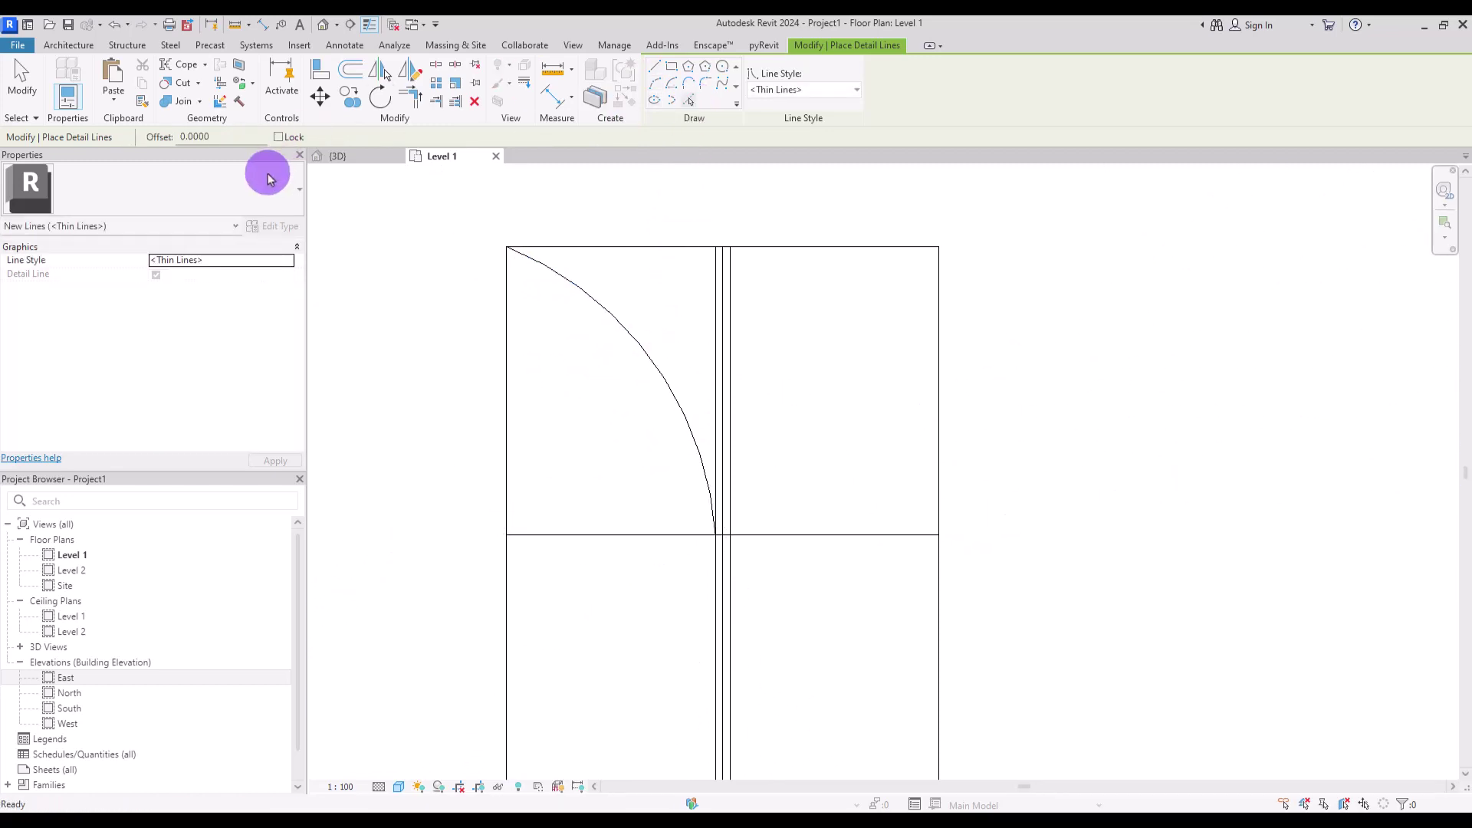
- Copy the arc as a parallel detail line offset 0.01 toward the rectangle's centre
{"action": "left_click_drag", "start_coordinate": [189, 136], "coordinate": [254, 129]}
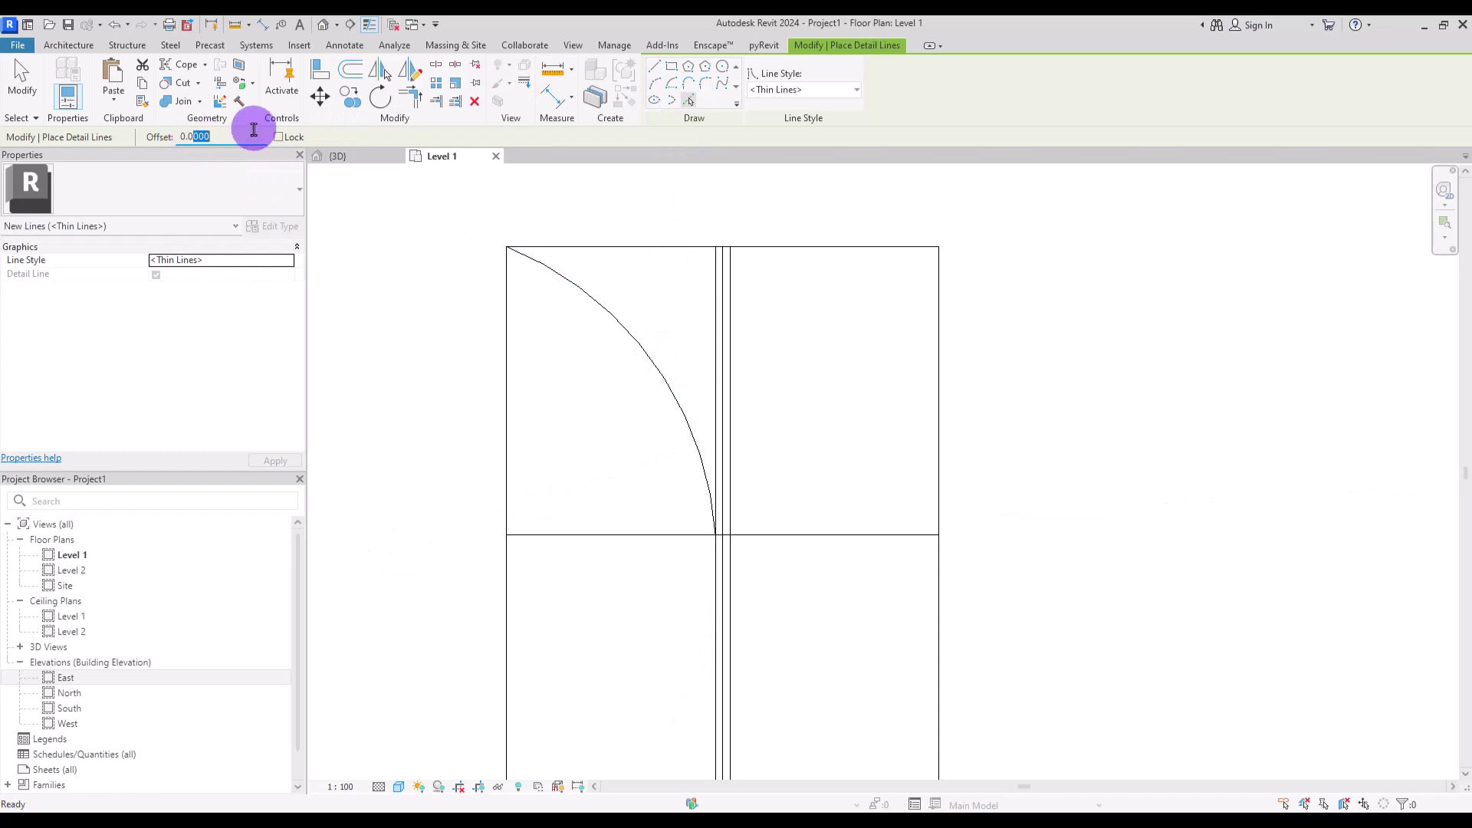
{"action": "type", "text": "100"}
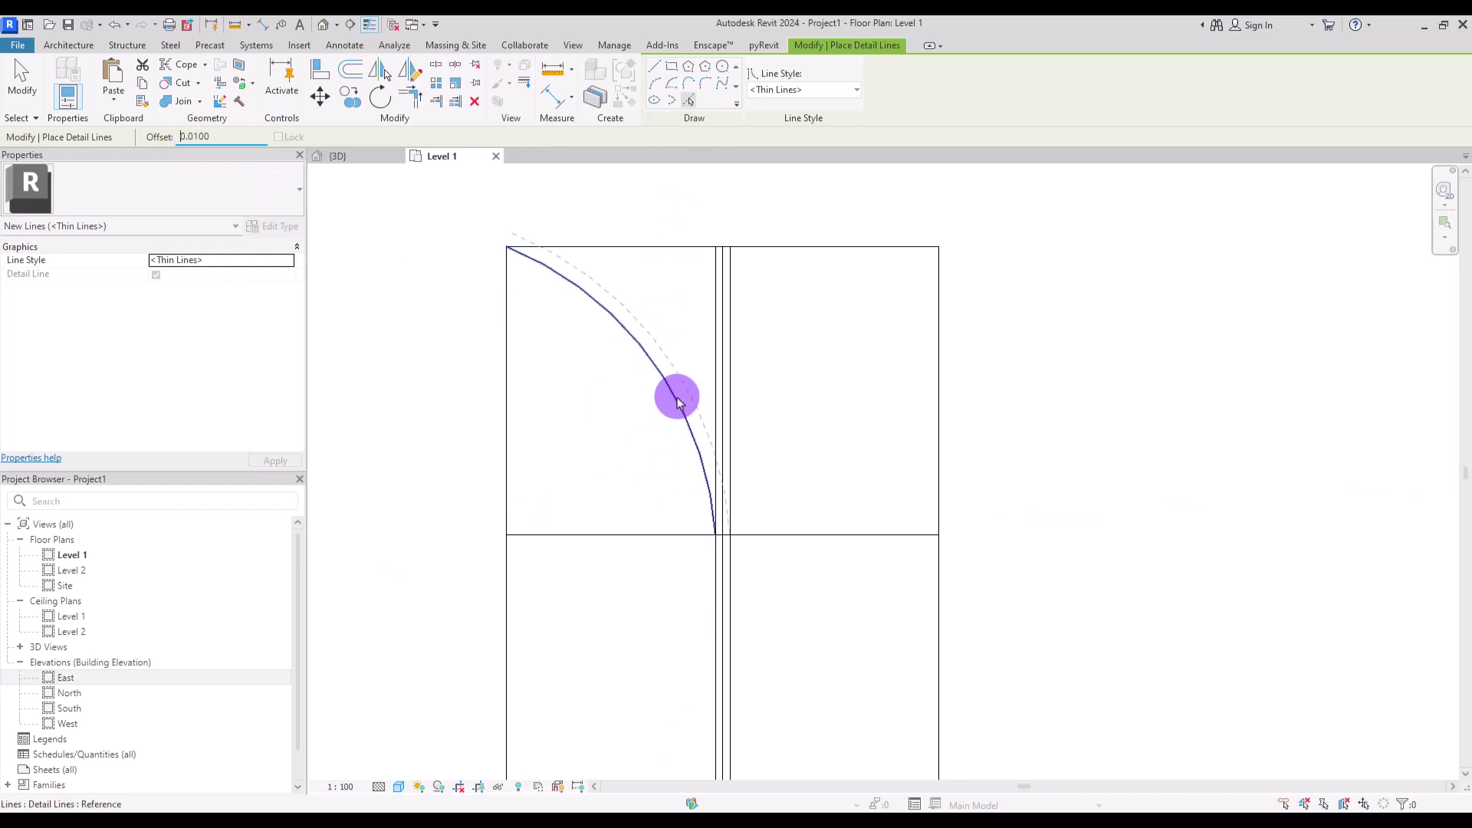
{"action": "left_click", "coordinate": [678, 404]}
{"action": "key", "text": "Escape"}
{"action": "key", "text": "Escape"}
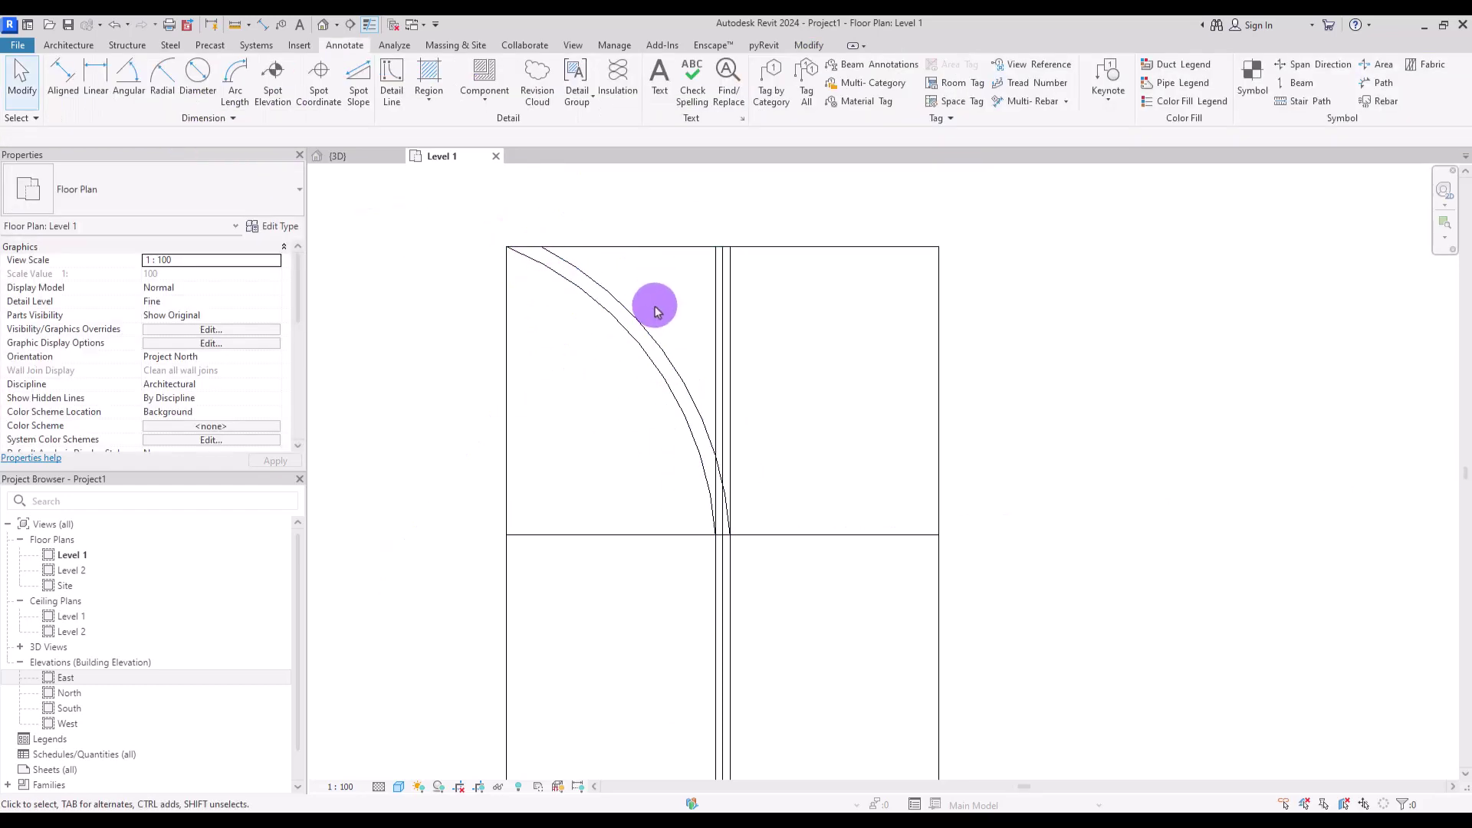
- Mirror both arcs about the rectangle's vertical centre line, keeping the originals
{"action": "left_click_drag", "start_coordinate": [656, 310], "coordinate": [457, 306]}
{"action": "left_click", "coordinate": [411, 71]}
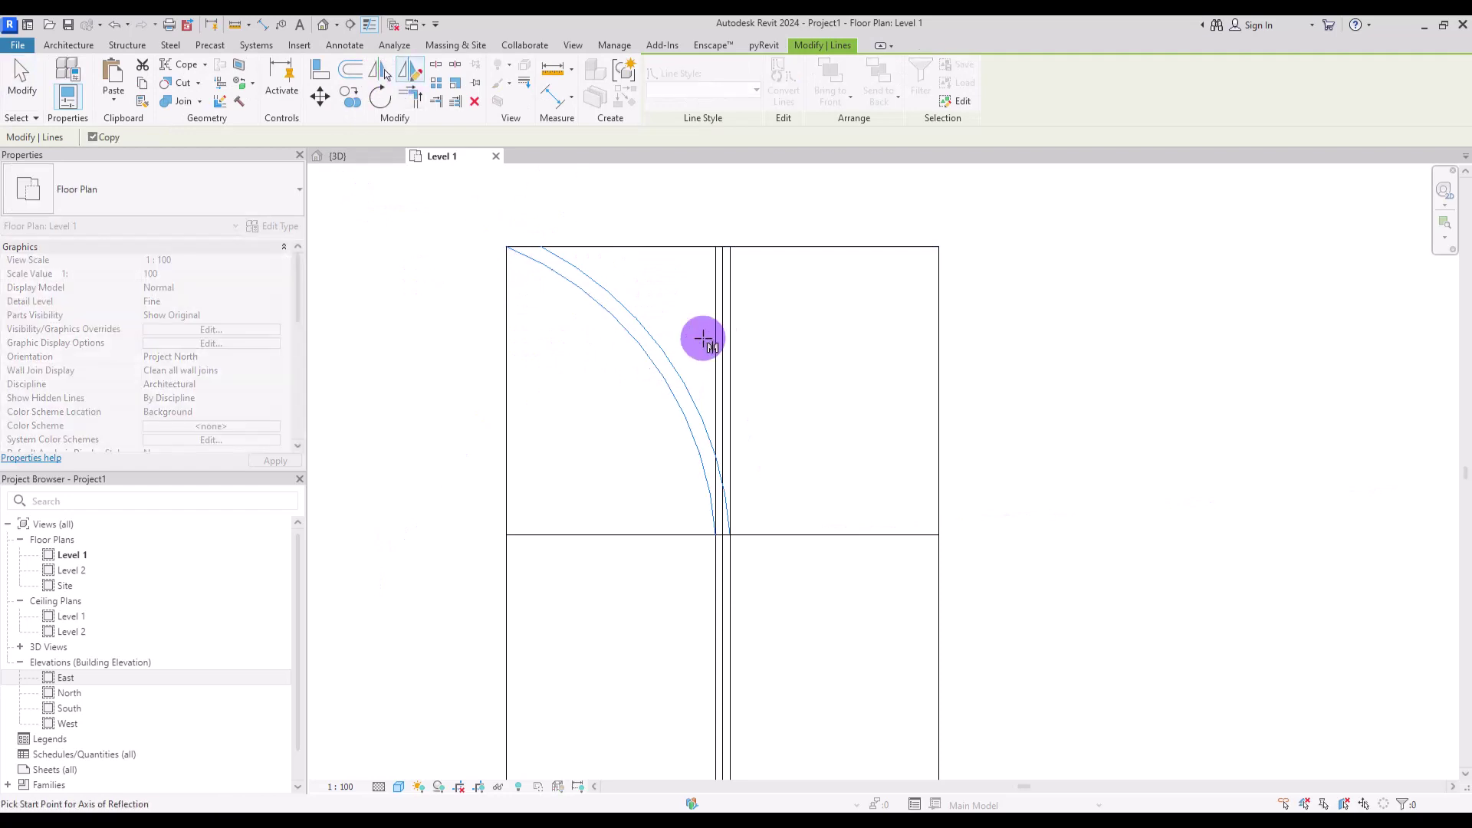
{"action": "left_click", "coordinate": [723, 292]}
{"action": "left_click", "coordinate": [721, 371]}
{"action": "key", "text": "Escape"}
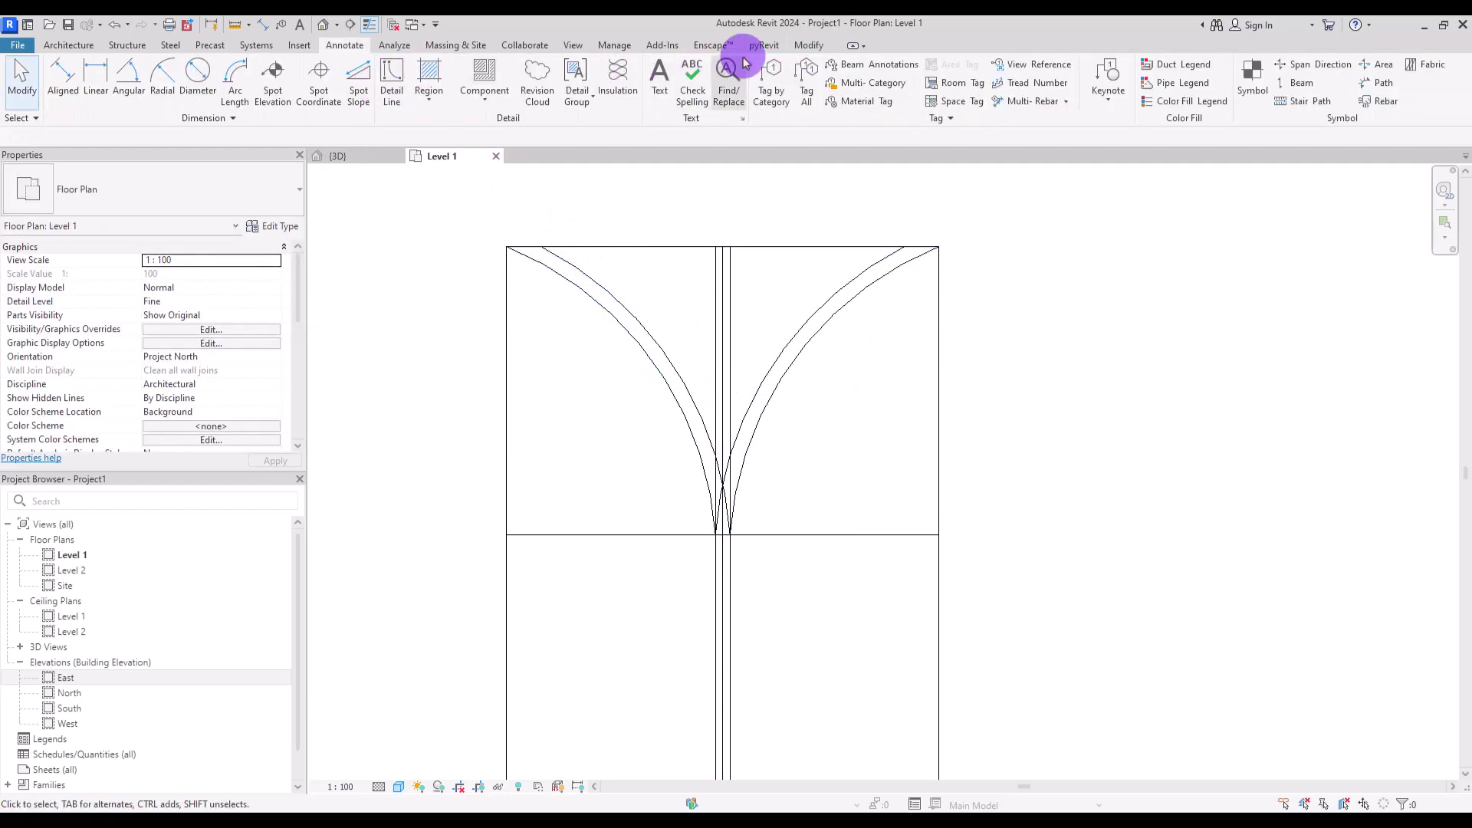
- Trim the two inner arcs to a point on the centre line and trim both offset vertical lines to the outer arcs
{"action": "left_click", "coordinate": [807, 45]}
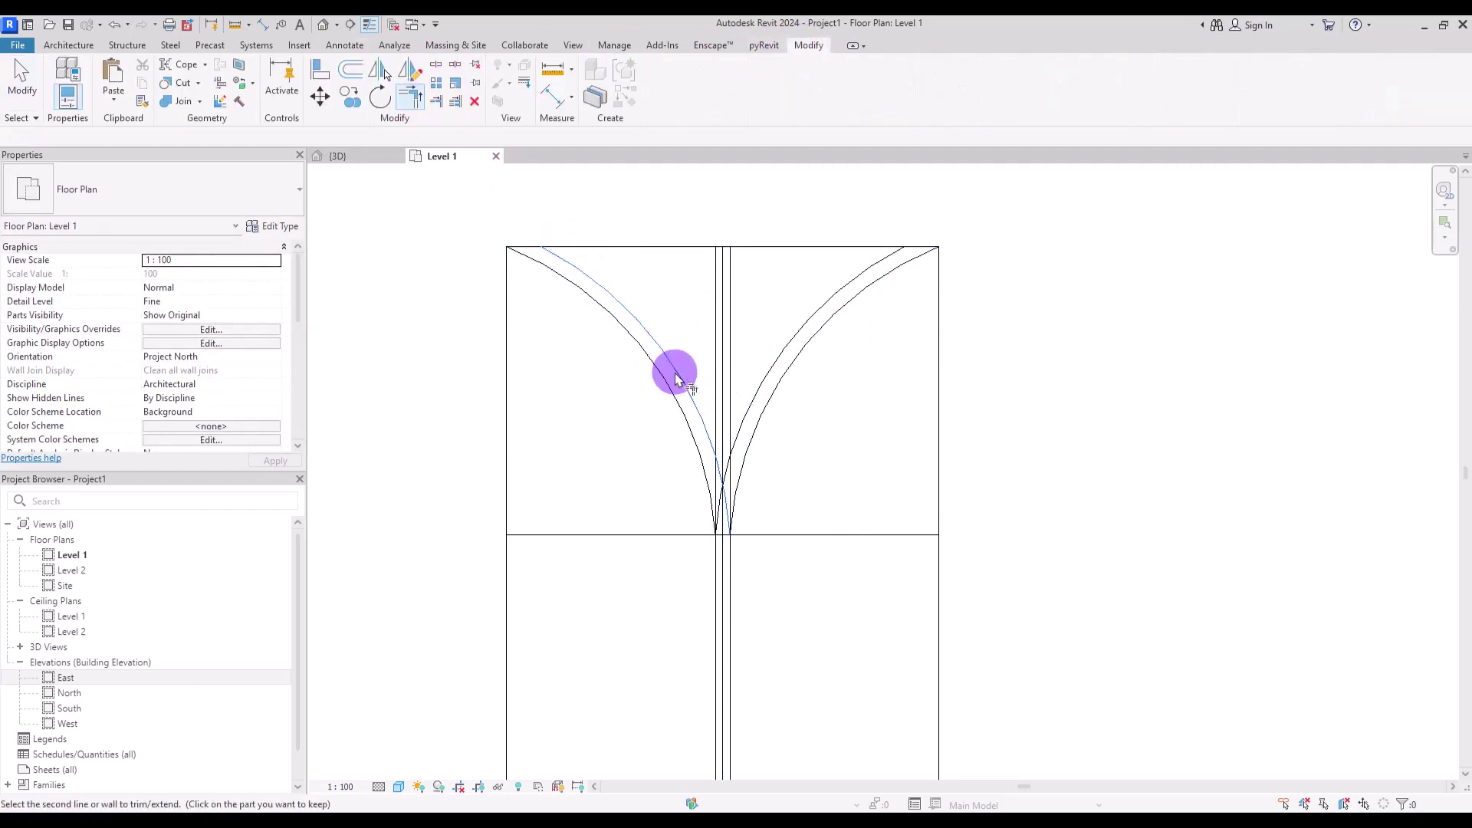
{"action": "left_click", "coordinate": [765, 378]}
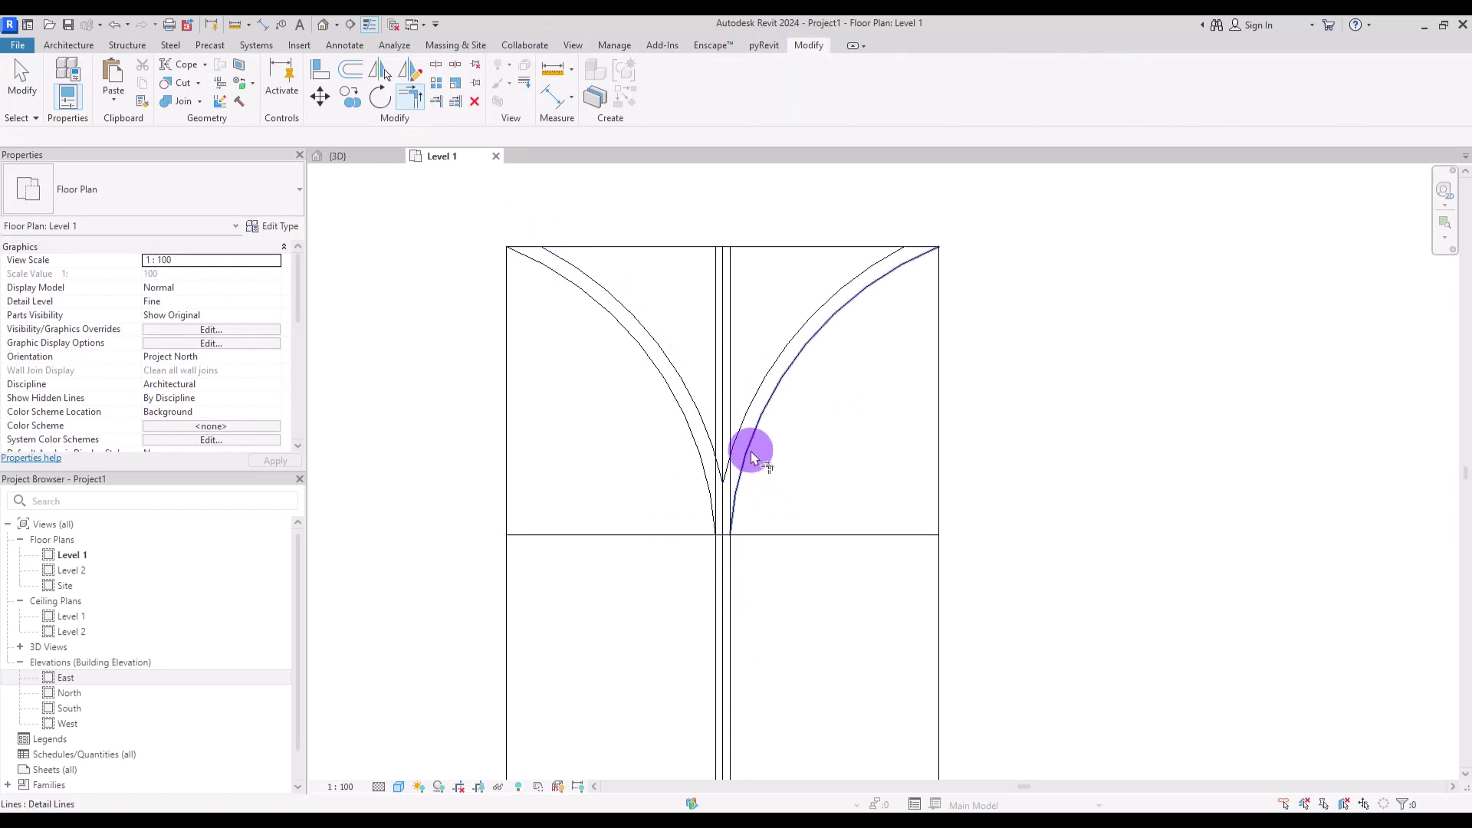
{"action": "left_click", "coordinate": [710, 583]}
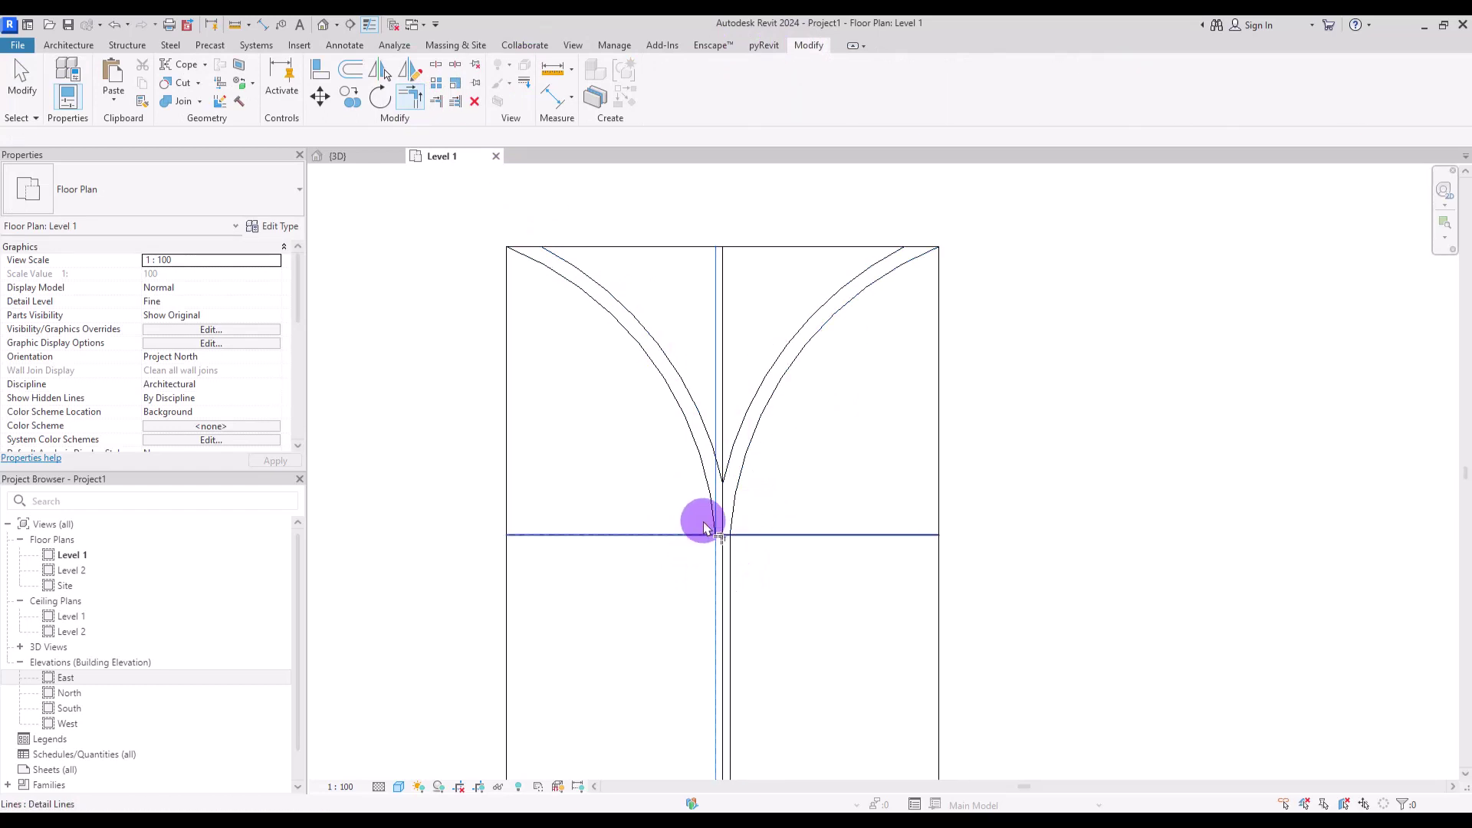
{"action": "left_click", "coordinate": [700, 535]}
{"action": "key", "text": "Escape"}
- Delete the vertical centre line and the upper horizontal guide line
{"action": "left_click", "coordinate": [723, 294]}
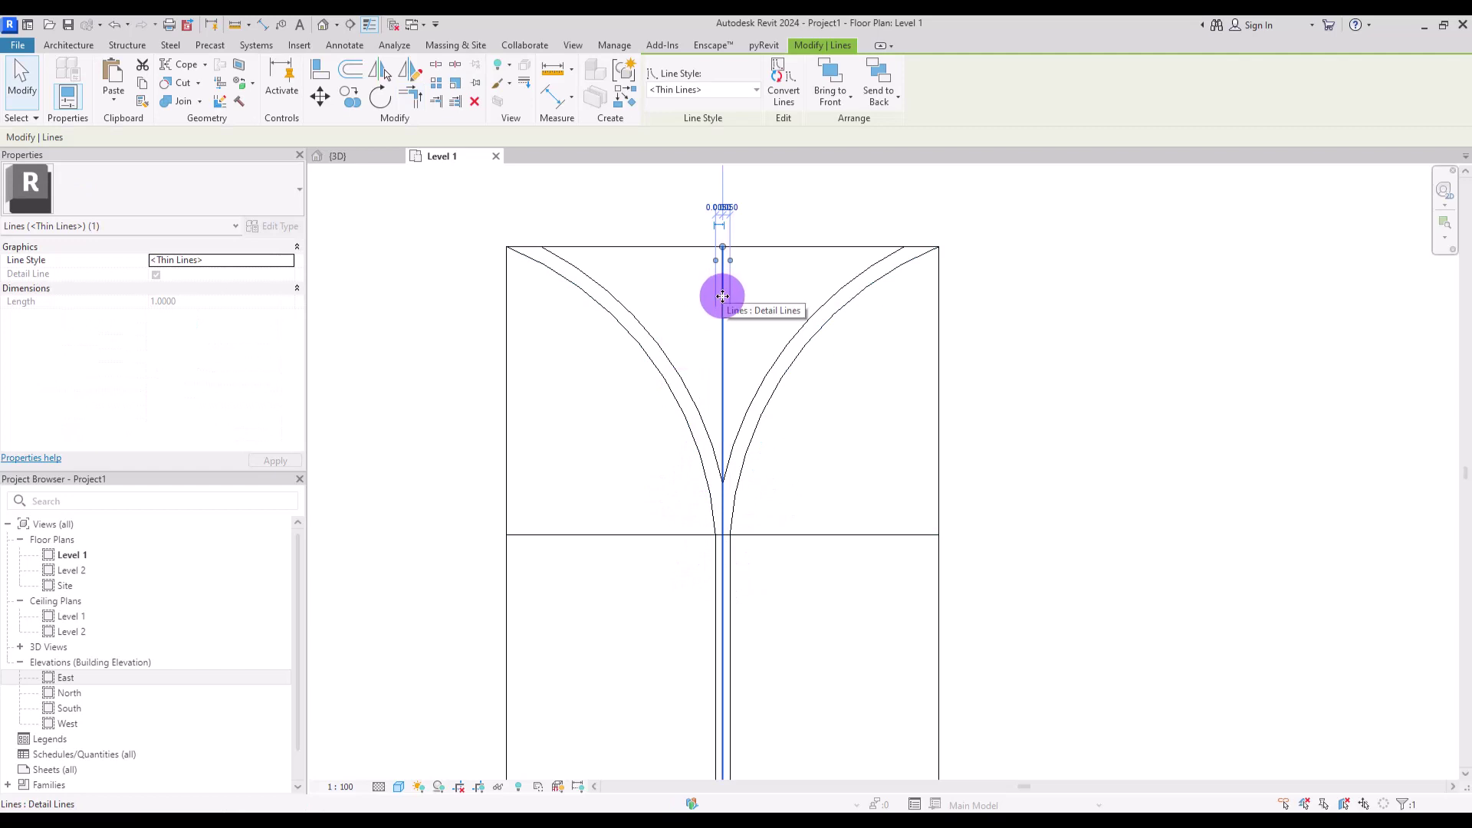
{"action": "key", "text": "Delete"}
{"action": "left_click", "coordinate": [792, 536]}
{"action": "key", "text": "Delete"}
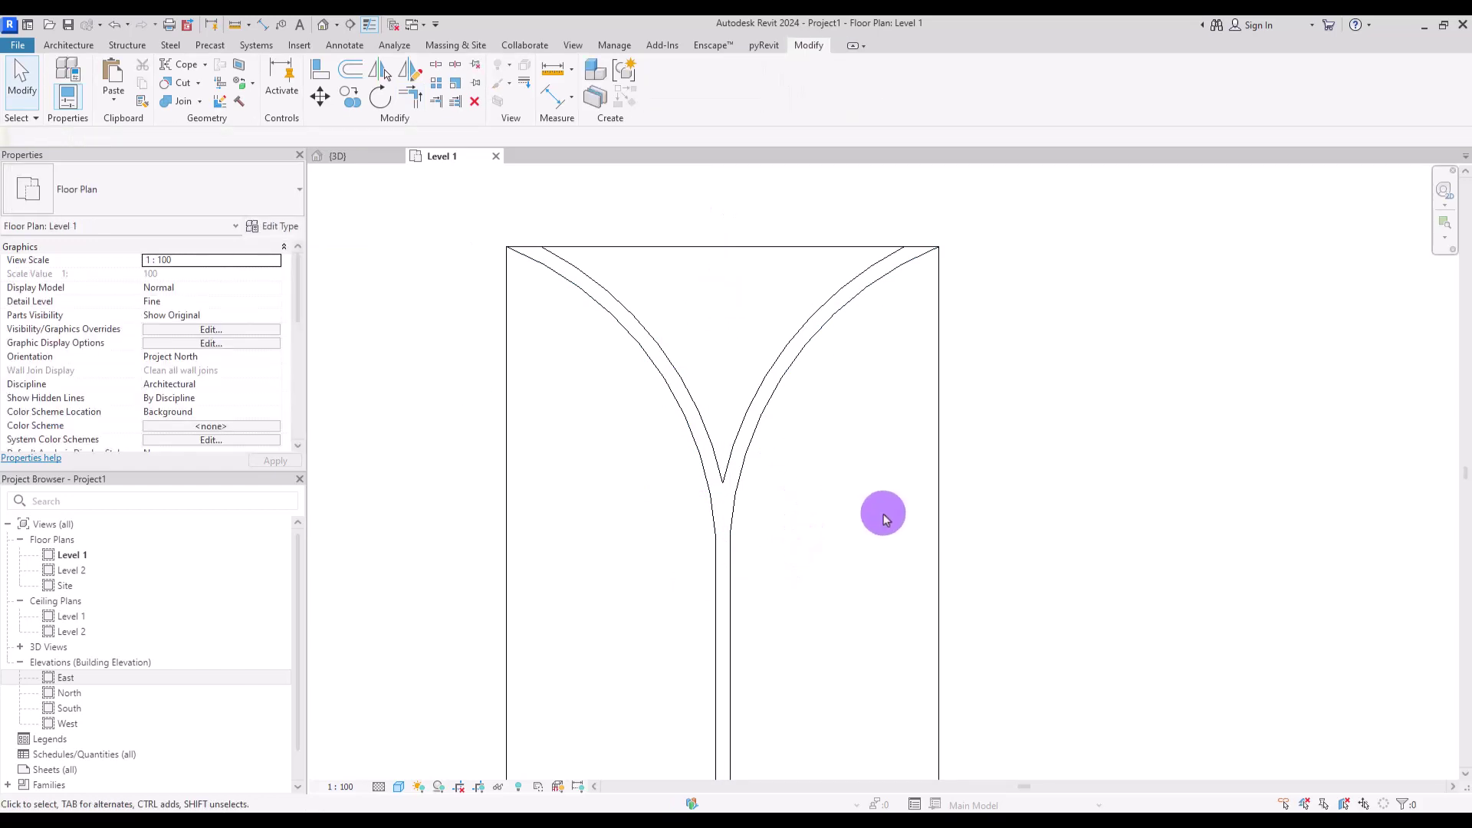
- Mirror the four upper arcs to the rectangle's lower end about an axis through its mid-height
{"action": "scroll", "coordinate": [736, 292], "scroll_direction": "down", "scroll_amount": 4}
{"action": "left_click", "coordinate": [712, 315]}
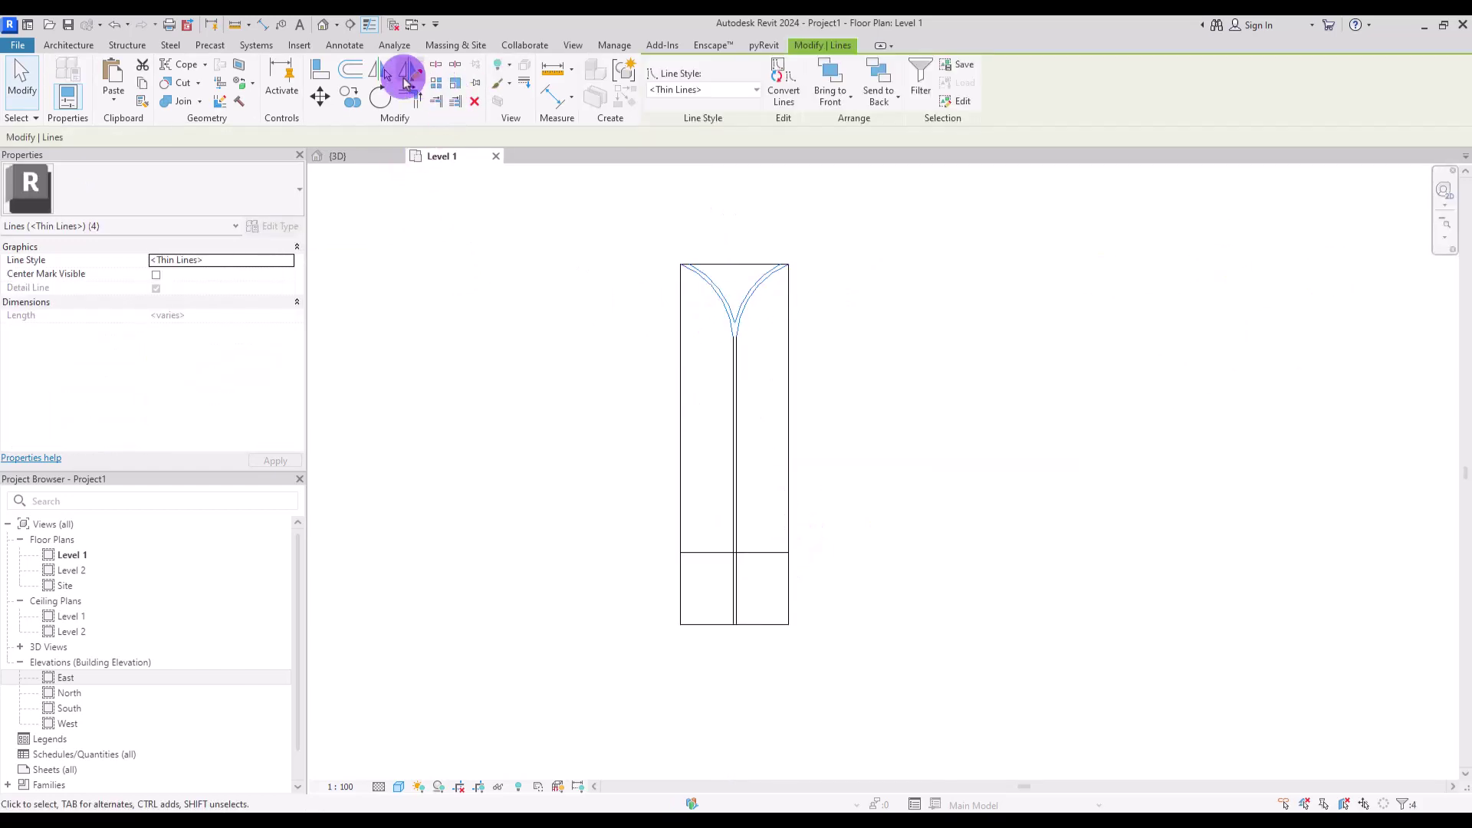
{"action": "left_click", "coordinate": [410, 70]}
{"action": "left_click", "coordinate": [680, 442]}
{"action": "left_click", "coordinate": [844, 442]}
- Trim the two vertical lines to the lower outer arcs and delete the lower horizontal guide line
{"action": "scroll", "coordinate": [779, 312], "scroll_direction": "up", "scroll_amount": 5}
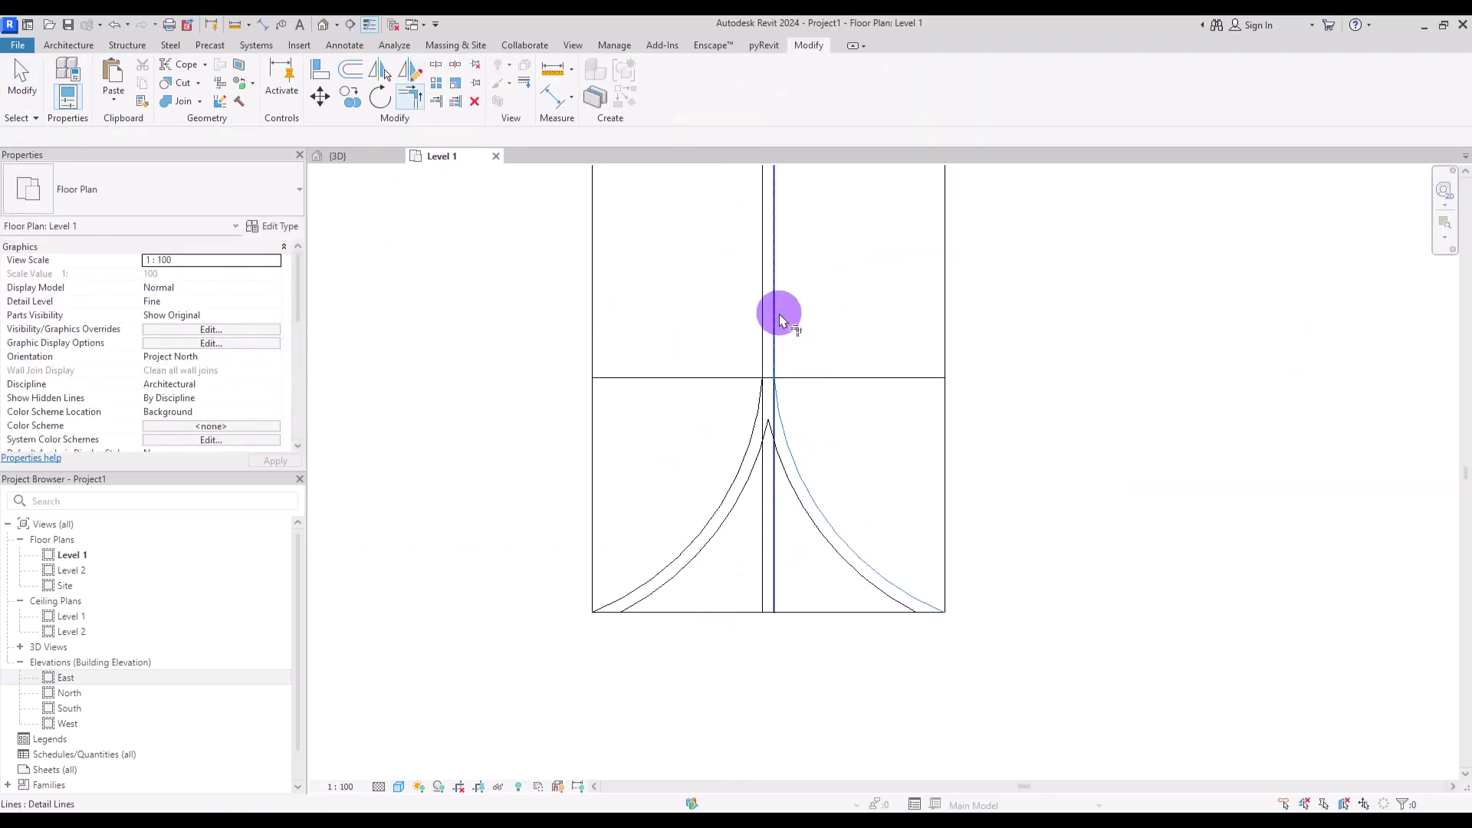
{"action": "left_click", "coordinate": [757, 431]}
{"action": "left_click", "coordinate": [759, 329]}
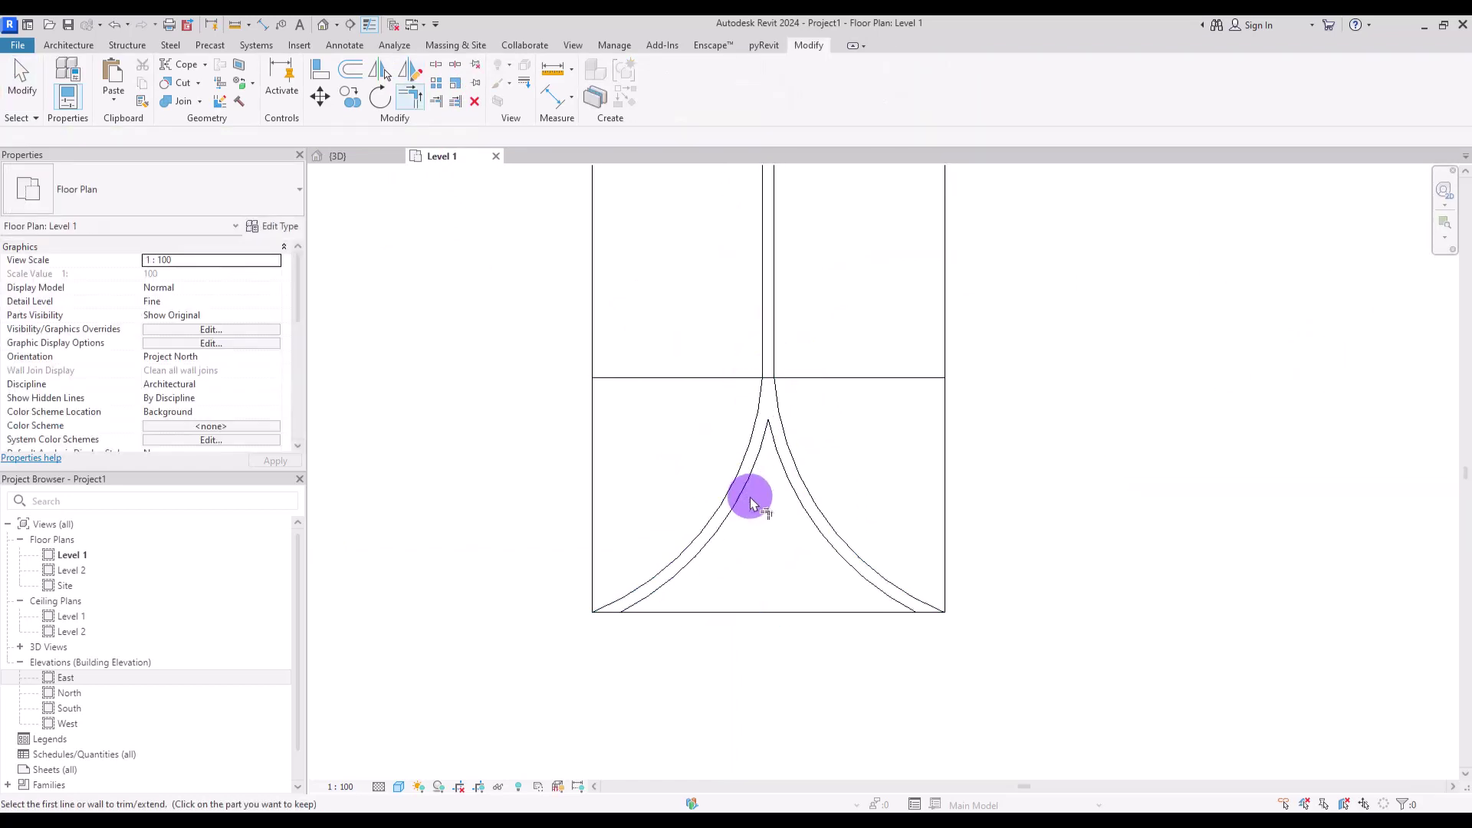
{"action": "key", "text": "Escape"}
{"action": "left_click", "coordinate": [853, 378]}
{"action": "key", "text": "Delete"}
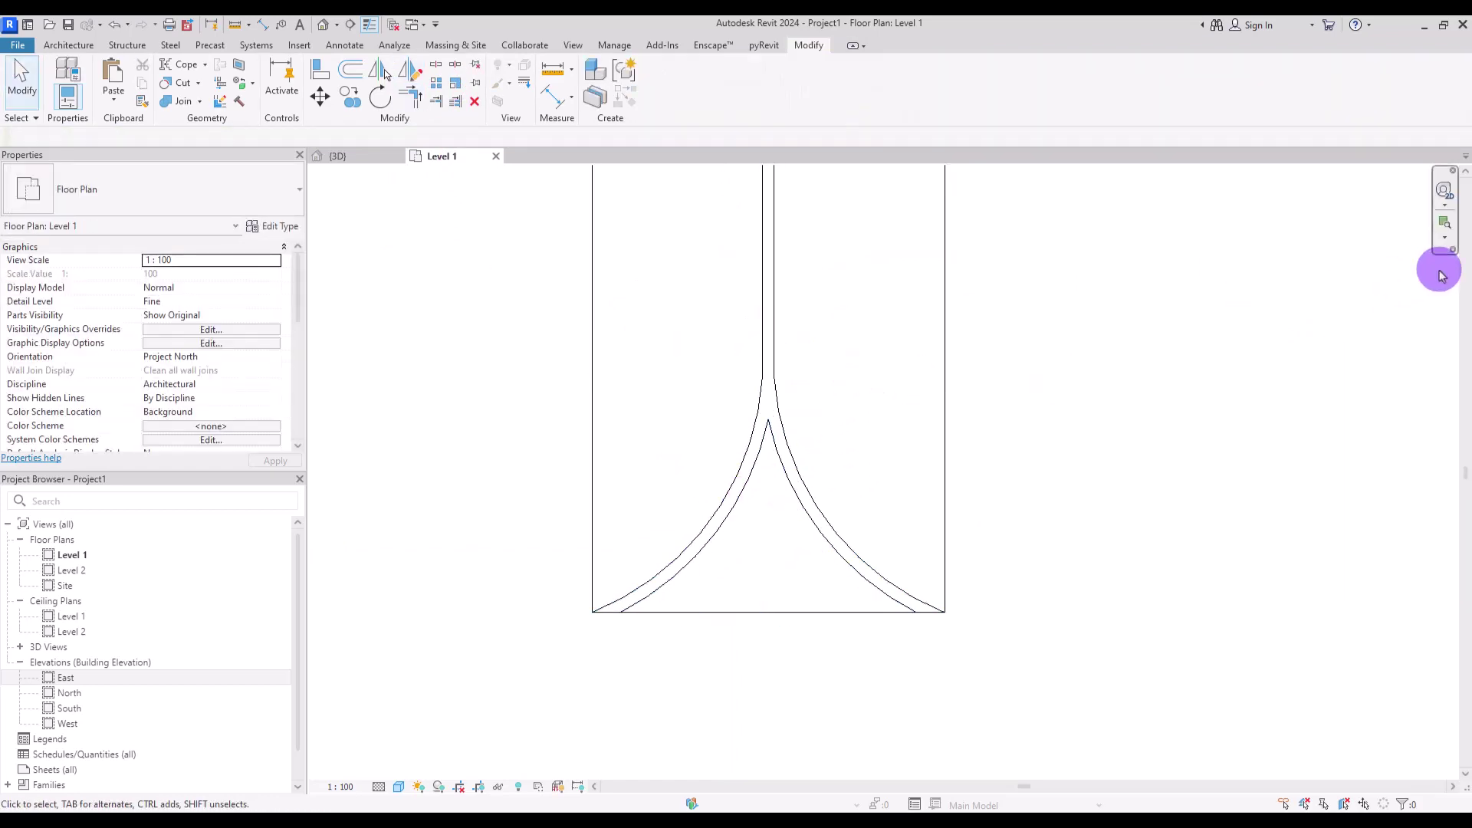
- Draw a detail-line rectangle around the tile outline with an outward offset of 0.005
{"action": "left_click", "coordinate": [1444, 223]}
{"action": "key", "text": "z"}
{"action": "key", "text": "f"}
{"action": "left_click", "coordinate": [344, 45]}
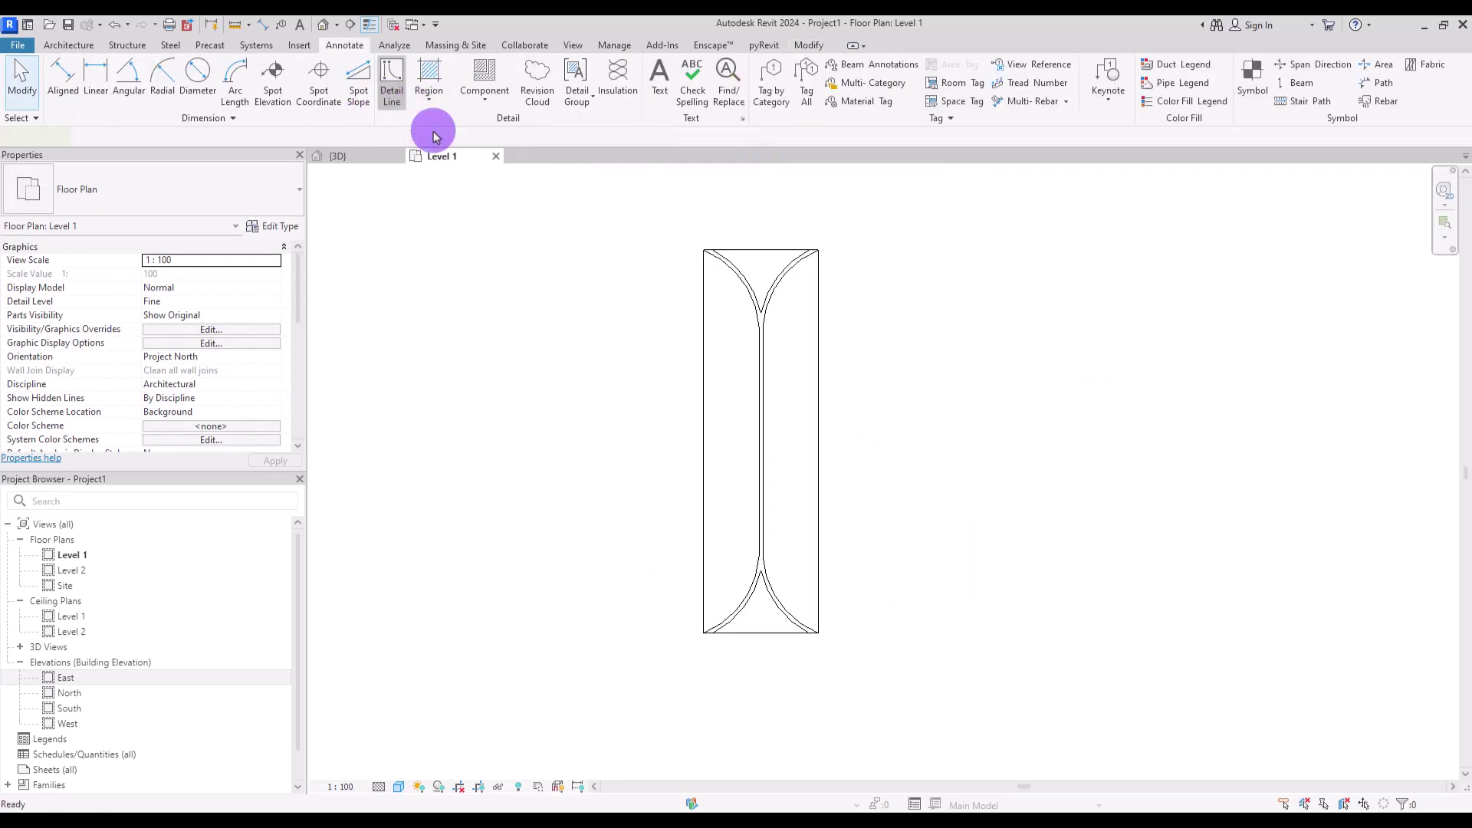
{"action": "left_click", "coordinate": [429, 115]}
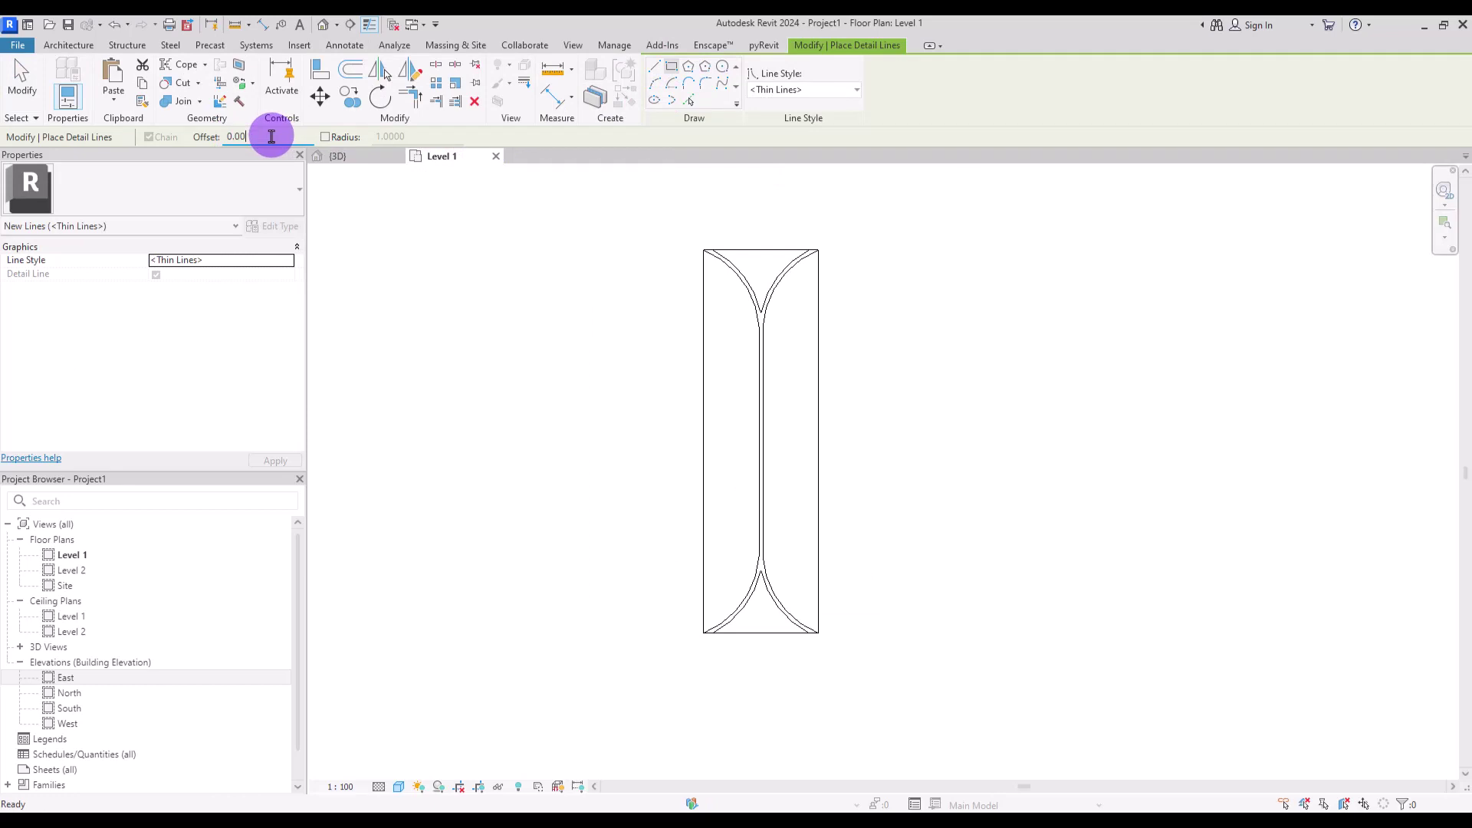
{"action": "left_click", "coordinate": [703, 249]}
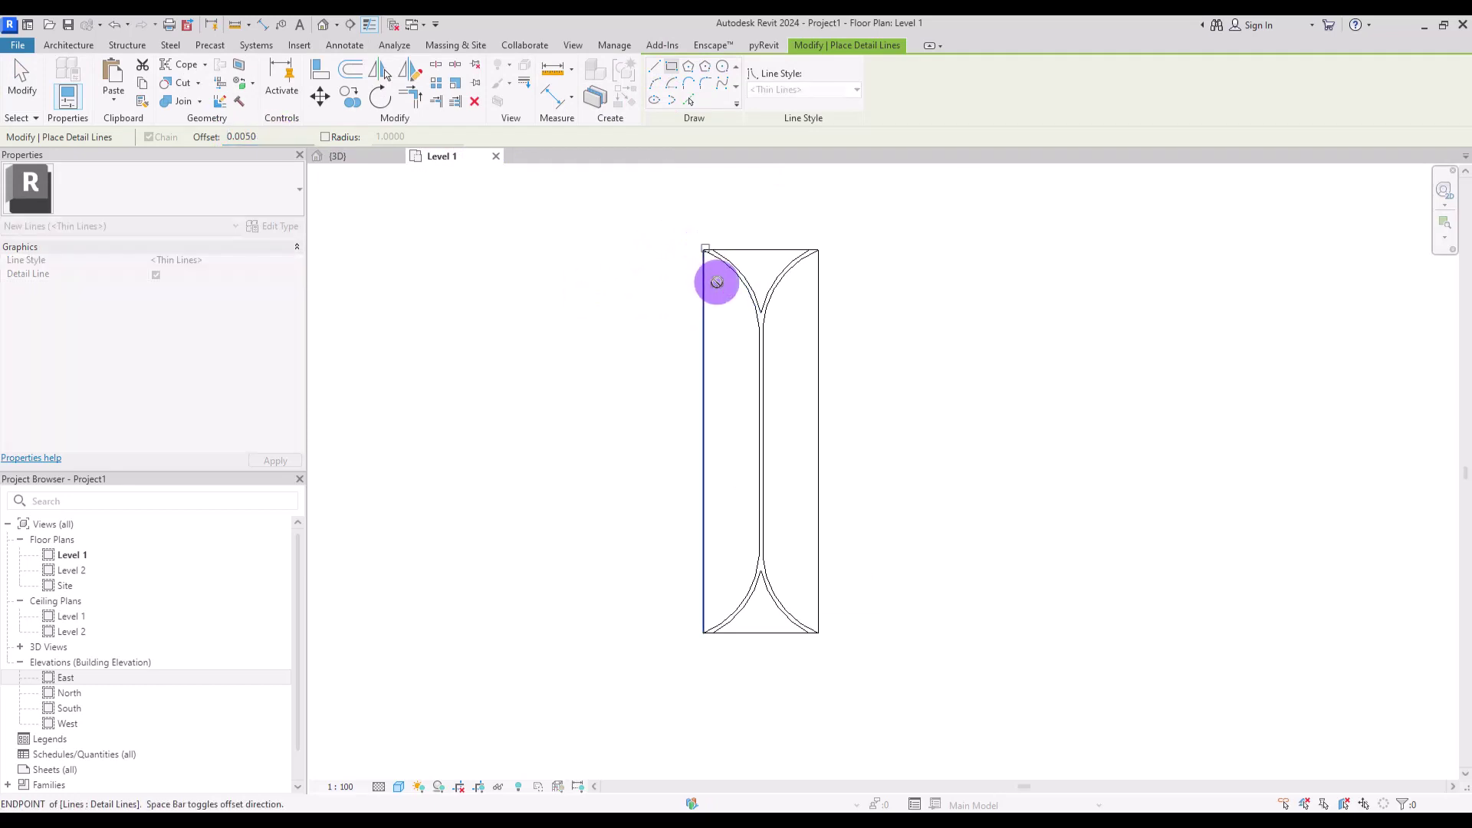
{"action": "left_click", "coordinate": [820, 634]}
{"action": "key", "text": "Escape"}
{"action": "key", "text": "Escape"}
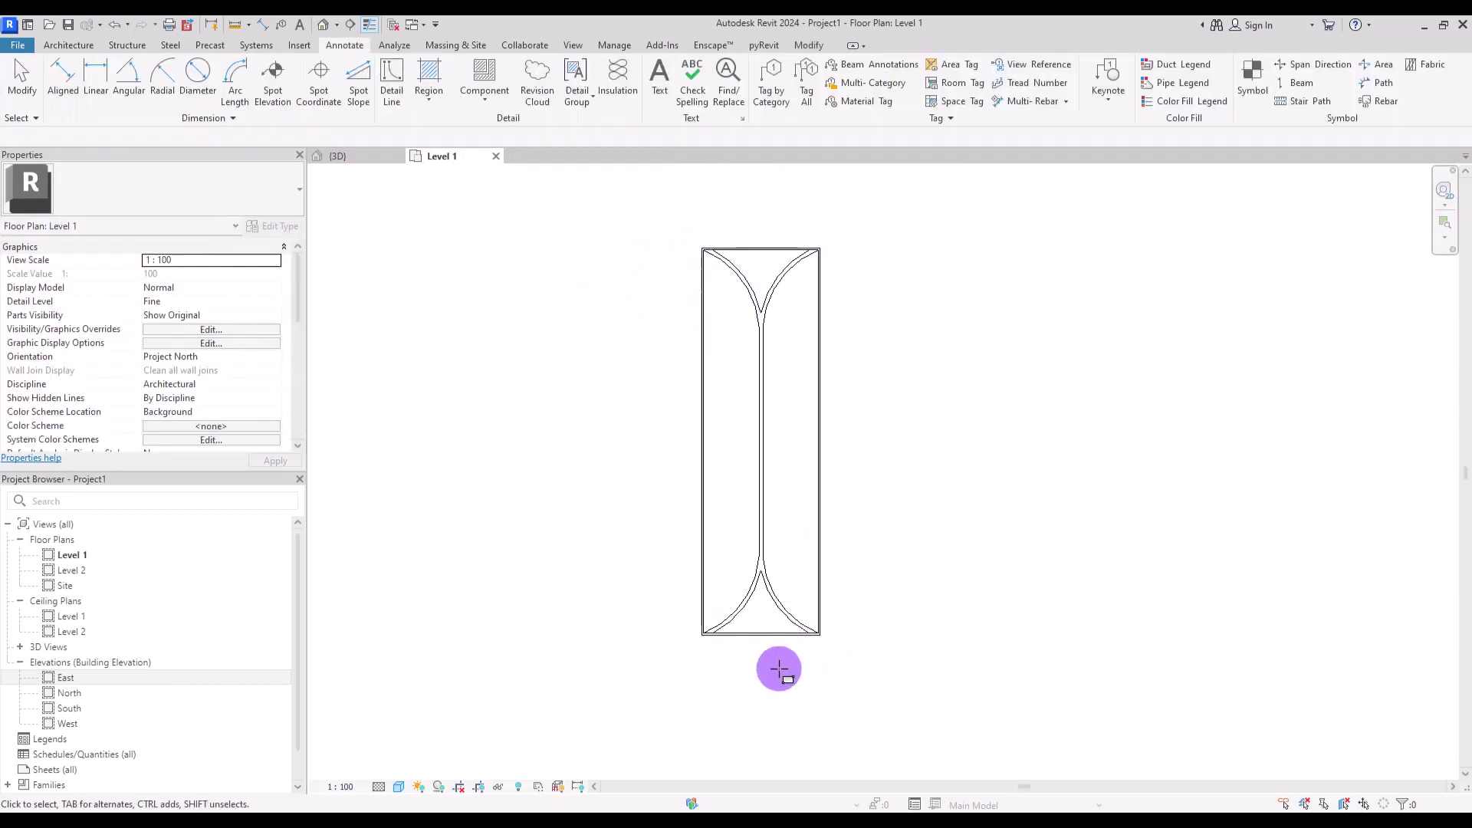
- Make a pyRevit model pattern from all tile lines except the outer rectangle, with its bottom-left and top-right corners bounding the pattern area
{"action": "left_click_drag", "start_coordinate": [595, 204], "coordinate": [904, 674]}
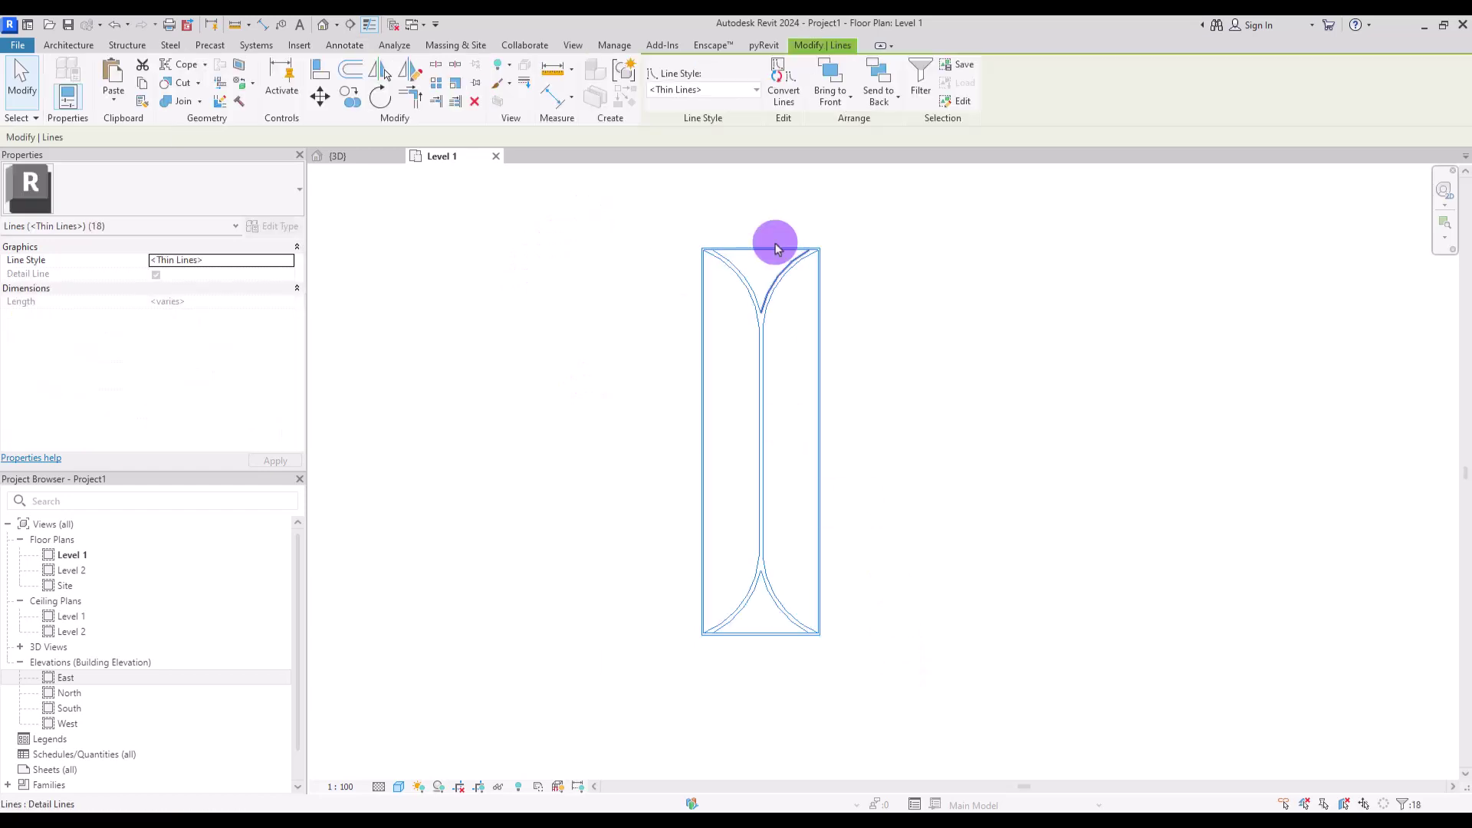
{"action": "left_click", "coordinate": [761, 45]}
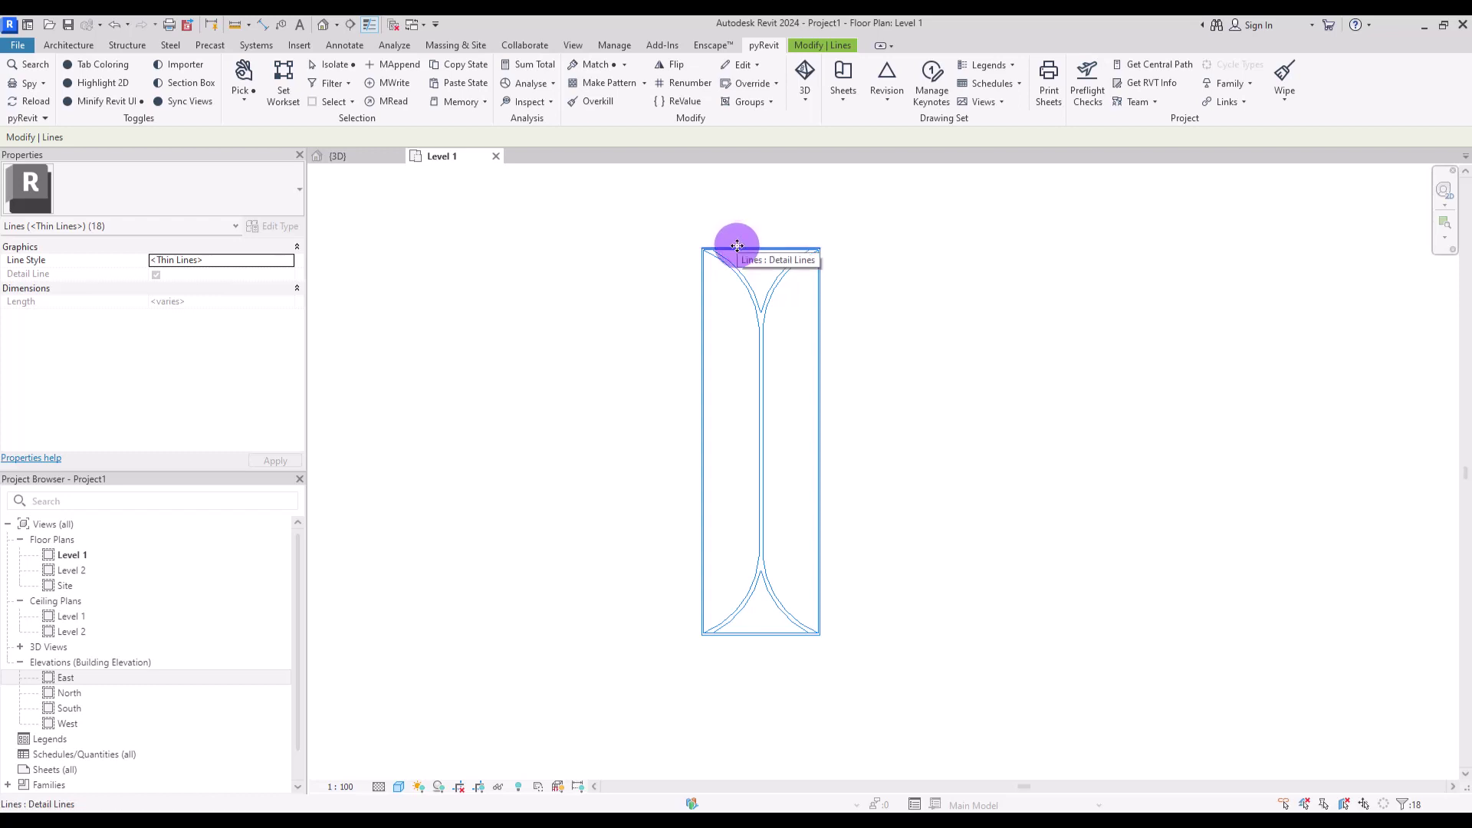
{"action": "key", "text": "Tab"}
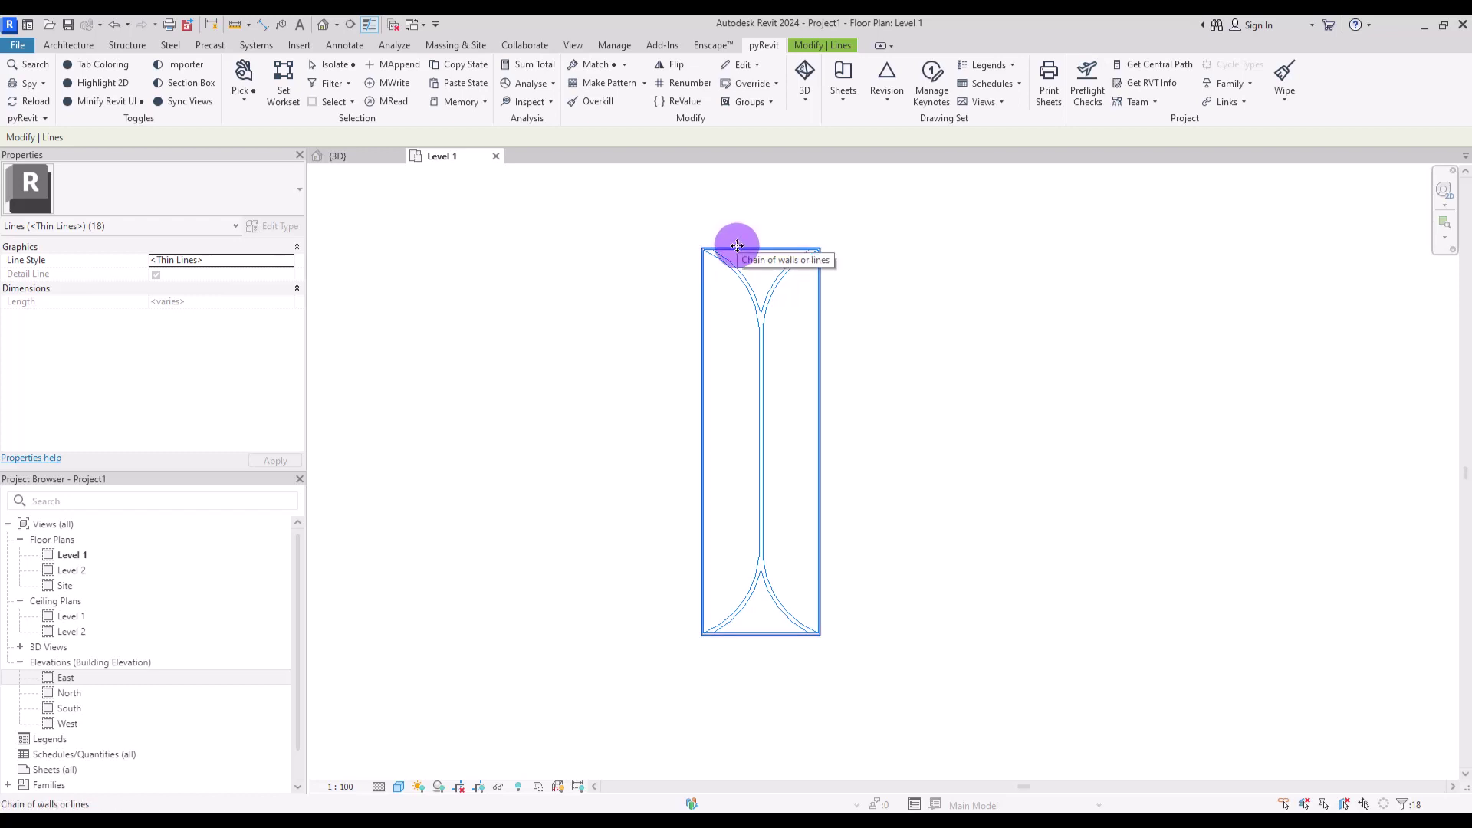
{"action": "left_click", "coordinate": [737, 245], "text": "shift"}
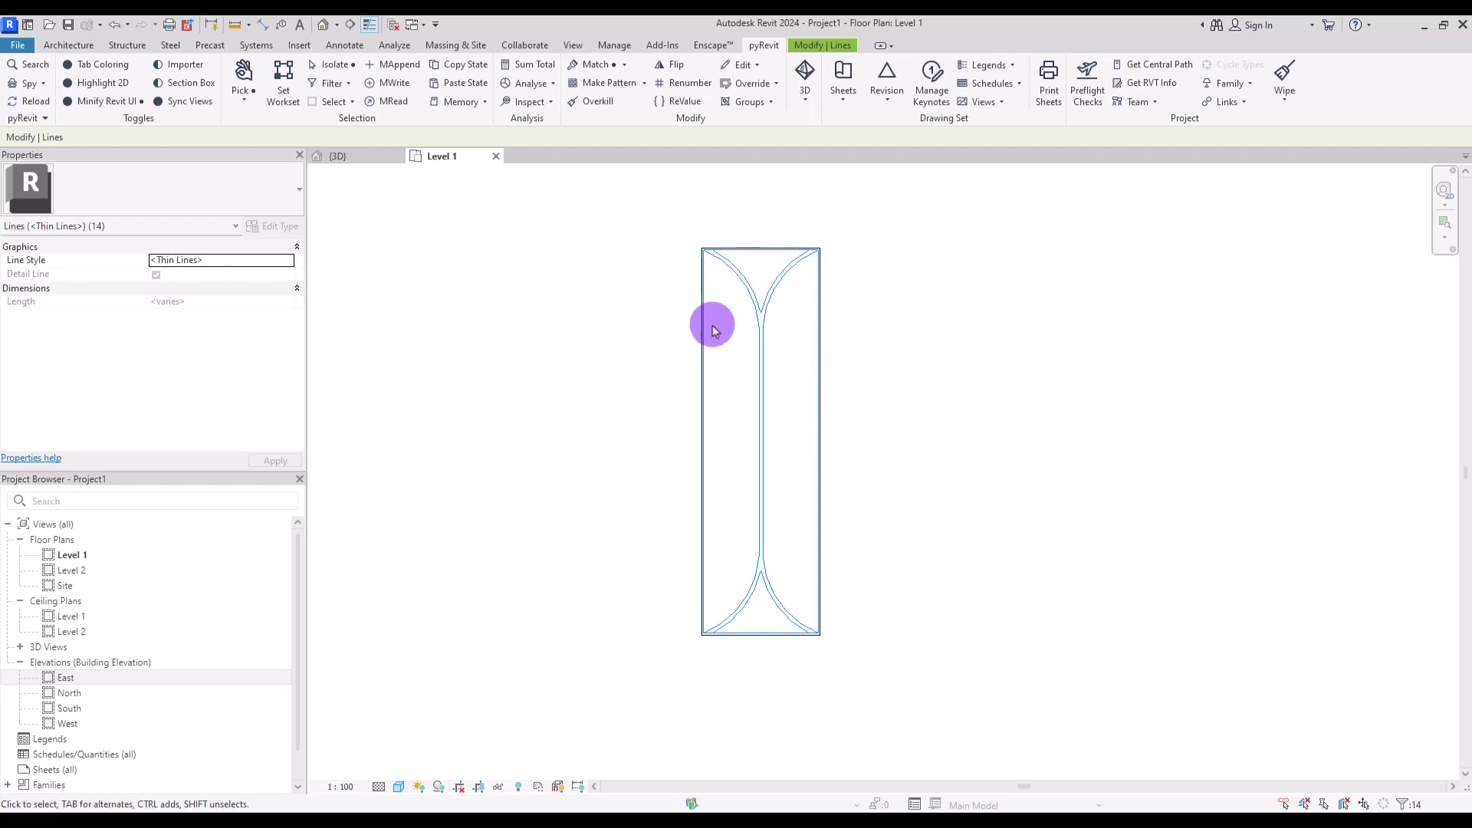
{"action": "left_click", "coordinate": [603, 84]}
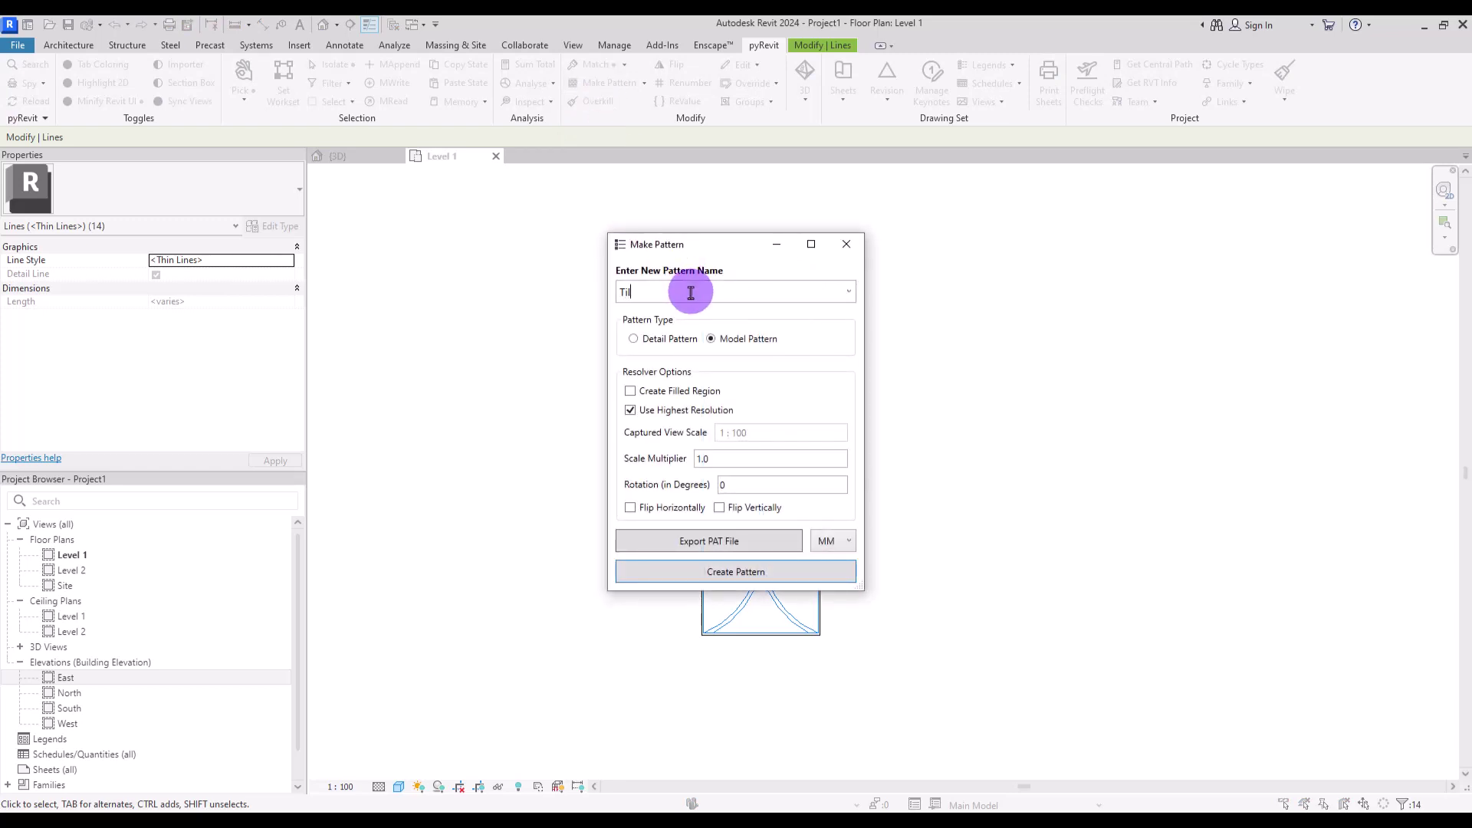
{"action": "left_click", "coordinate": [703, 573]}
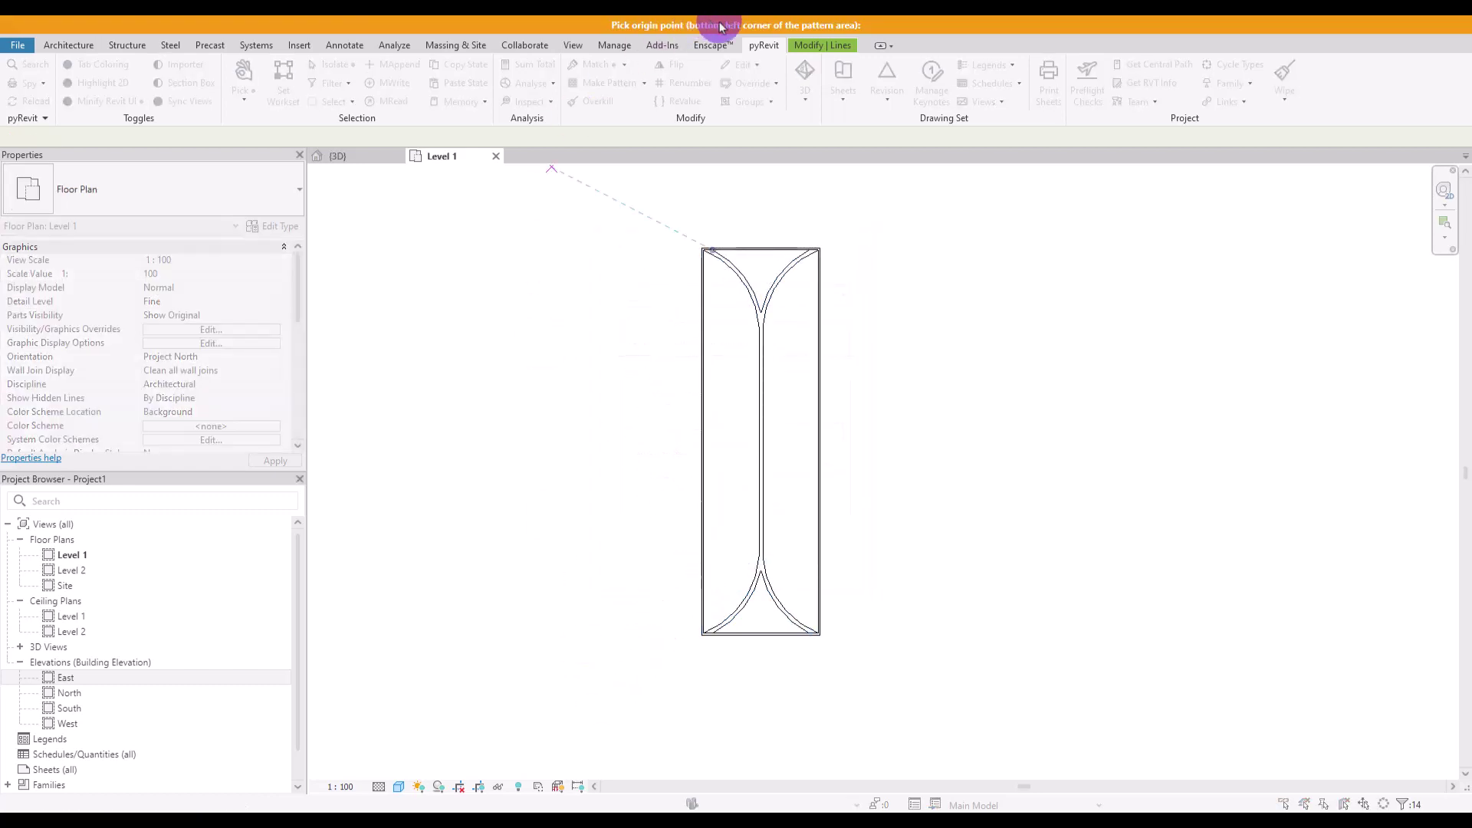
{"action": "left_click", "coordinate": [700, 639]}
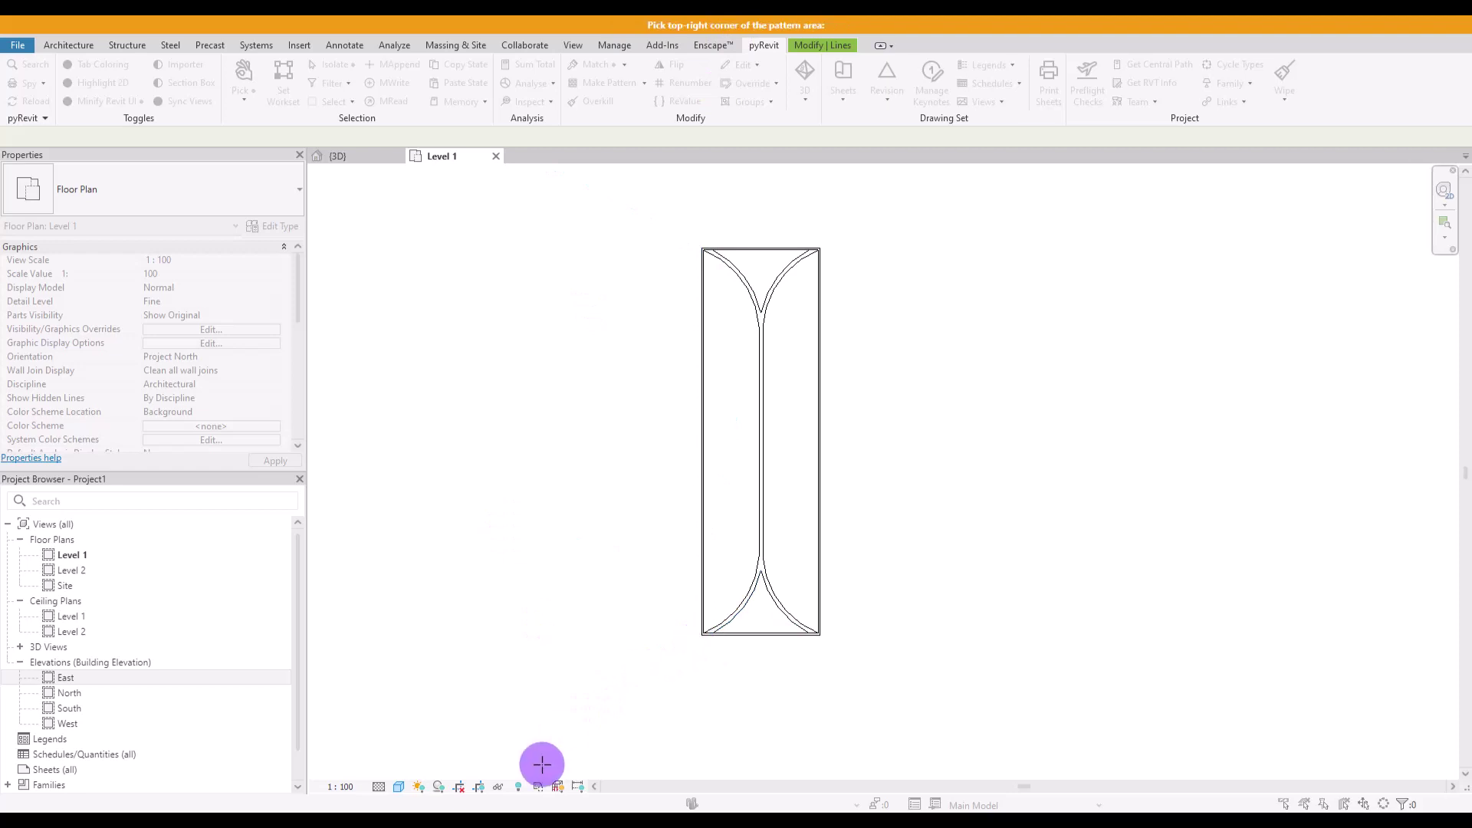
{"action": "left_click", "coordinate": [1445, 223]}
{"action": "left_click_drag", "start_coordinate": [772, 204], "coordinate": [907, 326]}
{"action": "left_click", "coordinate": [780, 380]}
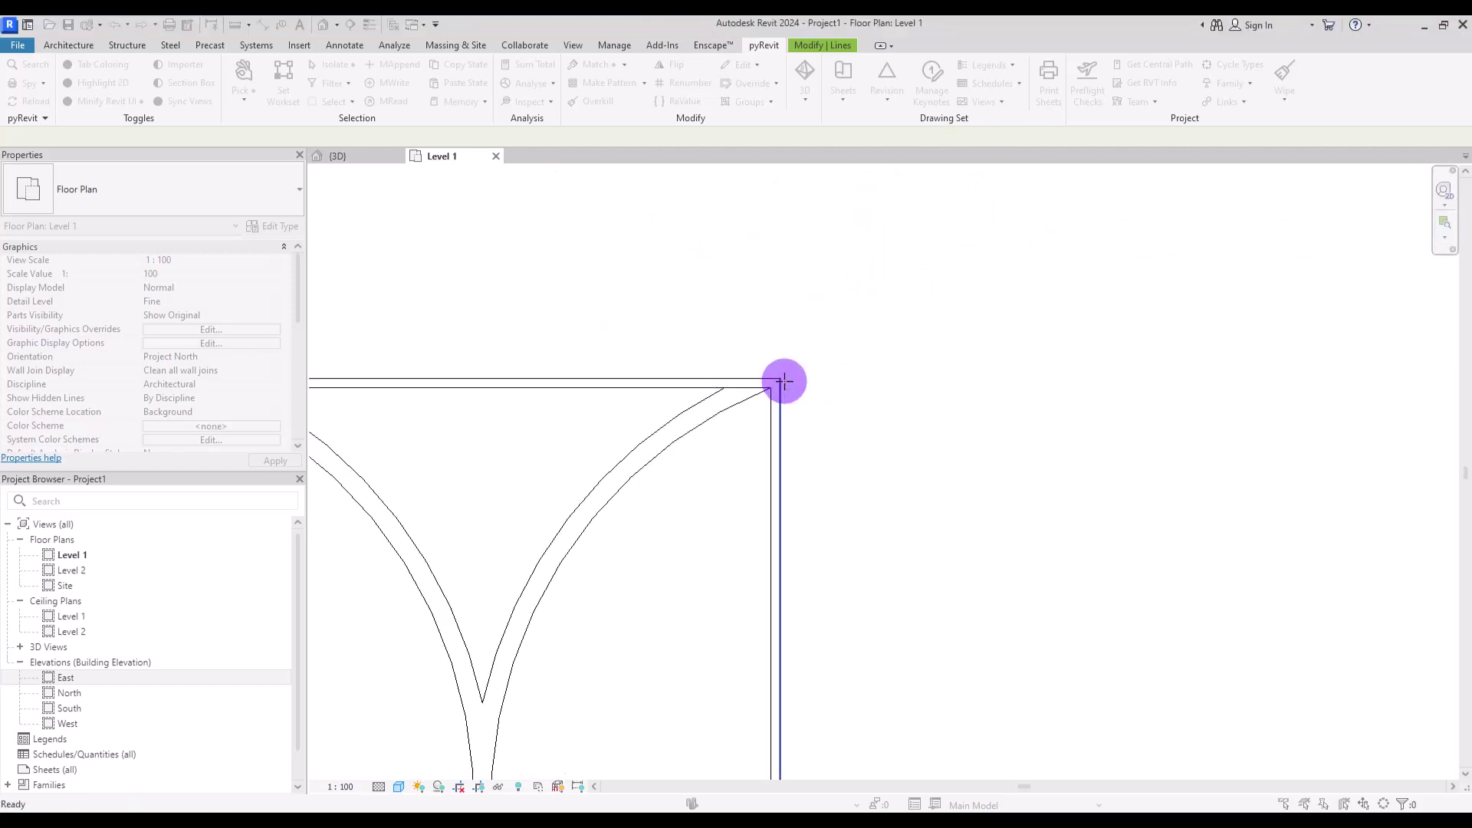
- Edit the structure of the Generic - 200mm wall type in the 3D view and open its layer's material
{"action": "left_click", "coordinate": [834, 408]}
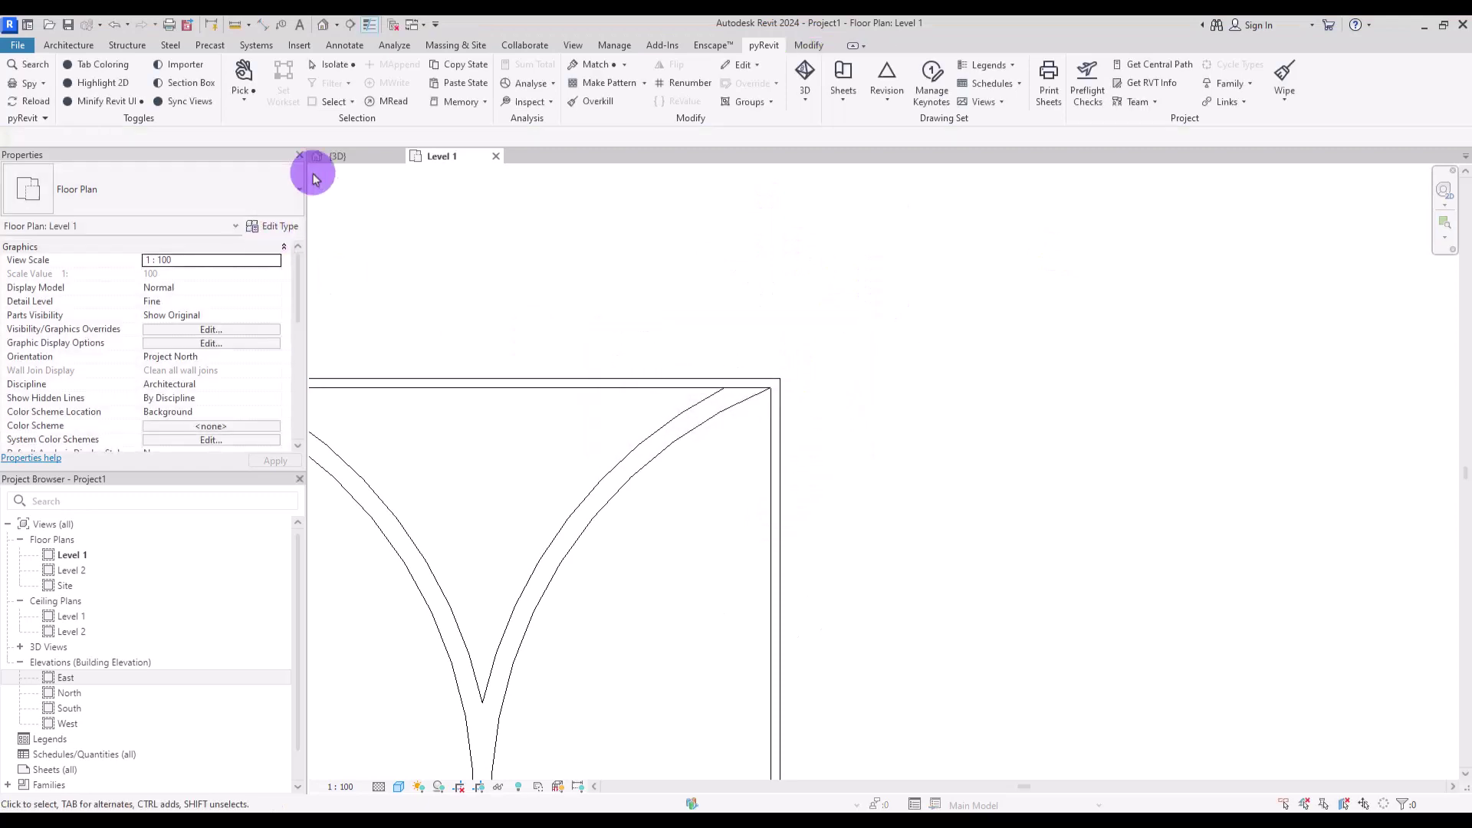
{"action": "left_click", "coordinate": [332, 156]}
{"action": "left_click", "coordinate": [529, 385]}
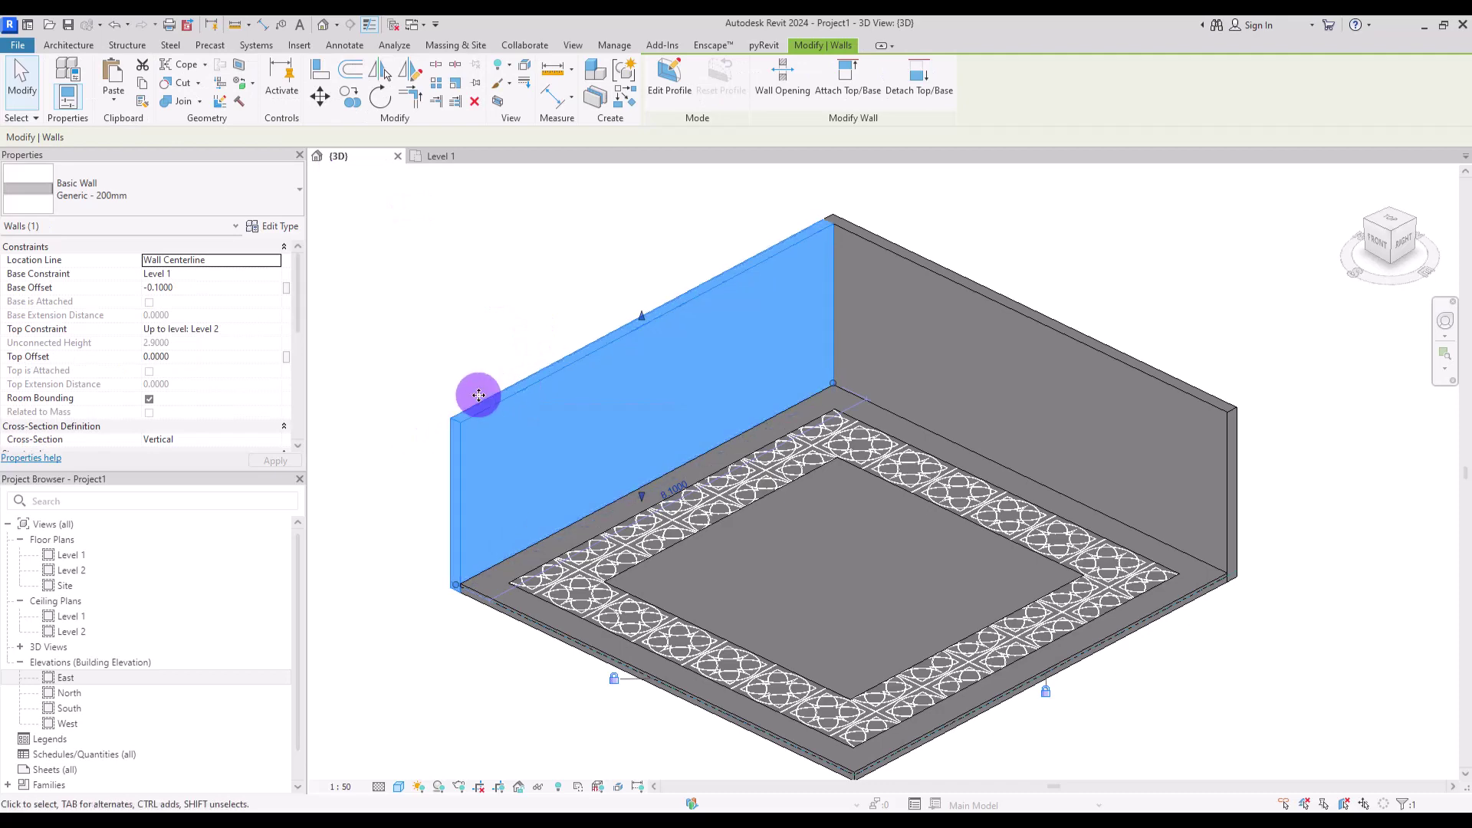
{"action": "left_click", "coordinate": [270, 228]}
{"action": "left_click", "coordinate": [355, 314]}
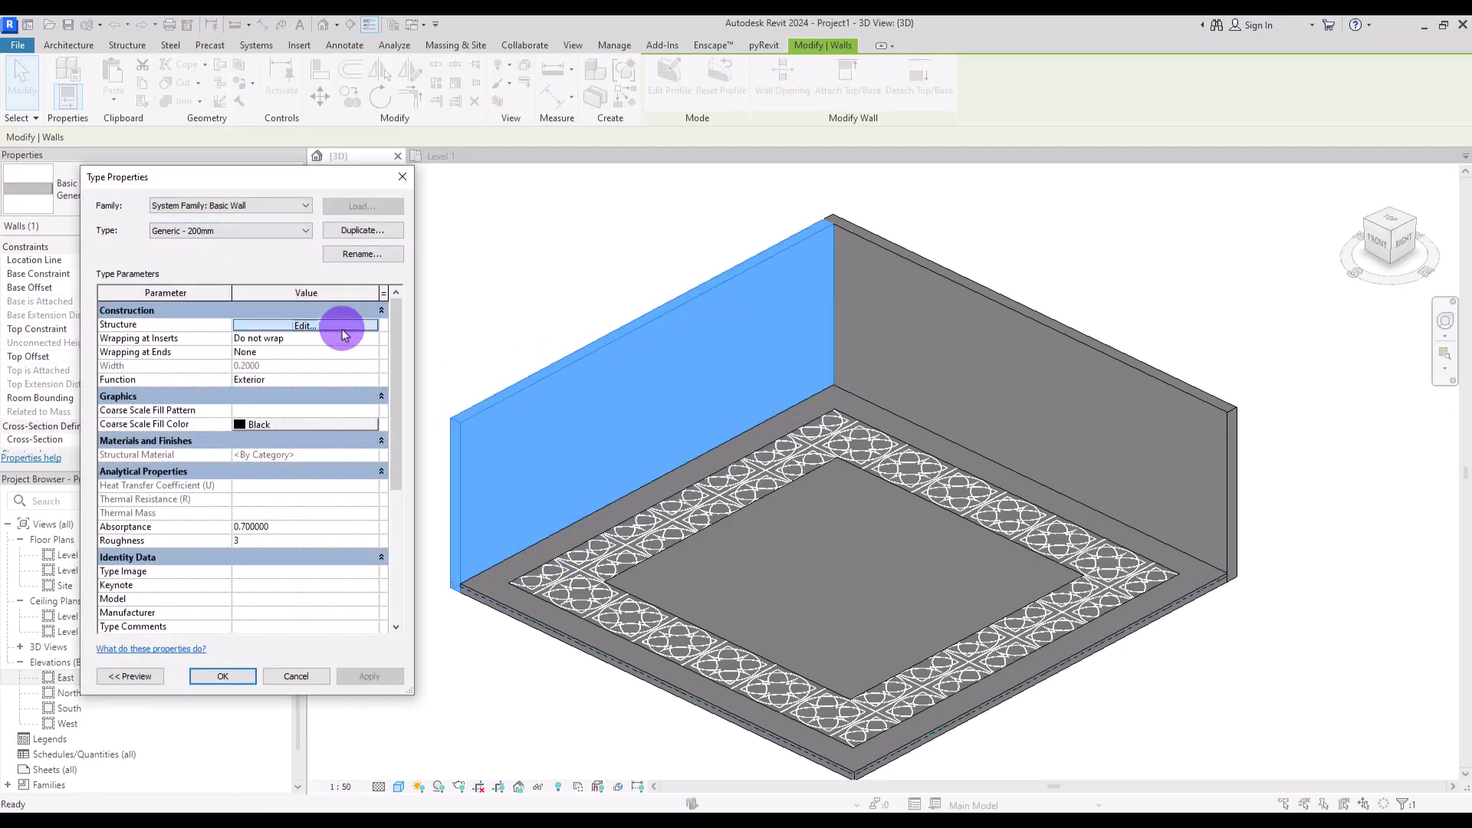
{"action": "left_click", "coordinate": [217, 336]}
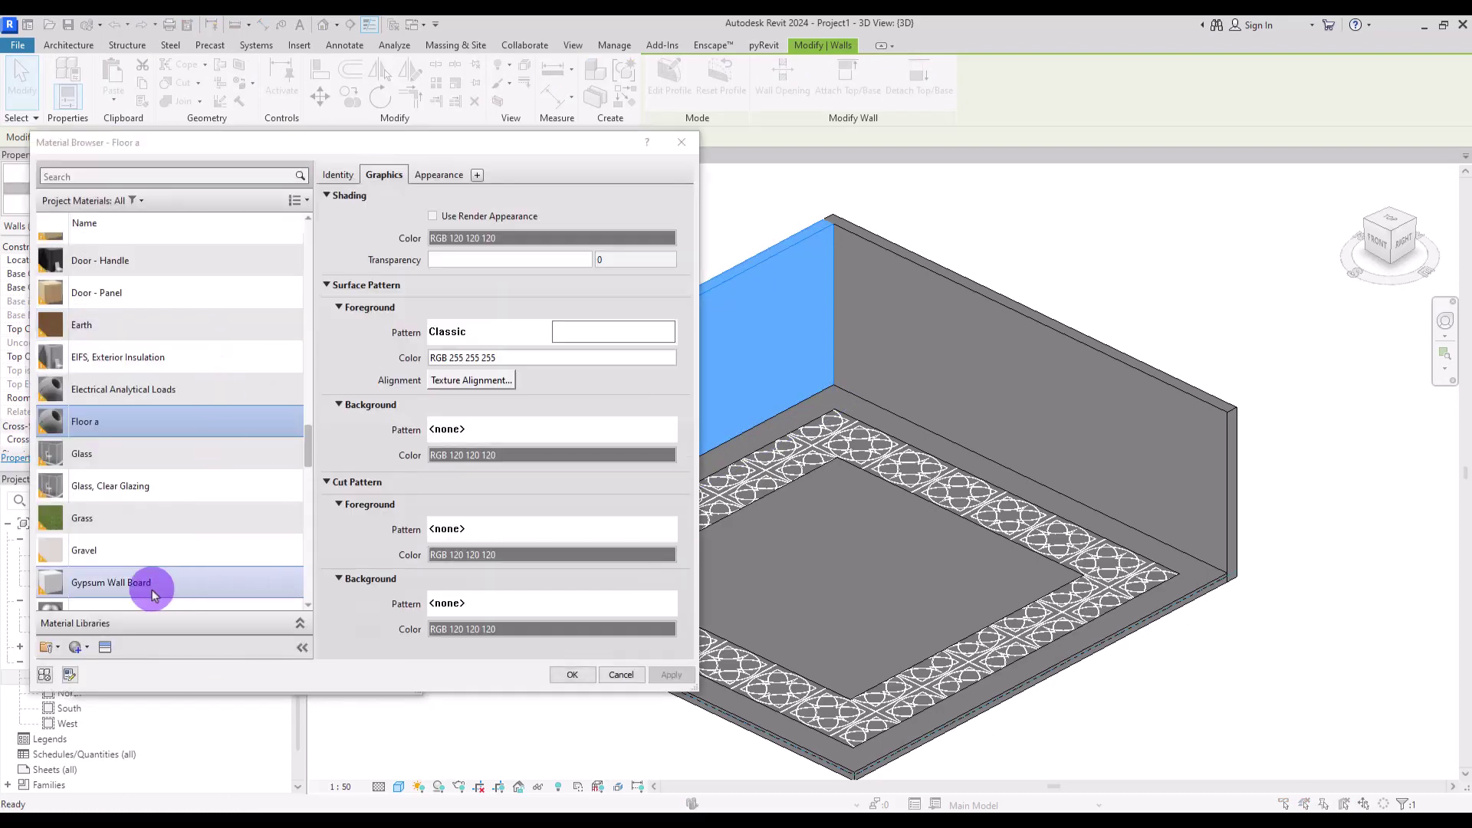
- Create a new material and name it Wall A
{"action": "left_click", "coordinate": [77, 647]}
{"action": "left_click", "coordinate": [99, 660]}
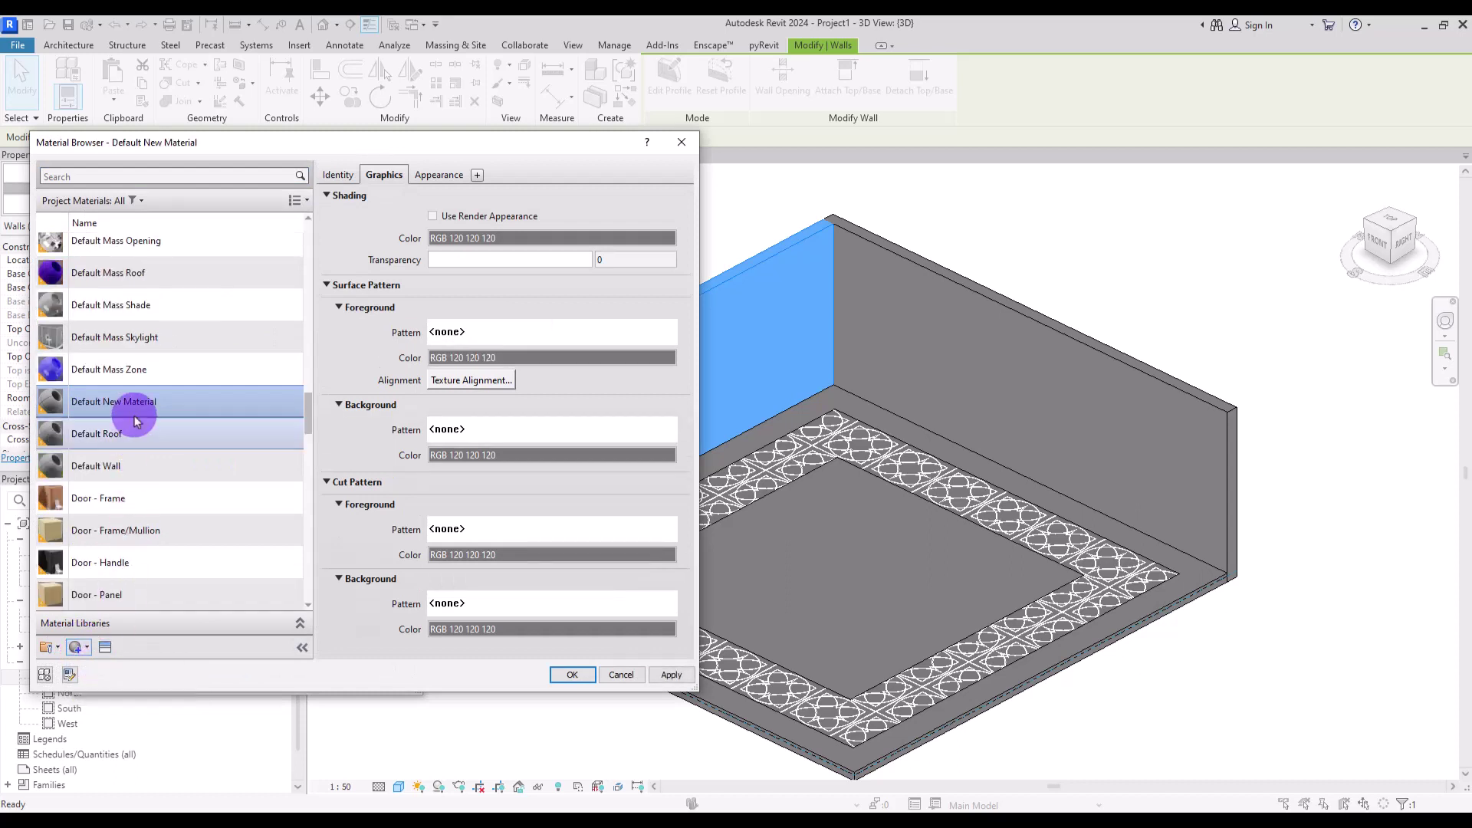
{"action": "right_click", "coordinate": [136, 401]}
{"action": "left_click", "coordinate": [172, 459]}
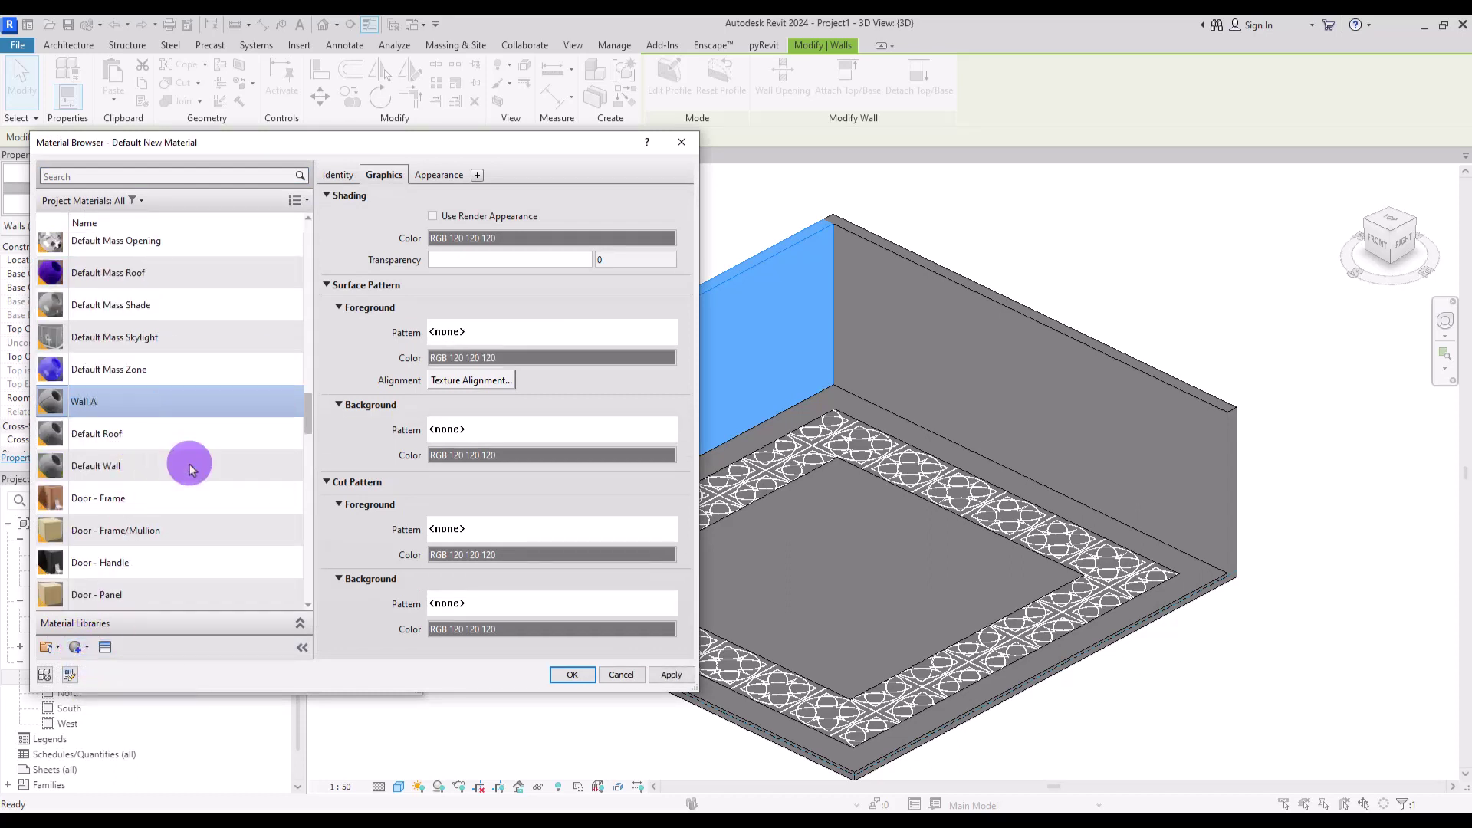
{"action": "key", "text": "Return"}
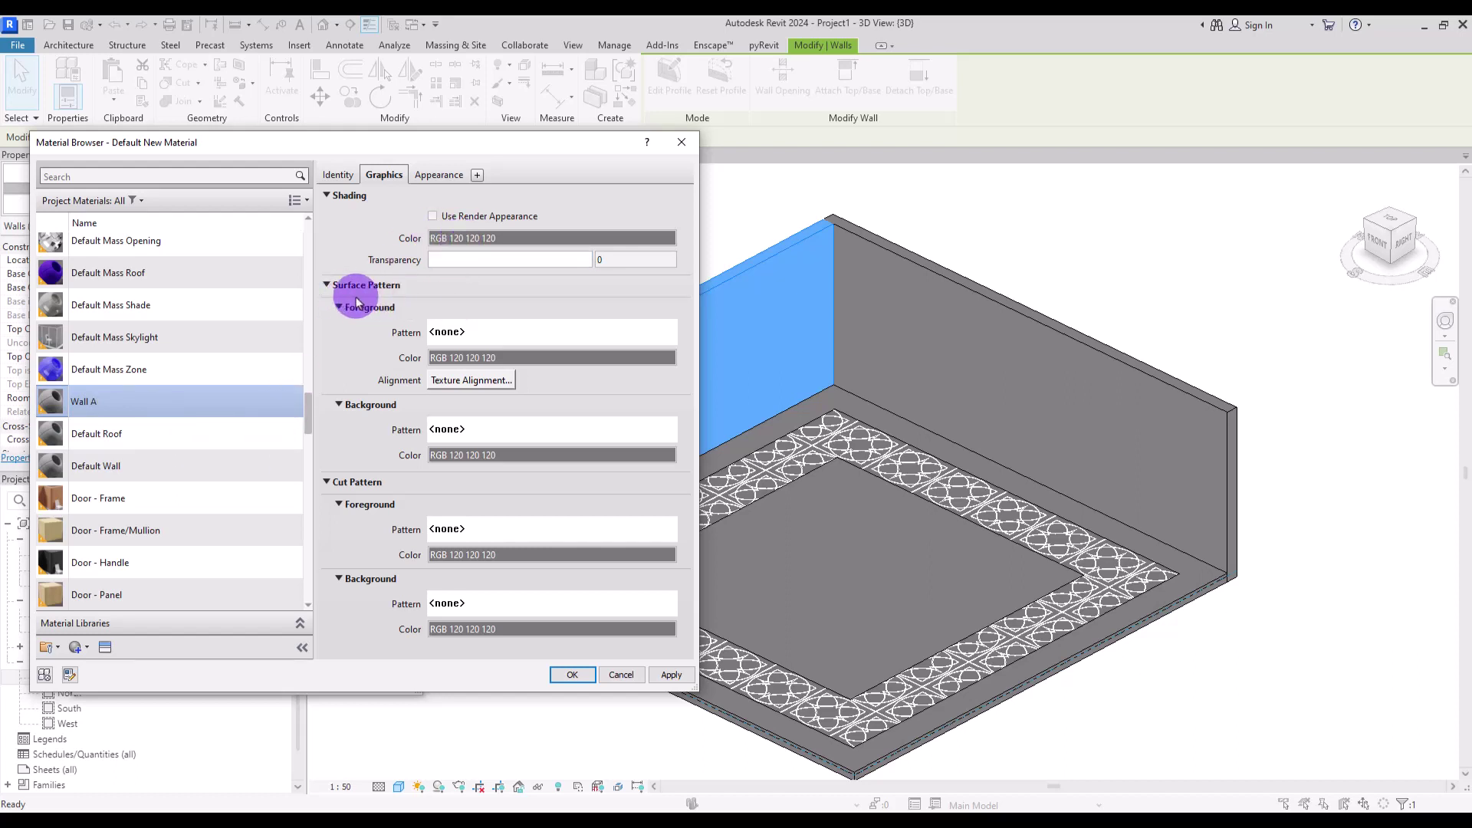
- Set the foreground surface pattern of Wall A to the model pattern Tile
{"action": "left_click", "coordinate": [548, 329]}
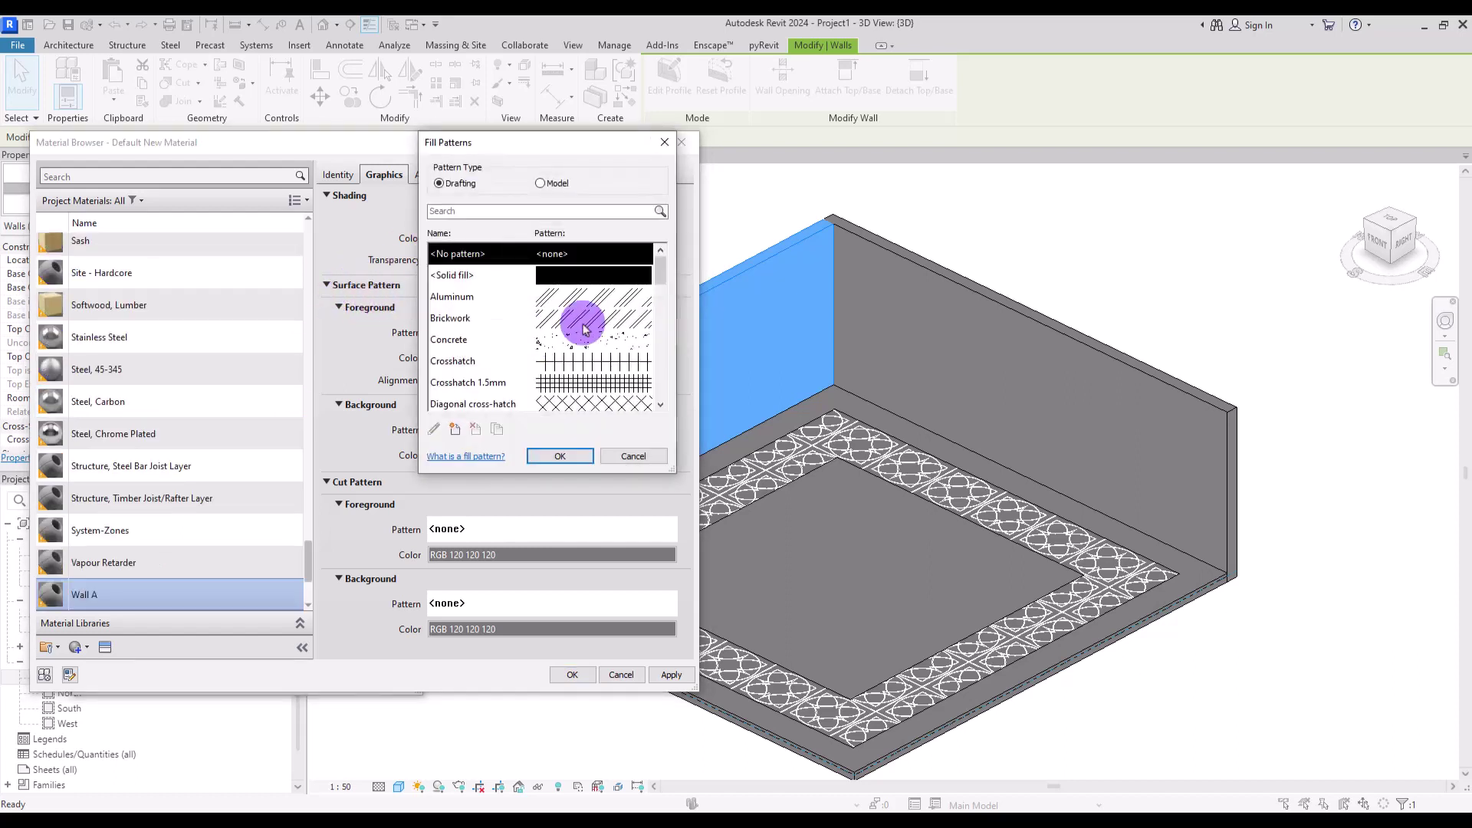
{"action": "left_click", "coordinate": [541, 184]}
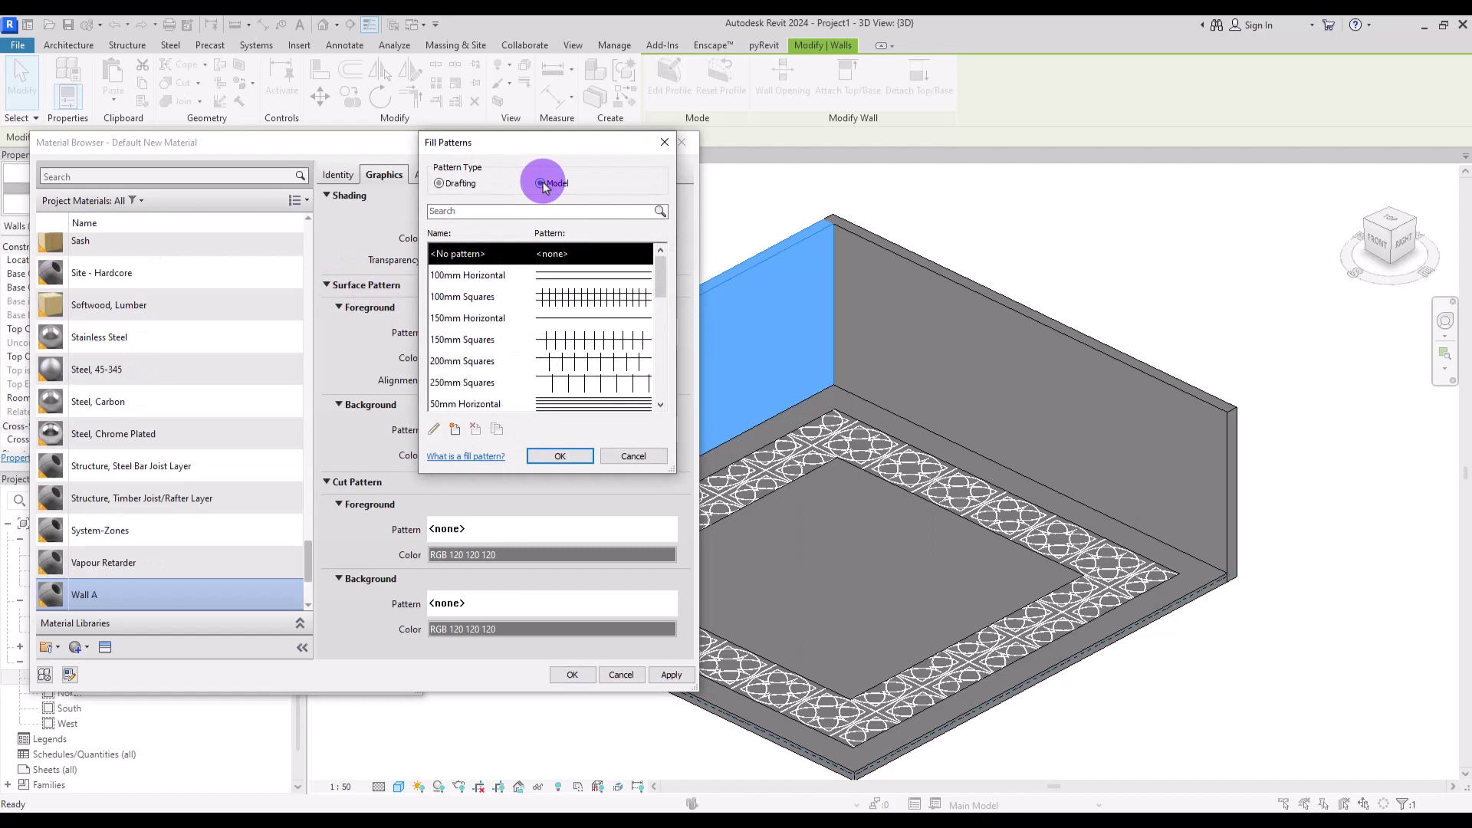
{"action": "left_click_drag", "start_coordinate": [659, 264], "coordinate": [682, 359]}
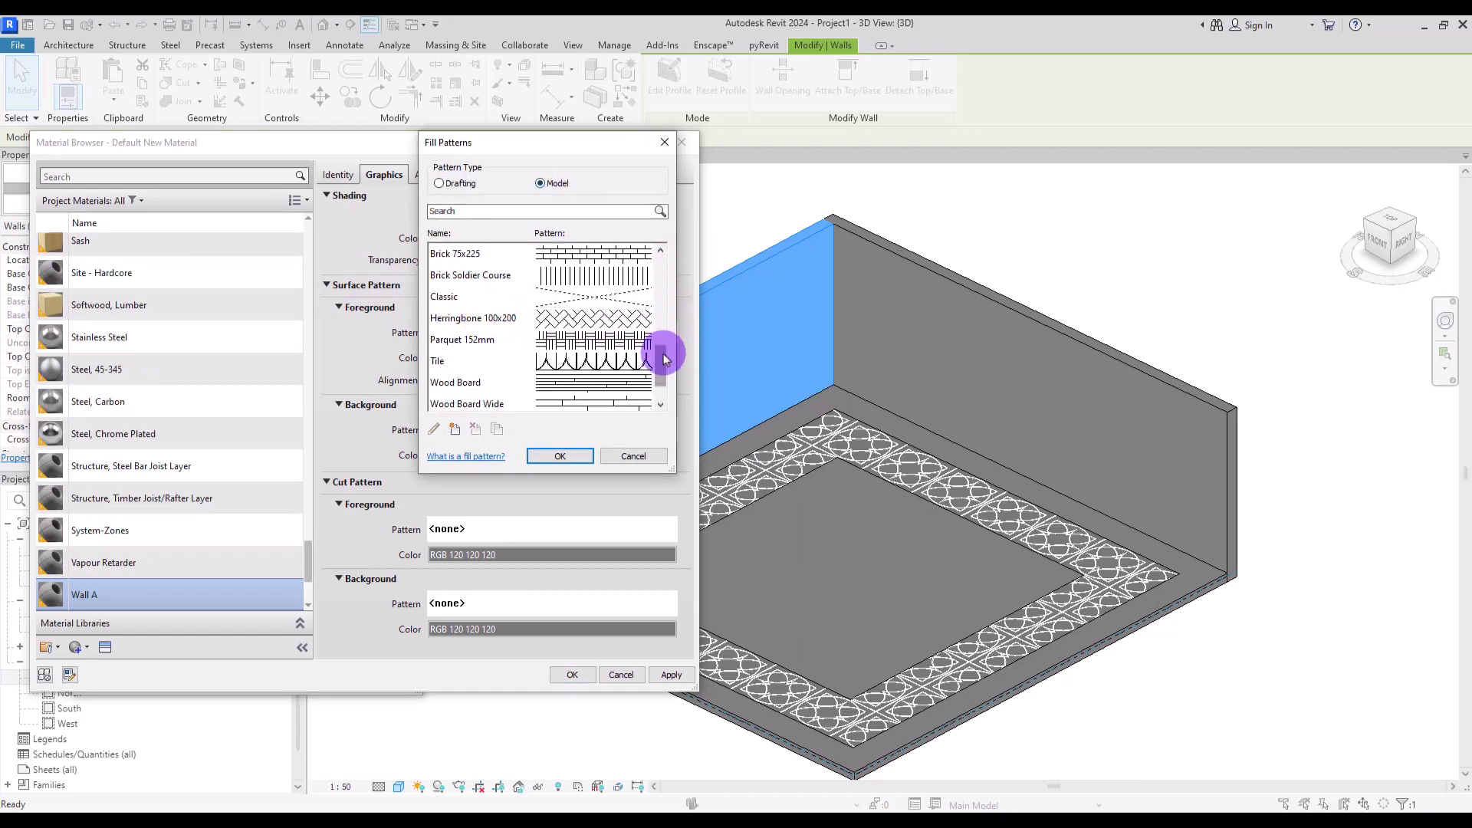
{"action": "left_click", "coordinate": [602, 368]}
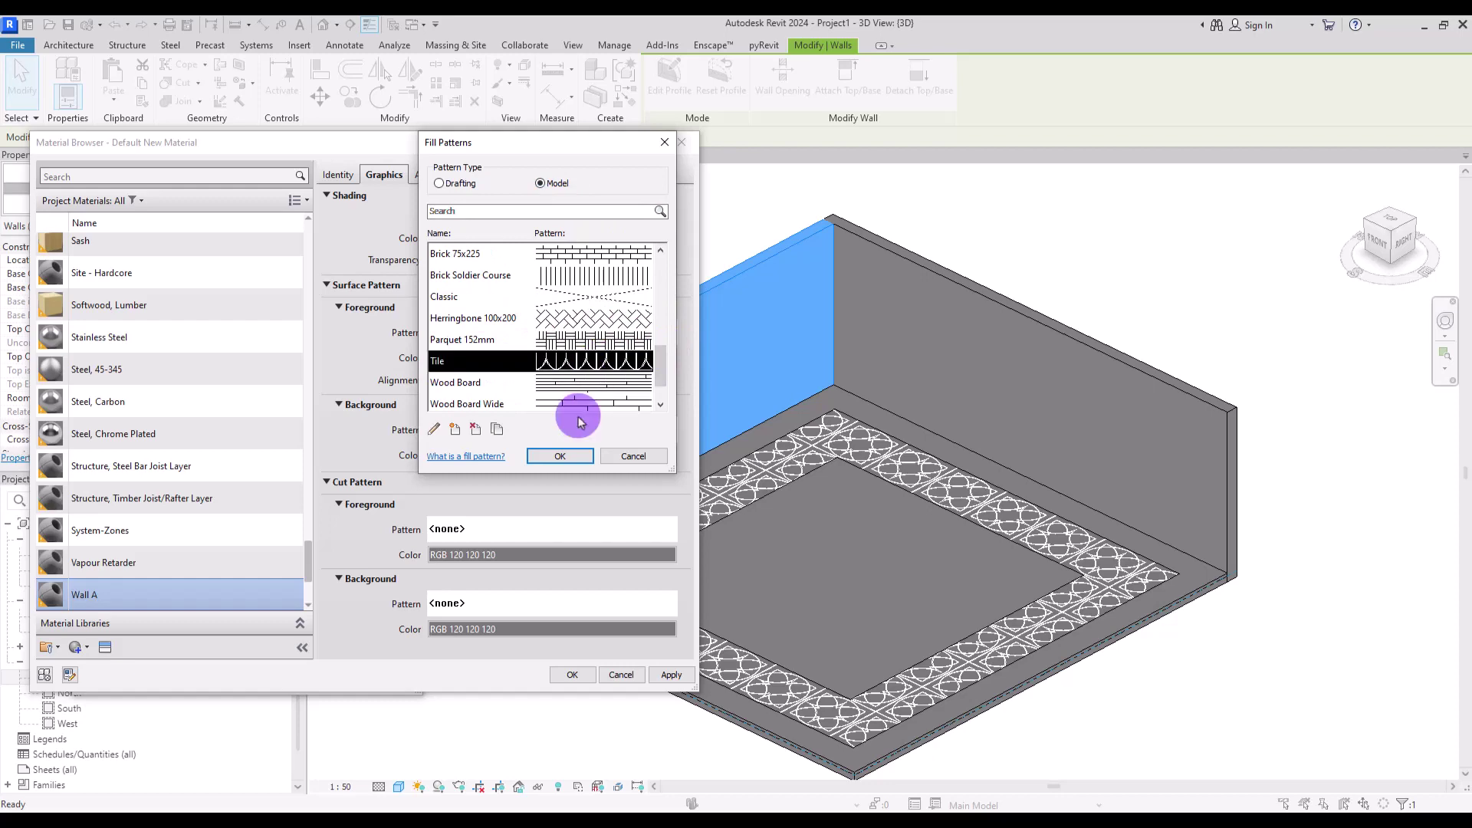
{"action": "left_click", "coordinate": [560, 456]}
{"action": "left_click", "coordinate": [602, 331]}
{"action": "left_click", "coordinate": [661, 145]}
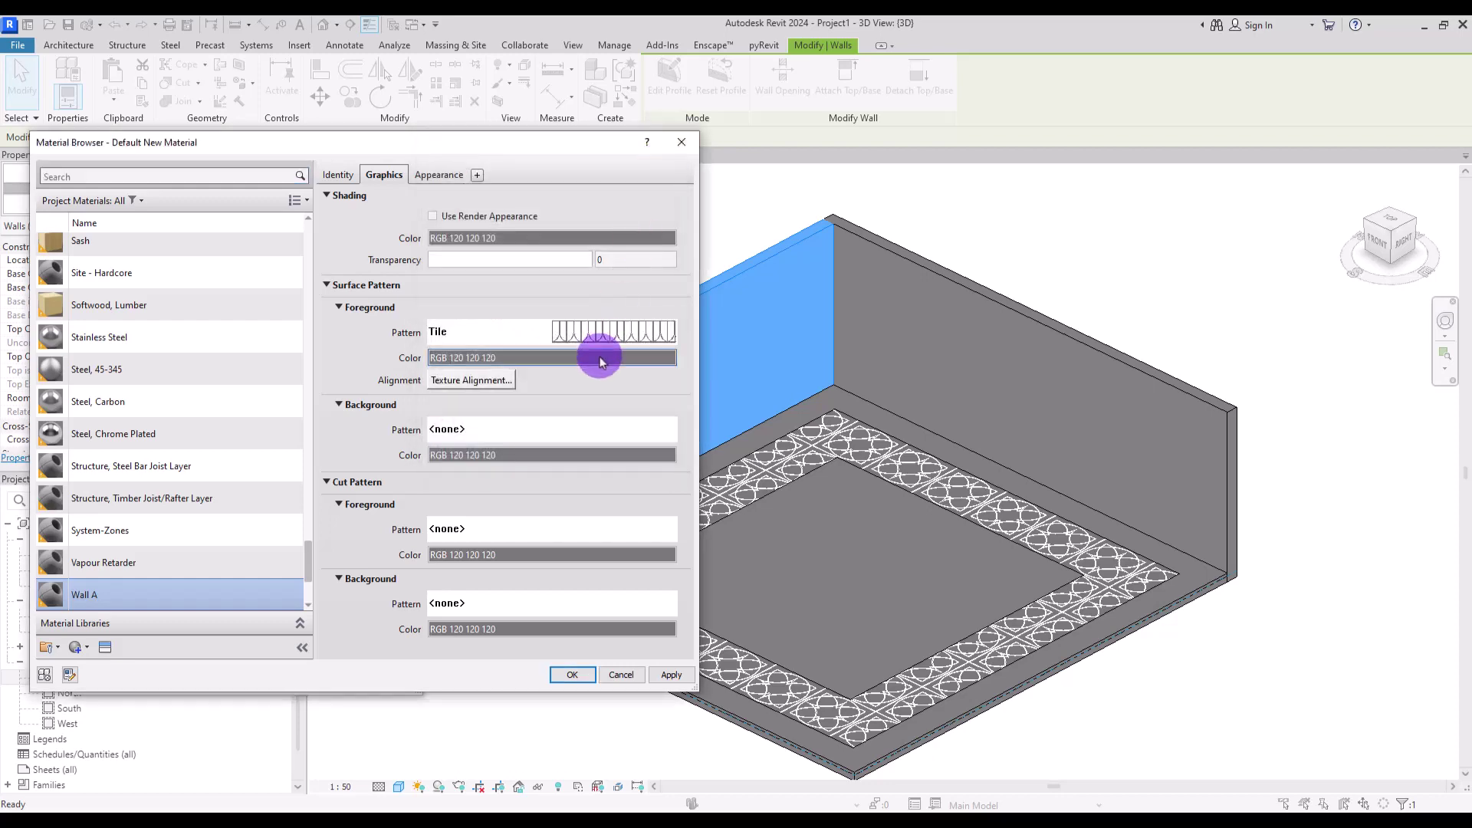
- Set the foreground surface pattern colour to dark green, RGB 36 72 40
{"action": "left_click", "coordinate": [602, 358]}
{"action": "left_click", "coordinate": [264, 357]}
{"action": "left_click", "coordinate": [434, 394]}
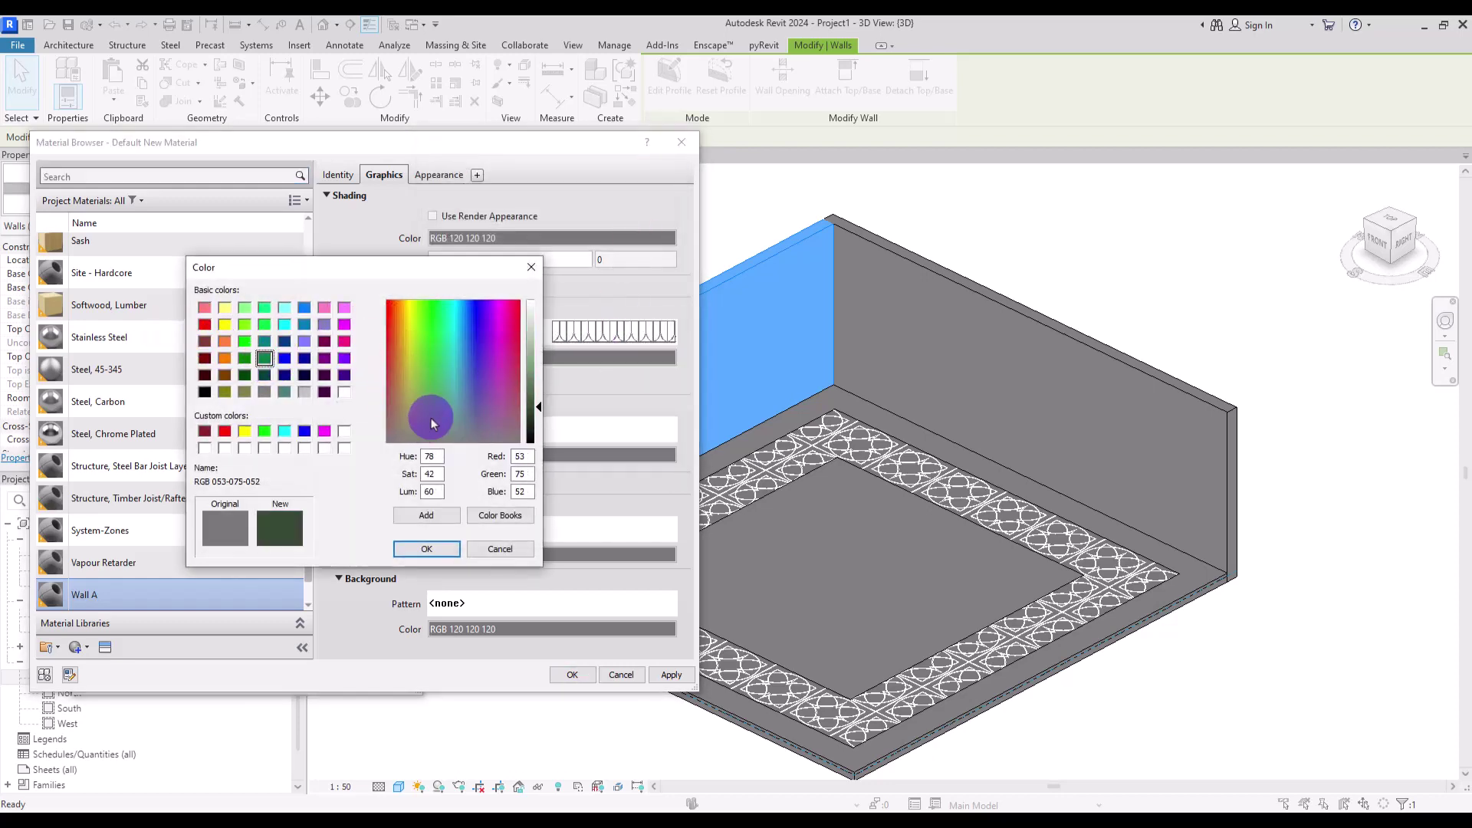
{"action": "left_click", "coordinate": [535, 413]}
{"action": "left_click", "coordinate": [430, 521]}
{"action": "left_click", "coordinate": [426, 549]}
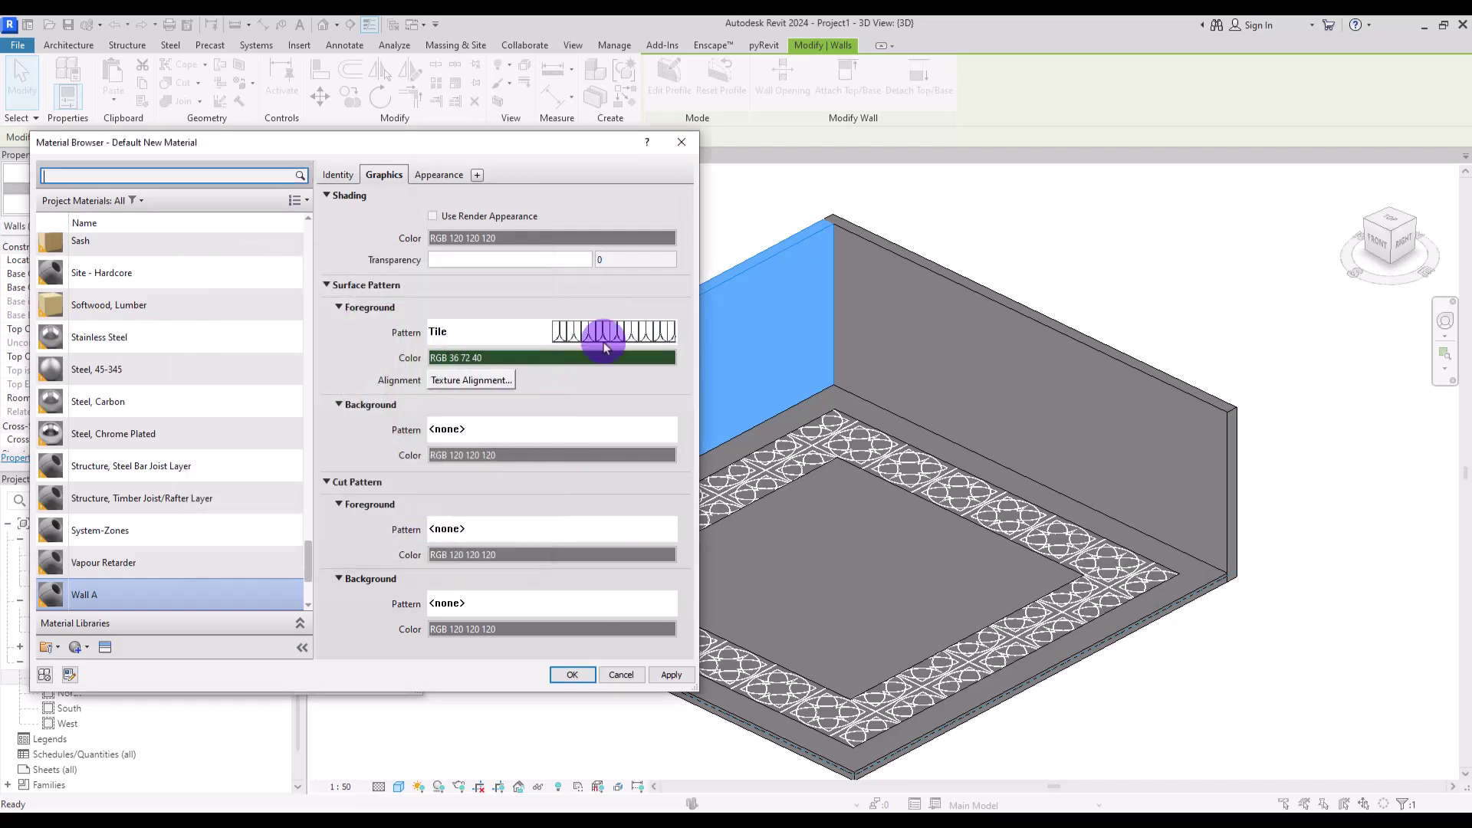
- Set the Wall A shading colour to RGB 243 243 243 and apply the material to the wall type
{"action": "left_click", "coordinate": [536, 238]}
{"action": "left_click", "coordinate": [537, 322]}
{"action": "left_click", "coordinate": [537, 316]}
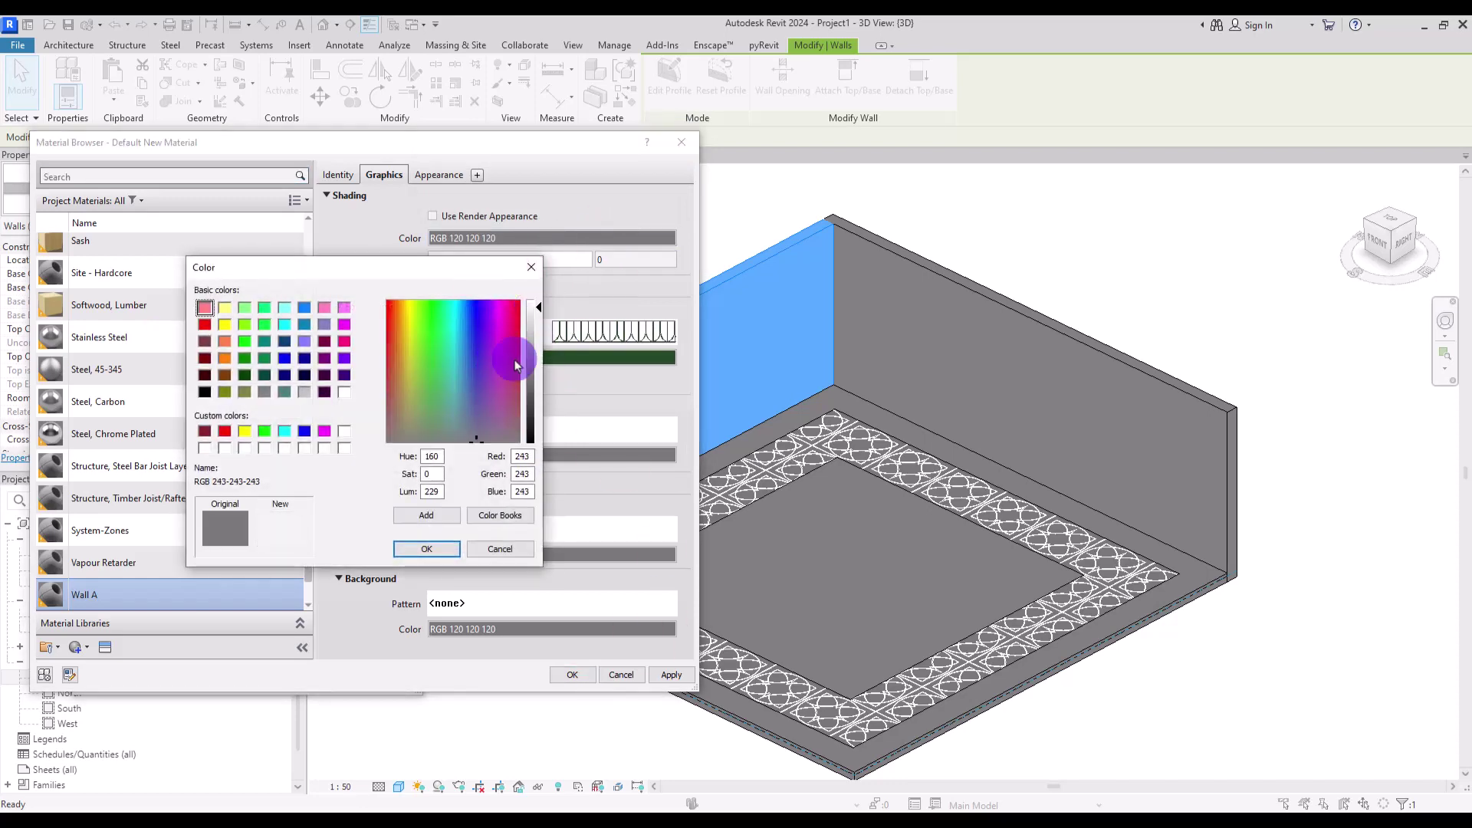
{"action": "left_click", "coordinate": [427, 549]}
{"action": "left_click", "coordinate": [671, 674]}
{"action": "left_click", "coordinate": [577, 675]}
{"action": "left_click", "coordinate": [229, 664]}
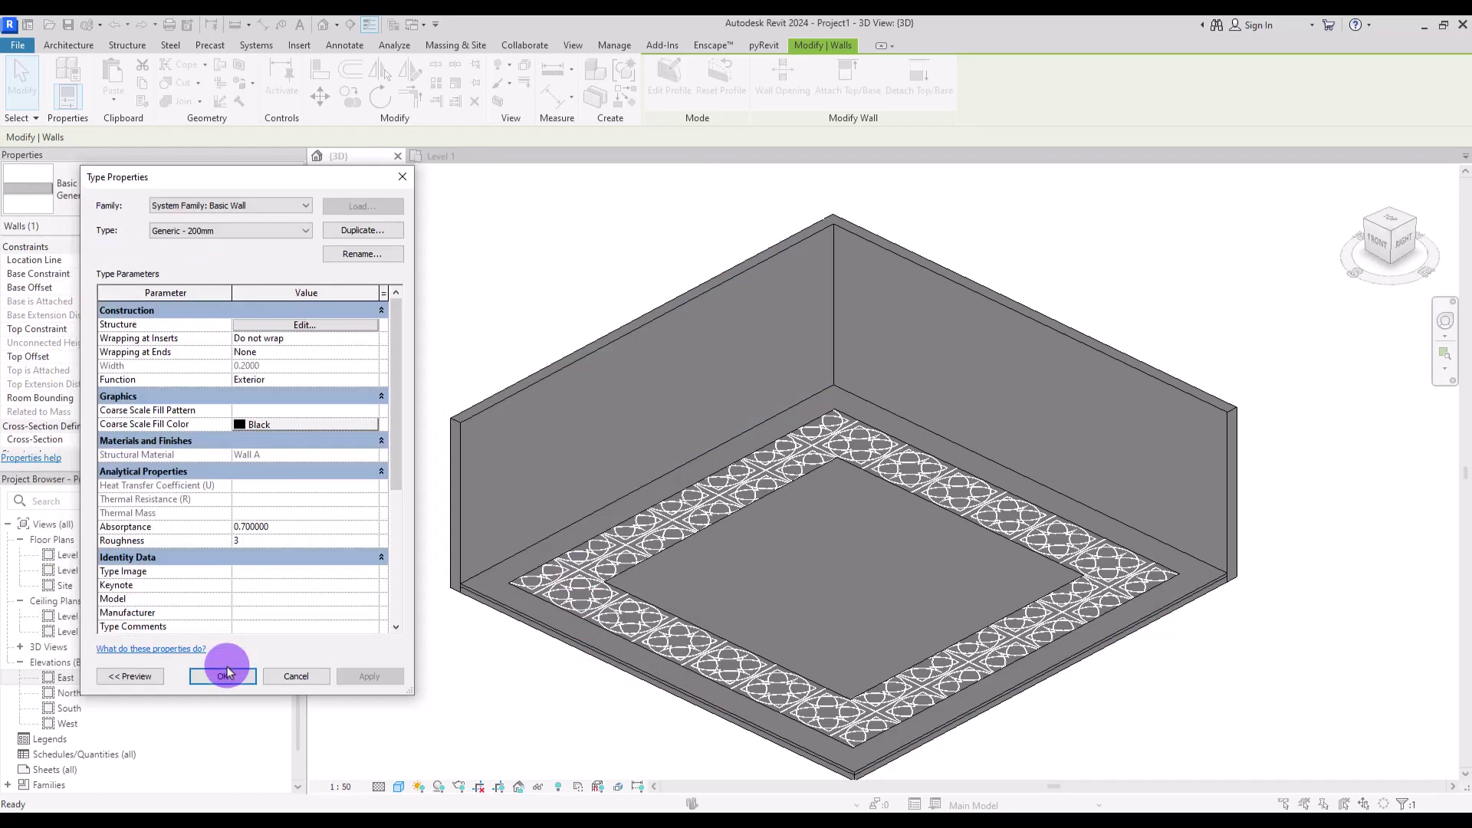
{"action": "left_click", "coordinate": [223, 670]}
- Examine the tile pattern on the walls up close in 3D and its source lines in the Level 1 plan
{"action": "key", "text": "Escape"}
{"action": "scroll", "coordinate": [741, 447], "scroll_direction": "up", "scroll_amount": 5}
{"action": "middle_click_drag", "start_coordinate": [861, 654], "coordinate": [644, 402], "text": "shift"}
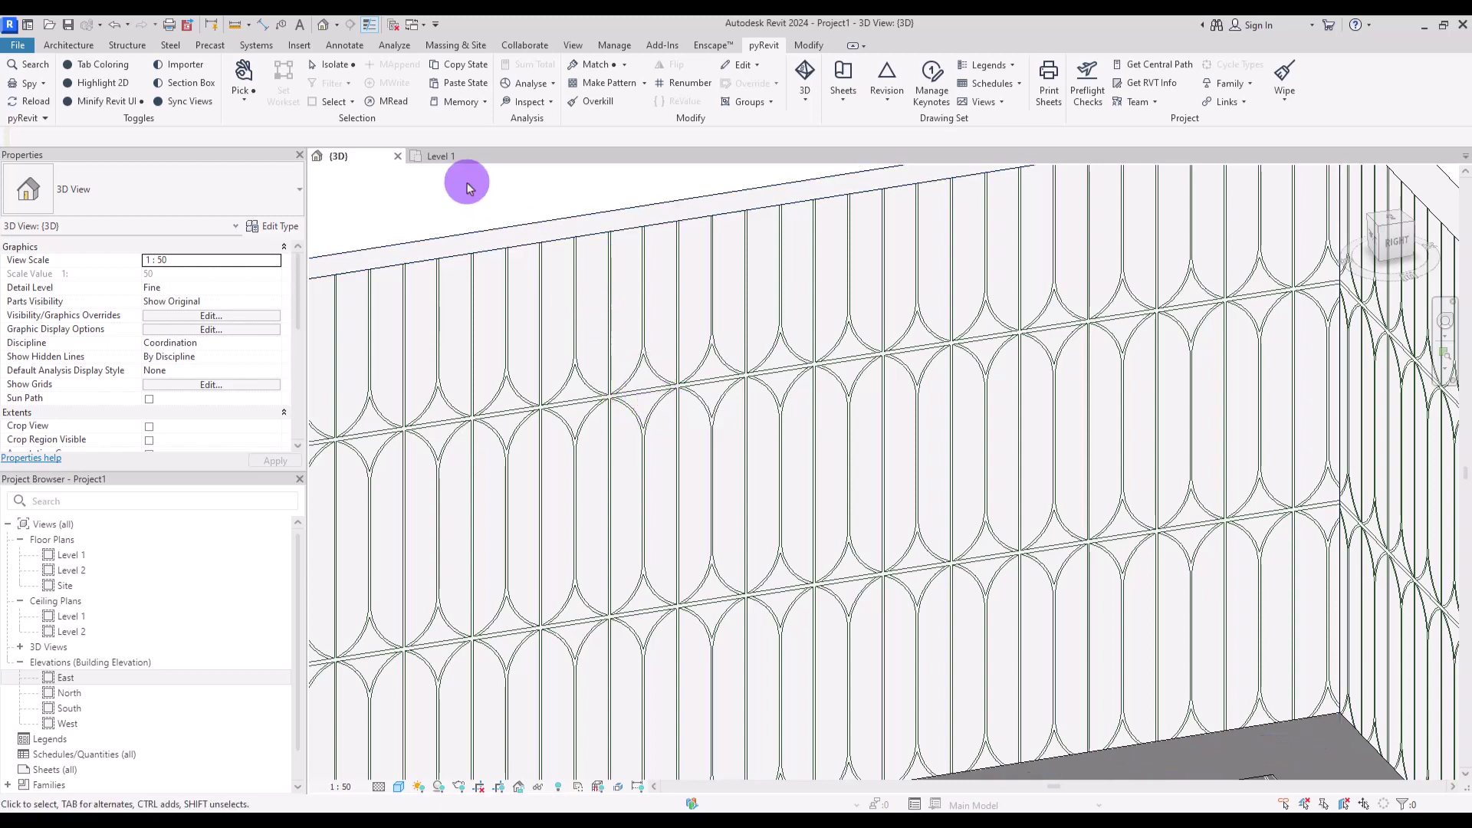
{"action": "left_click", "coordinate": [450, 154]}
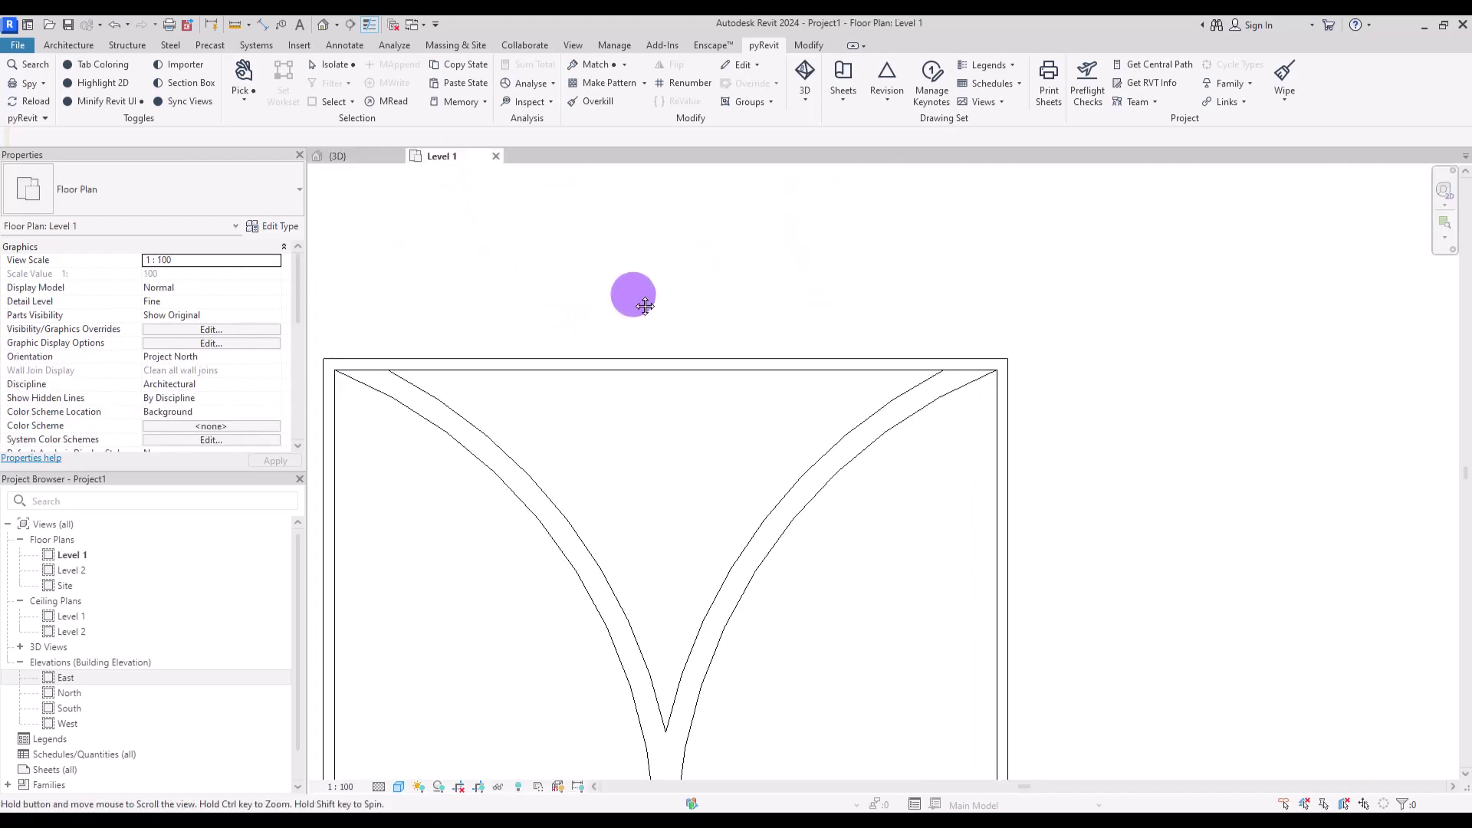
{"action": "middle_click_drag", "start_coordinate": [644, 305], "coordinate": [716, 246]}
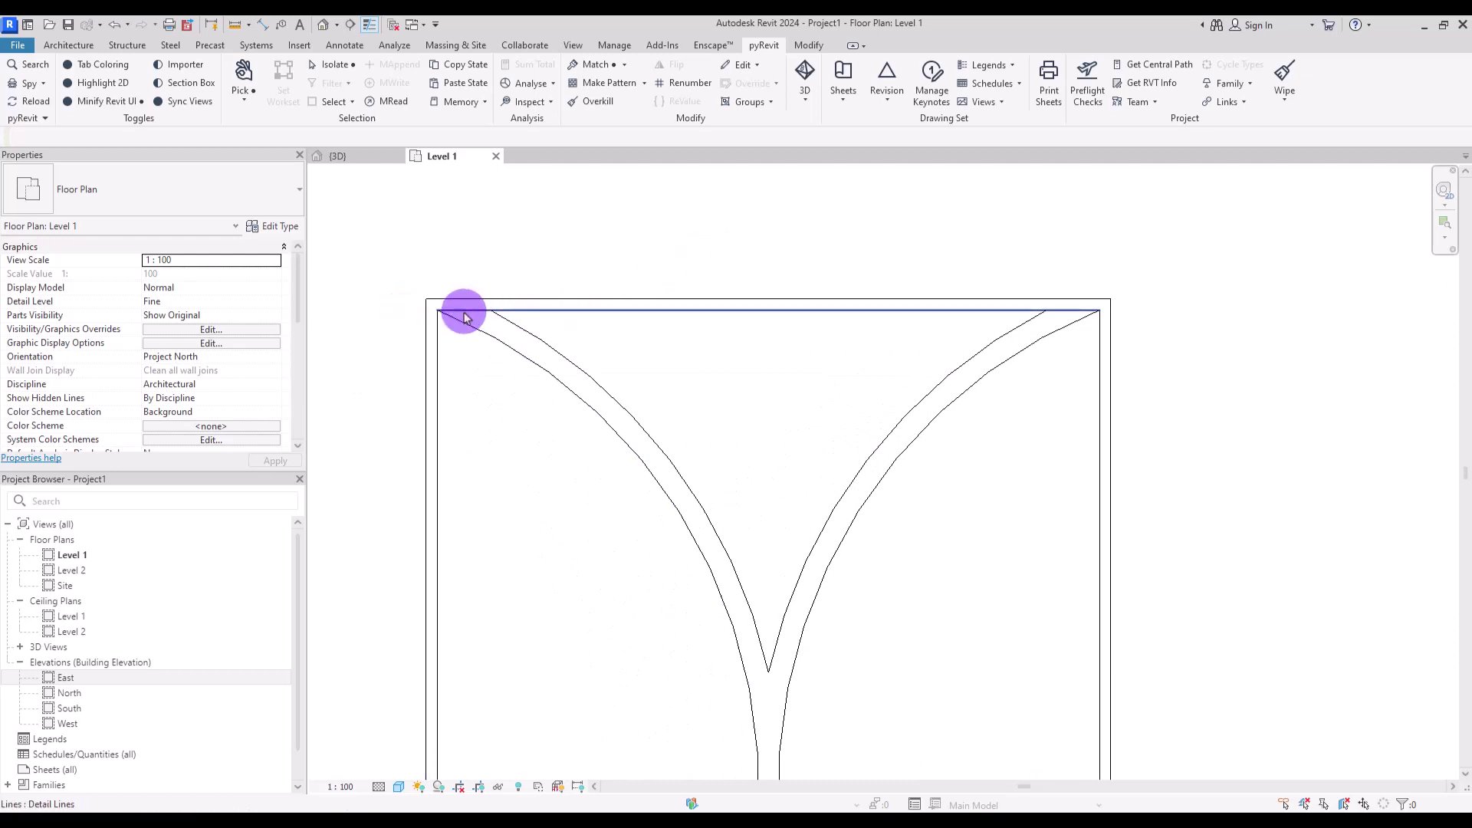
{"action": "key", "text": "Tab"}
{"action": "left_click", "coordinate": [575, 315]}
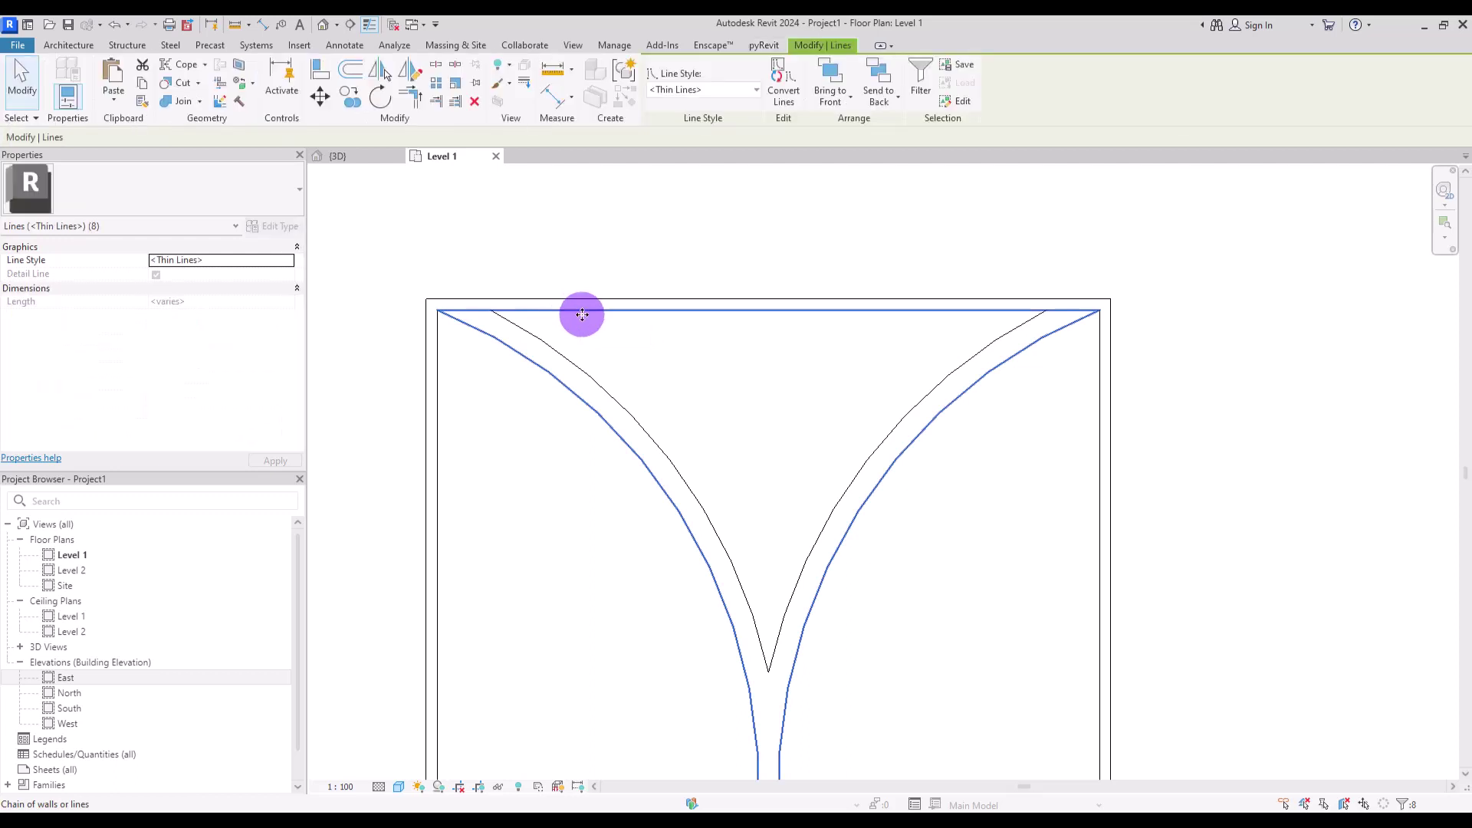
{"action": "left_click", "coordinate": [470, 445]}
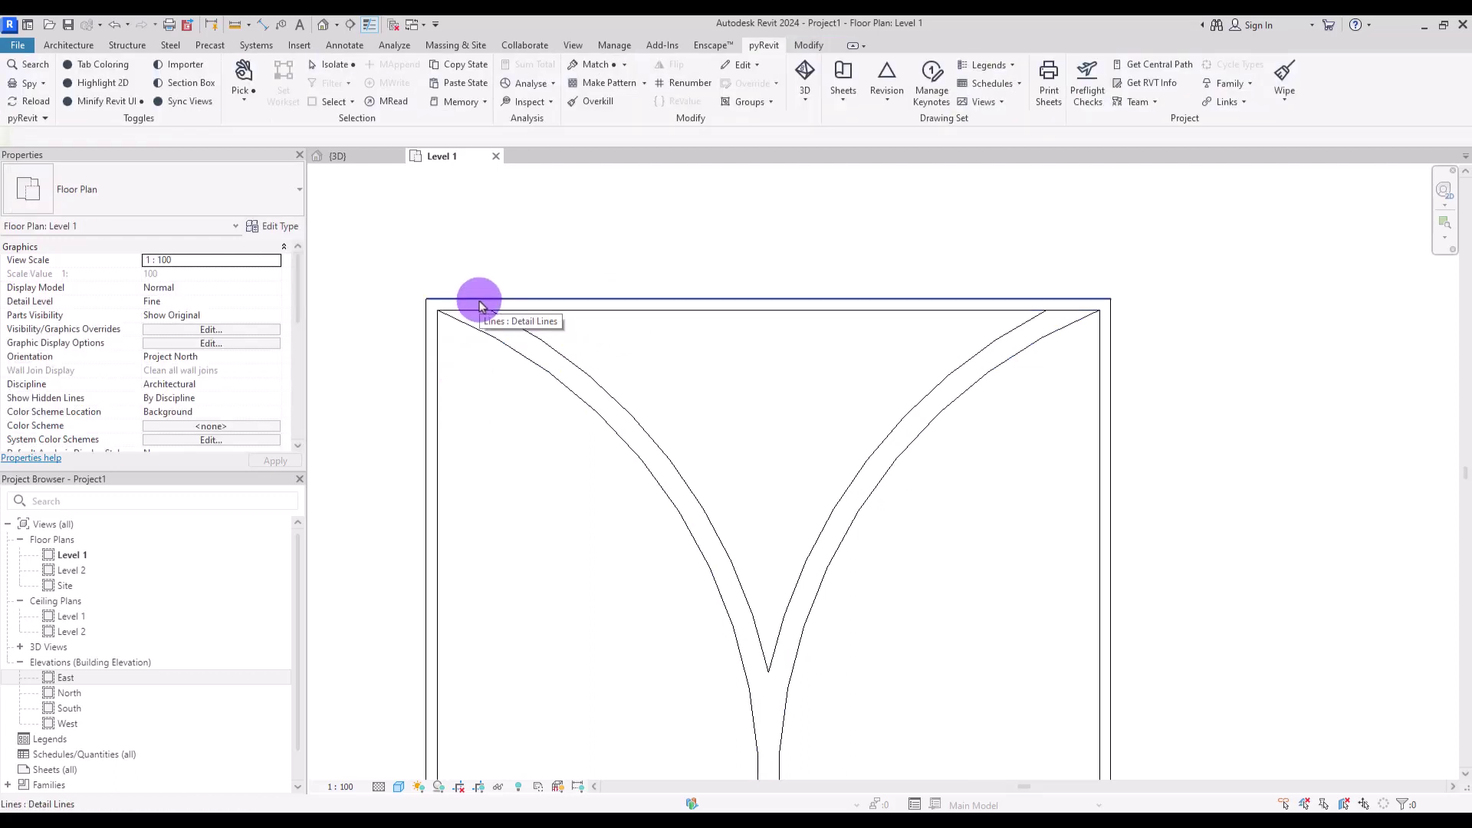
{"action": "scroll", "coordinate": [907, 280], "scroll_direction": "down", "scroll_amount": 4}
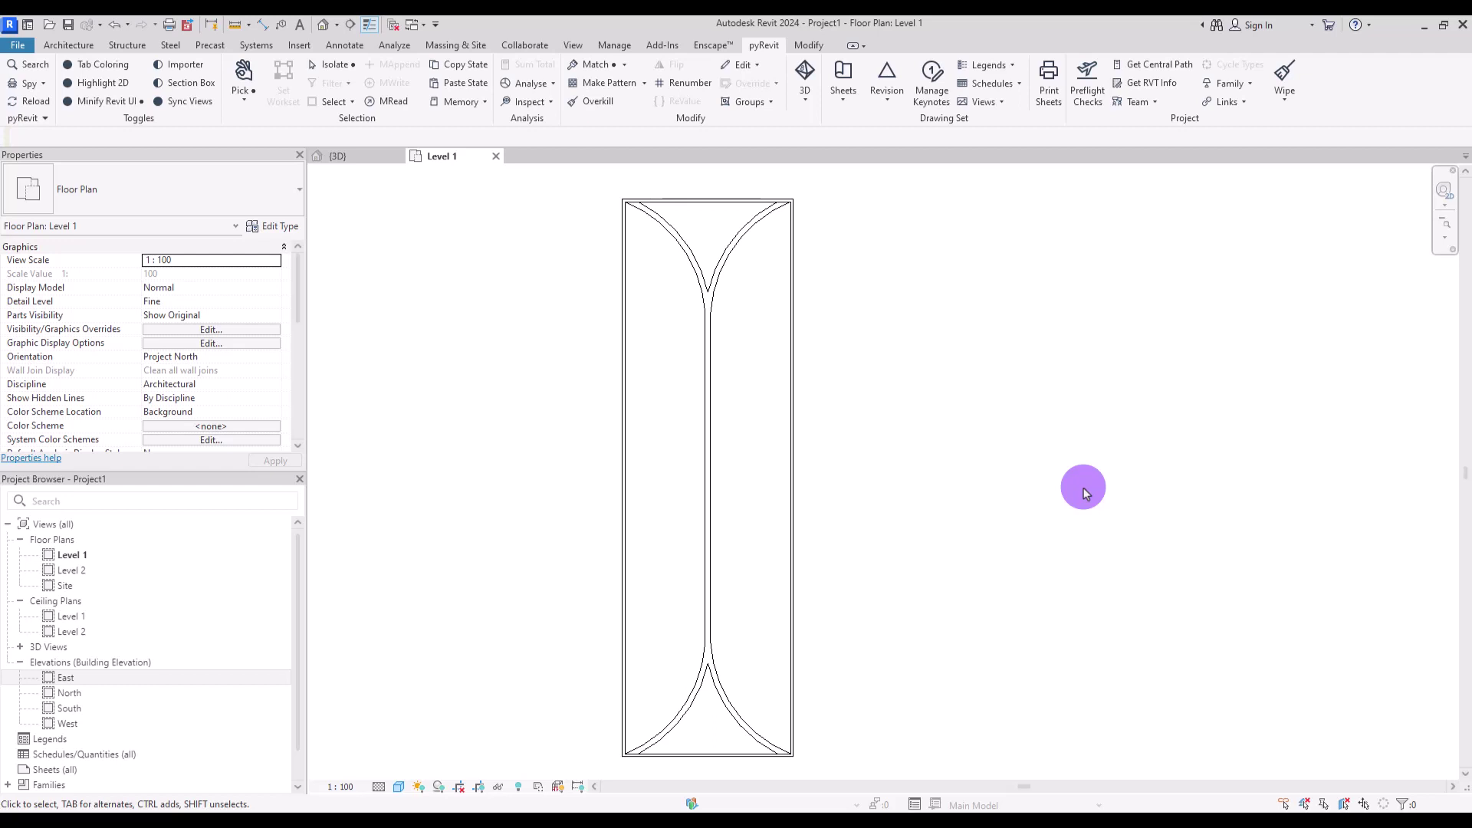
{"action": "key", "text": "ctrl+z"}
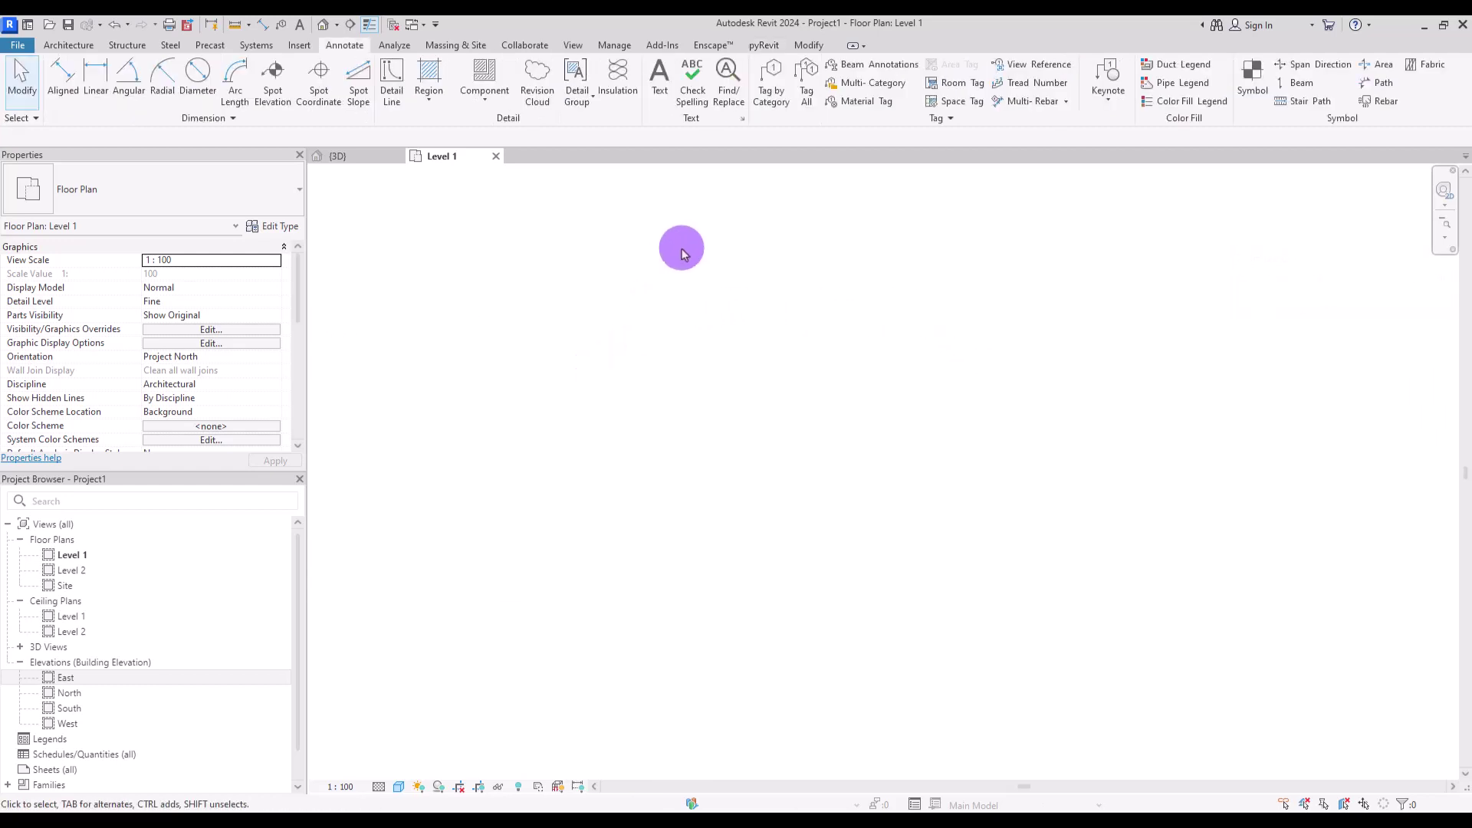
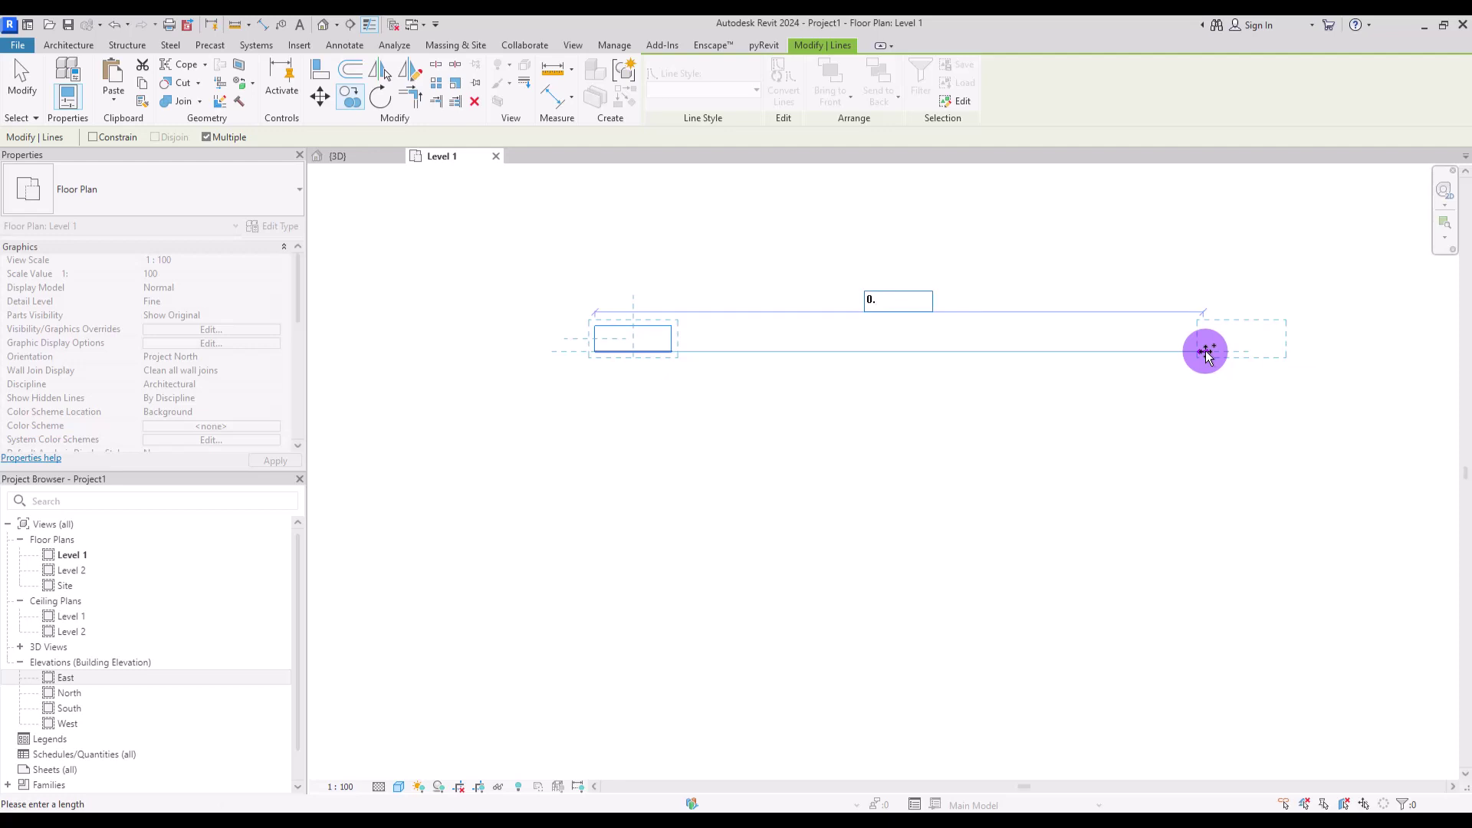
- Copy the rectangle repeatedly along the horizontal at 0.31 spacing to form a row of eight
{"action": "key", "text": "Return"}
{"action": "key", "text": "Return"}
{"action": "key", "text": "Return"}
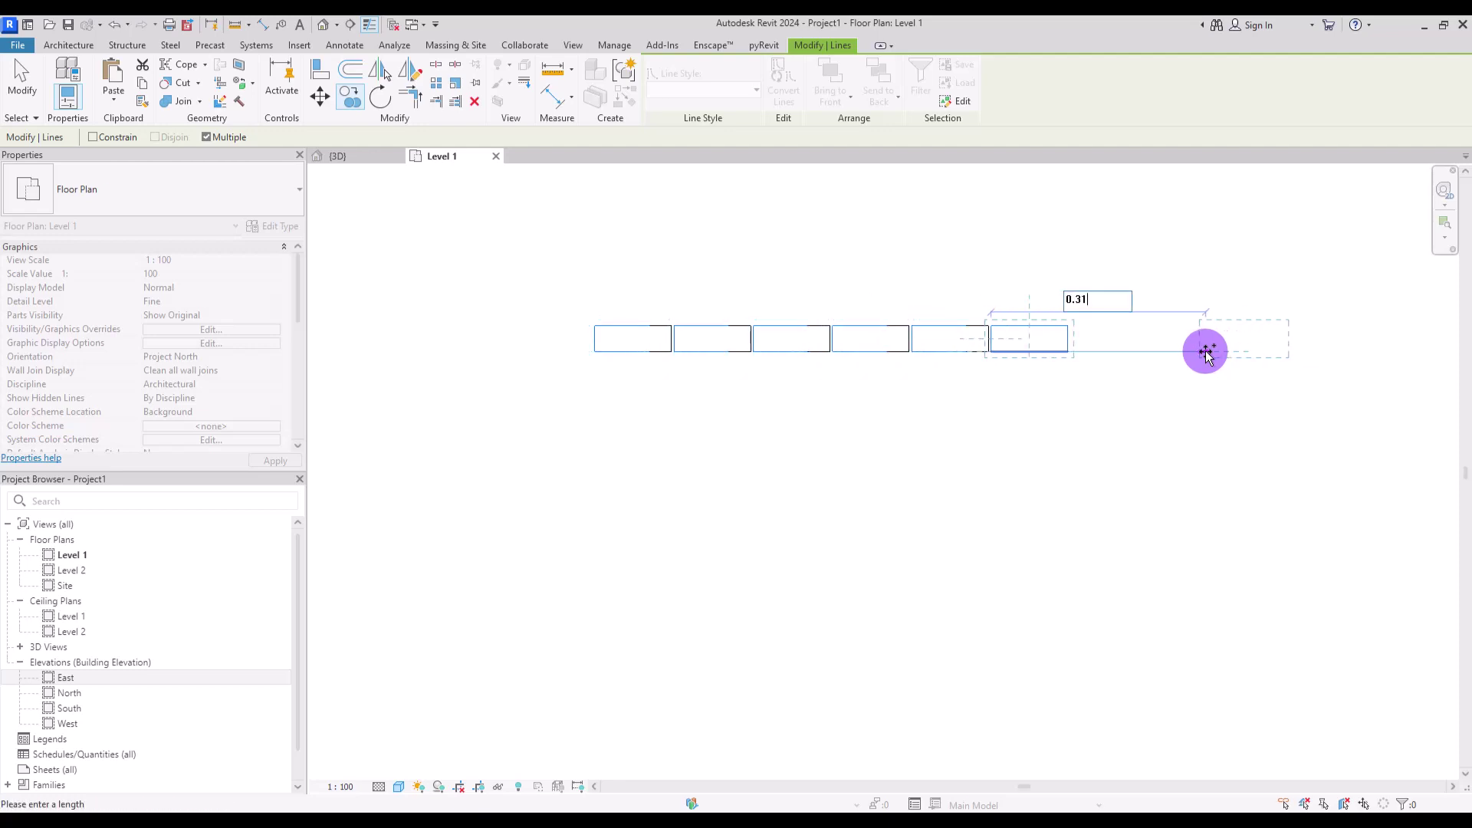
{"action": "key", "text": "Return"}
{"action": "key", "text": "Return"}
{"action": "key", "text": "Escape"}
- Copy the whole row of eight rectangles straight down as a second row, leaving a narrow joint between them
{"action": "left_click_drag", "start_coordinate": [527, 278], "coordinate": [1249, 401]}
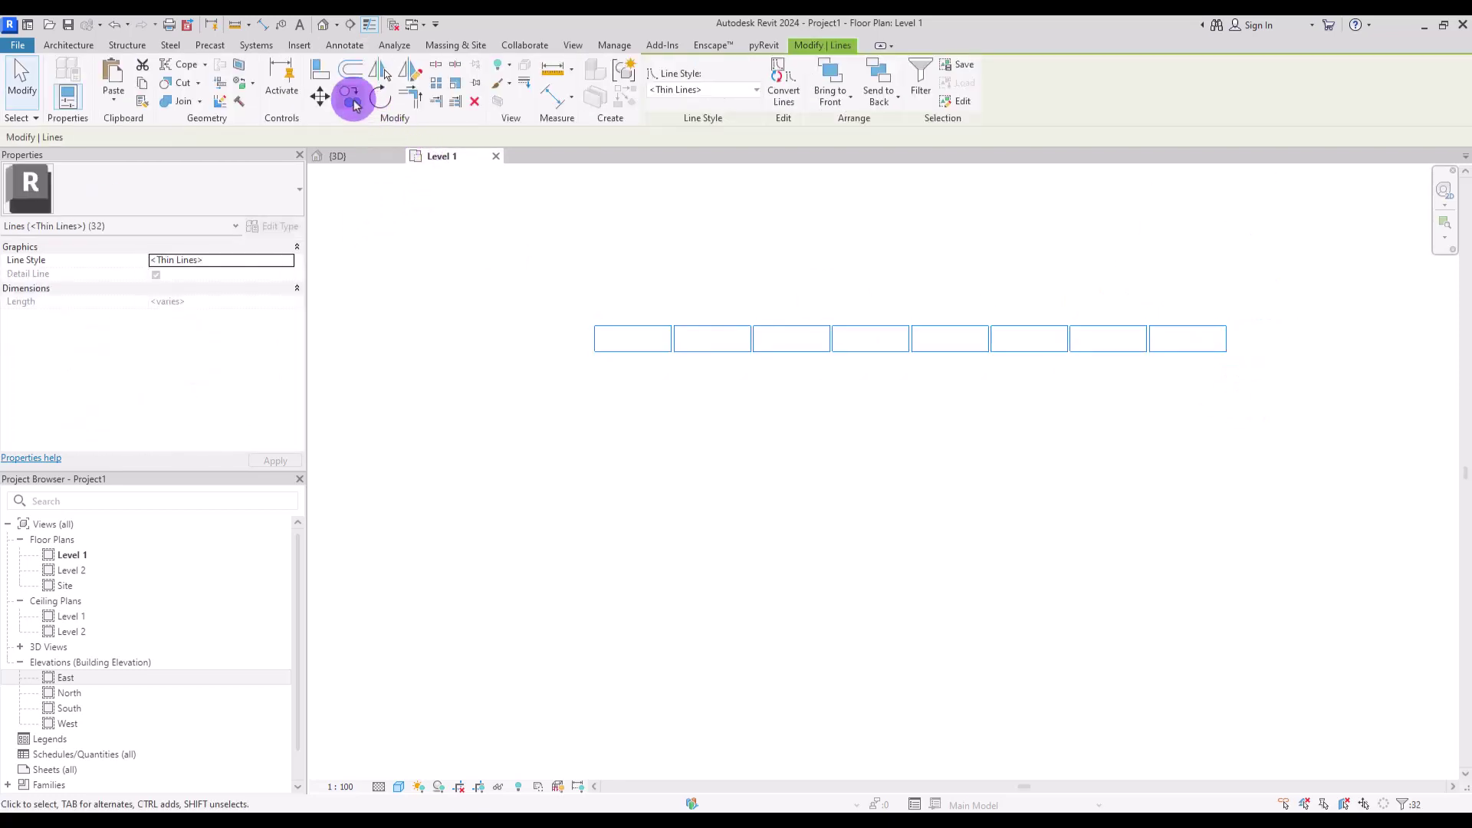
{"action": "left_click", "coordinate": [353, 102]}
{"action": "left_click", "coordinate": [595, 329]}
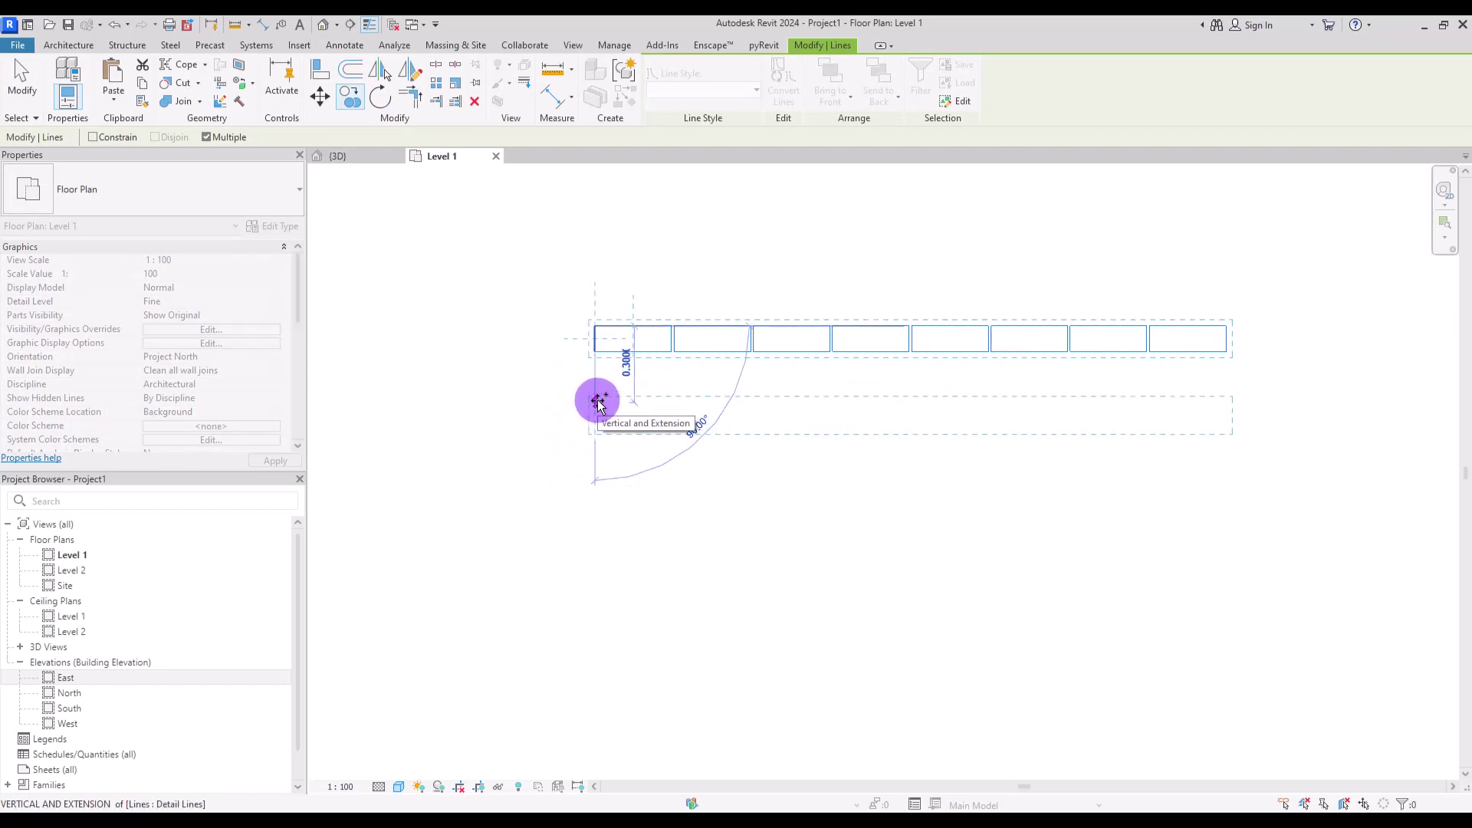
{"action": "key", "text": "Return"}
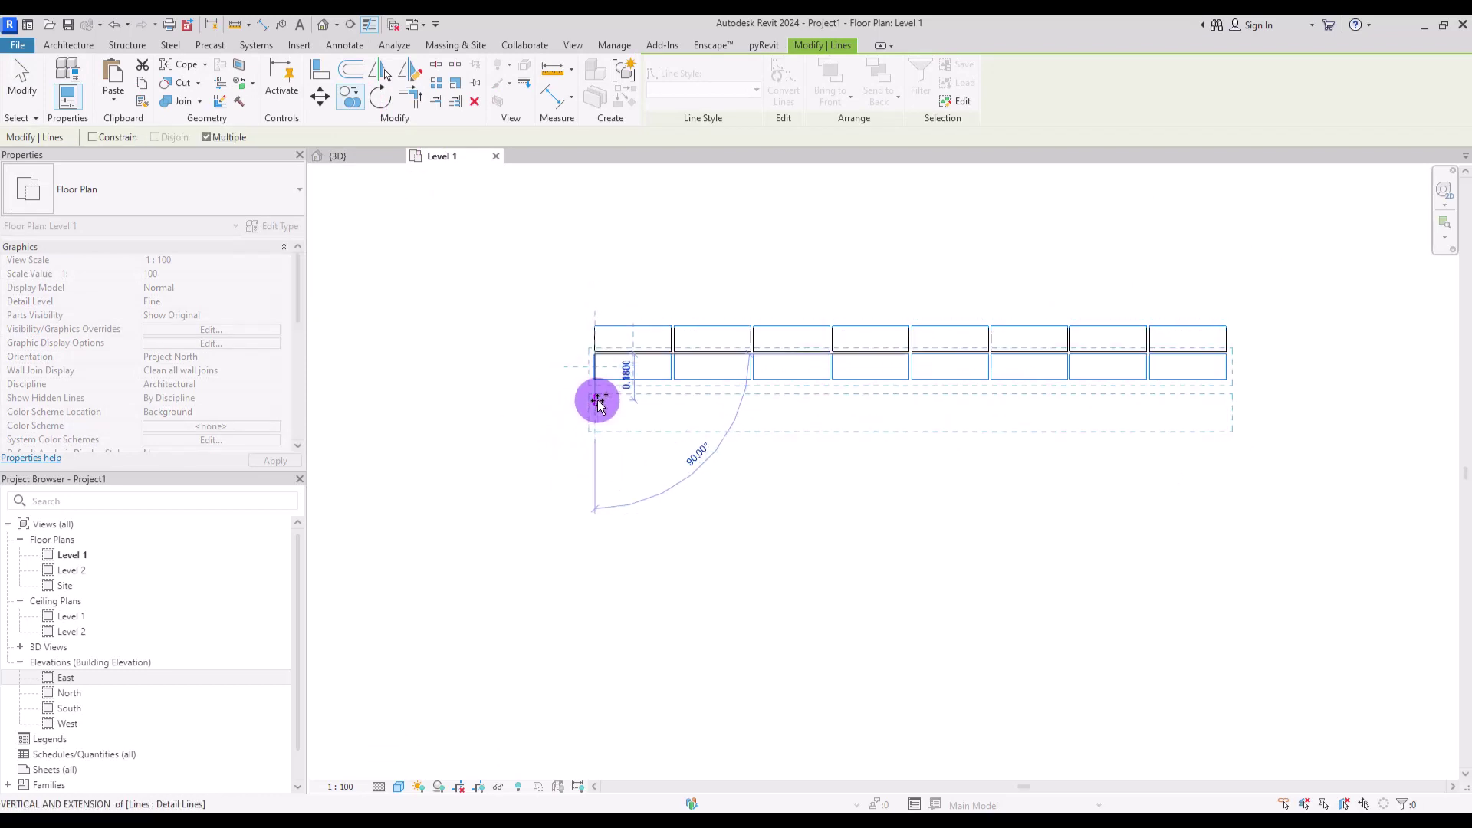
{"action": "key", "text": "Escape"}
{"action": "key", "text": "Escape"}
- Draw a detail line across the first joint of the upper row and a vertical line upward from its midpoint
{"action": "left_click", "coordinate": [1445, 222]}
{"action": "left_click_drag", "start_coordinate": [629, 283], "coordinate": [710, 368]}
{"action": "left_click", "coordinate": [399, 86]}
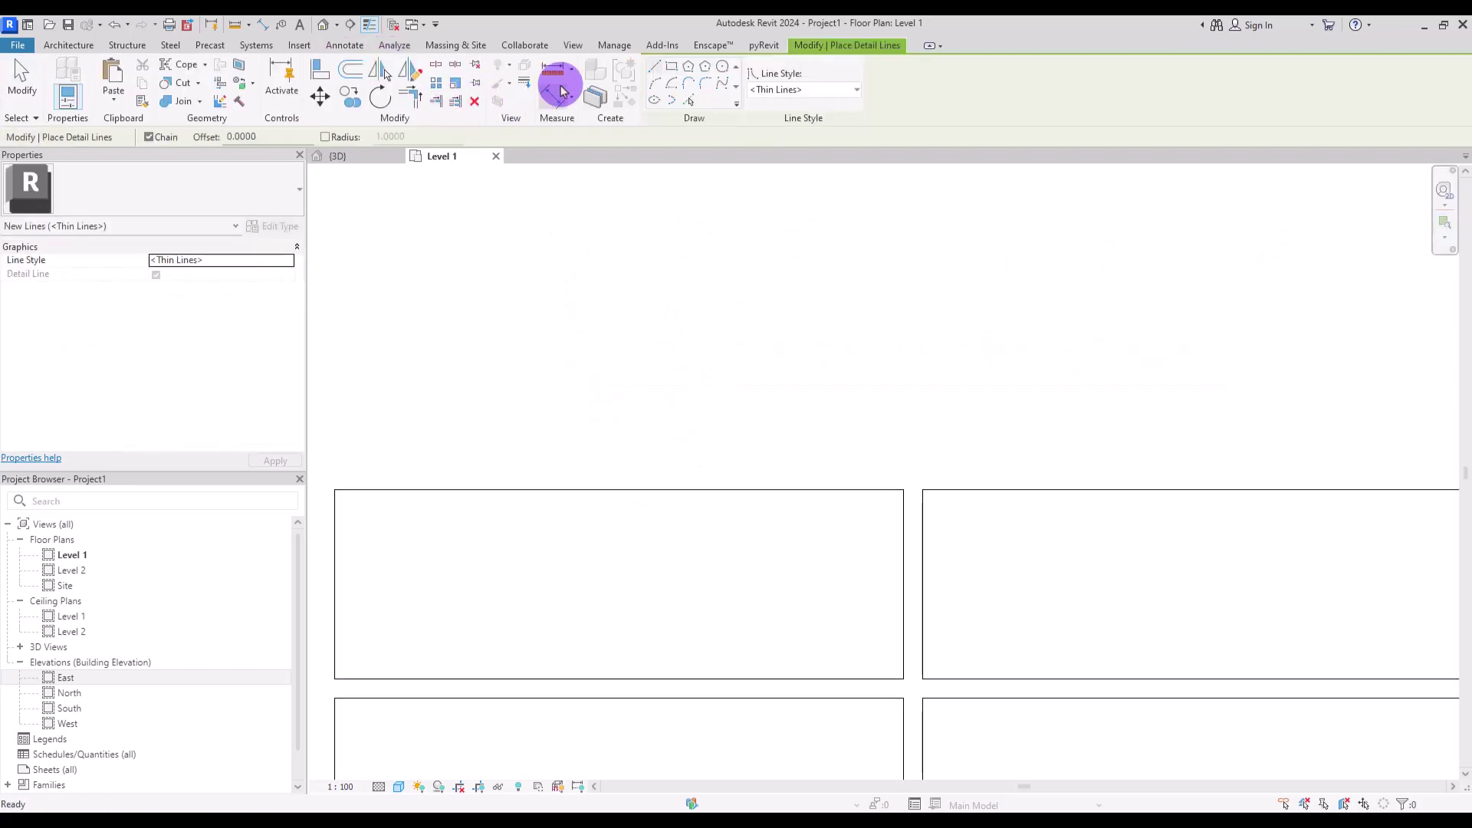
{"action": "left_click", "coordinate": [904, 610]}
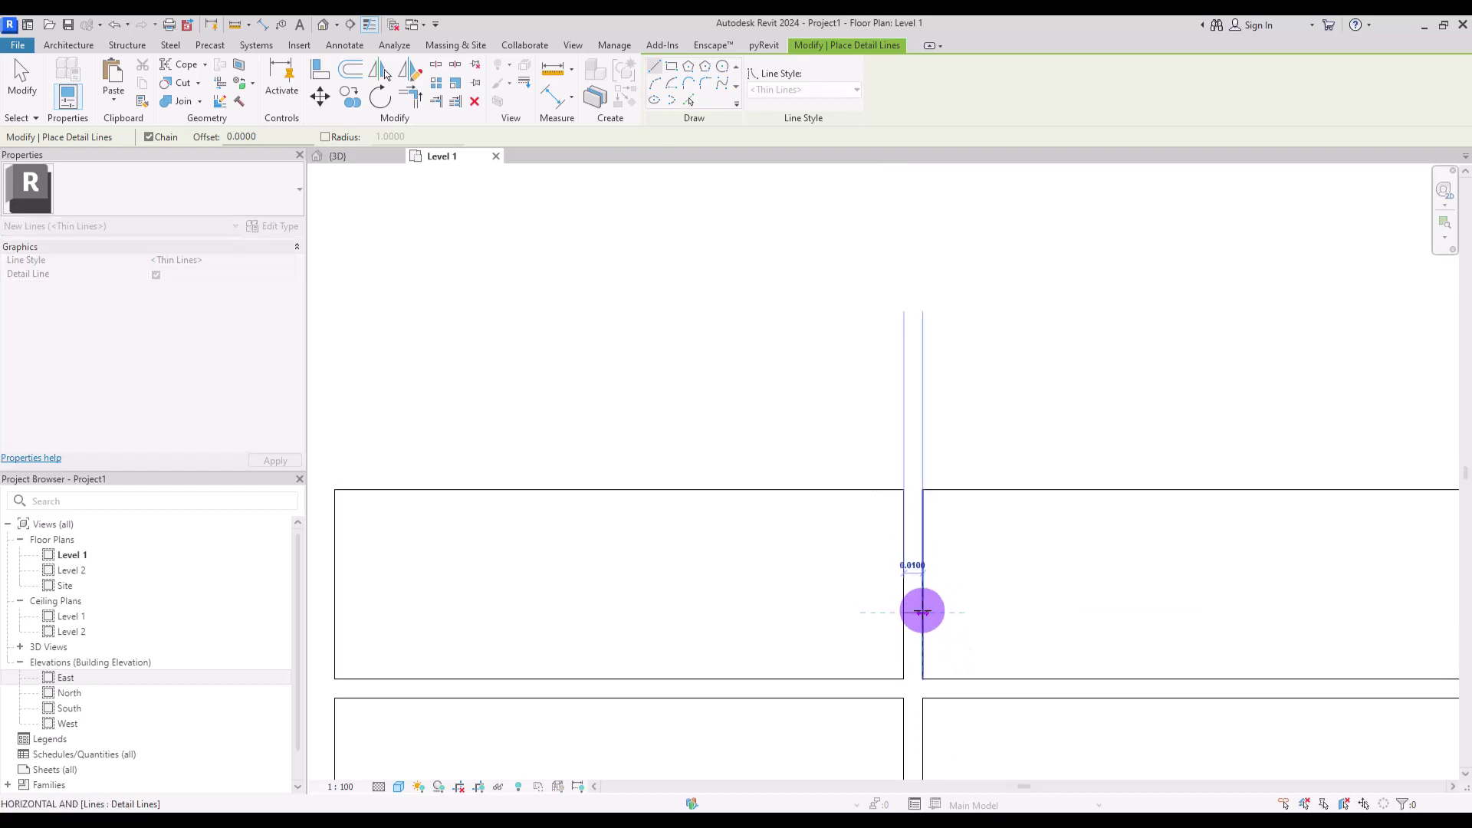
{"action": "key", "text": "Escape"}
{"action": "left_click", "coordinate": [913, 614]}
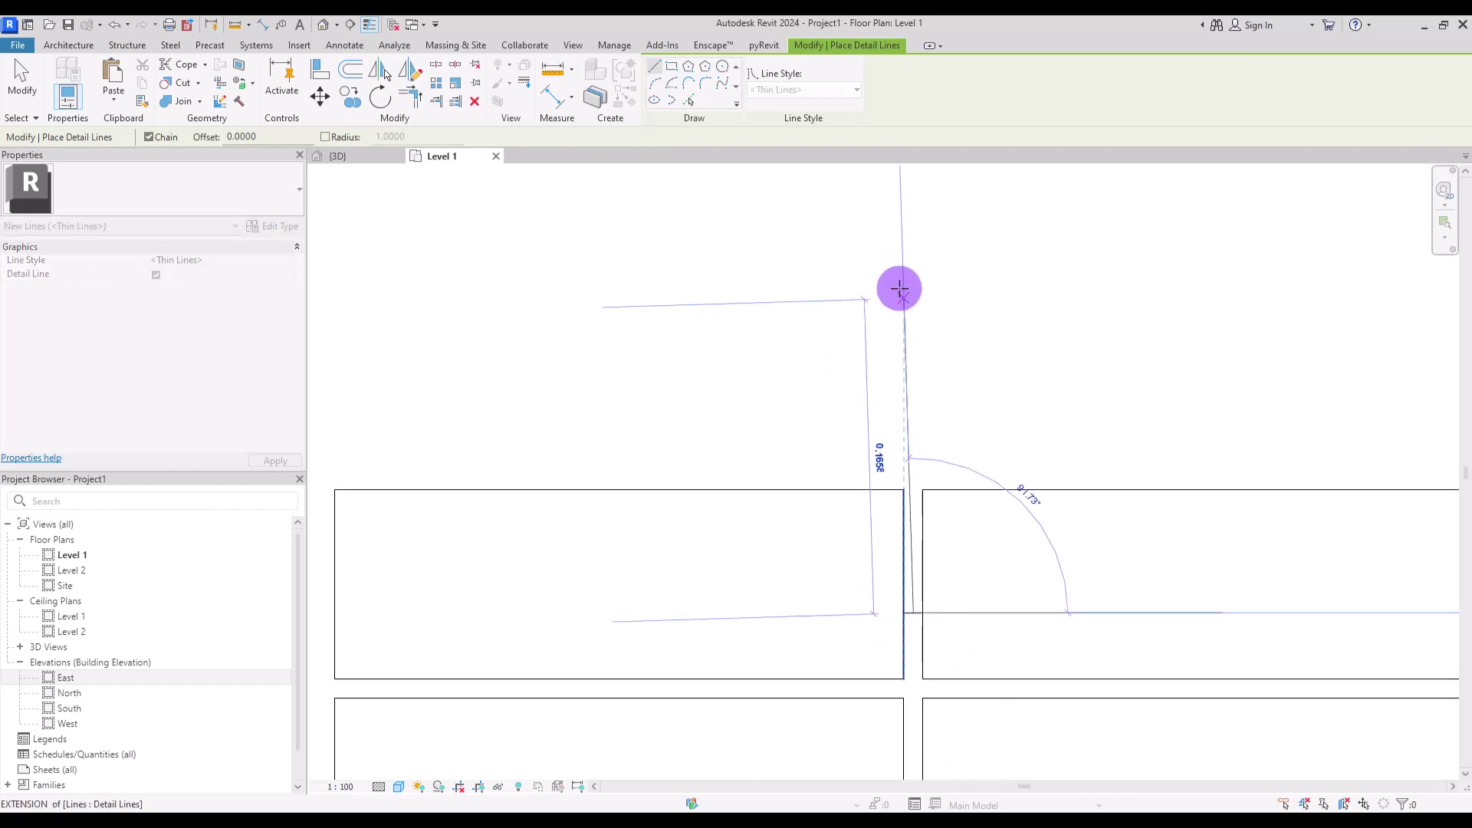
{"action": "left_click", "coordinate": [913, 204]}
{"action": "key", "text": "Escape"}
{"action": "key", "text": "Escape"}
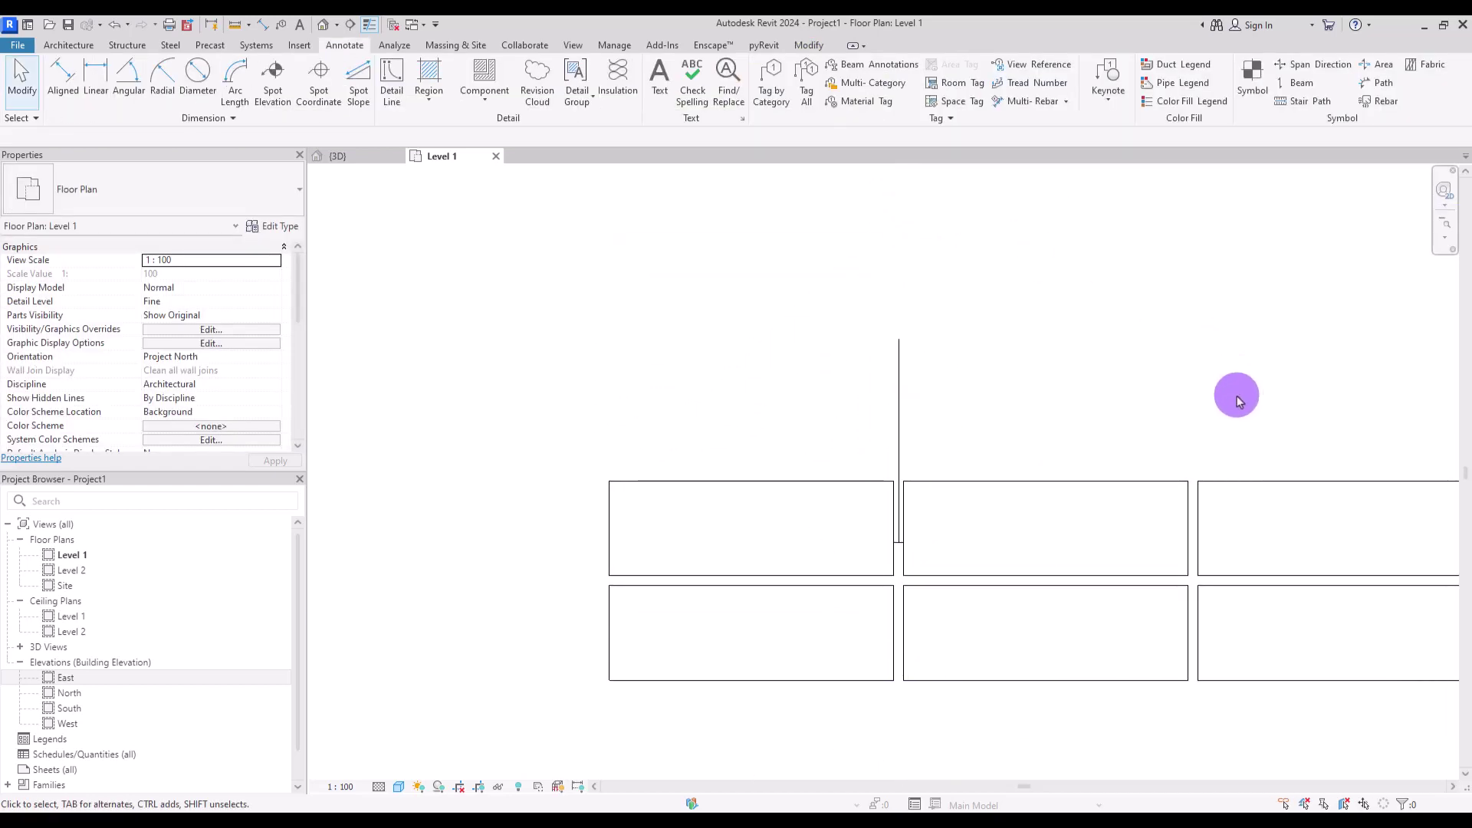
- Move the lower row half a tile to the left so its joints centre under the upper rectangles
{"action": "scroll", "coordinate": [986, 338], "scroll_direction": "down", "scroll_amount": 5}
{"action": "scroll", "coordinate": [889, 460], "scroll_direction": "down", "scroll_amount": 3}
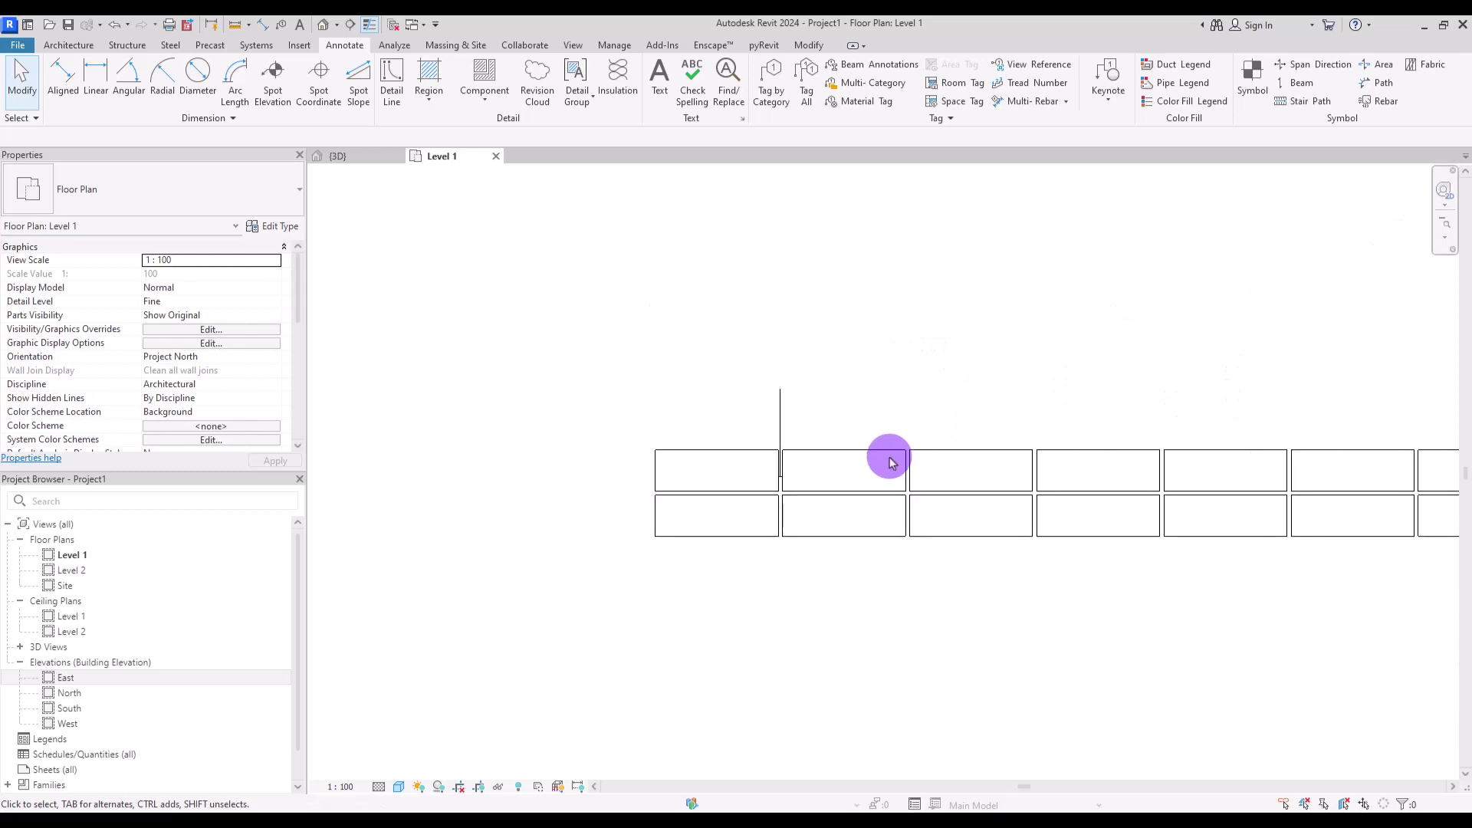
{"action": "left_click_drag", "start_coordinate": [428, 565], "coordinate": [1407, 489]}
{"action": "scroll", "coordinate": [779, 421], "scroll_direction": "up", "scroll_amount": 4}
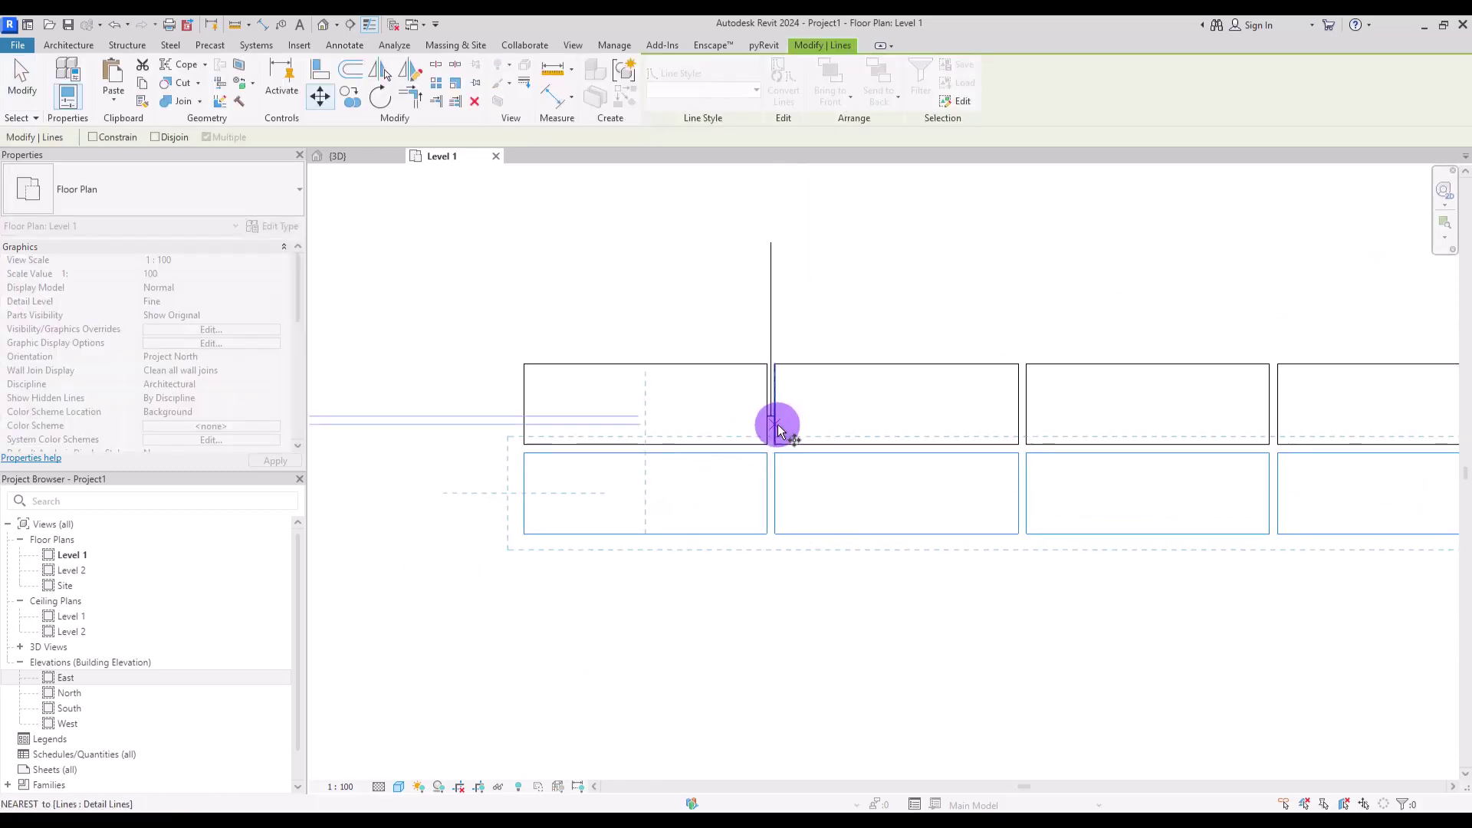
{"action": "left_click_drag", "start_coordinate": [769, 435], "coordinate": [614, 427]}
{"action": "key", "text": "d"}
{"action": "key", "text": "l"}
{"action": "left_click", "coordinate": [646, 445]}
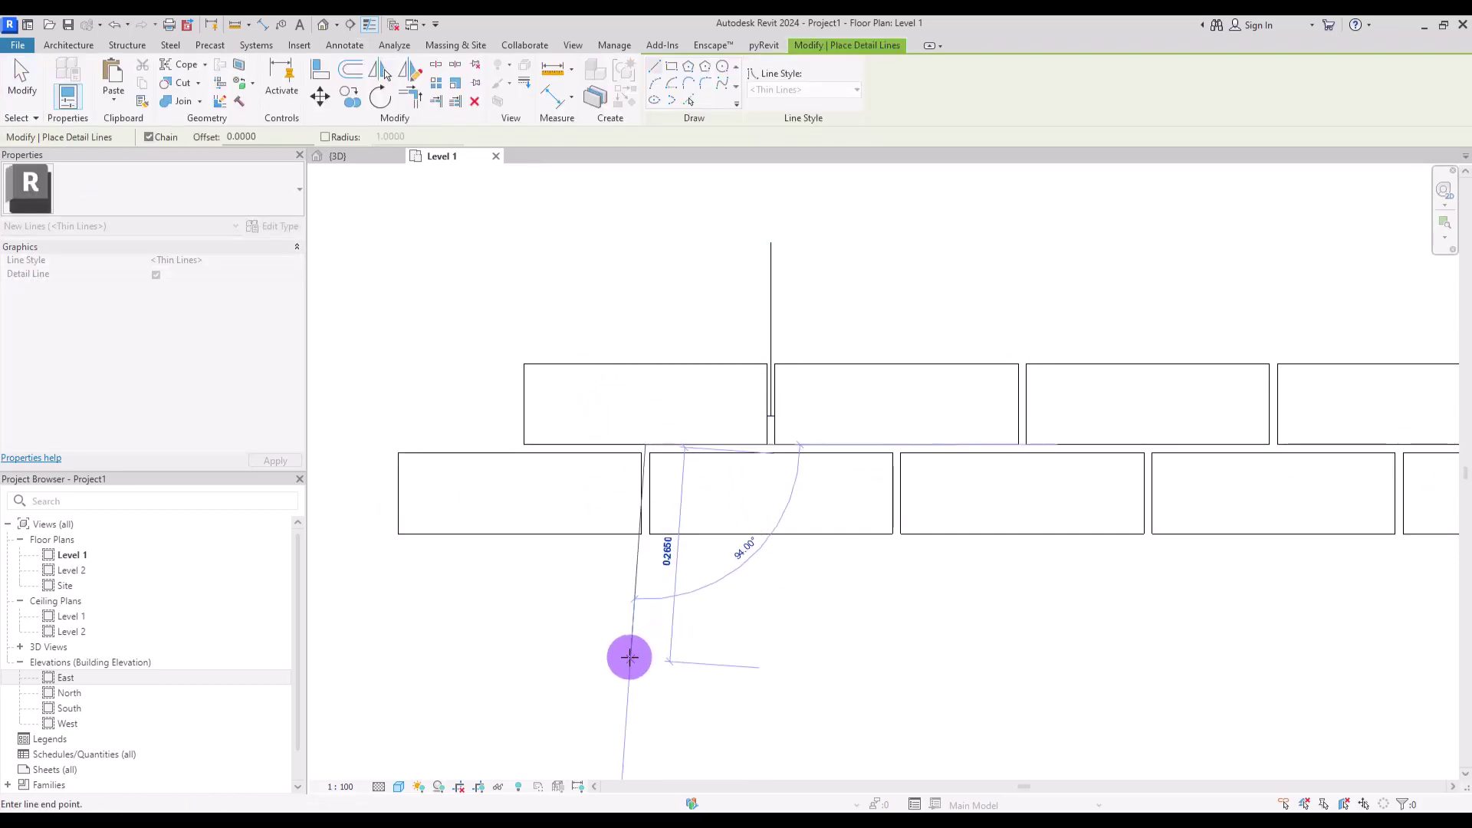
{"action": "key", "text": "Escape"}
{"action": "key", "text": "Escape"}
- Delete the helper detail lines at the first joint of the upper row
{"action": "mouse_move", "coordinate": [706, 198]}
{"action": "left_mouse_down"}
{"action": "mouse_move", "coordinate": [731, 280]}
{"action": "mouse_move", "coordinate": [827, 436]}
{"action": "mouse_move", "coordinate": [828, 421]}
{"action": "left_mouse_up"}
{"action": "key", "text": "Delete"}
{"action": "scroll", "coordinate": [576, 315], "scroll_direction": "down", "scroll_amount": 2}
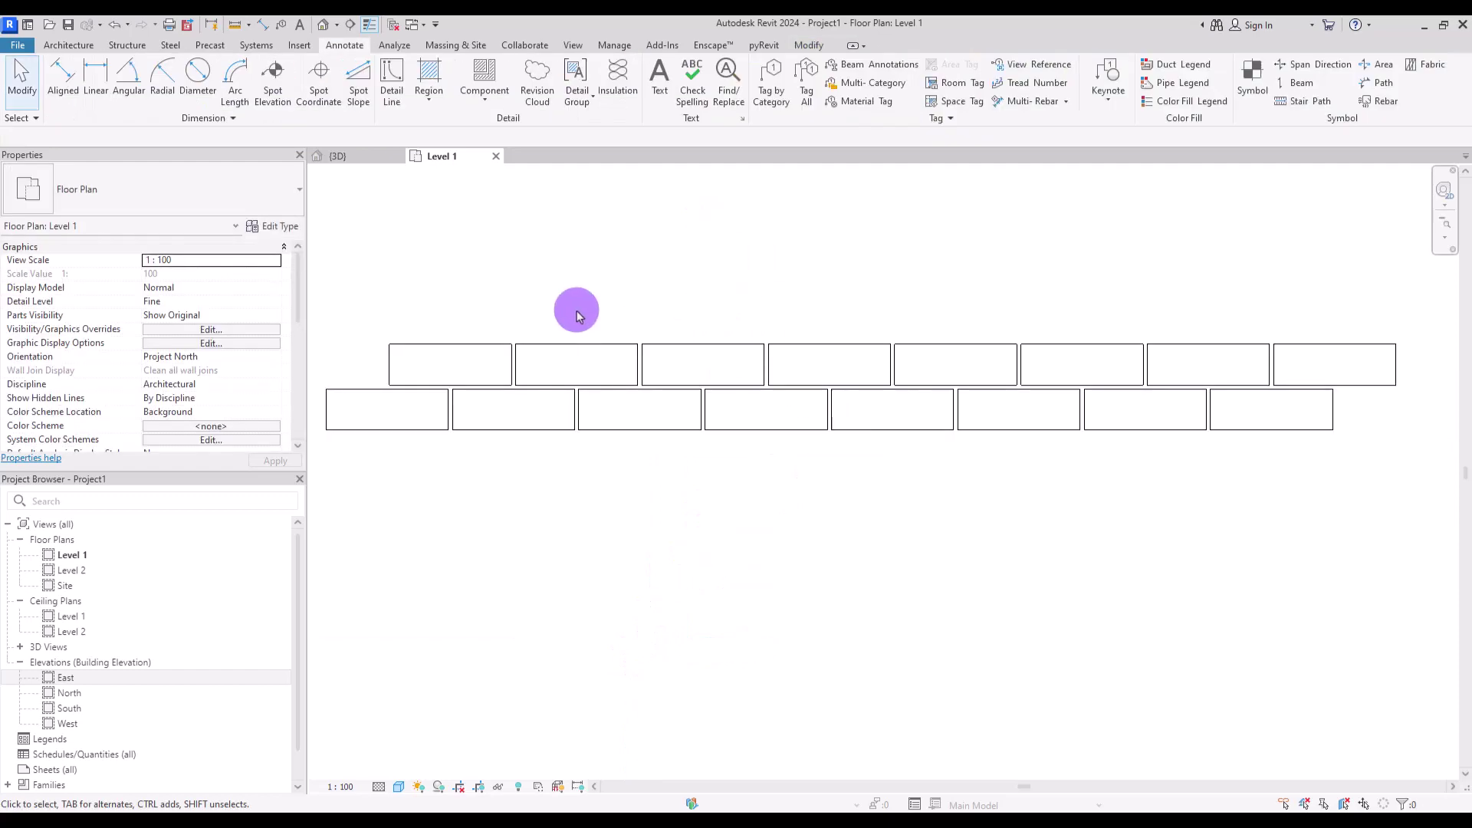
- Copy both staggered rows straight down three times, keeping the same joint spacing, to form eight rows
{"action": "left_click_drag", "start_coordinate": [322, 263], "coordinate": [1440, 459]}
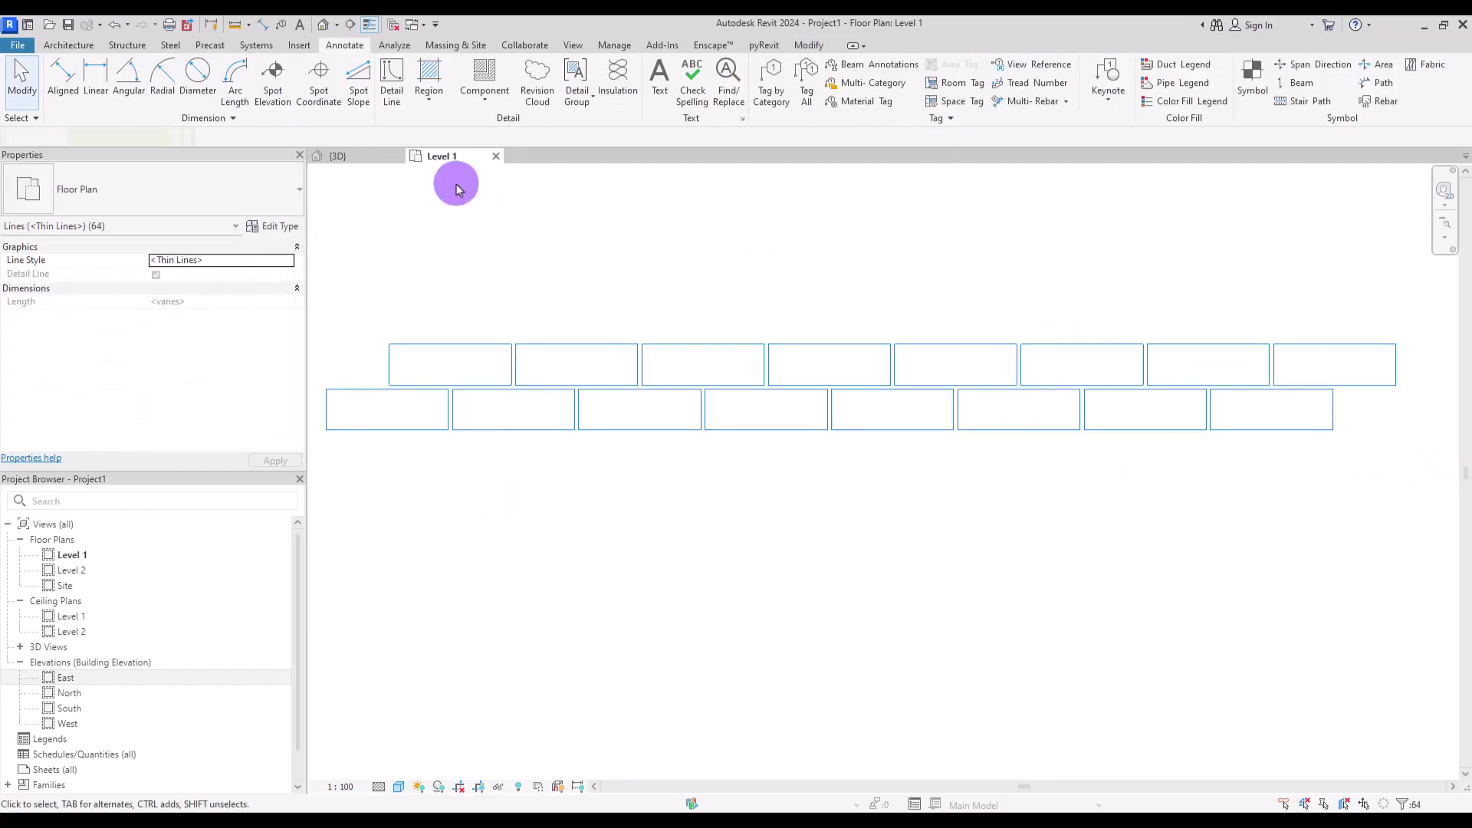
{"action": "left_click", "coordinate": [353, 104]}
{"action": "left_click", "coordinate": [389, 344]}
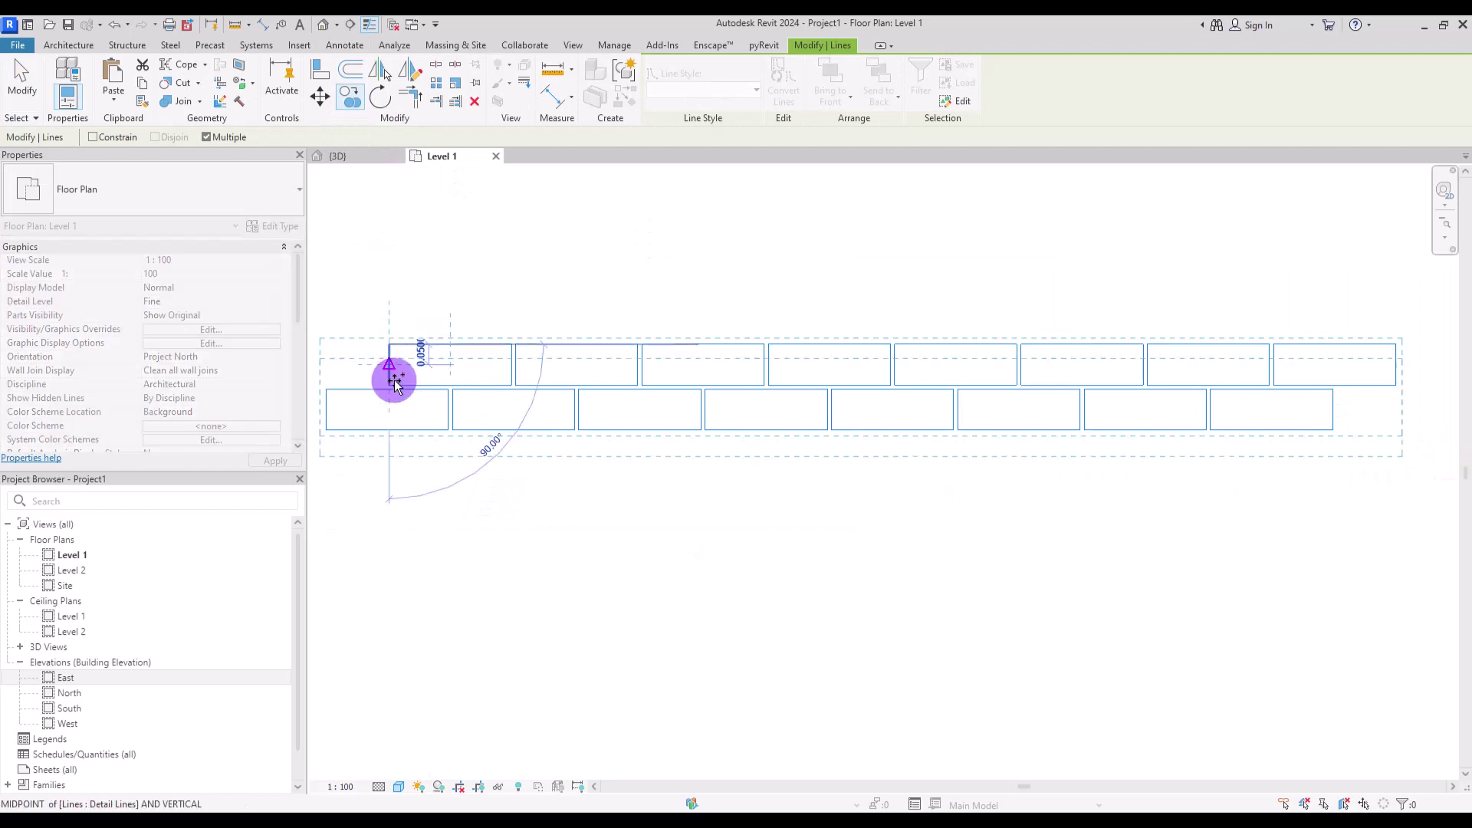
{"action": "type", "text": "0"}
{"action": "left_click", "coordinate": [384, 546]}
{"action": "left_click", "coordinate": [411, 522]}
{"action": "key", "text": "Escape"}
{"action": "key", "text": "Escape"}
{"action": "middle_click_drag", "start_coordinate": [625, 358], "coordinate": [657, 319]}
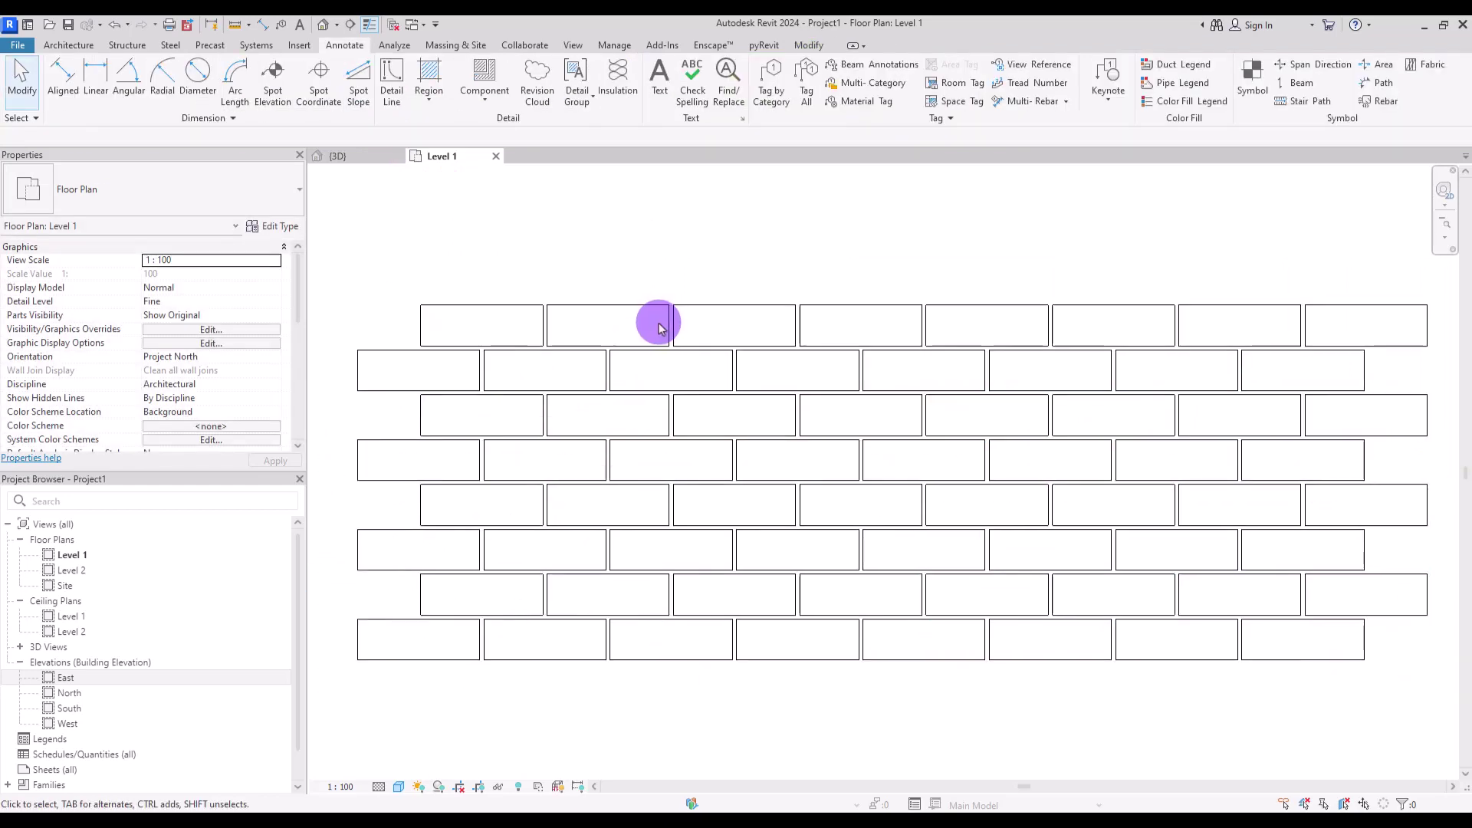
{"action": "mouse_move", "coordinate": [781, 296]}
{"action": "middle_mouse_down"}
{"action": "mouse_move", "coordinate": [756, 289]}
{"action": "mouse_move", "coordinate": [770, 295]}
{"action": "middle_mouse_up"}
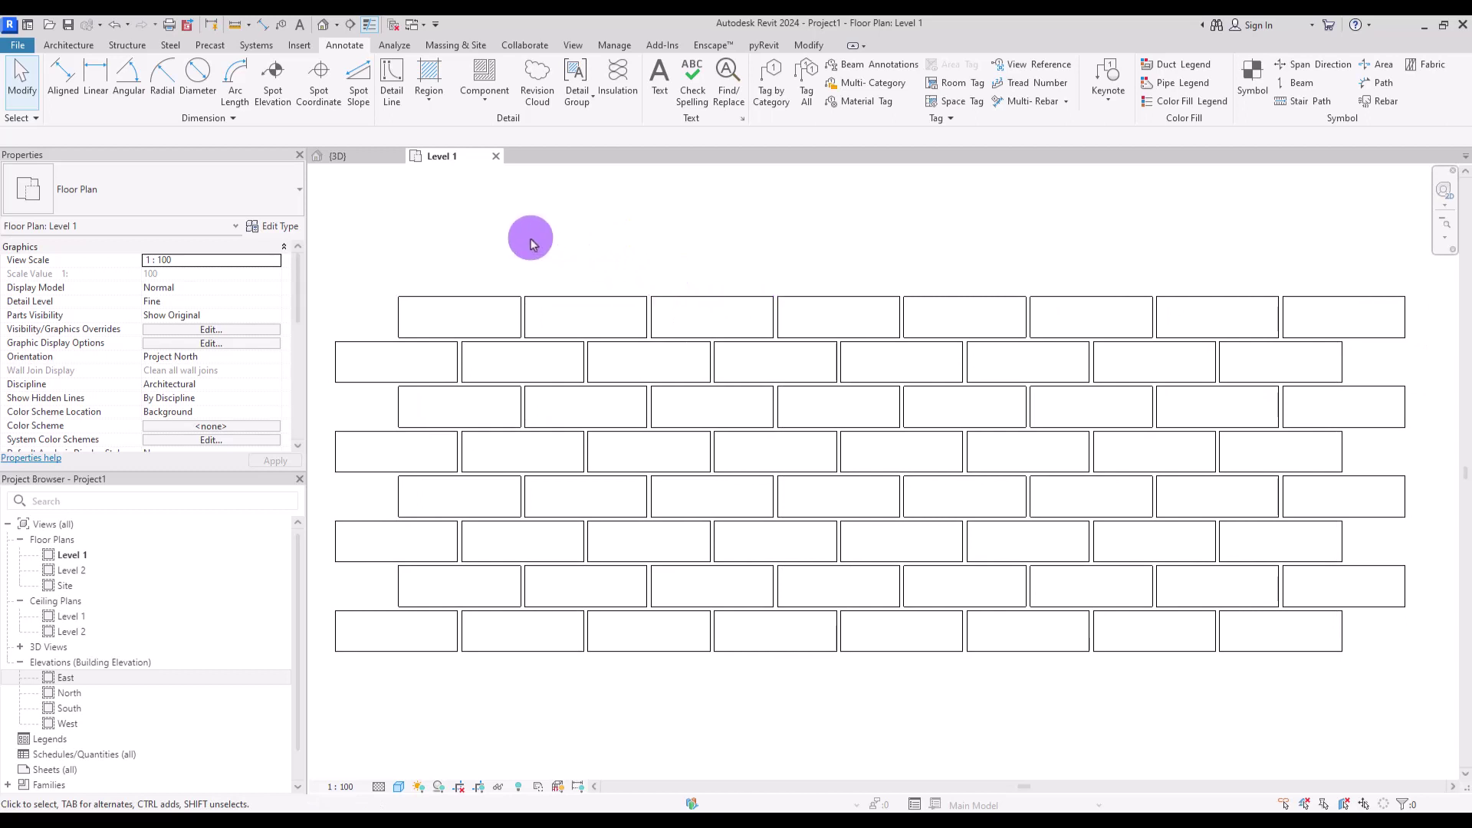
- Draw a horizontal Wide Lines detail line along the top row, spanning the second to the fourth rectangle
{"action": "left_click", "coordinate": [392, 77]}
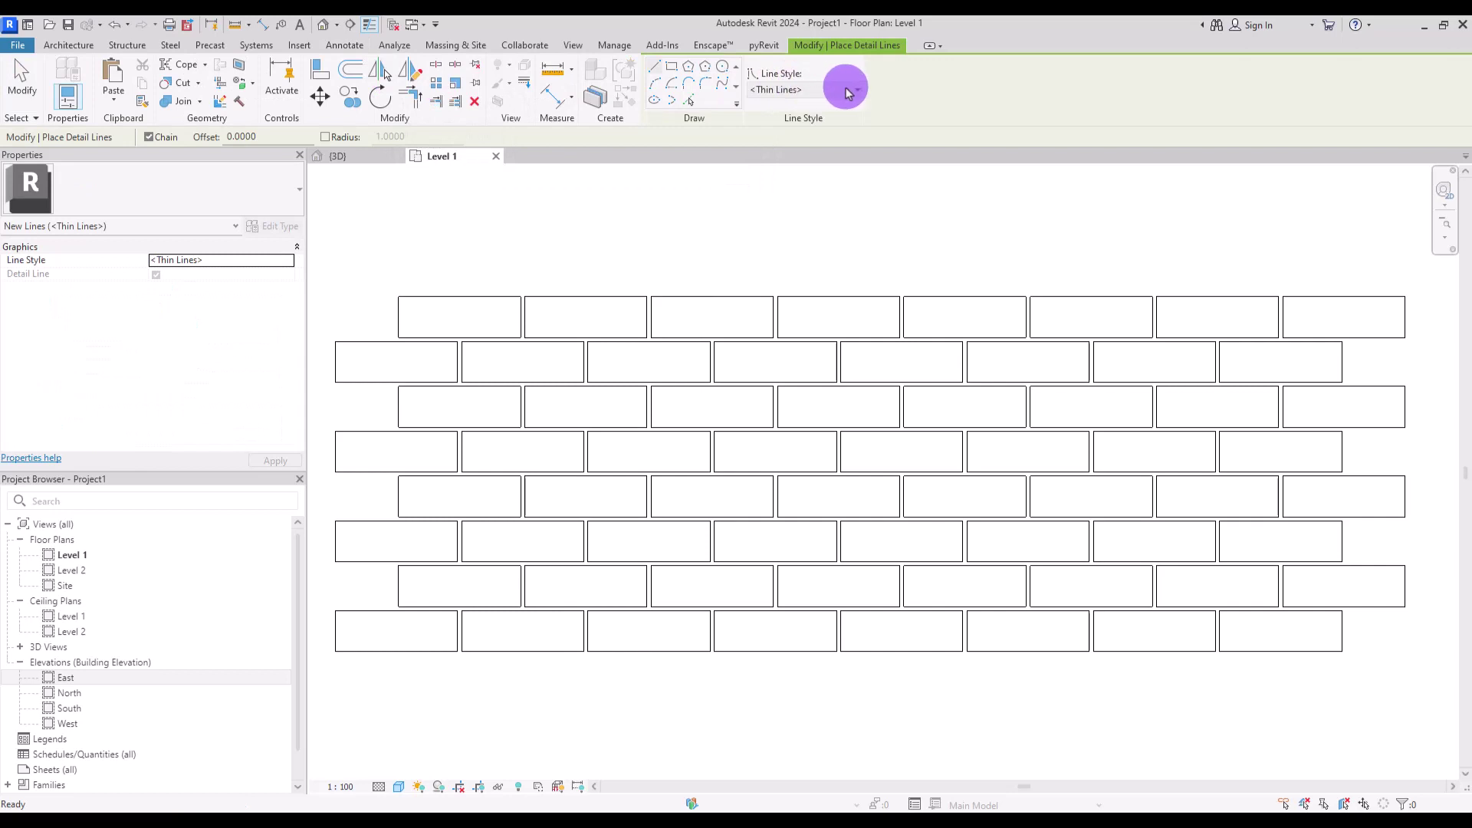
{"action": "left_click", "coordinate": [848, 93]}
{"action": "left_click", "coordinate": [775, 264]}
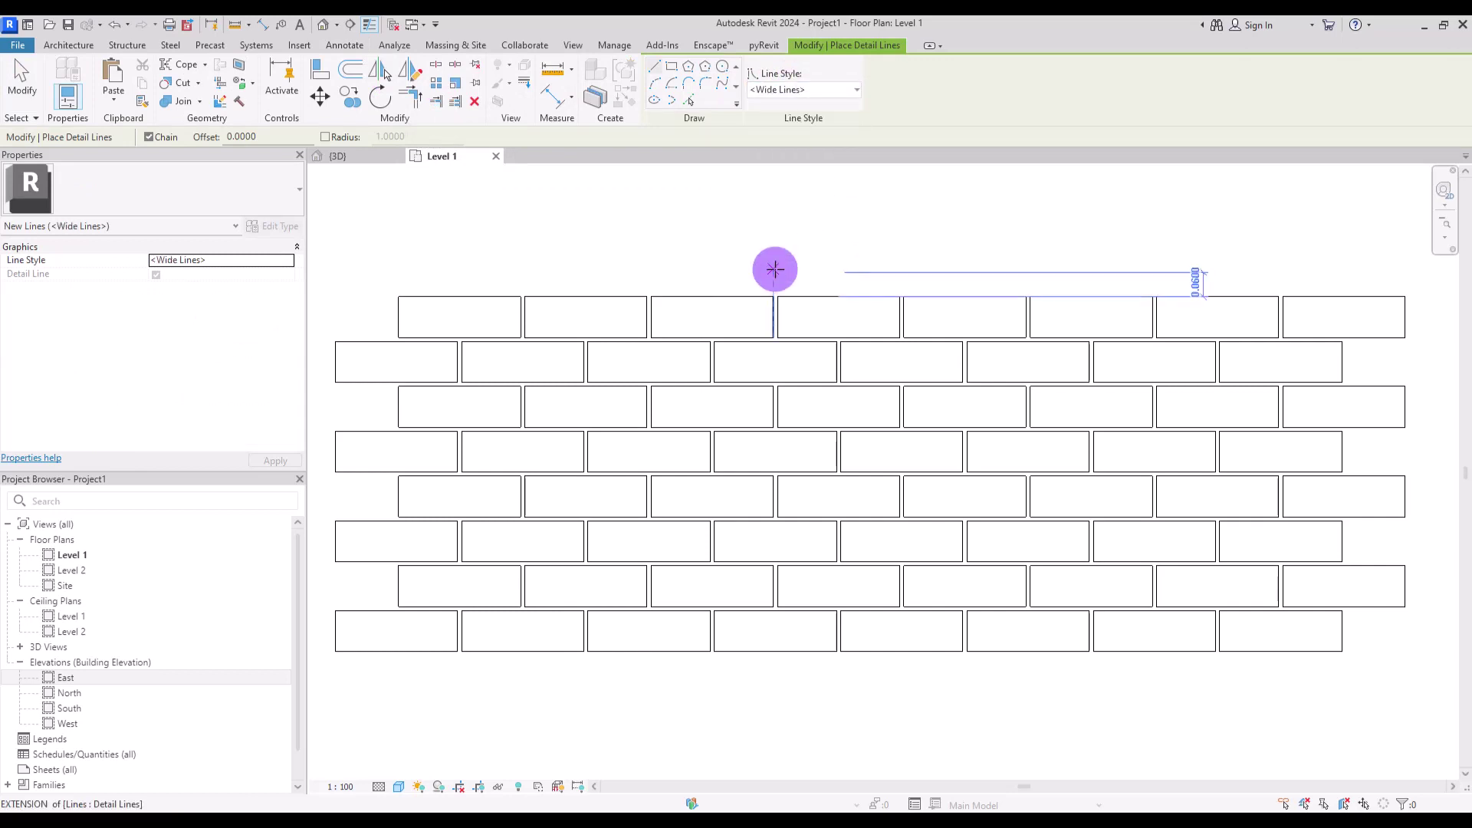
{"action": "left_click", "coordinate": [525, 296]}
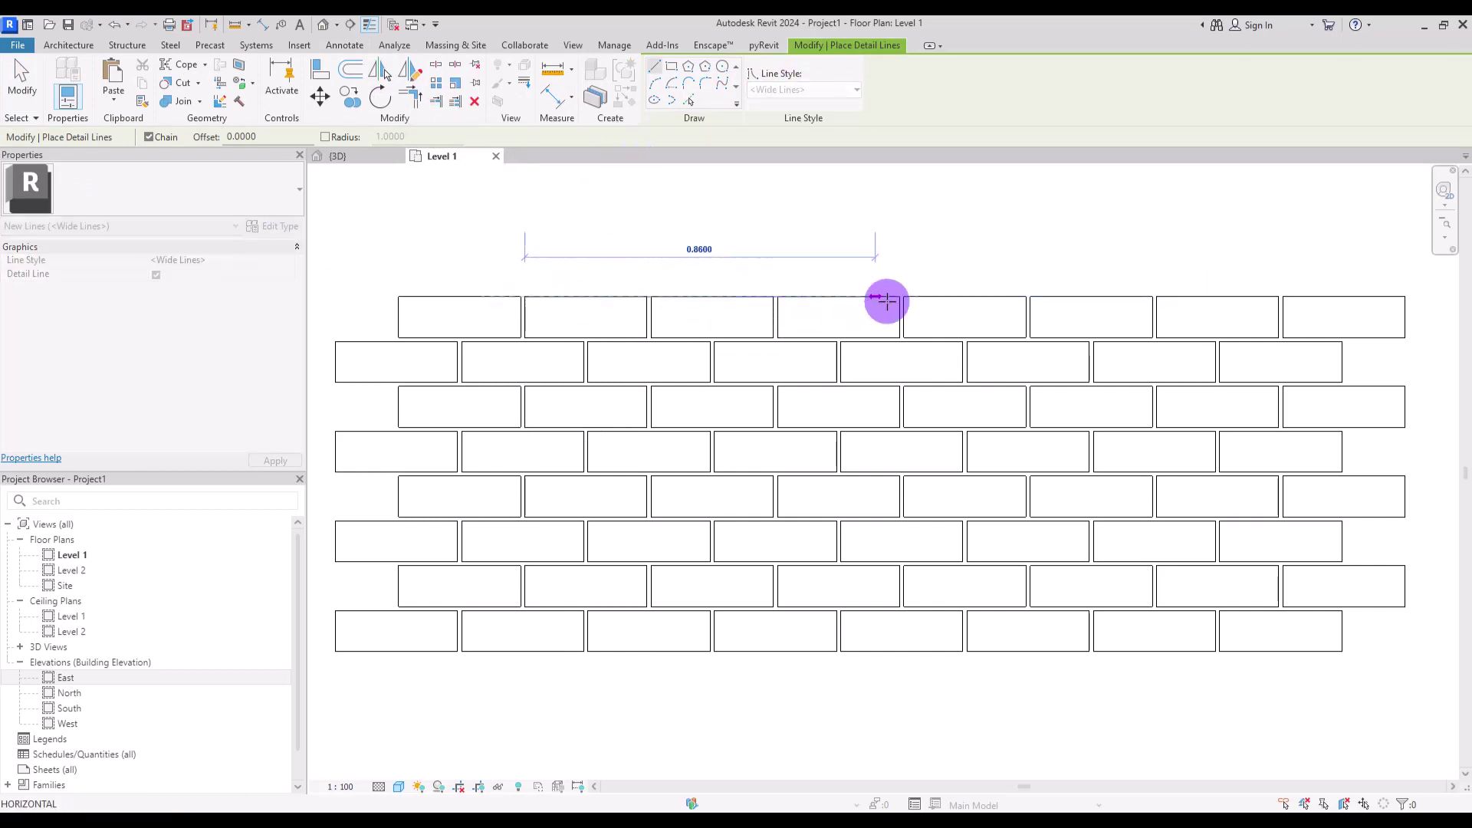
{"action": "left_click", "coordinate": [900, 296]}
{"action": "key", "text": "Escape"}
- Turn off the thin-line display to show line weights and set the view scale to 1:20
{"action": "left_click", "coordinate": [369, 24]}
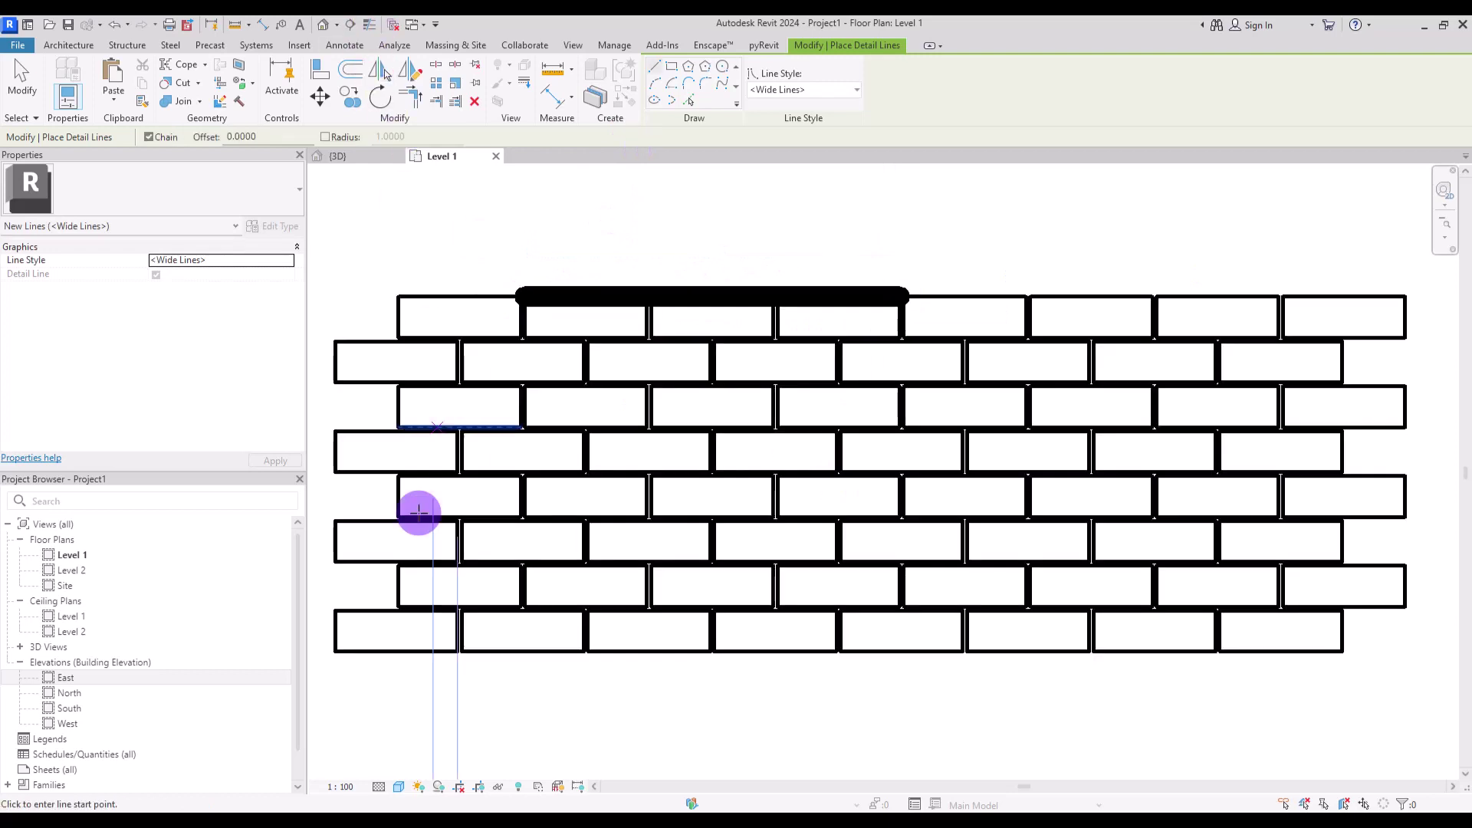
{"action": "left_click", "coordinate": [339, 787]}
{"action": "left_click", "coordinate": [366, 652]}
{"action": "key", "text": "Escape"}
{"action": "key", "text": "t"}
{"action": "key", "text": "l"}
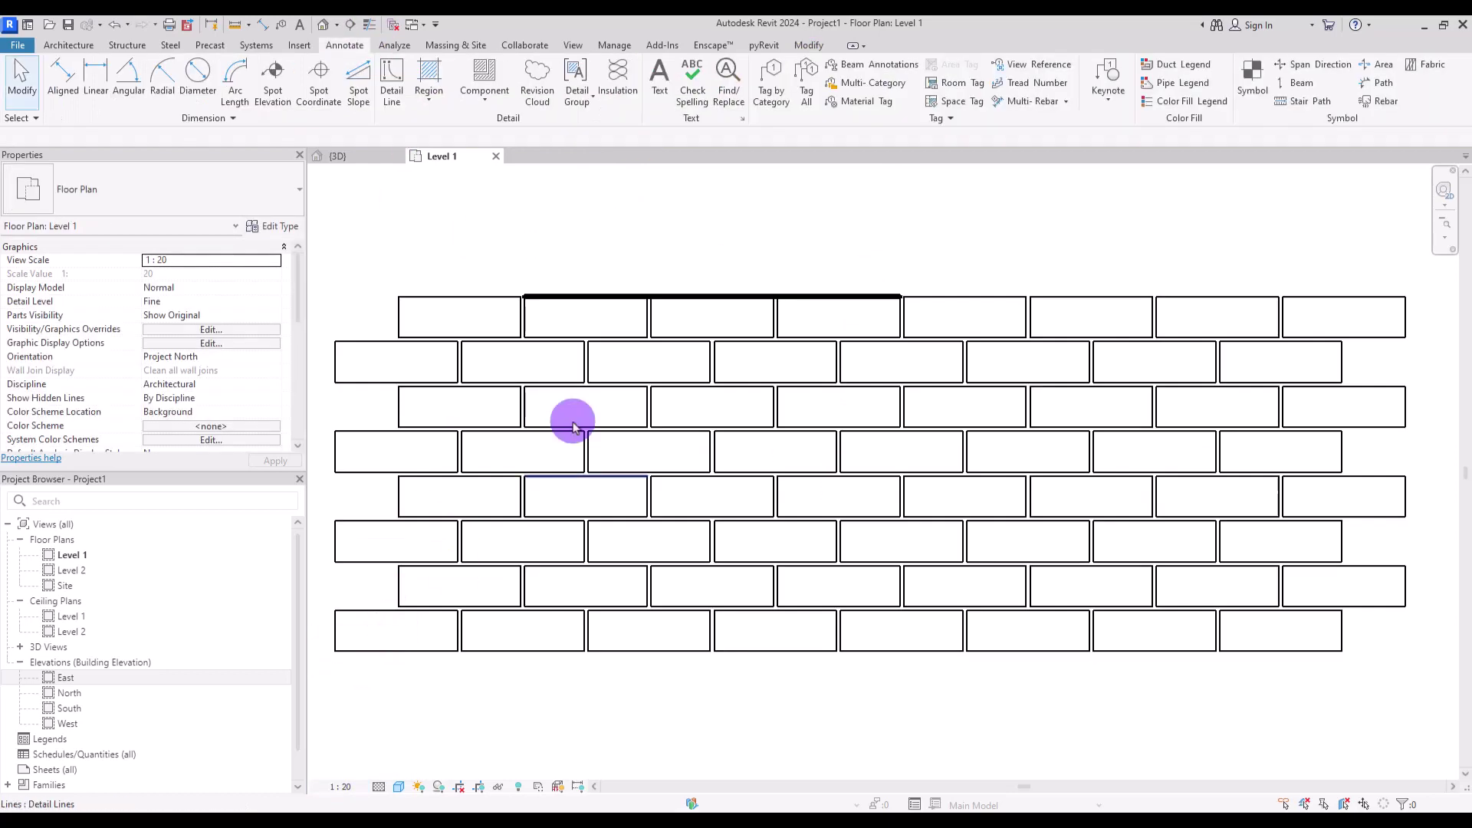
- Draw a wide detail line from the right end of the top line straight down to the bottom row's lower edge
{"action": "key", "text": "d"}
{"action": "key", "text": "l"}
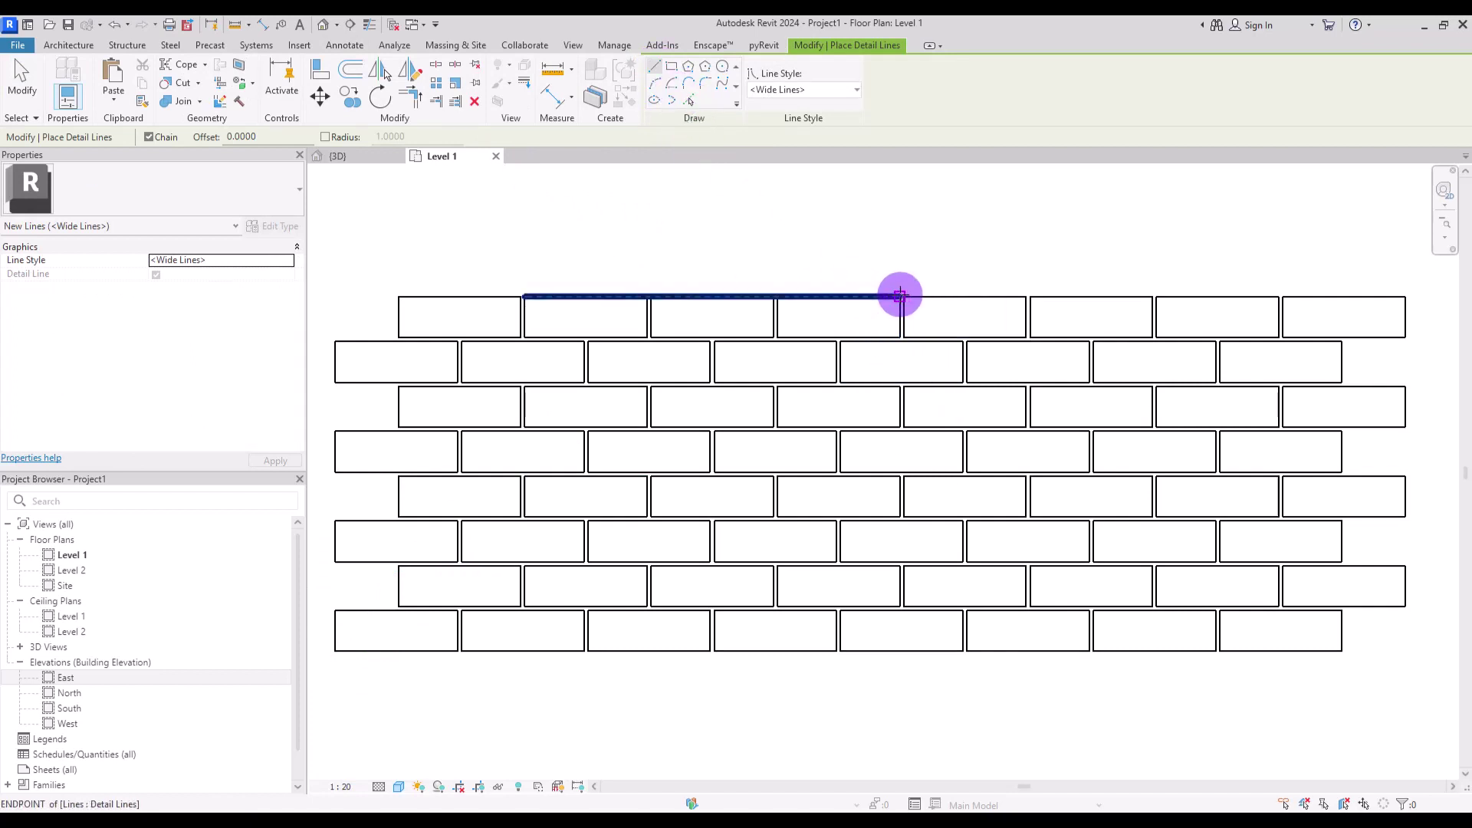
{"action": "left_click", "coordinate": [900, 296]}
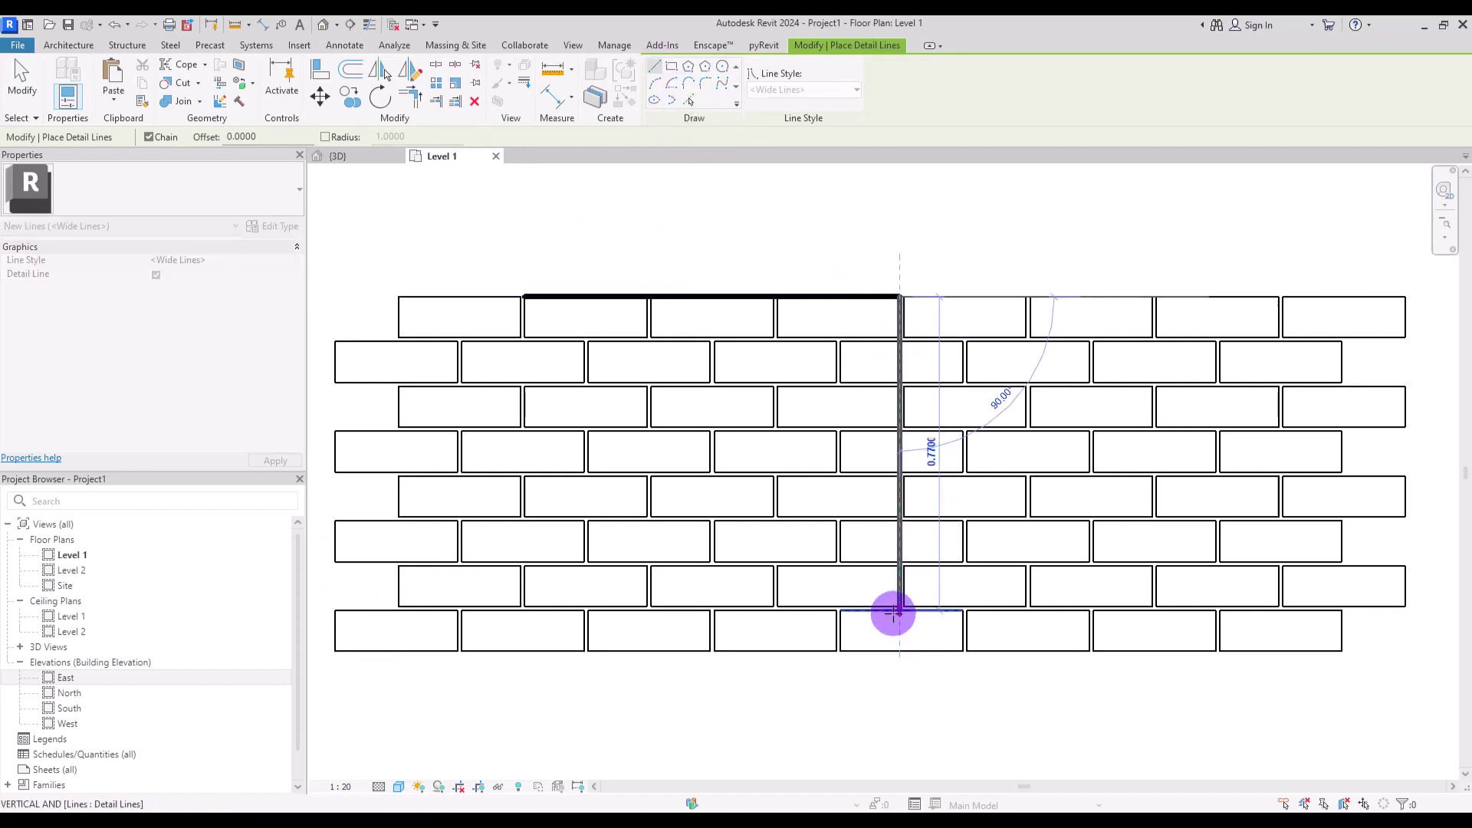
{"action": "left_click", "coordinate": [893, 612]}
{"action": "key", "text": "Escape"}
{"action": "key", "text": "Escape"}
- Close the frame with wide detail lines down its left side and along the bottom row's lower edge
{"action": "left_click", "coordinate": [388, 67]}
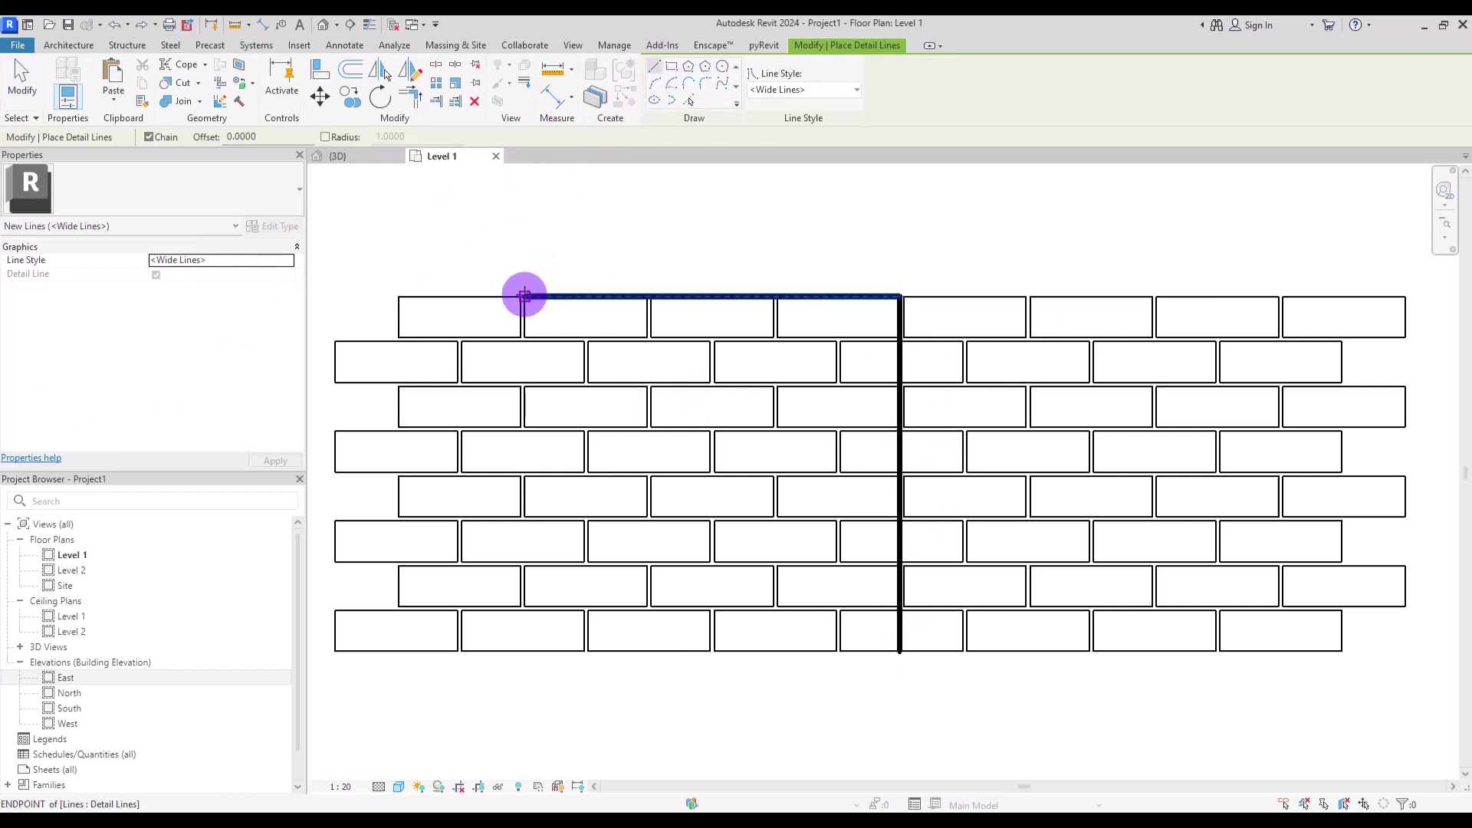
{"action": "left_click", "coordinate": [526, 296]}
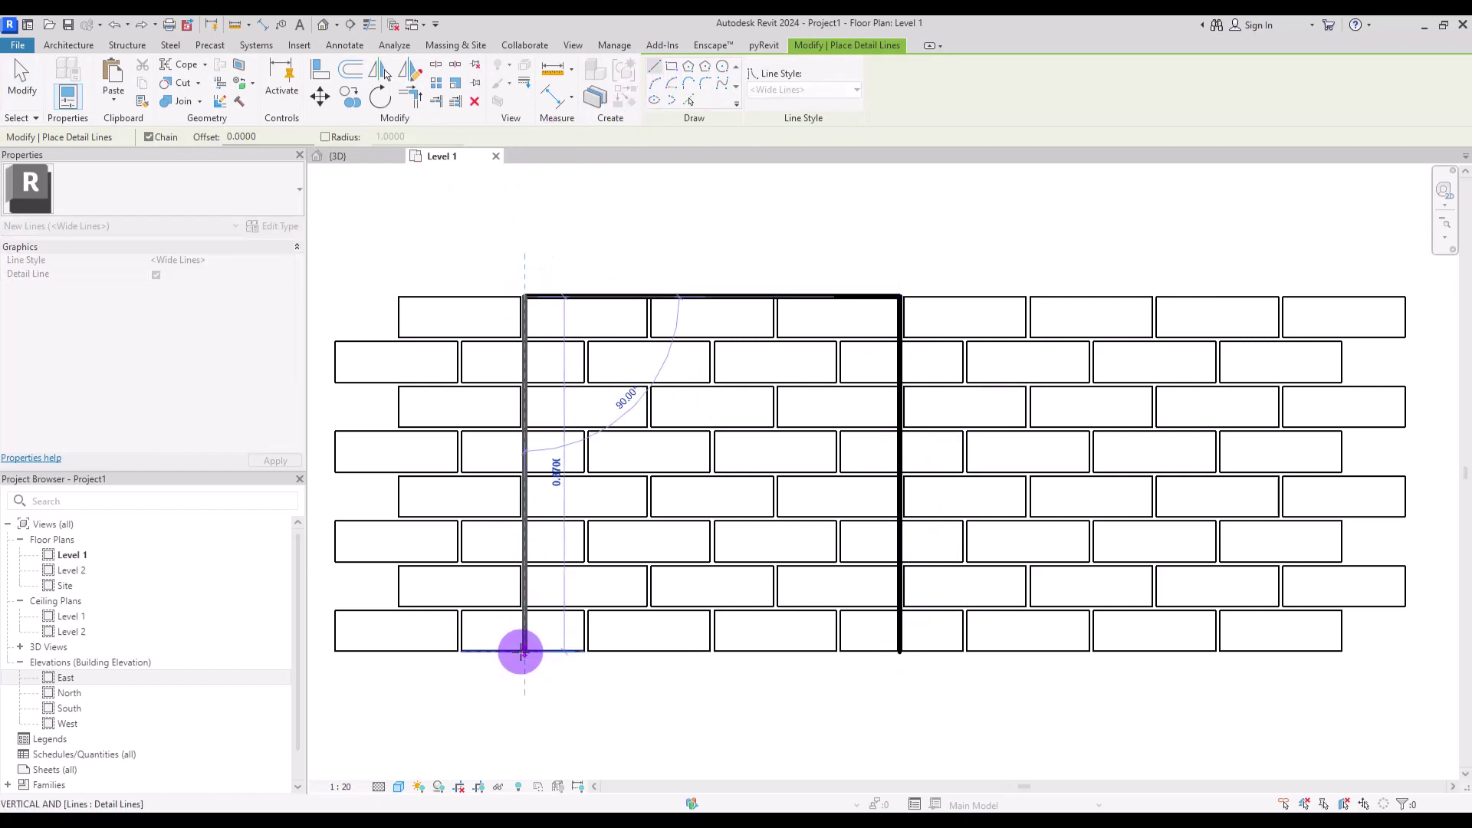
{"action": "left_click", "coordinate": [521, 652]}
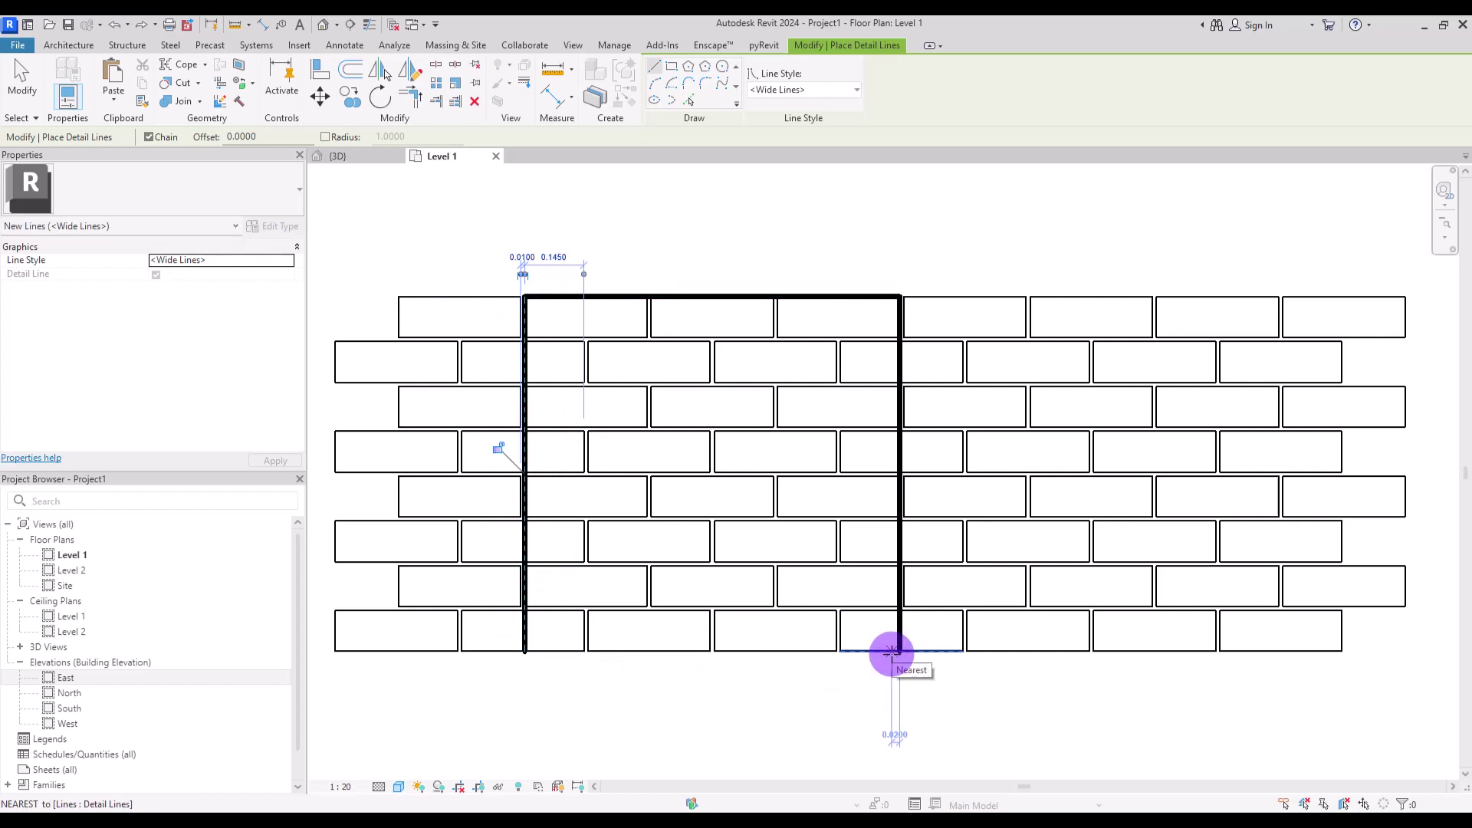
{"action": "left_click", "coordinate": [897, 652]}
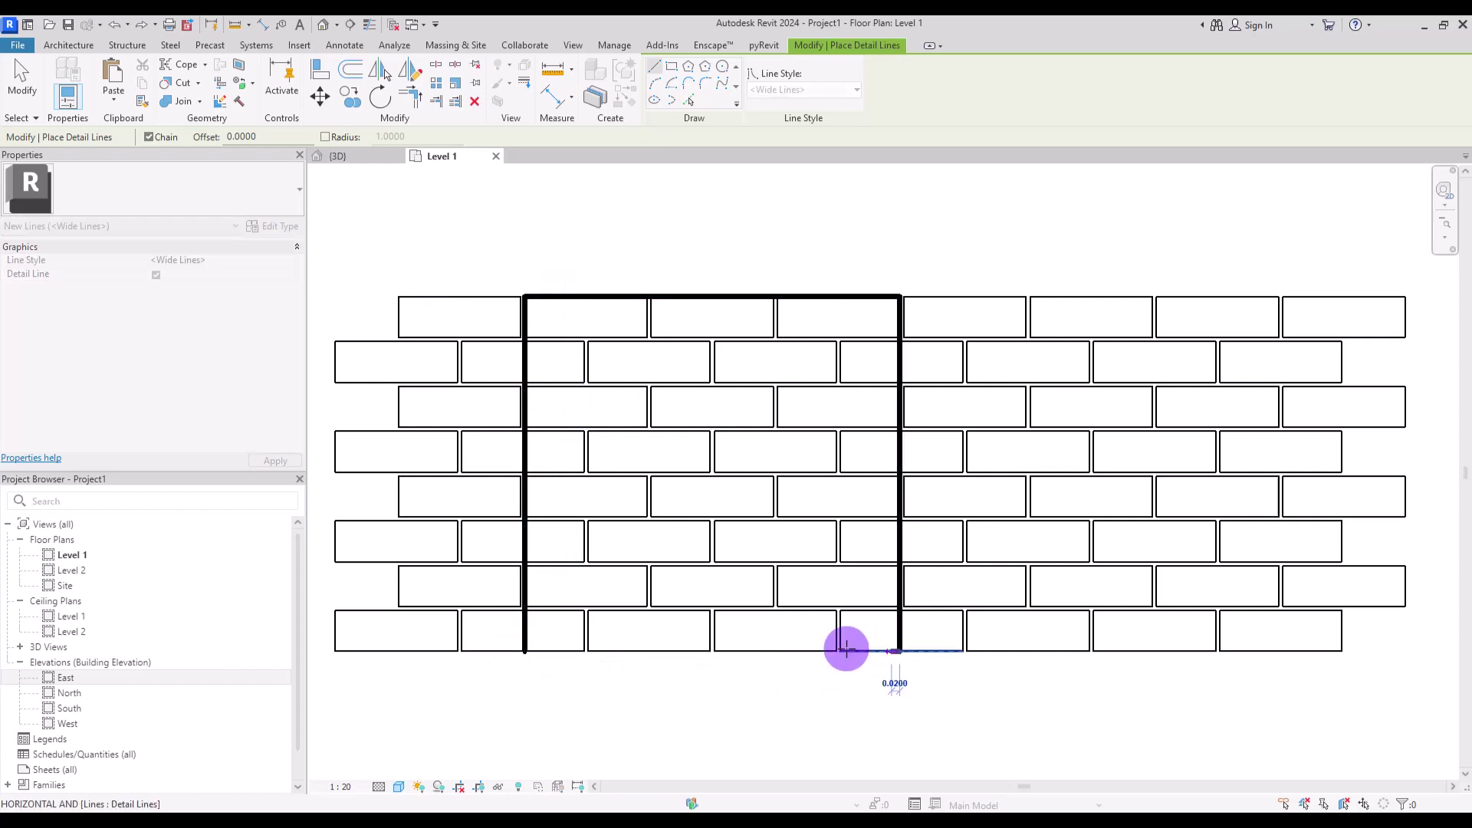
{"action": "left_click", "coordinate": [523, 652]}
{"action": "key", "text": "Escape"}
{"action": "key", "text": "Escape"}
- Delete the surplus brick lines lying entirely beyond both sides of the frame and set the view scale to 1:10
{"action": "middle_click_drag", "start_coordinate": [424, 253], "coordinate": [582, 257]}
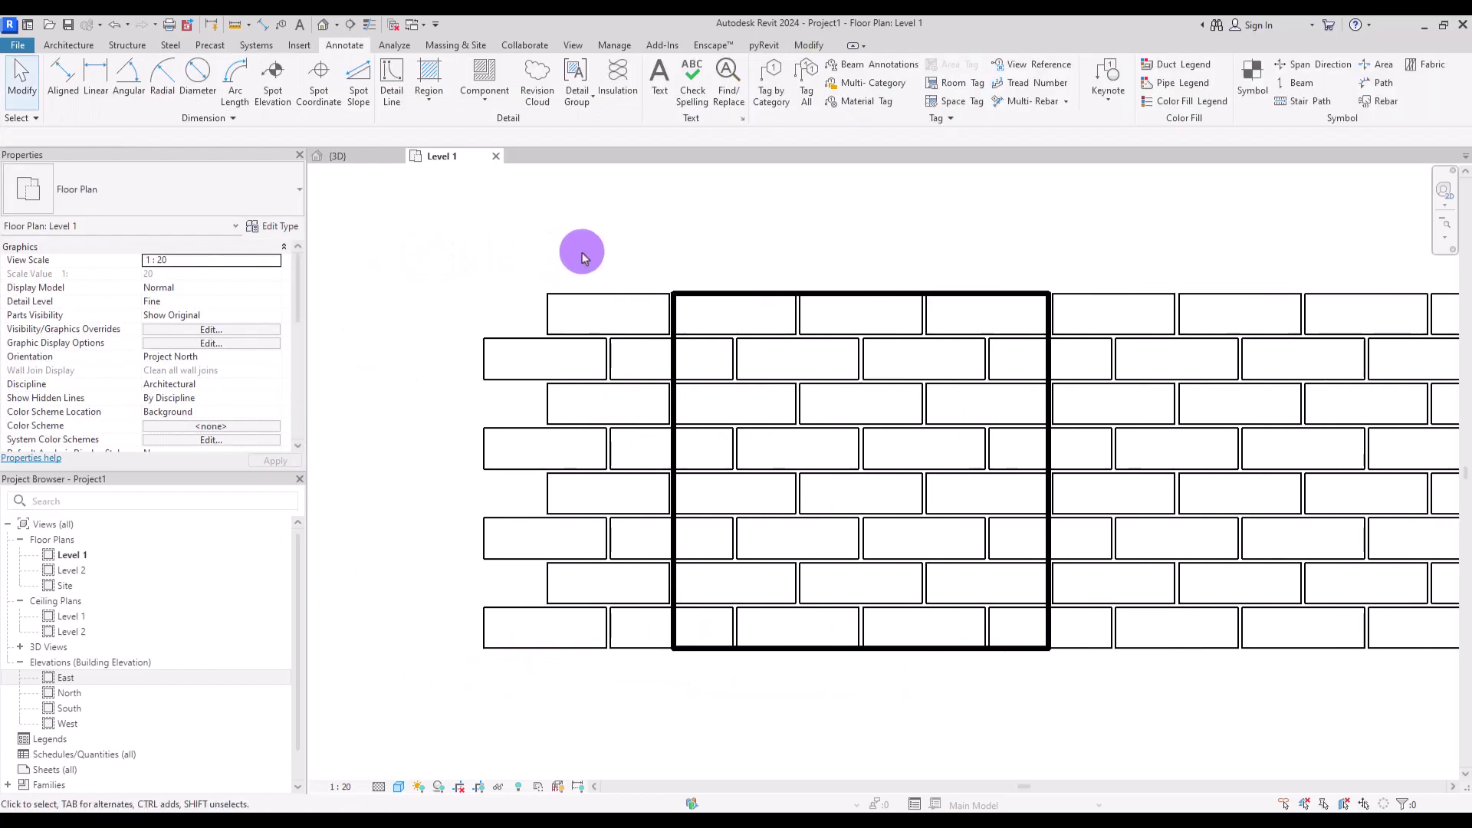
{"action": "scroll", "coordinate": [746, 427], "scroll_direction": "right", "scroll_amount": 5, "text": "shift"}
{"action": "left_click_drag", "start_coordinate": [1183, 246], "coordinate": [791, 665]}
{"action": "key", "text": "Delete"}
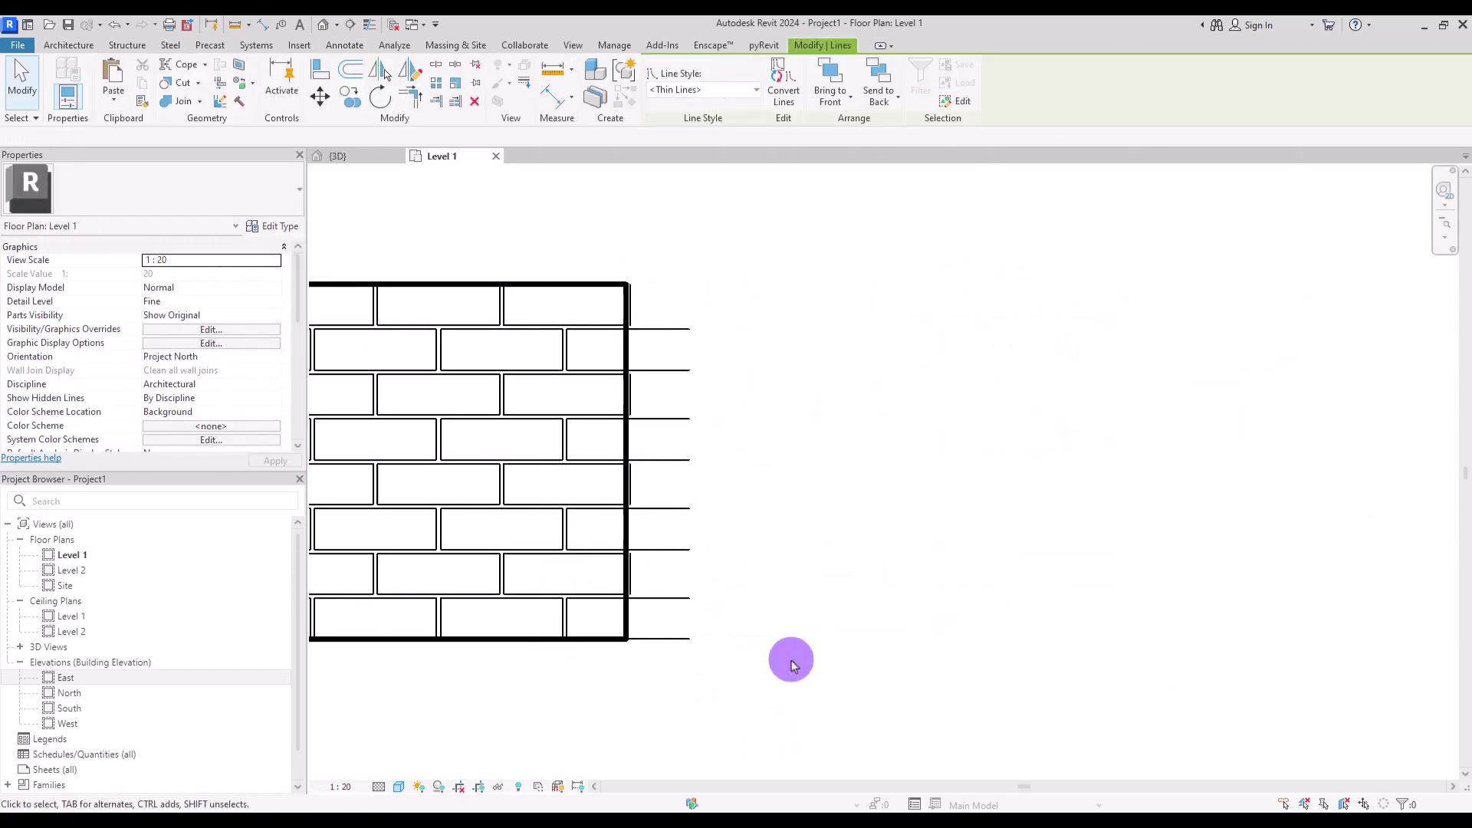
{"action": "left_click_drag", "start_coordinate": [1073, 196], "coordinate": [1091, 763]}
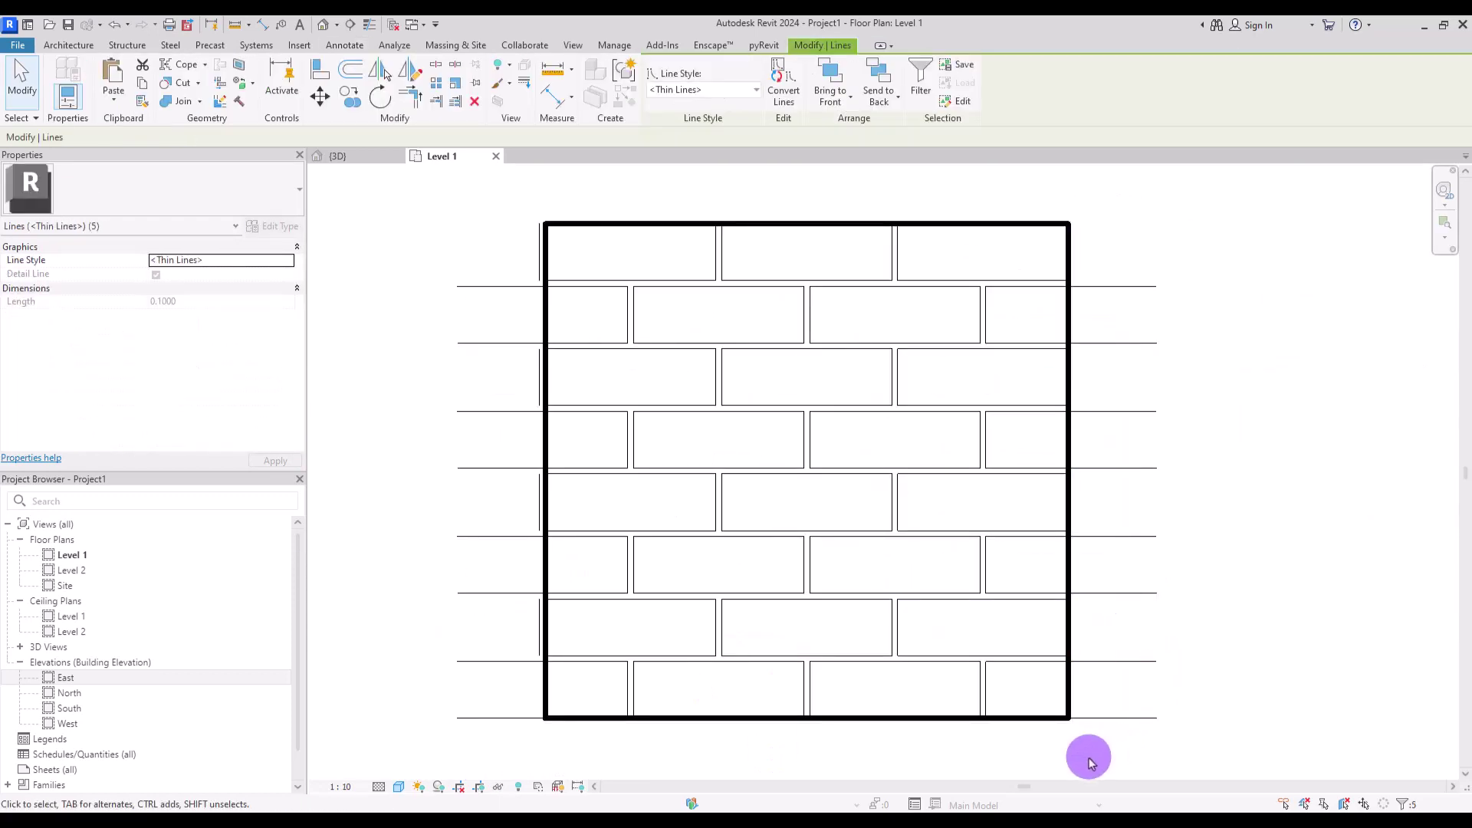
{"action": "key", "text": "Escape"}
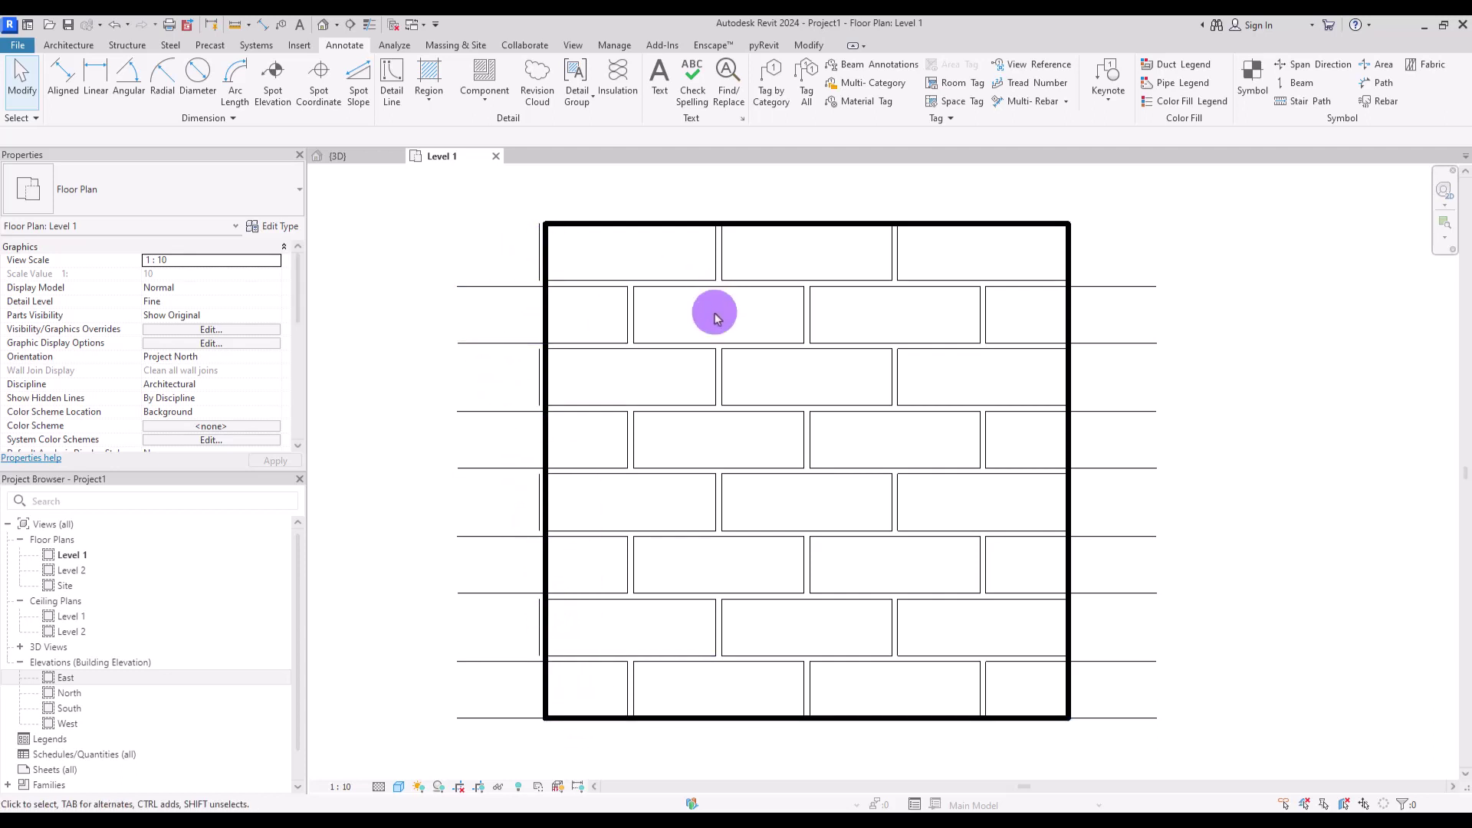
- Move the frame's left line outward by 0.01 so the frame includes the vertical joint
{"action": "left_click", "coordinate": [545, 306]}
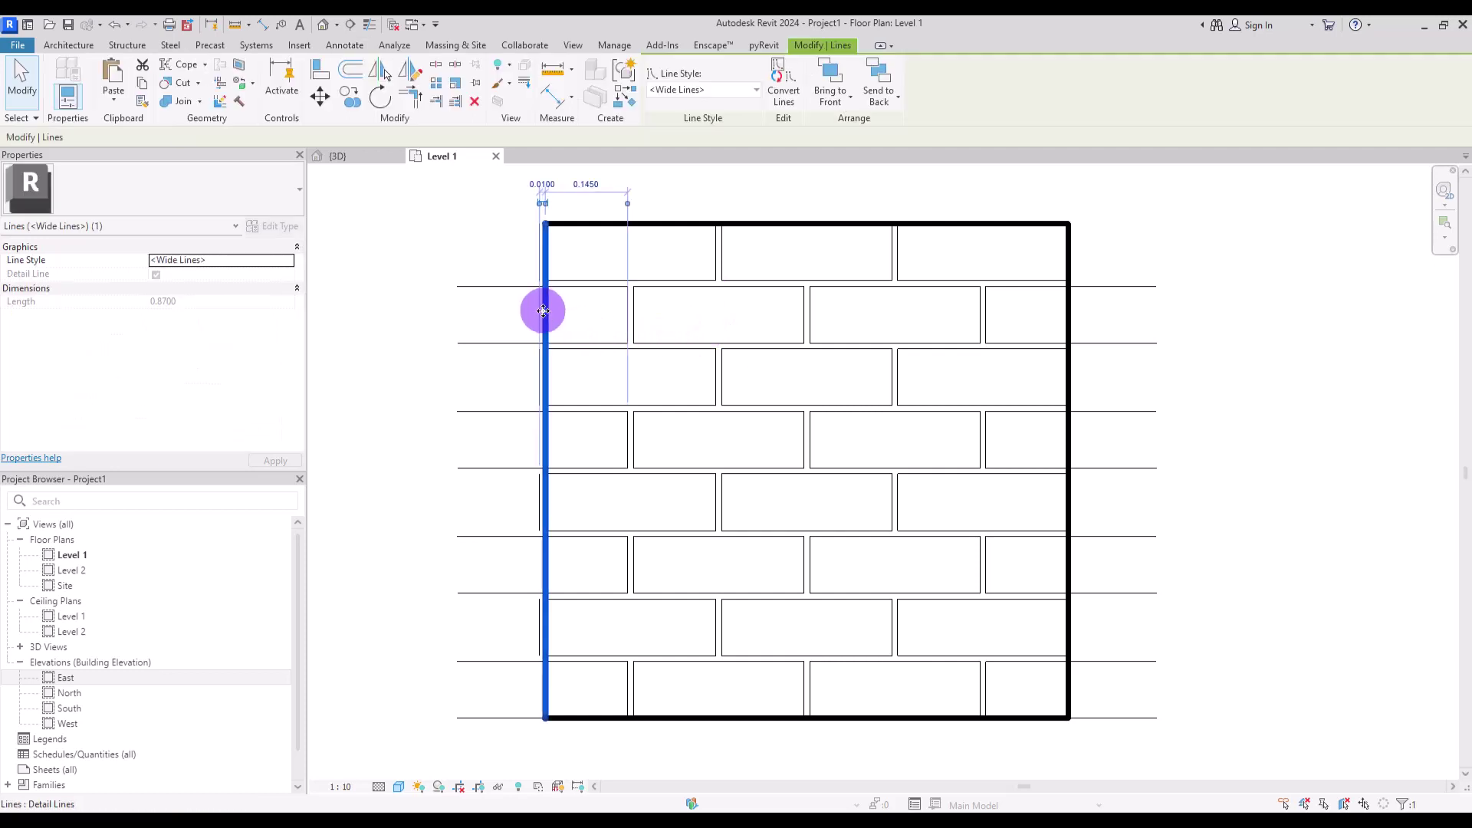
{"action": "mouse_move", "coordinate": [545, 306]}
{"action": "left_mouse_down"}
{"action": "mouse_move", "coordinate": [453, 296]}
{"action": "mouse_move", "coordinate": [543, 291]}
{"action": "left_mouse_up"}
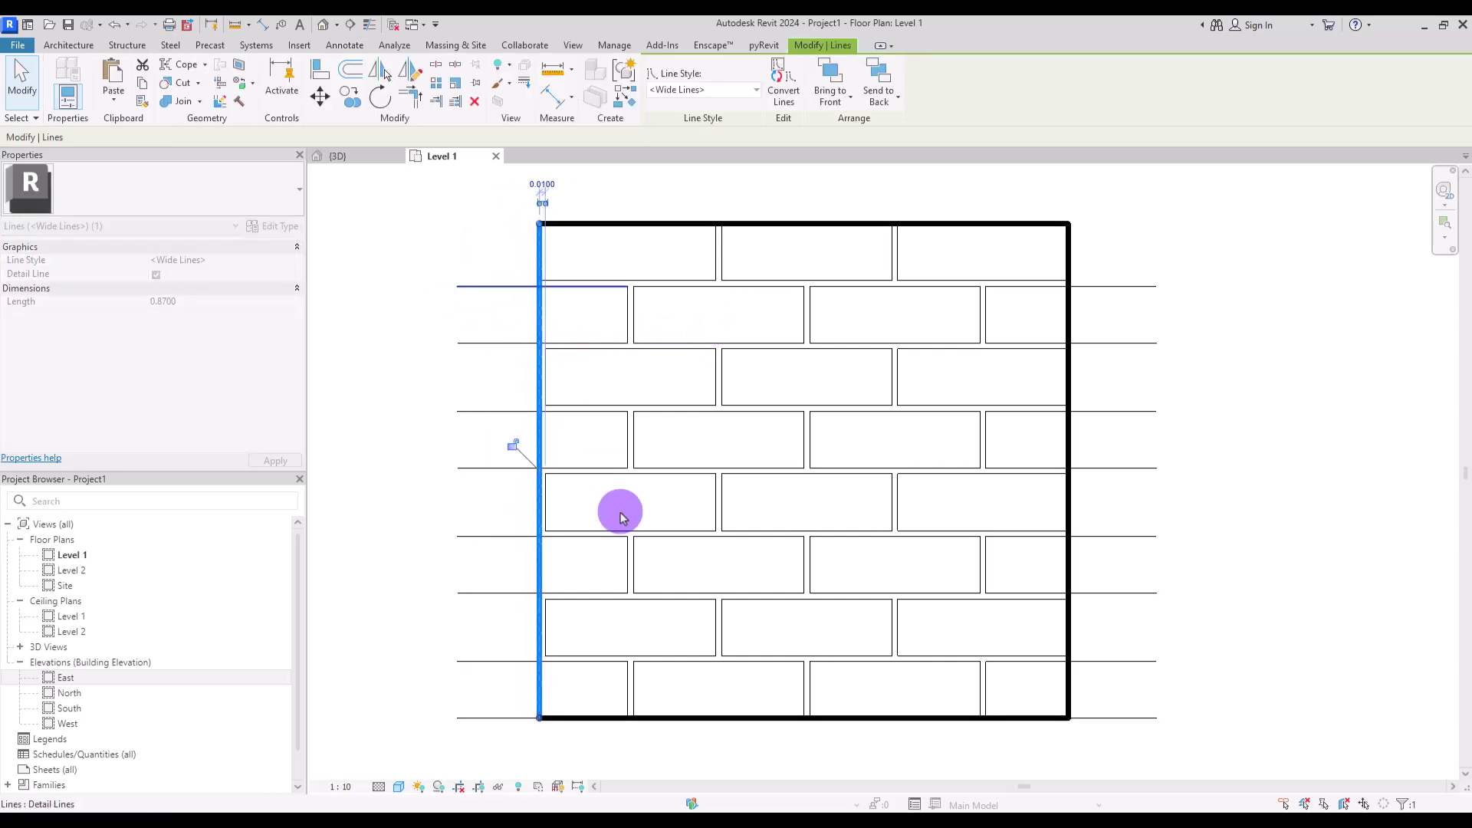
{"action": "left_click", "coordinate": [614, 509]}
- Set the frame's bottom line 0.12 from the brick edge above it, unjoining the connected elements
{"action": "left_click", "coordinate": [679, 719]}
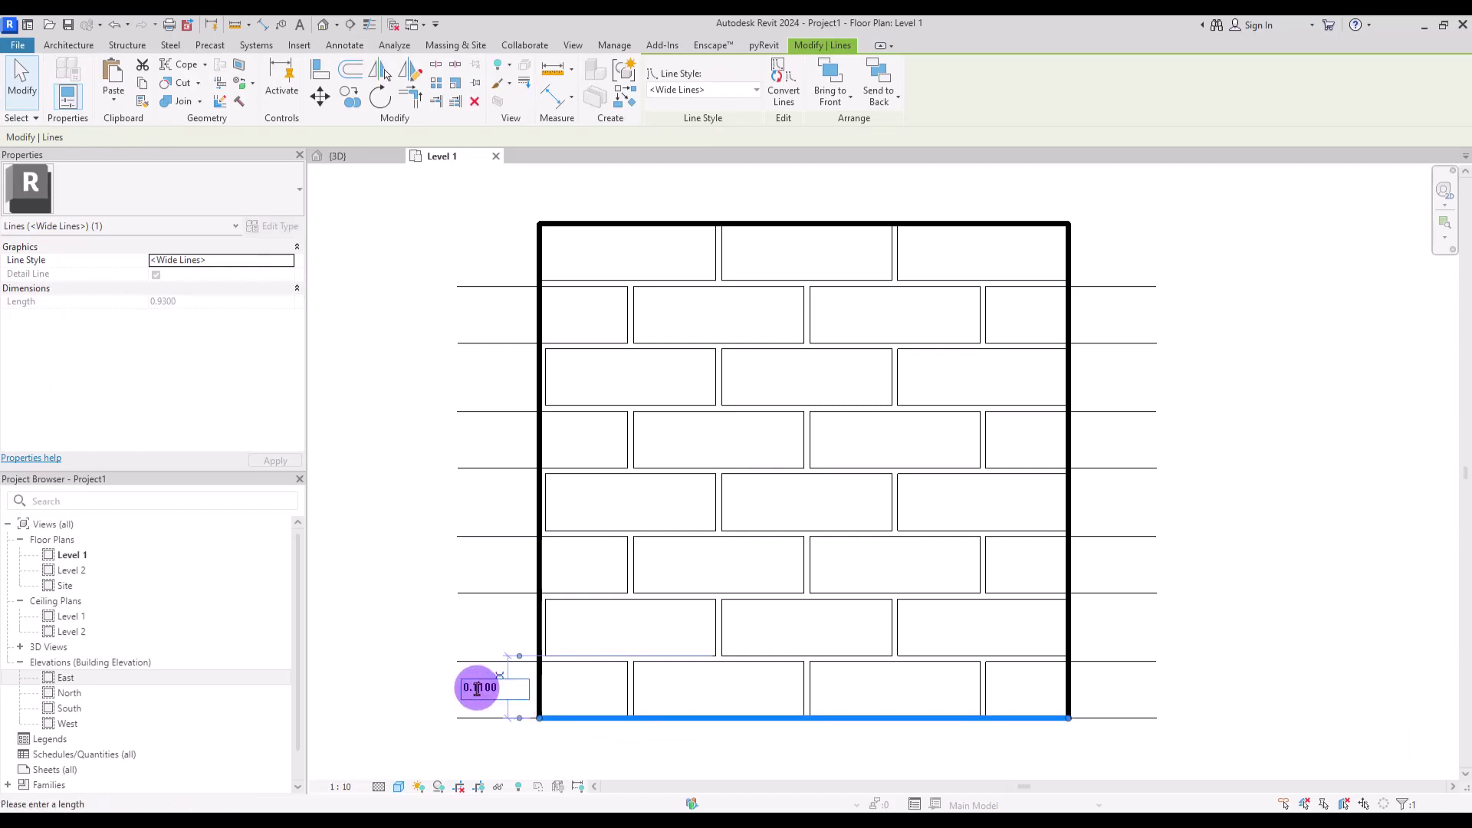
{"action": "type", "text": "200"}
{"action": "key", "text": "Return"}
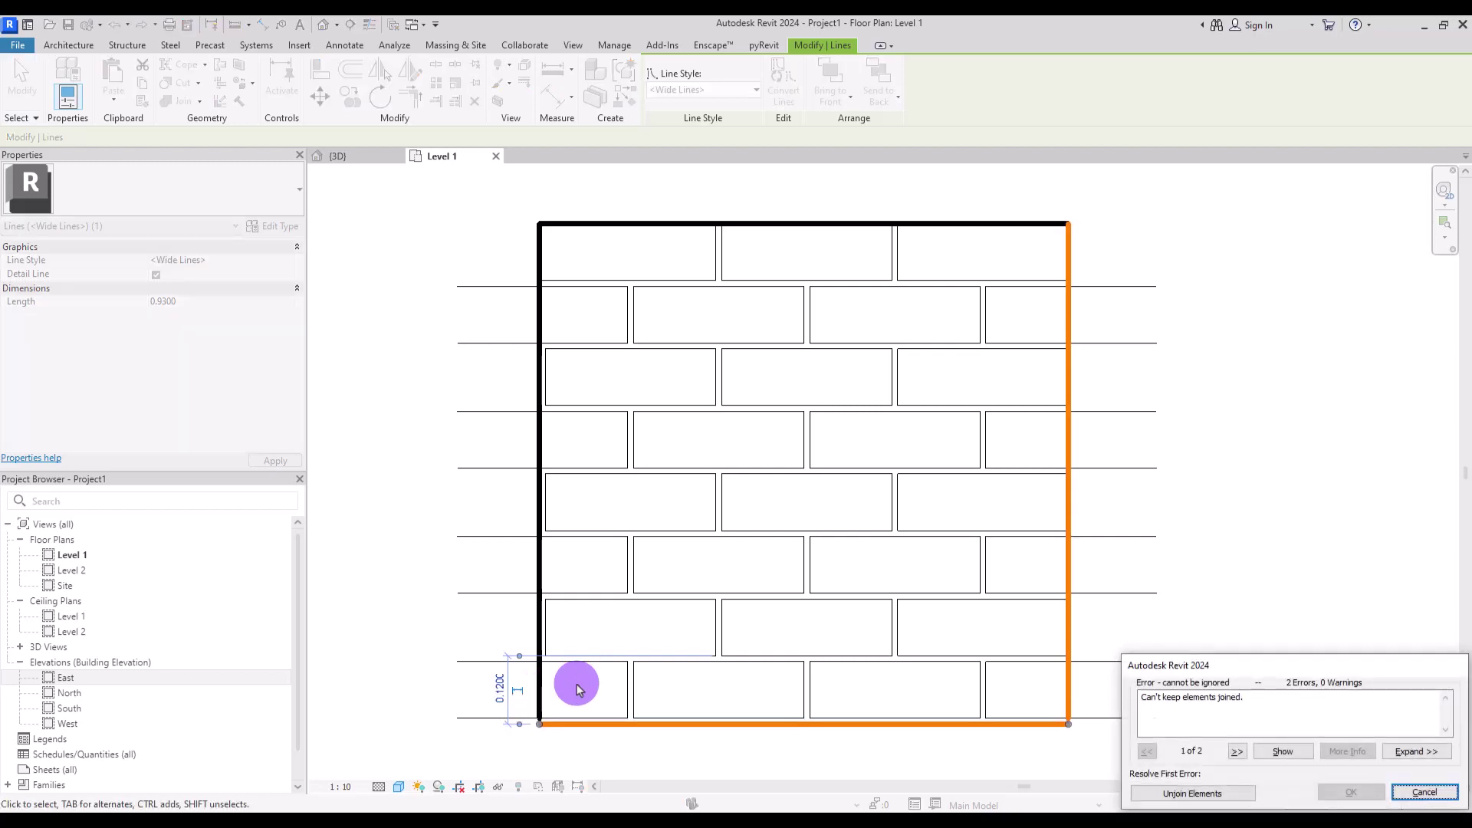
{"action": "left_click", "coordinate": [1187, 794]}
{"action": "left_click", "coordinate": [1197, 585]}
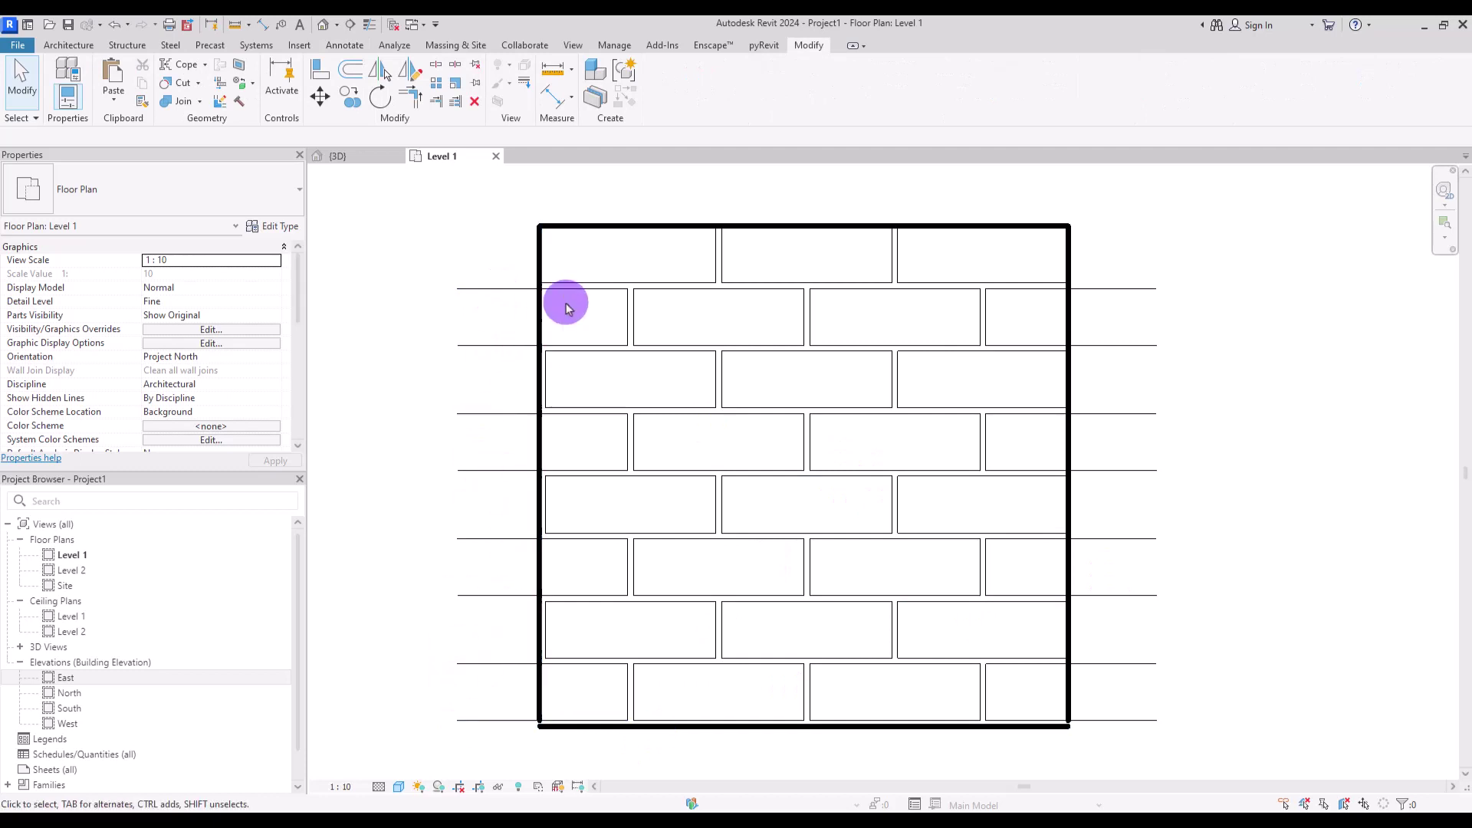
- Trim the horizontal brick lines that overhang the frame's left side back to that line with Trim/Extend Multiple Elements
{"action": "left_click", "coordinate": [453, 105]}
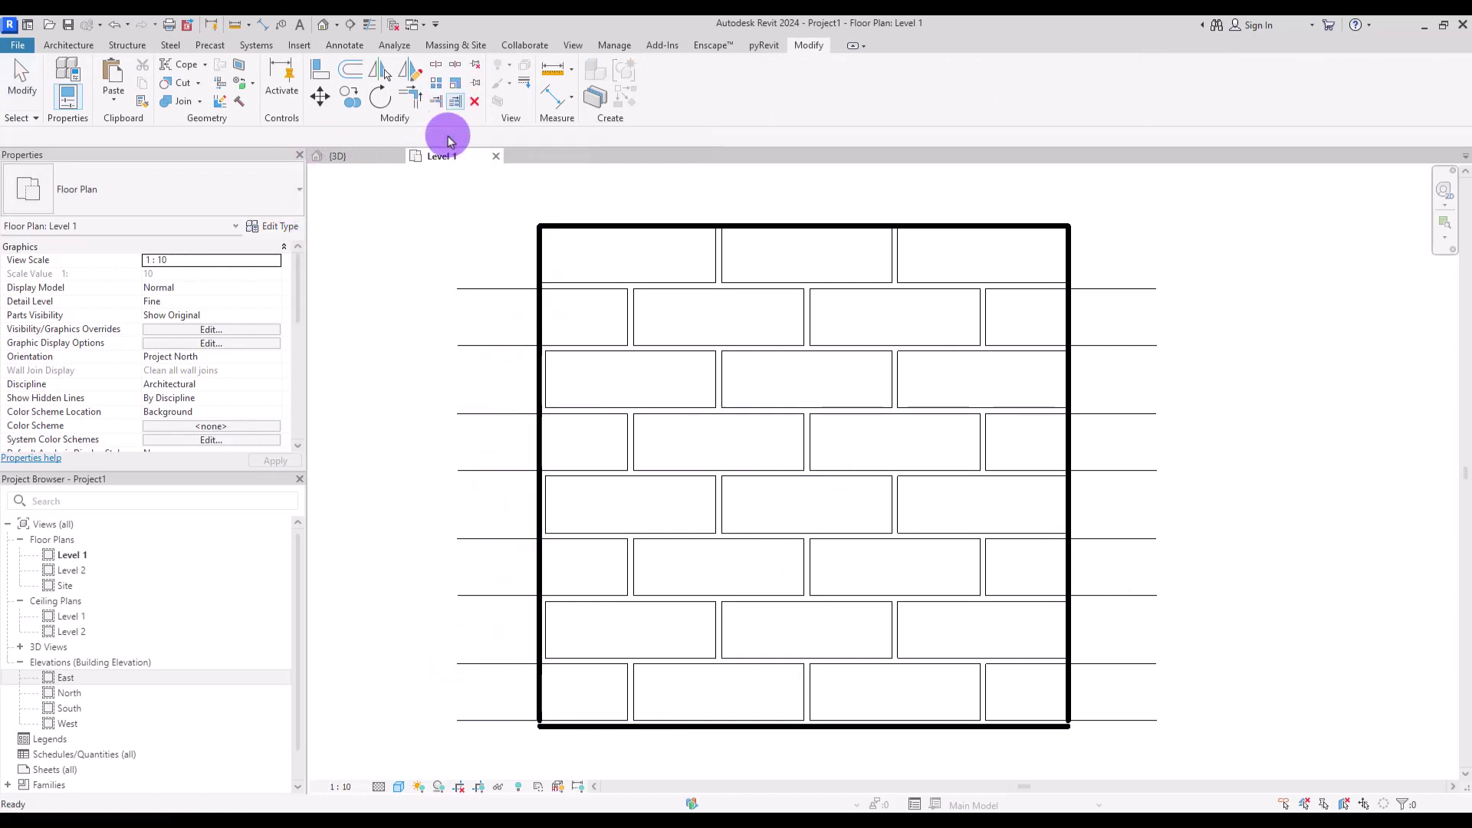
{"action": "left_click", "coordinate": [539, 262]}
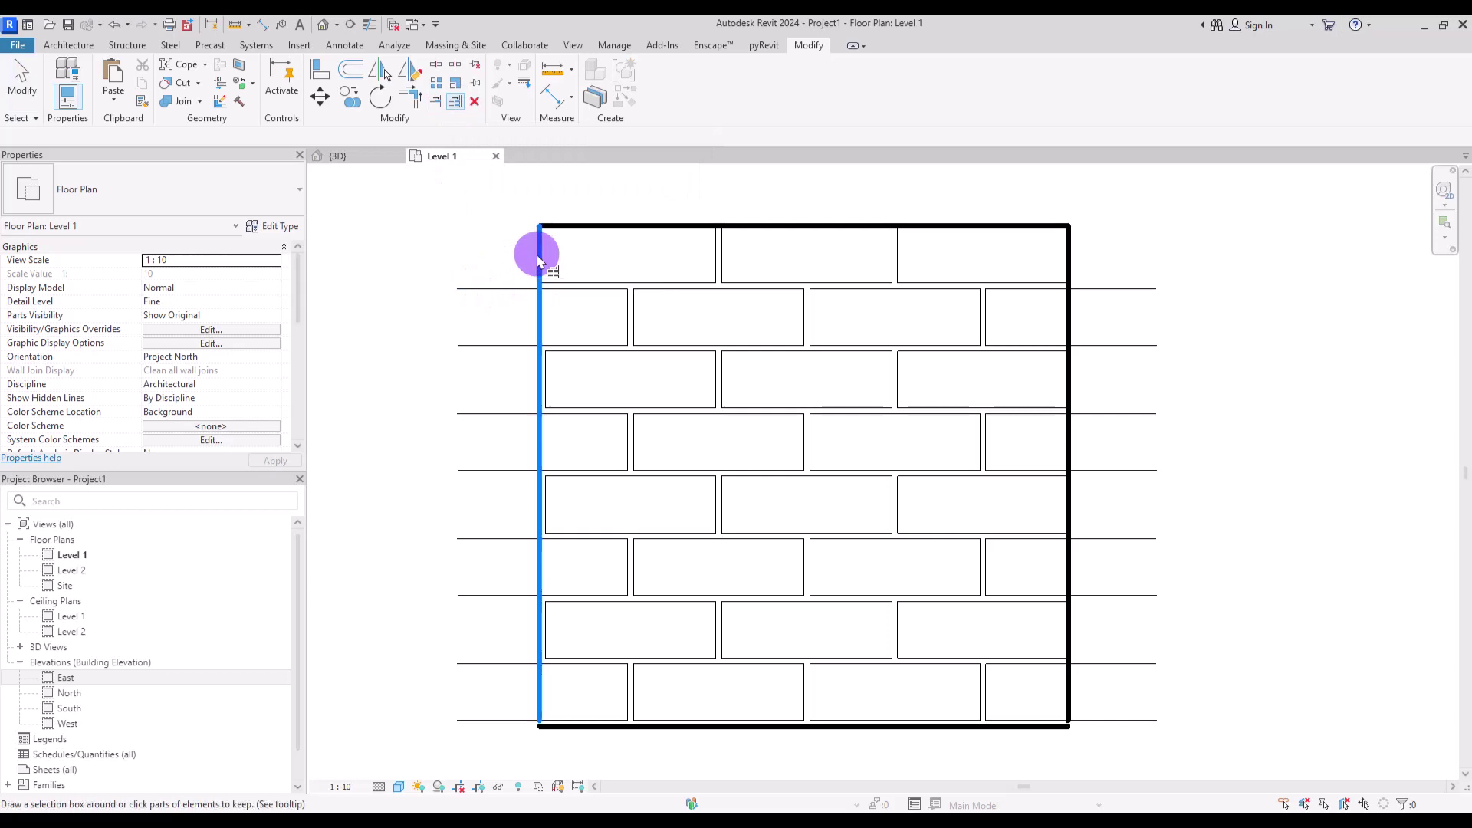
{"action": "left_click", "coordinate": [581, 344]}
{"action": "left_click", "coordinate": [581, 414]}
{"action": "left_click", "coordinate": [591, 473]}
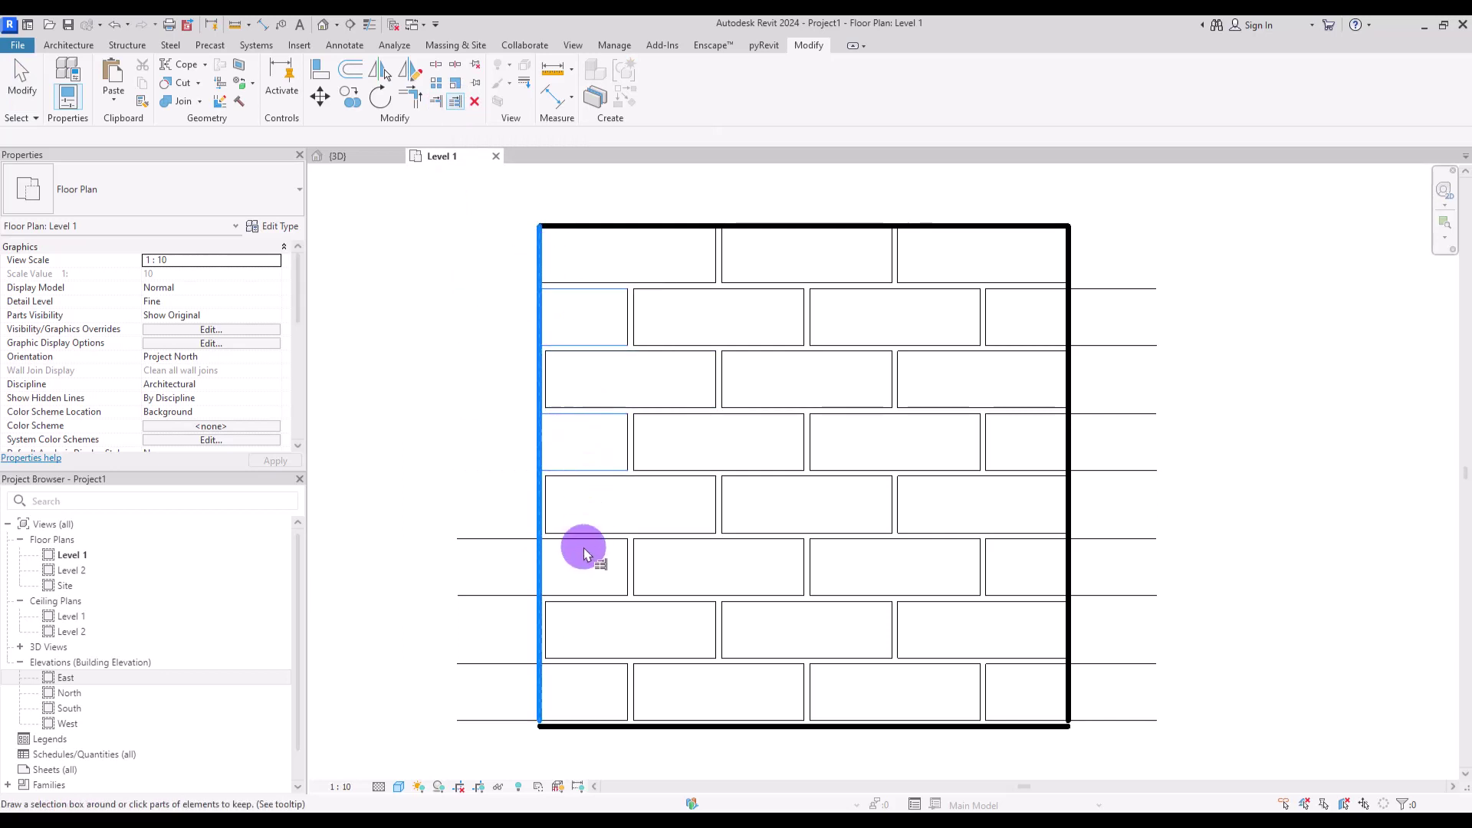
{"action": "left_click", "coordinate": [579, 541]}
{"action": "left_click", "coordinate": [569, 595]}
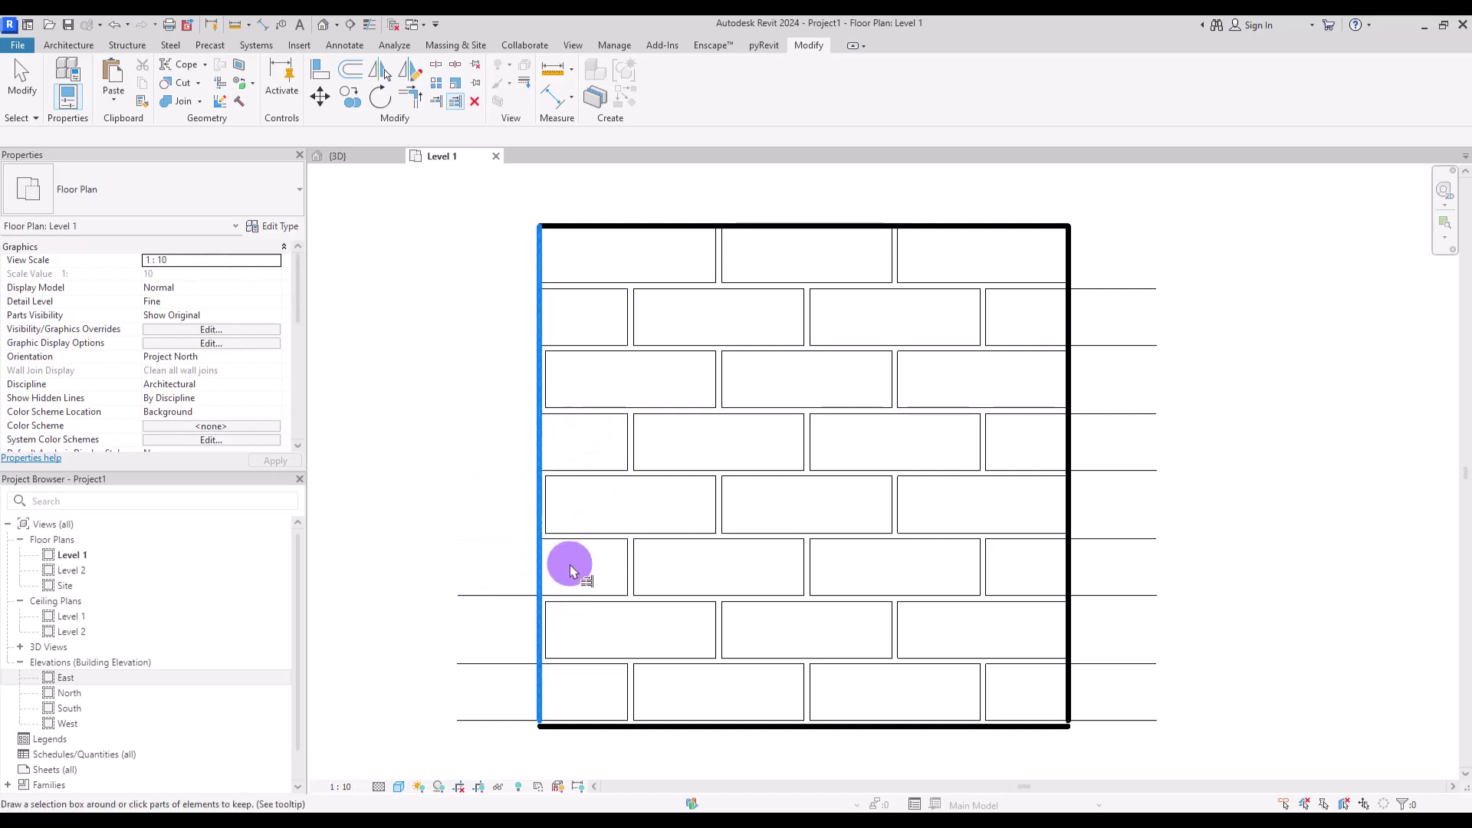
{"action": "left_click", "coordinate": [583, 663]}
{"action": "left_click", "coordinate": [638, 523]}
- Trim the horizontal brick lines that overhang the frame's right side back to that line
{"action": "left_click", "coordinate": [1068, 291]}
{"action": "left_click", "coordinate": [1045, 290]}
{"action": "left_click", "coordinate": [1027, 345]}
{"action": "left_click", "coordinate": [1026, 414]}
{"action": "left_click", "coordinate": [1024, 471]}
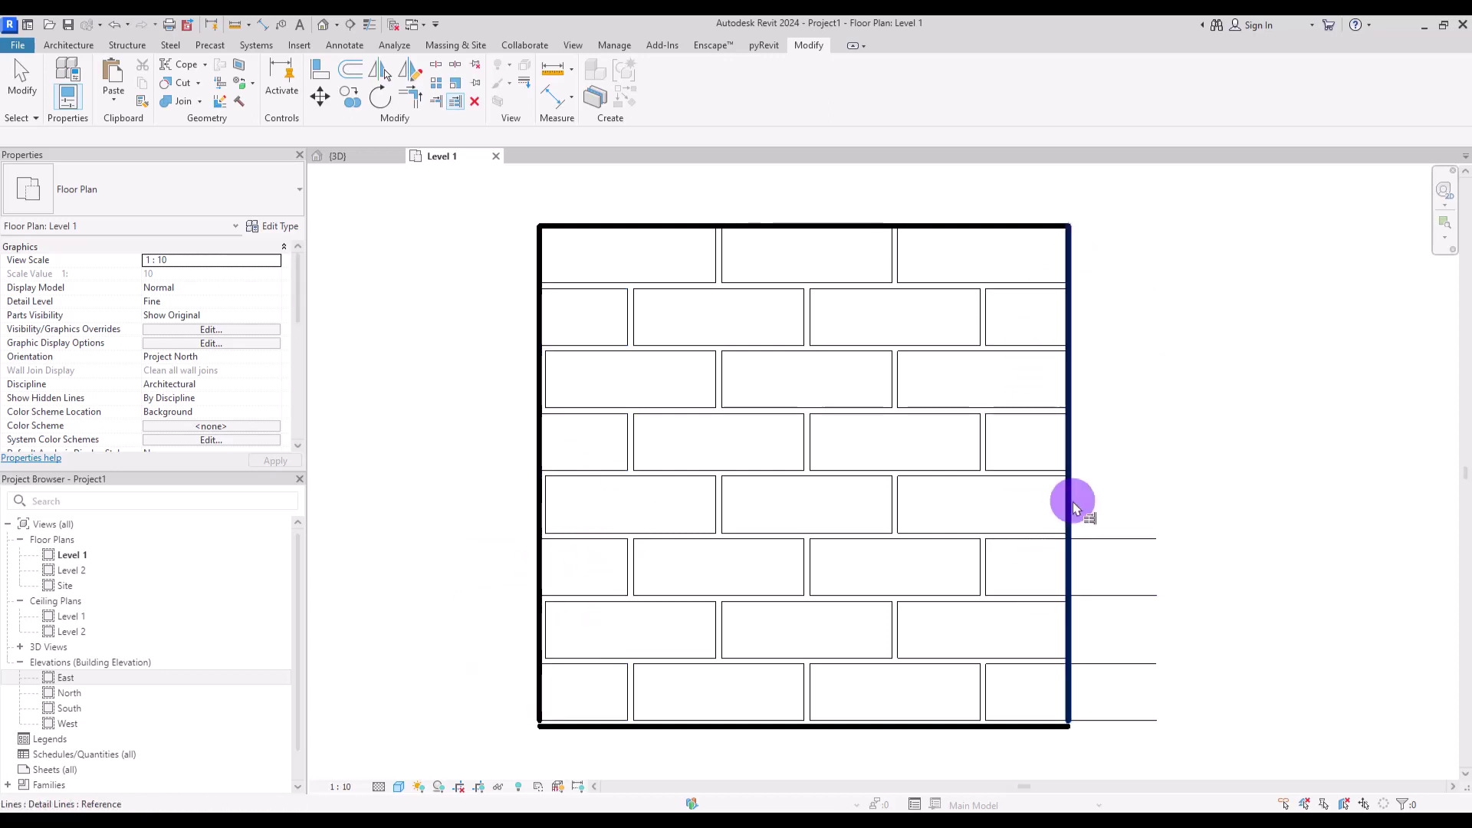
{"action": "left_click", "coordinate": [1058, 539]}
{"action": "left_click", "coordinate": [1023, 596]}
{"action": "left_click", "coordinate": [1027, 664]}
{"action": "key", "text": "Escape"}
- Select all the thin brick lines, excluding the four wide frame lines, and open pyRevit's Make Pattern for them
{"action": "left_click_drag", "start_coordinate": [467, 204], "coordinate": [1131, 778]}
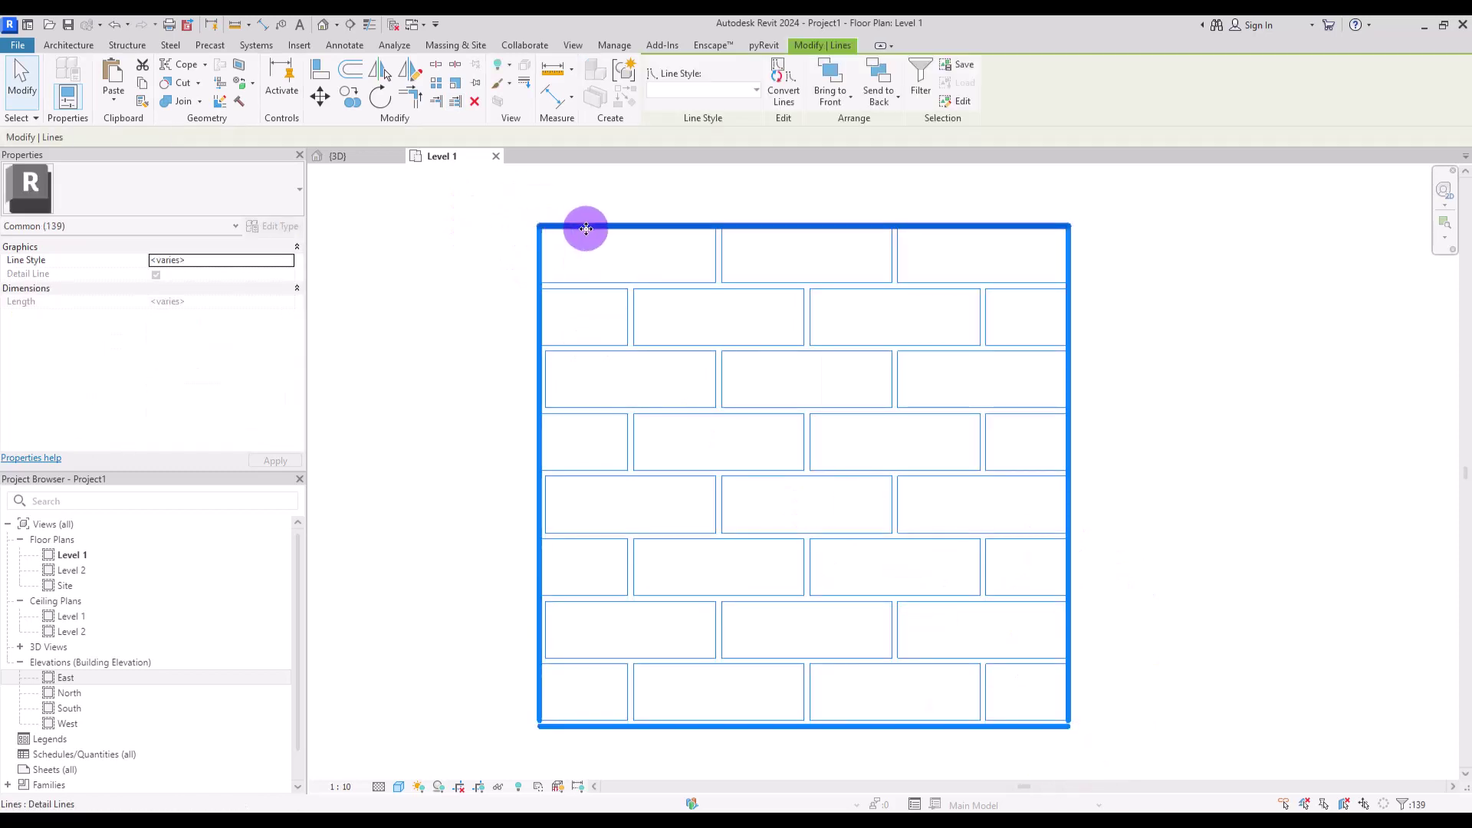
{"action": "left_click", "coordinate": [641, 226], "text": "shift"}
{"action": "left_click", "coordinate": [541, 272], "text": "shift"}
{"action": "left_click", "coordinate": [1068, 263], "text": "shift"}
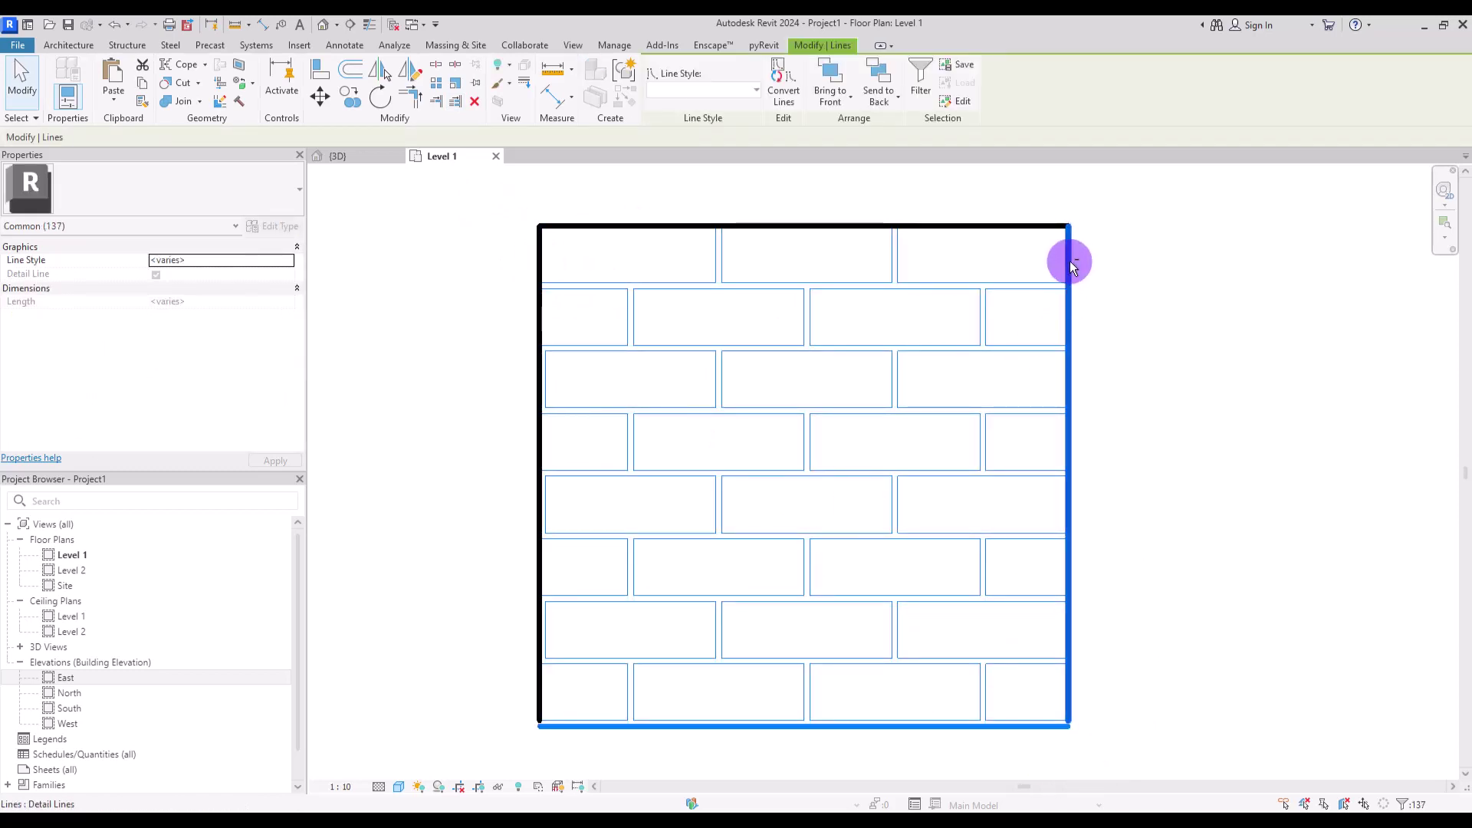
{"action": "left_click", "coordinate": [805, 727], "text": "shift"}
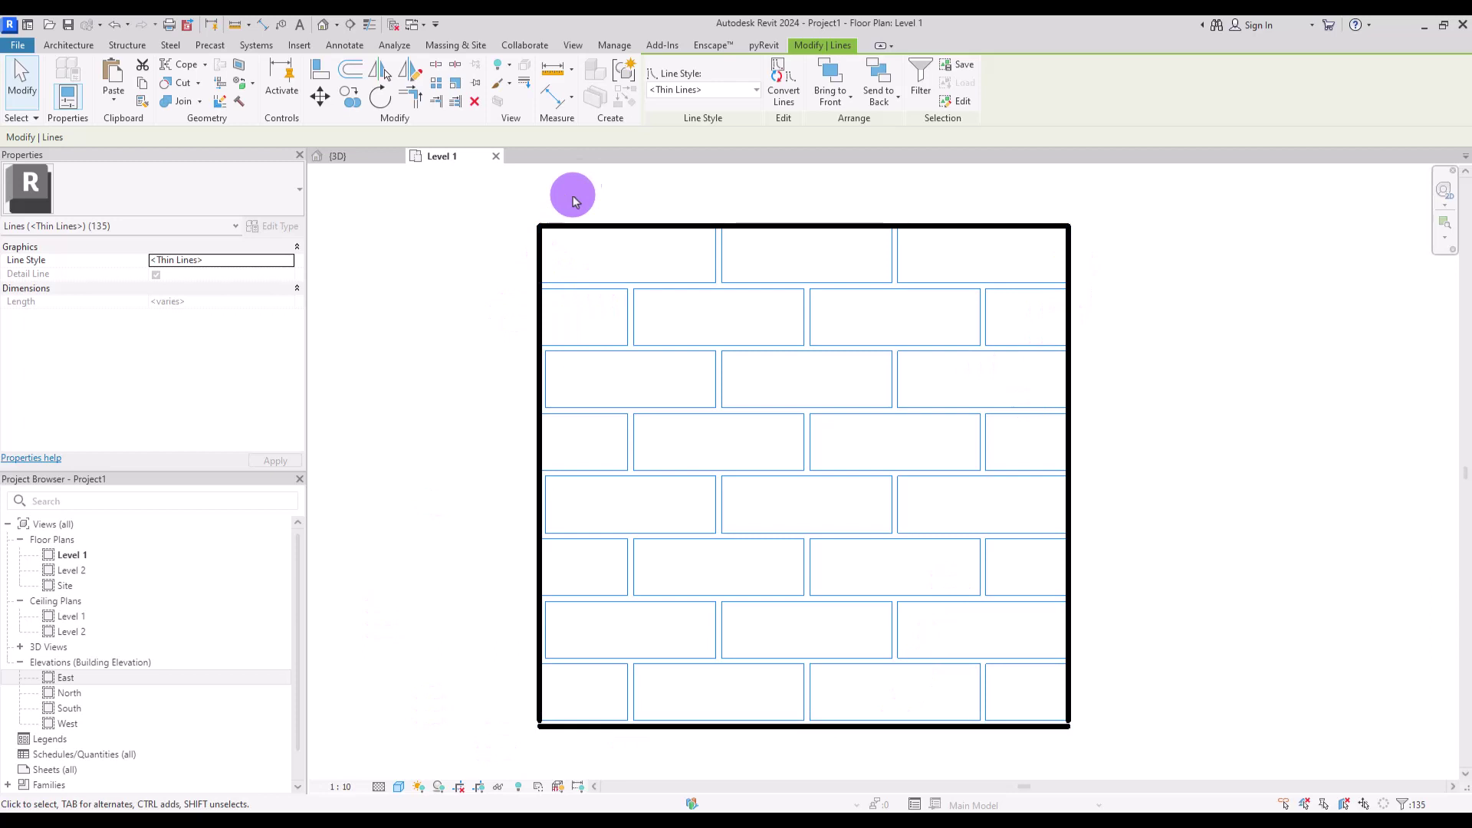
{"action": "left_click", "coordinate": [759, 46]}
{"action": "left_click", "coordinate": [598, 90]}
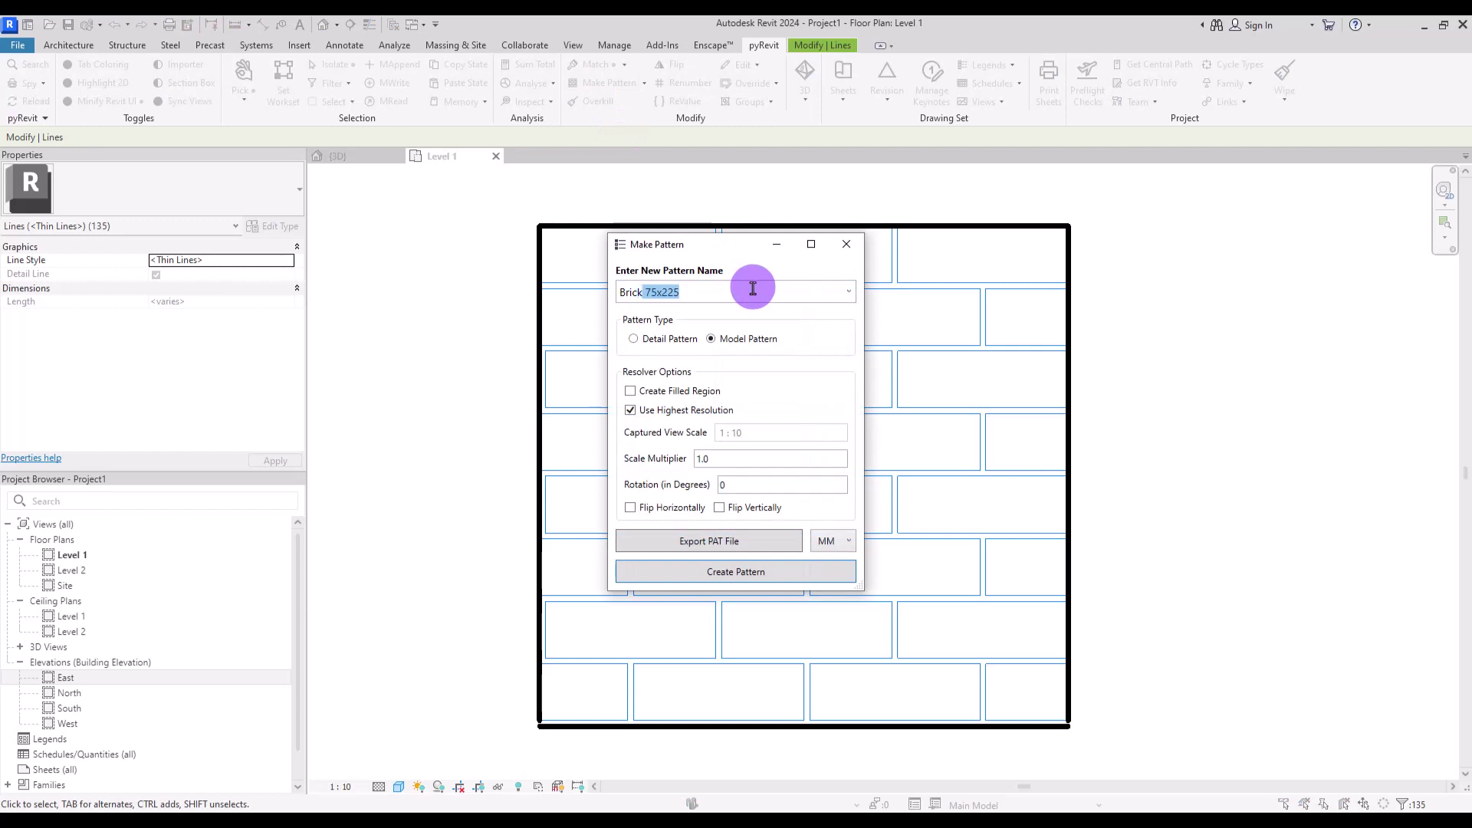
- Create the model pattern Brick A from the selected lines, using the thick frame's bottom-left and top-right corners as the pattern area
{"action": "left_click", "coordinate": [726, 577]}
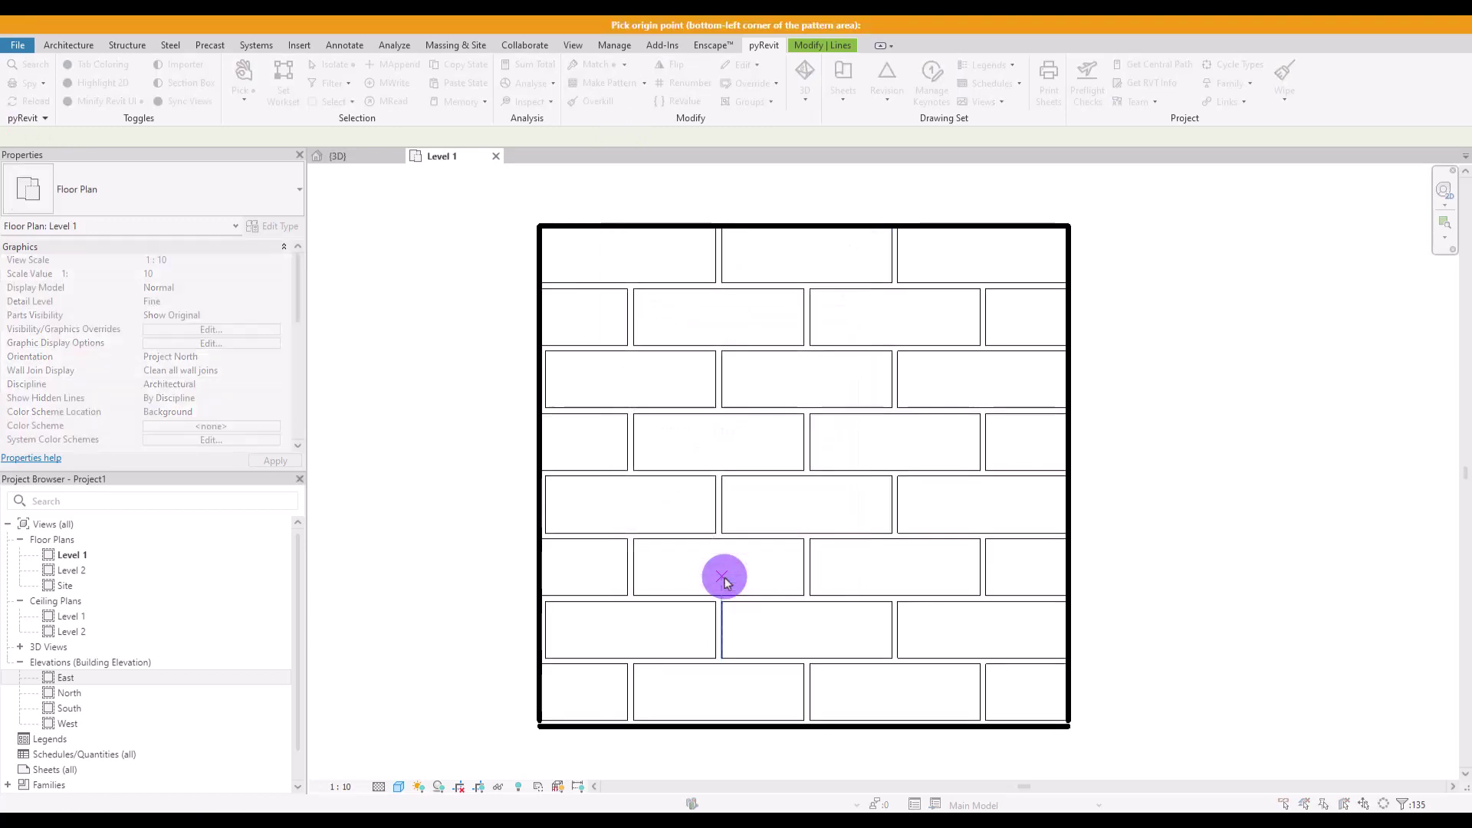
{"action": "left_click", "coordinate": [538, 727]}
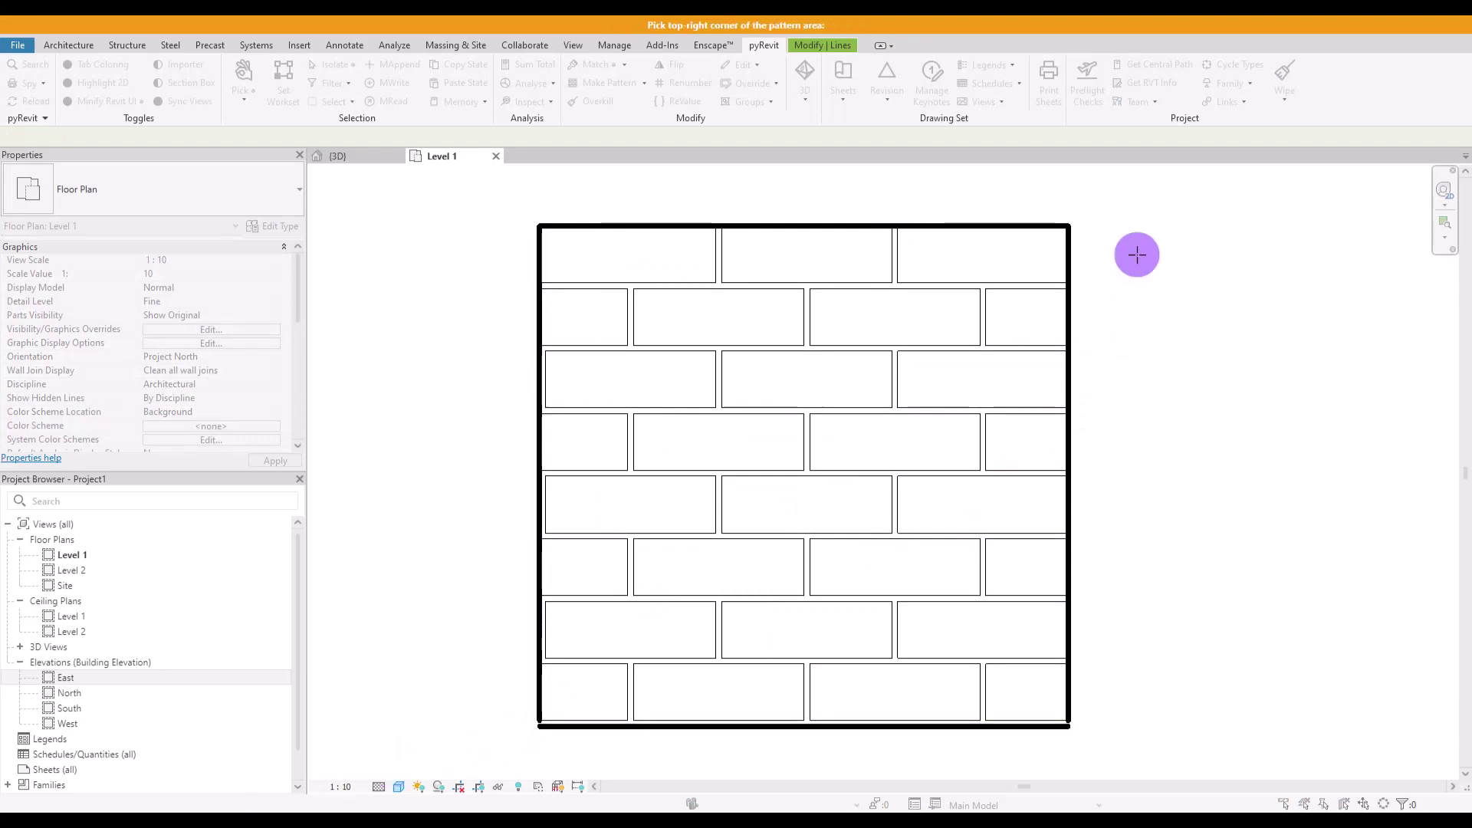
{"action": "left_click", "coordinate": [1068, 224]}
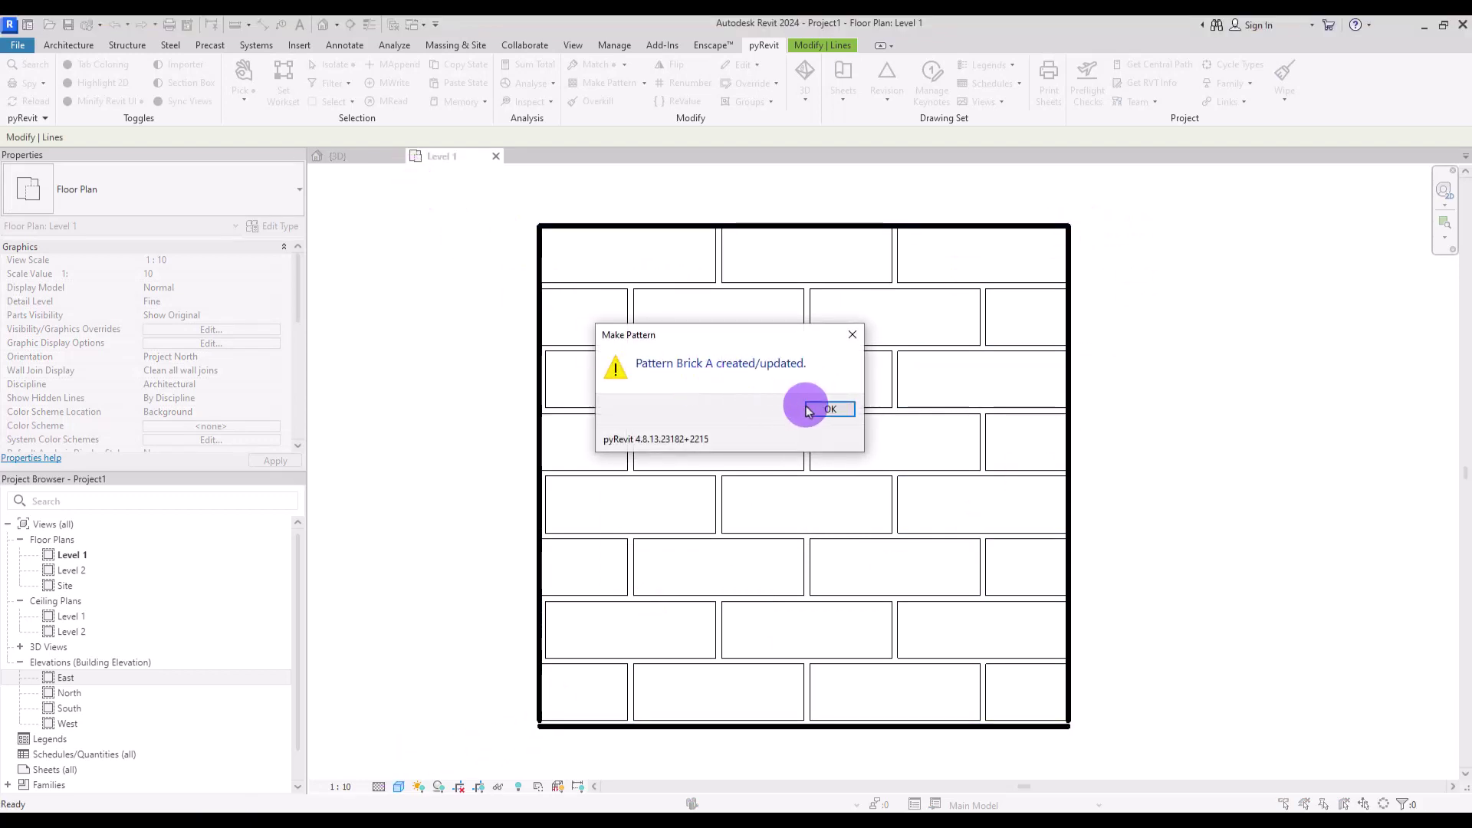
{"action": "left_click", "coordinate": [809, 412]}
- In the 3D view, open the patterned wall's type structure and set the Wall A material's surface foreground pattern to Brick A
{"action": "left_click", "coordinate": [335, 155]}
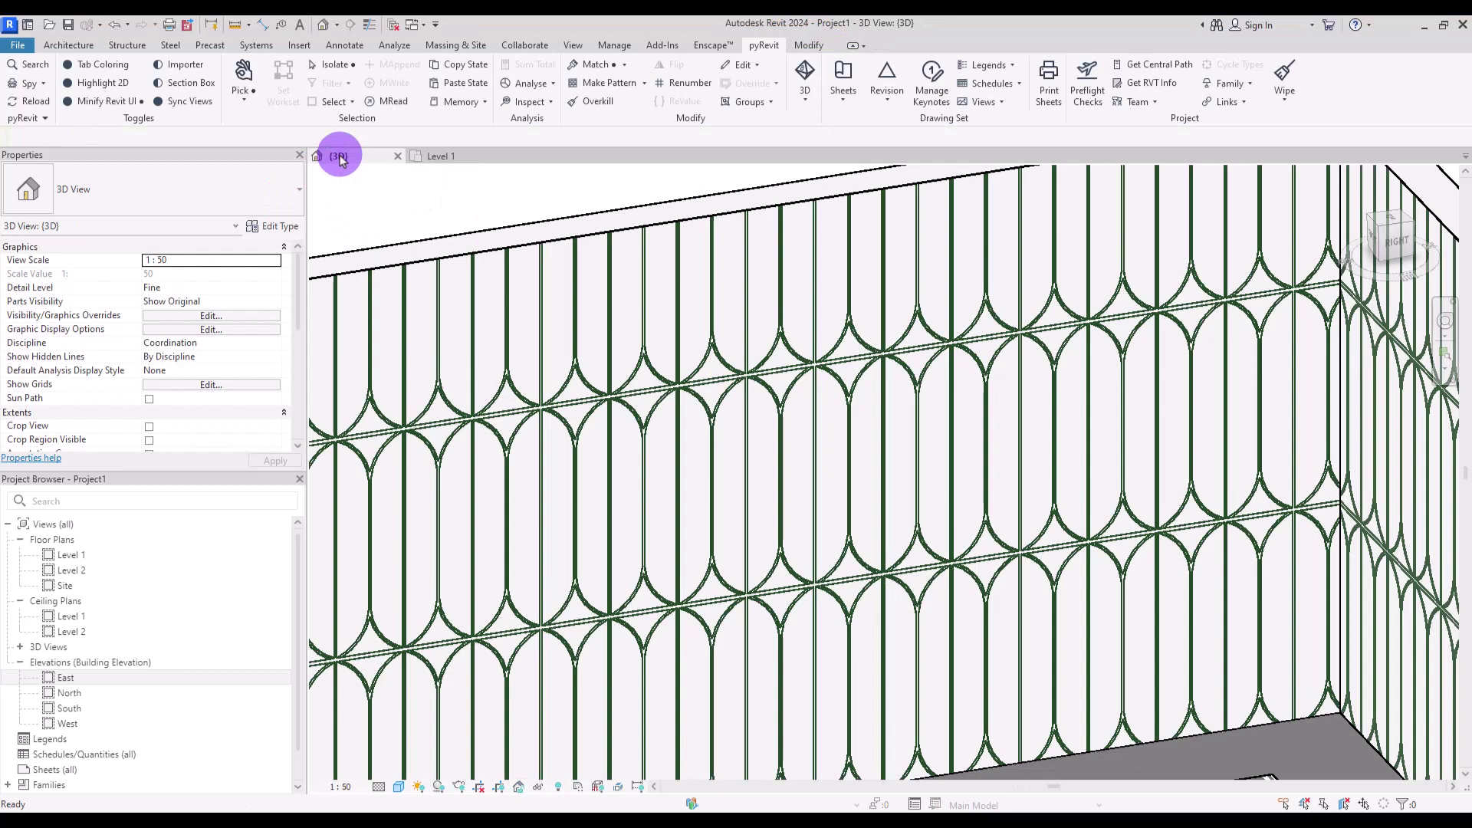
{"action": "left_click", "coordinate": [481, 263]}
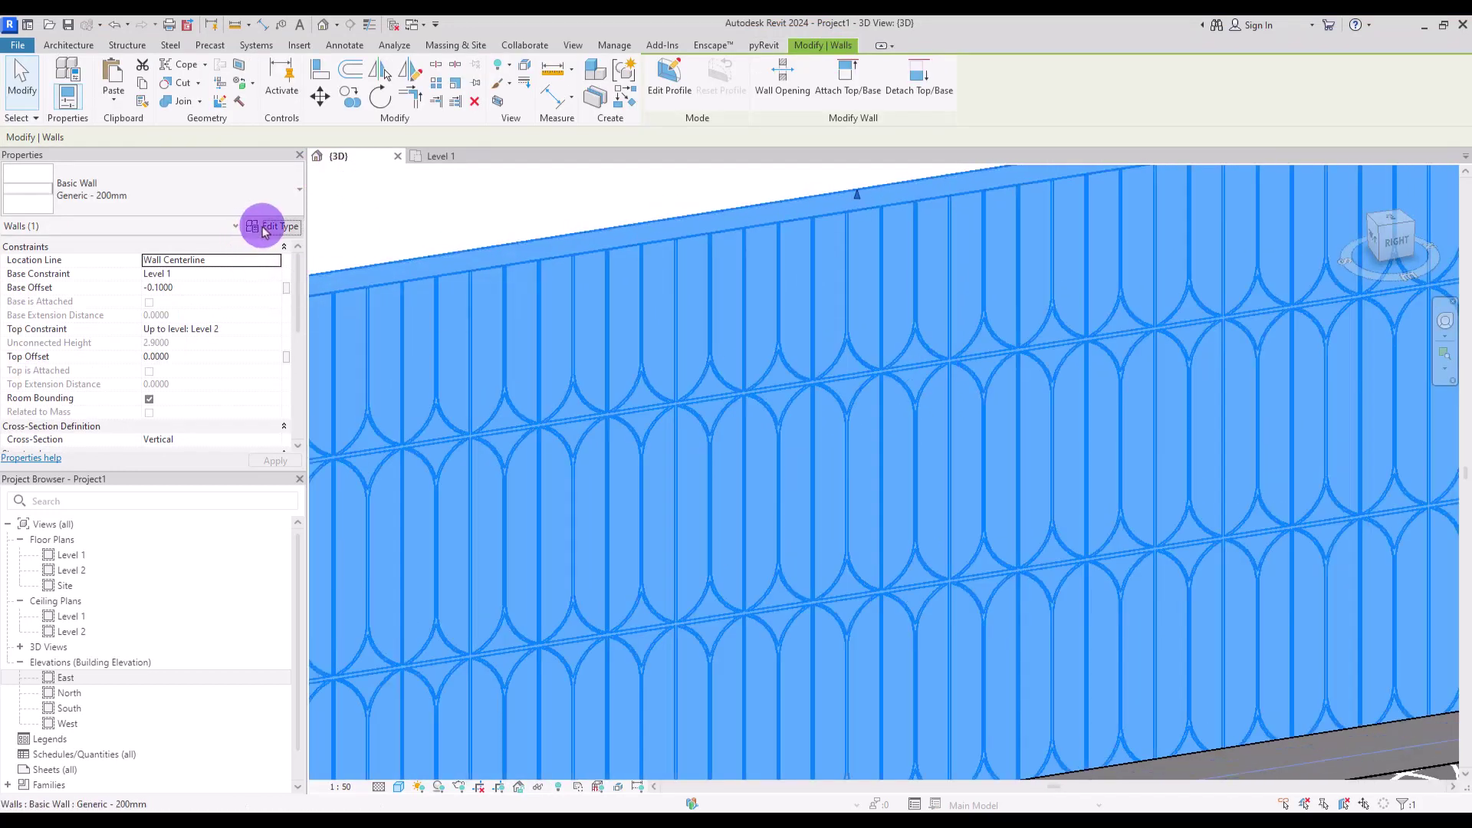
{"action": "left_click", "coordinate": [263, 227]}
{"action": "left_click", "coordinate": [265, 328]}
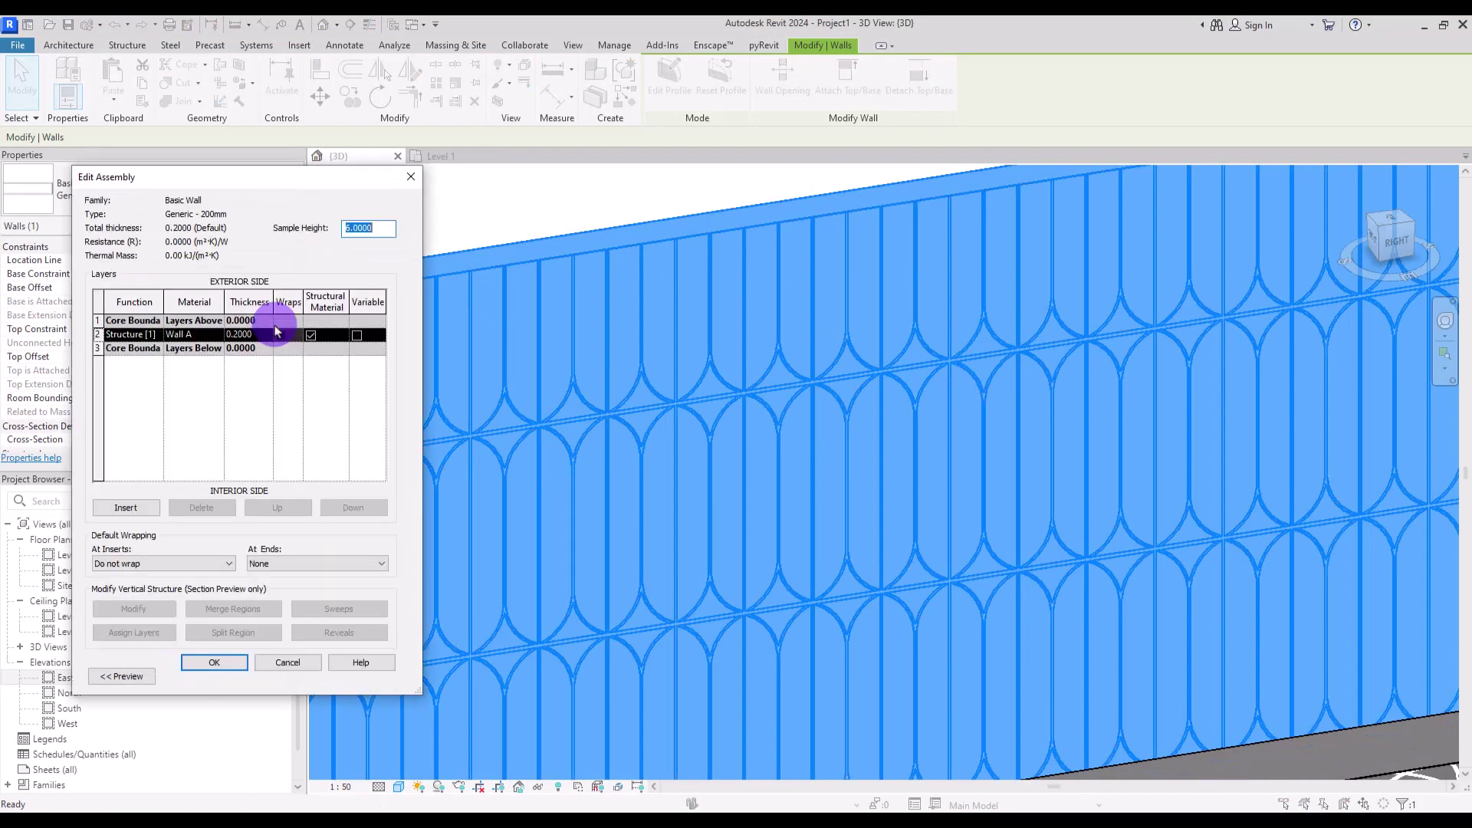
{"action": "left_click", "coordinate": [201, 334]}
{"action": "left_click", "coordinate": [218, 334]}
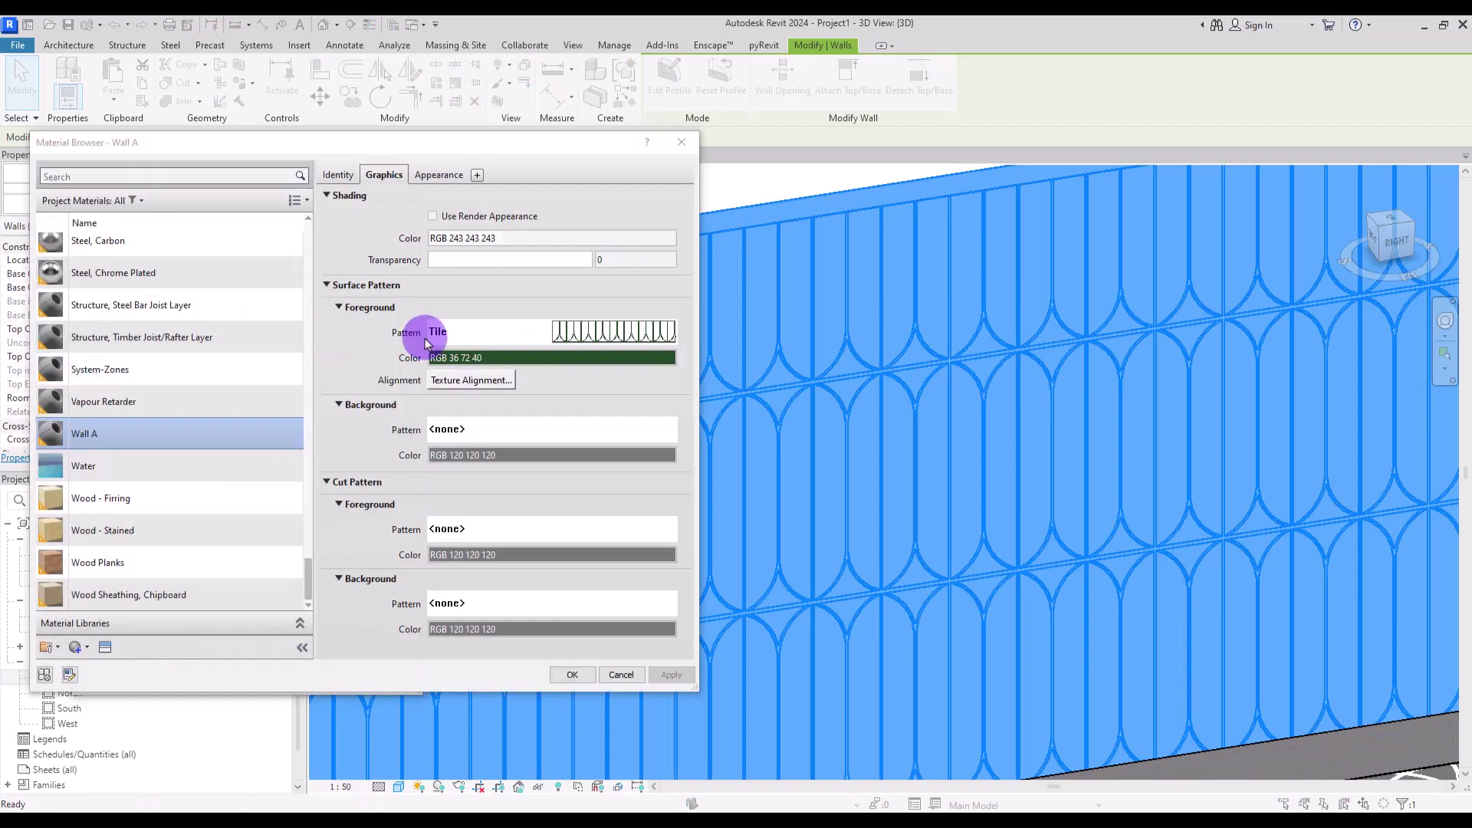
{"action": "left_click", "coordinate": [588, 331]}
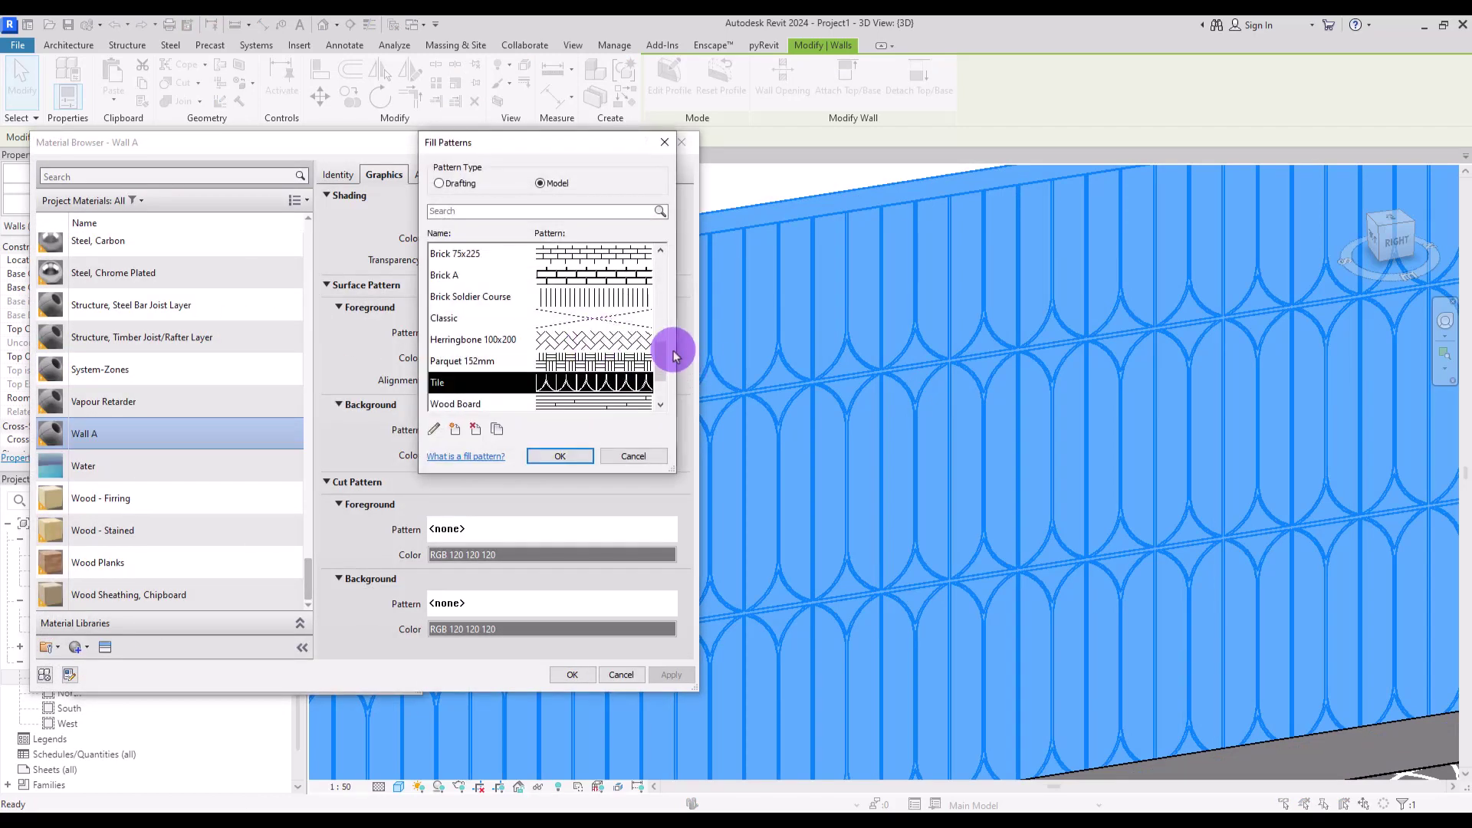
{"action": "left_click", "coordinate": [551, 284]}
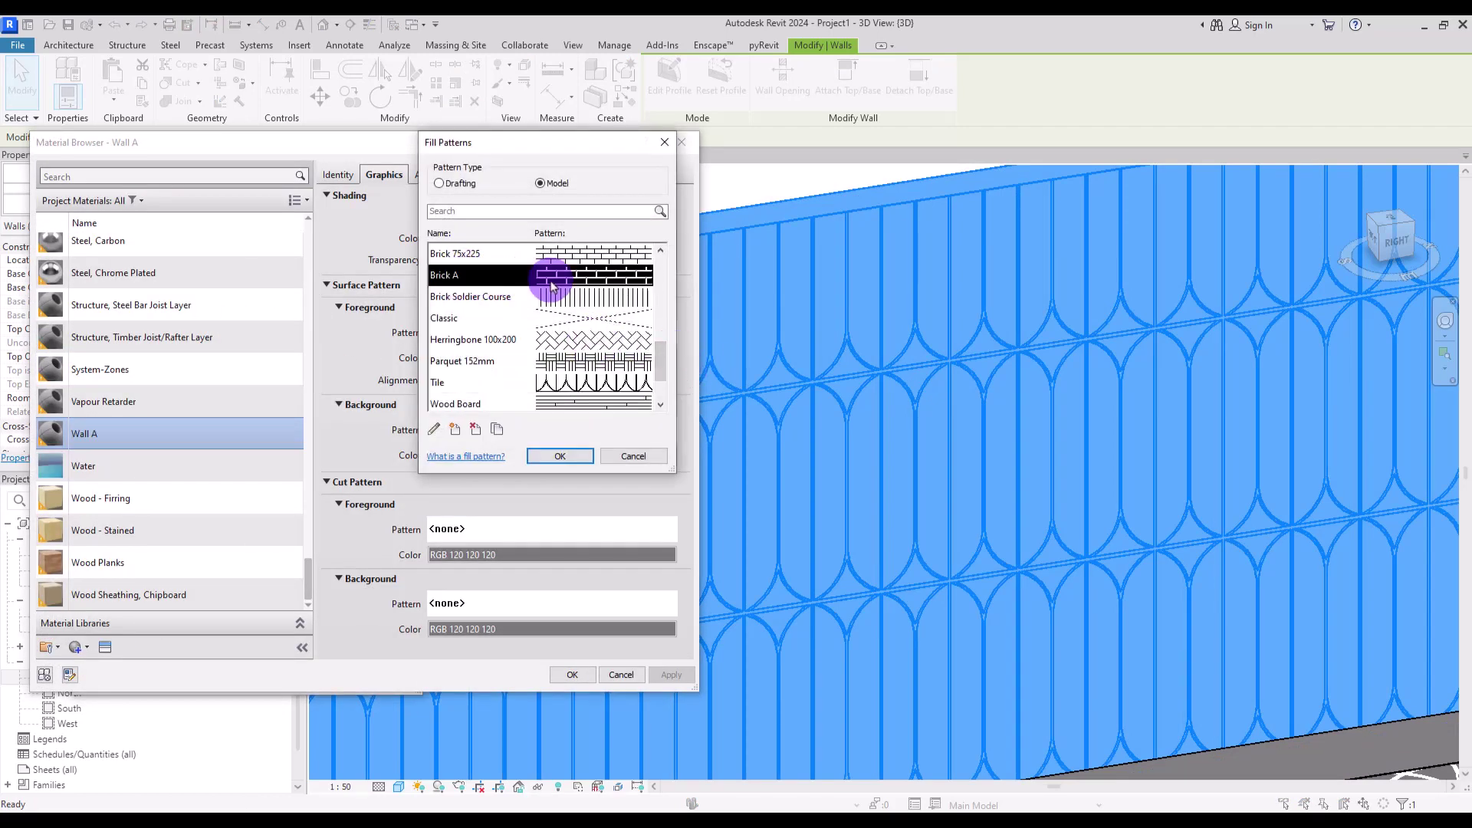
{"action": "left_click", "coordinate": [559, 456]}
- Set the Wall A surface foreground pattern color to dark red RGB 95-14-14 and accept the material and wall type changes
{"action": "left_click", "coordinate": [565, 356]}
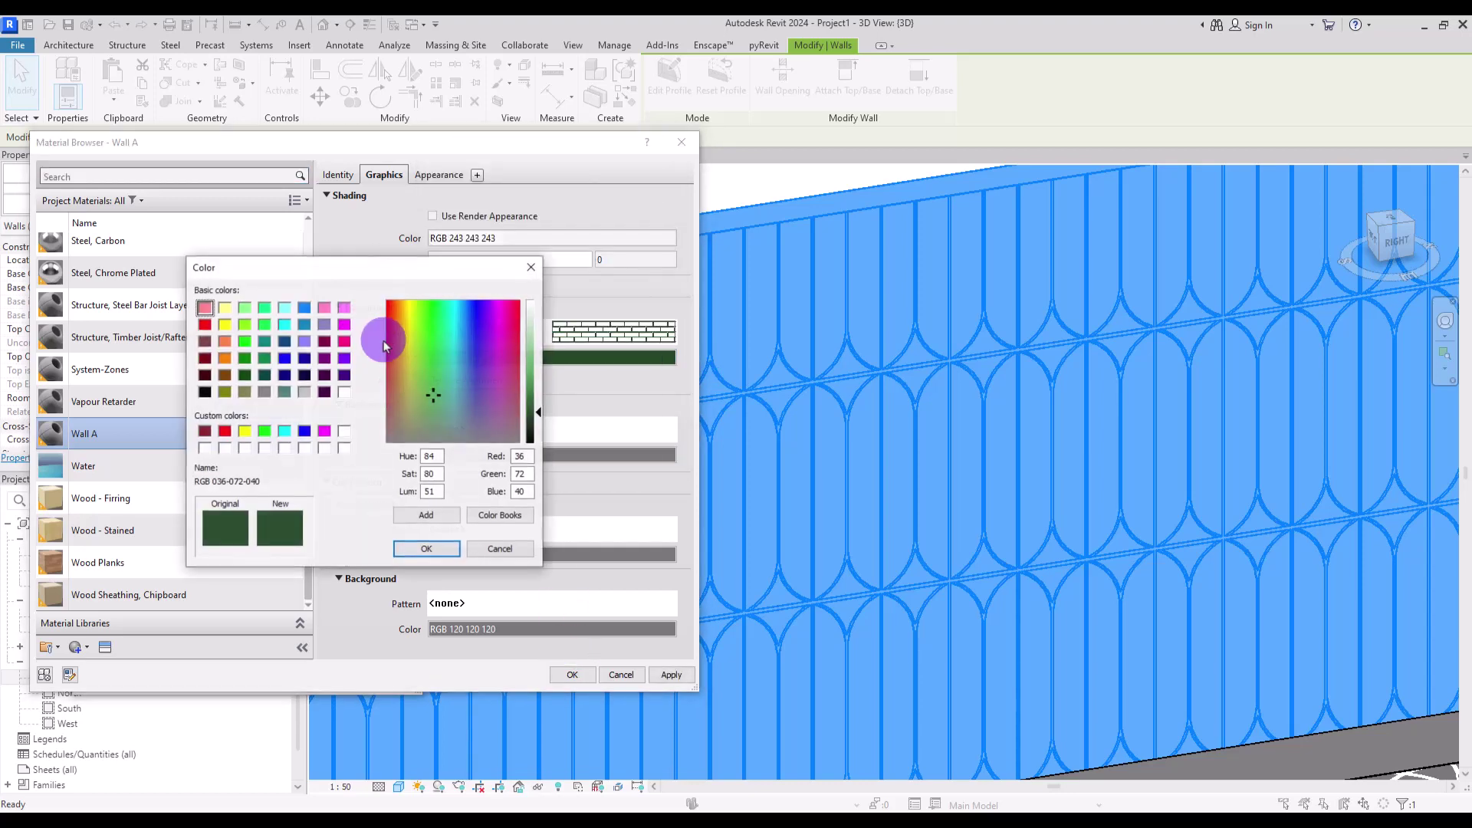
{"action": "left_click", "coordinate": [387, 343]}
{"action": "left_click", "coordinate": [426, 549]}
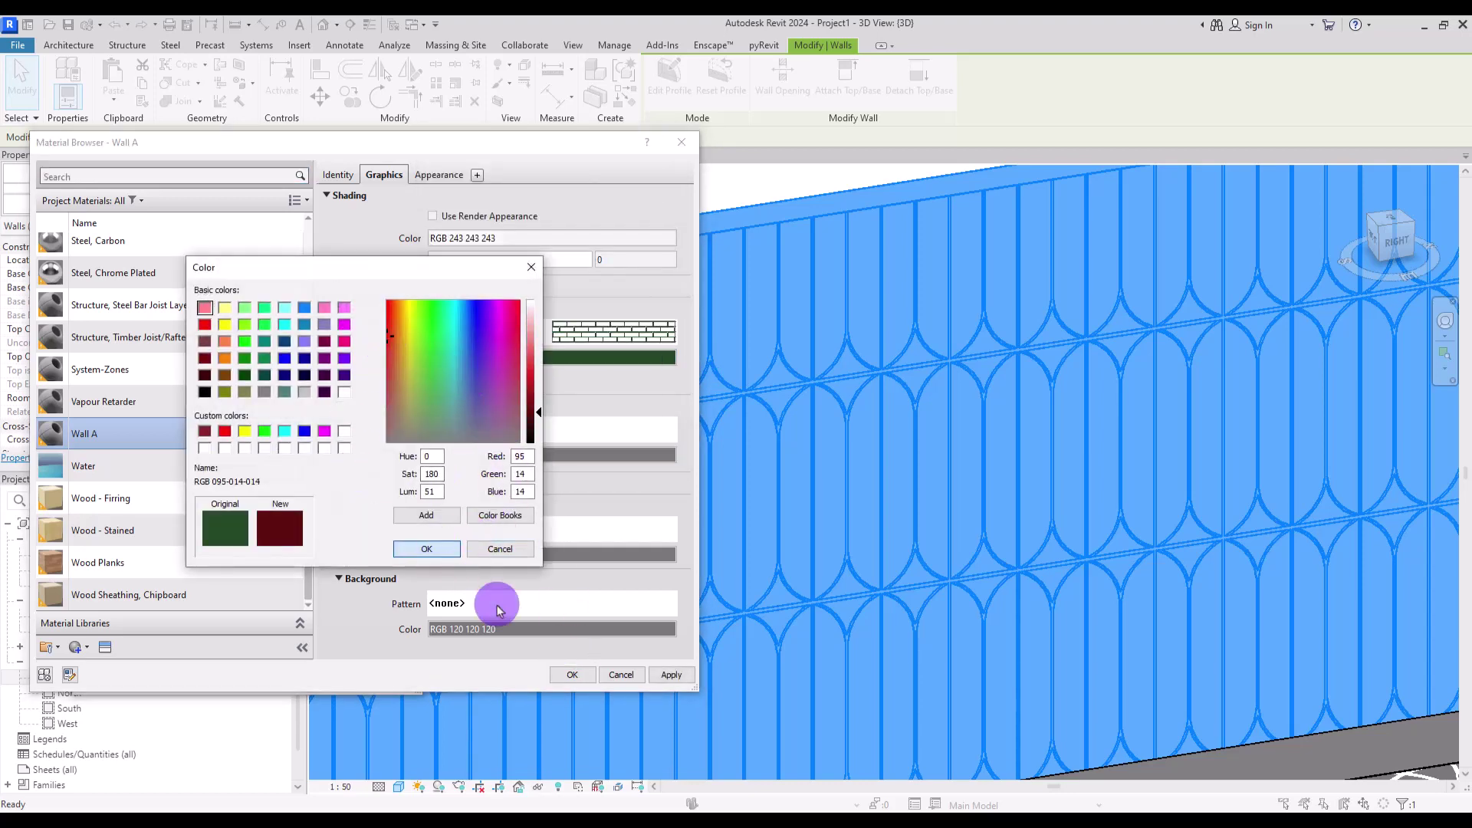
{"action": "left_click", "coordinate": [574, 675]}
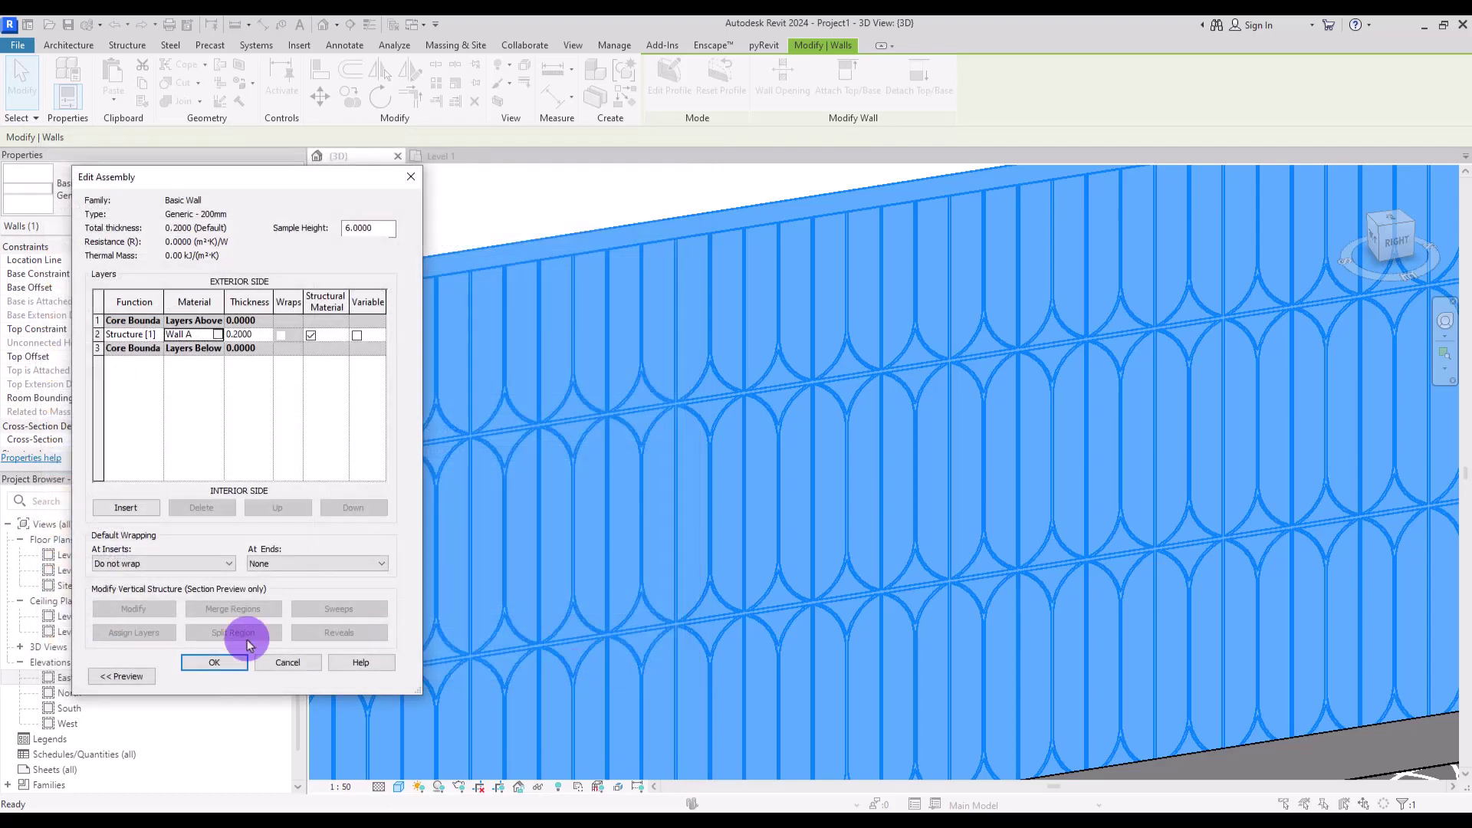
{"action": "left_click", "coordinate": [212, 663]}
{"action": "left_click", "coordinate": [218, 675]}
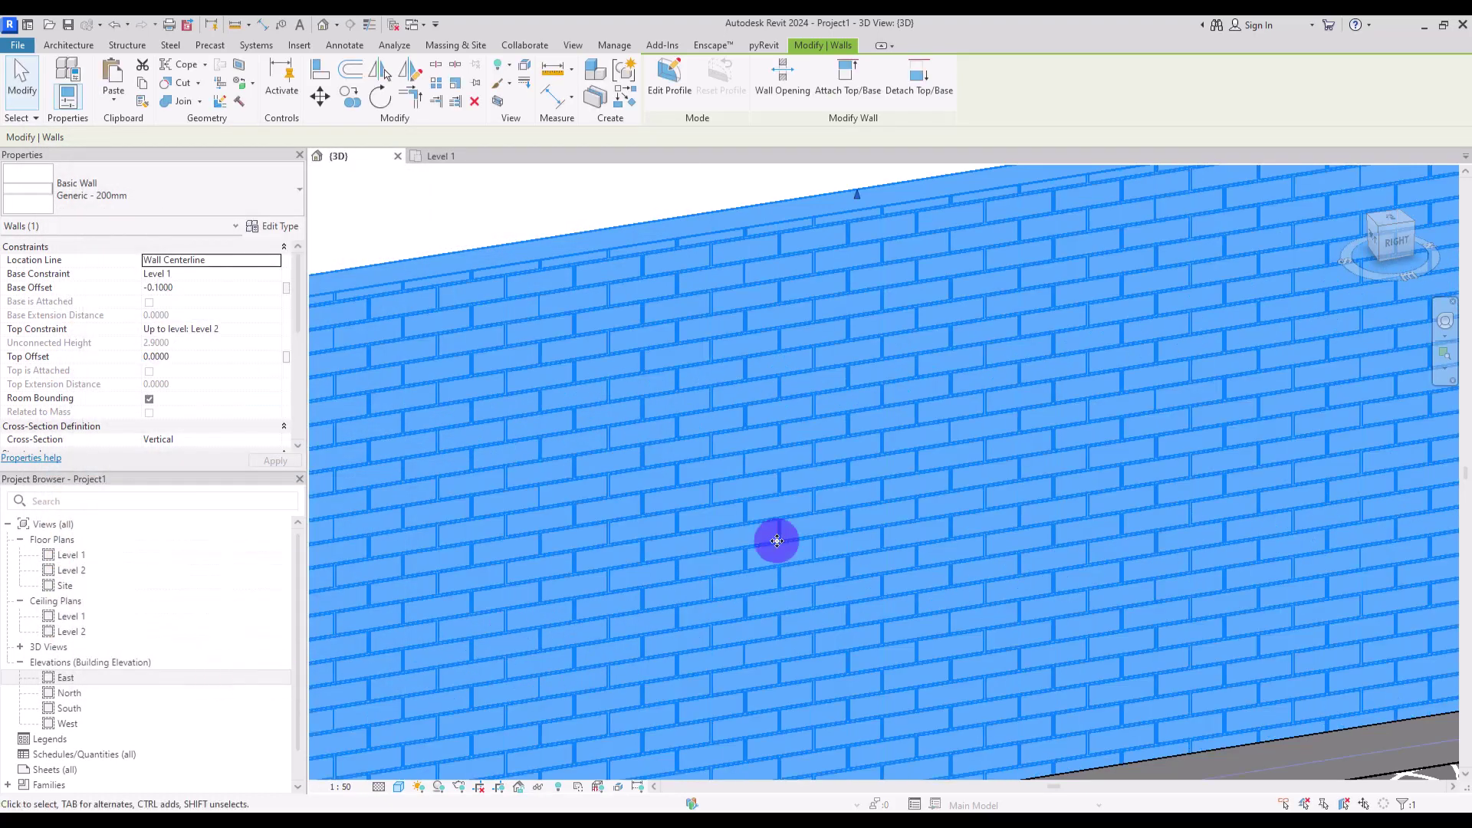
- Deselect the wall and set the 3D view's scale to 1:10
{"action": "key", "text": "Escape"}
{"action": "left_click", "coordinate": [340, 787]}
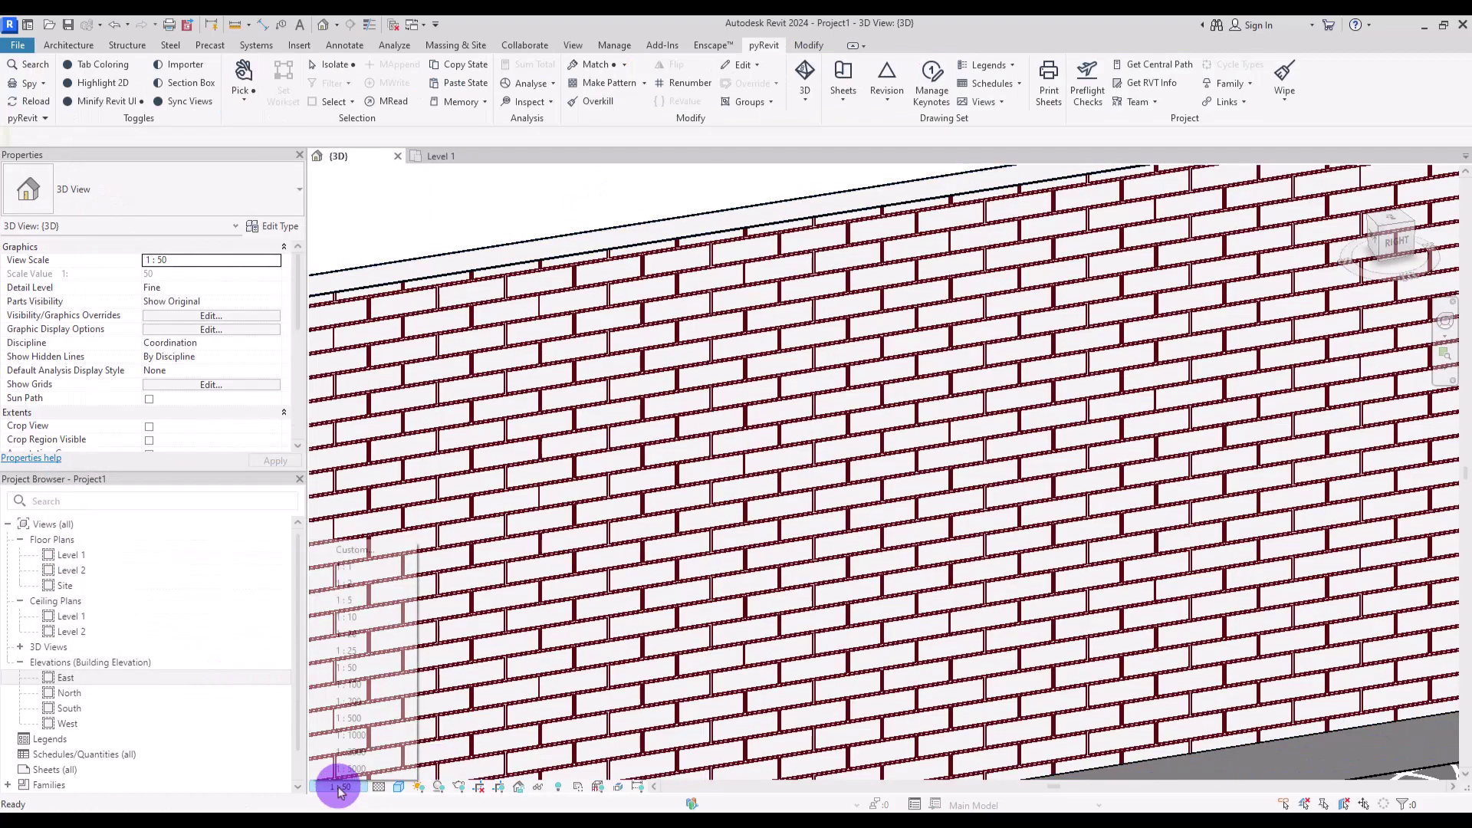
{"action": "left_click", "coordinate": [361, 617]}
{"action": "middle_click_drag", "start_coordinate": [723, 483], "coordinate": [736, 378]}
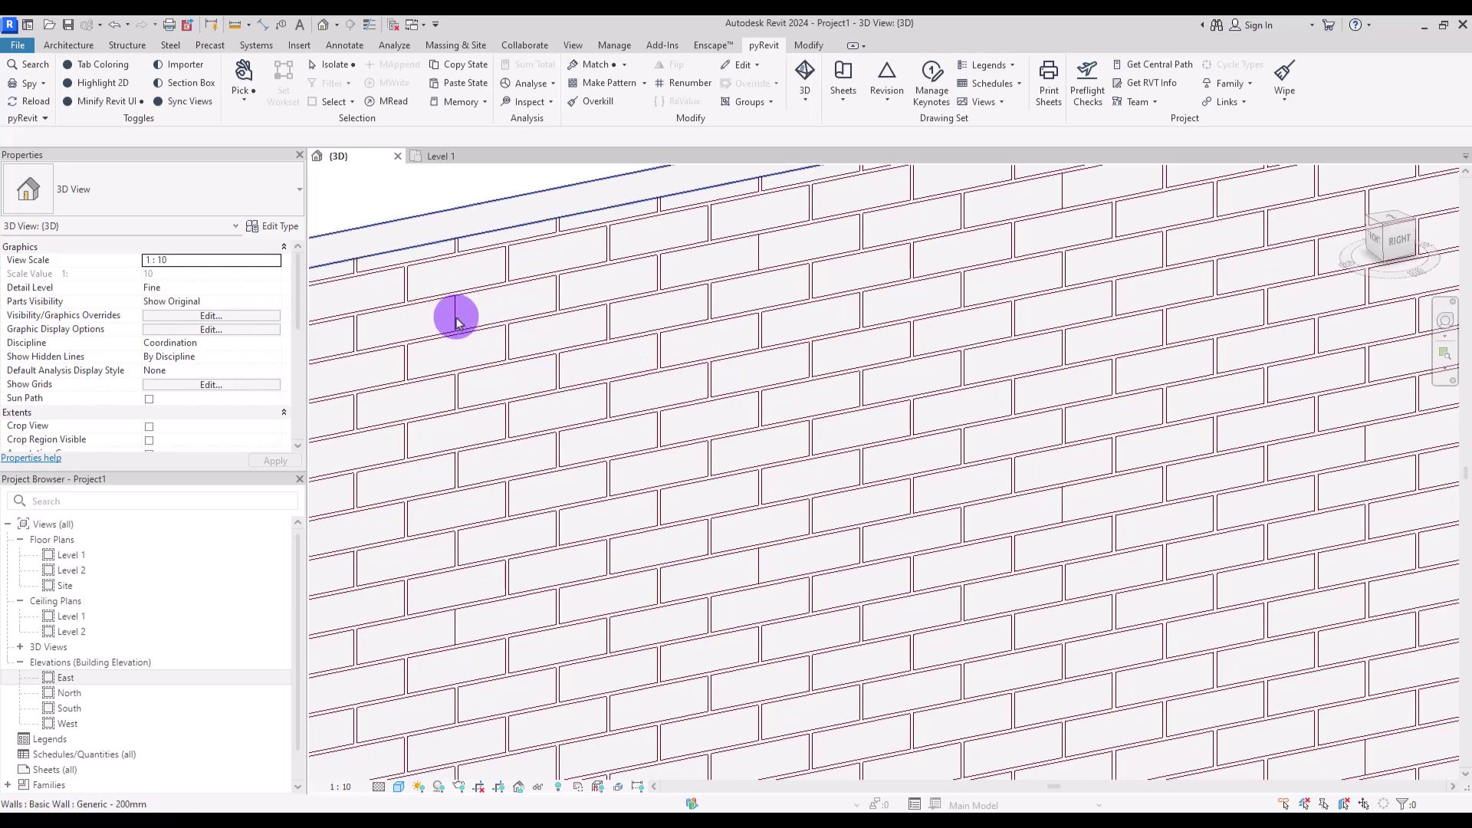
- In the Level 1 plan, show thin lines and copy the third row's left brick edge up to the top row's first brick
{"action": "left_click", "coordinate": [467, 157]}
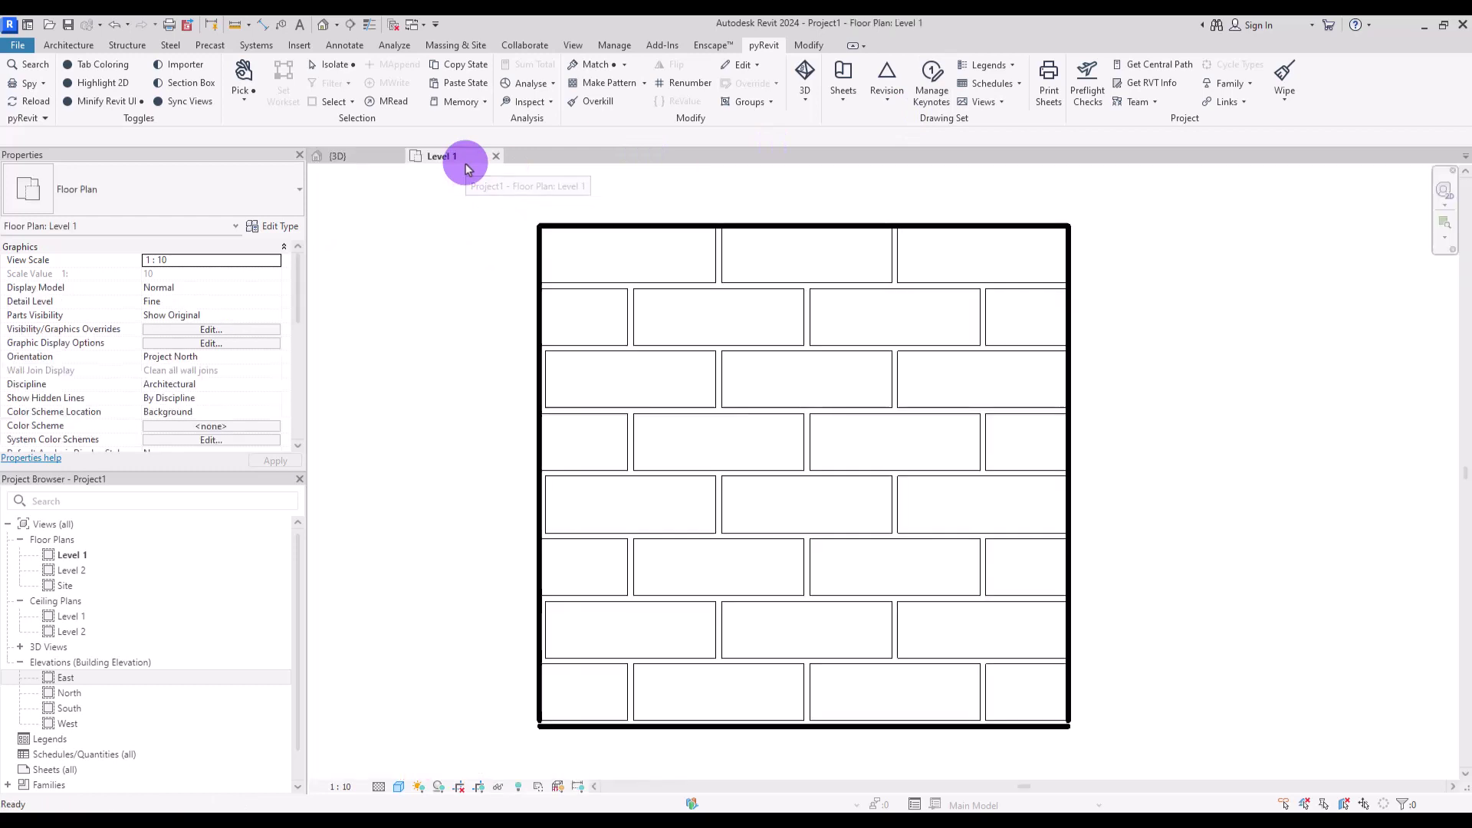
{"action": "left_click", "coordinate": [369, 26]}
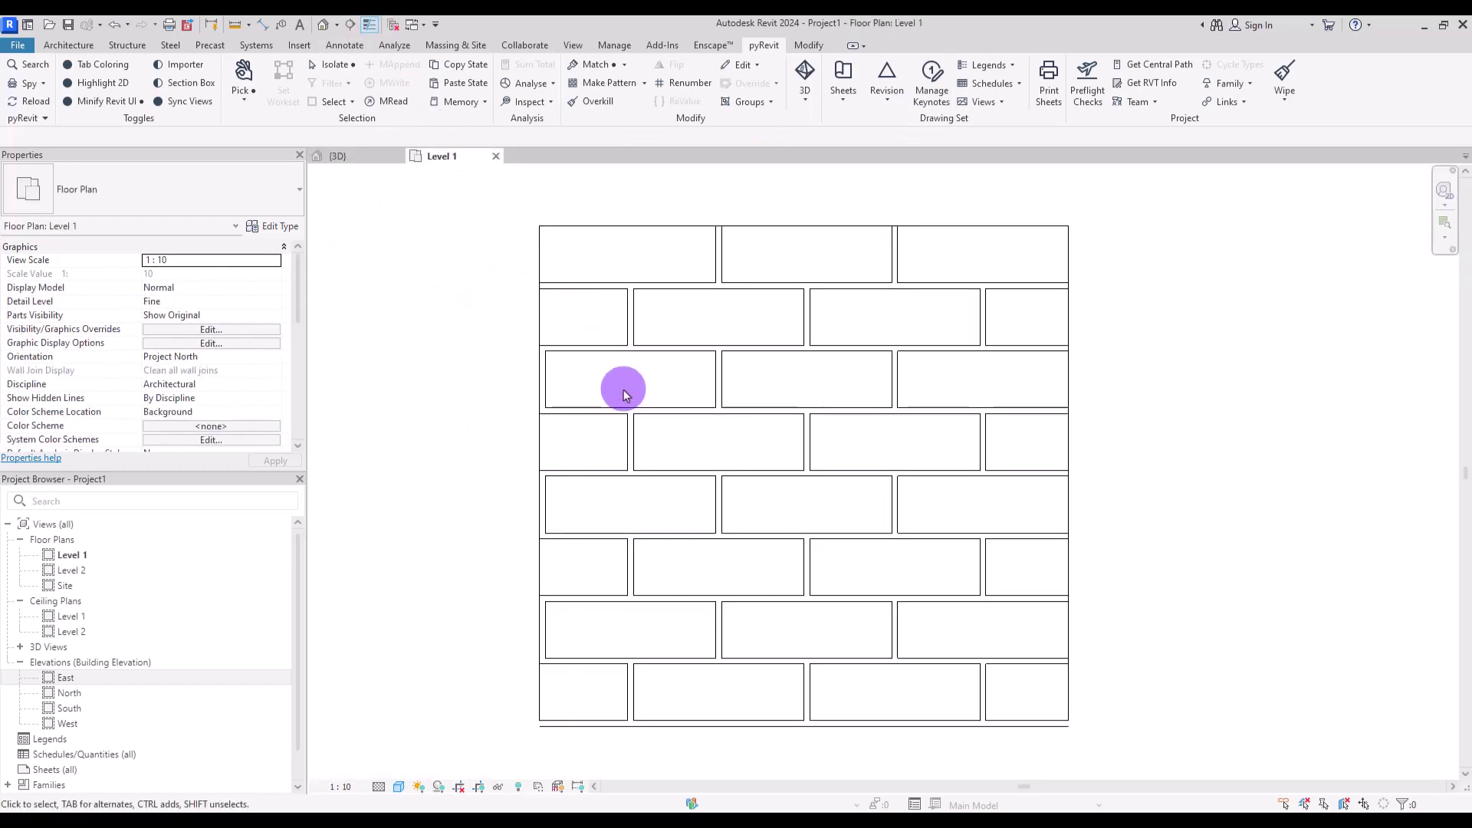
{"action": "left_click", "coordinate": [553, 375]}
{"action": "left_click", "coordinate": [350, 97]}
{"action": "left_click", "coordinate": [545, 351]}
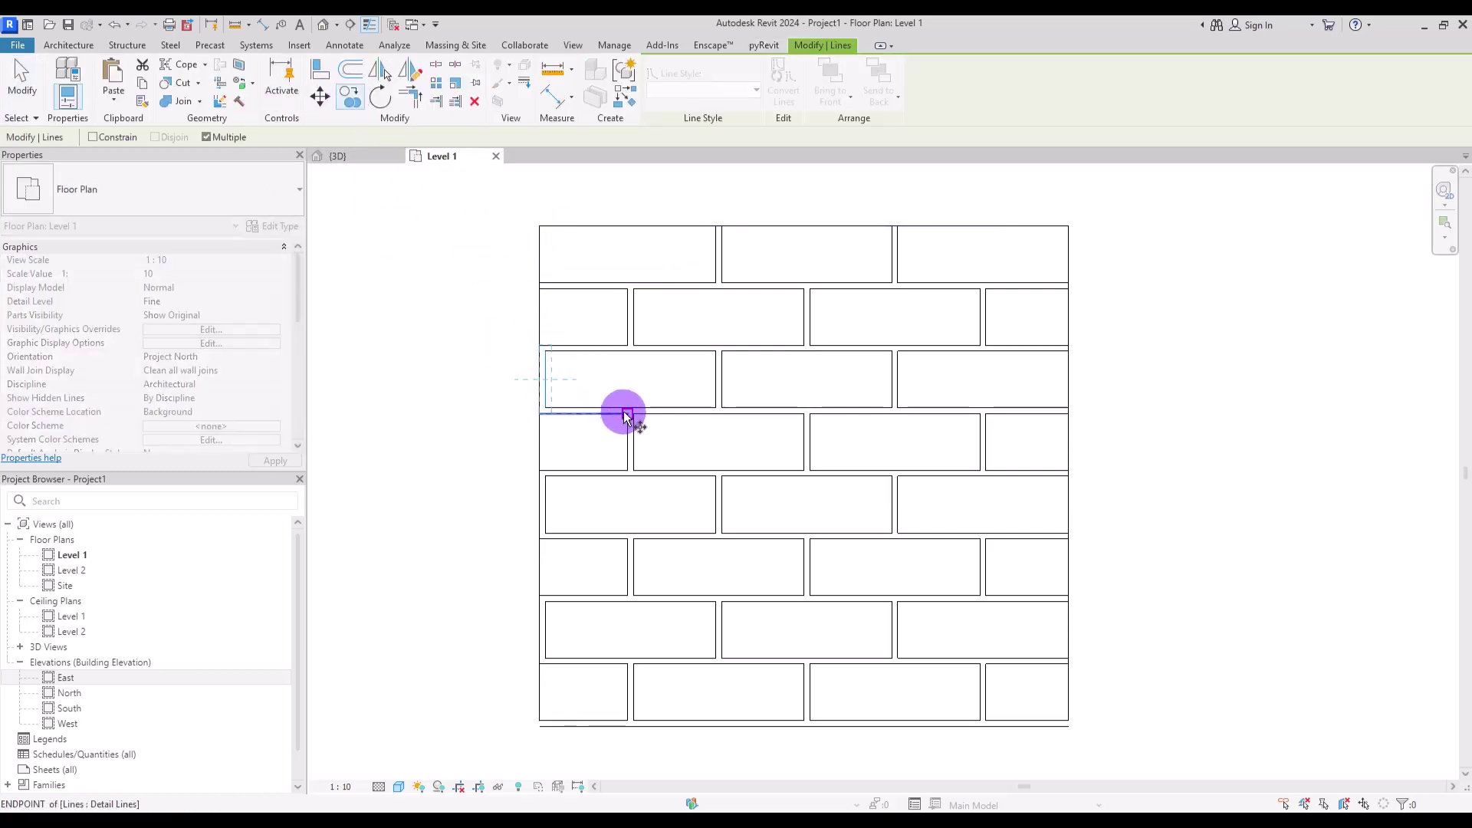
{"action": "left_click", "coordinate": [547, 408]}
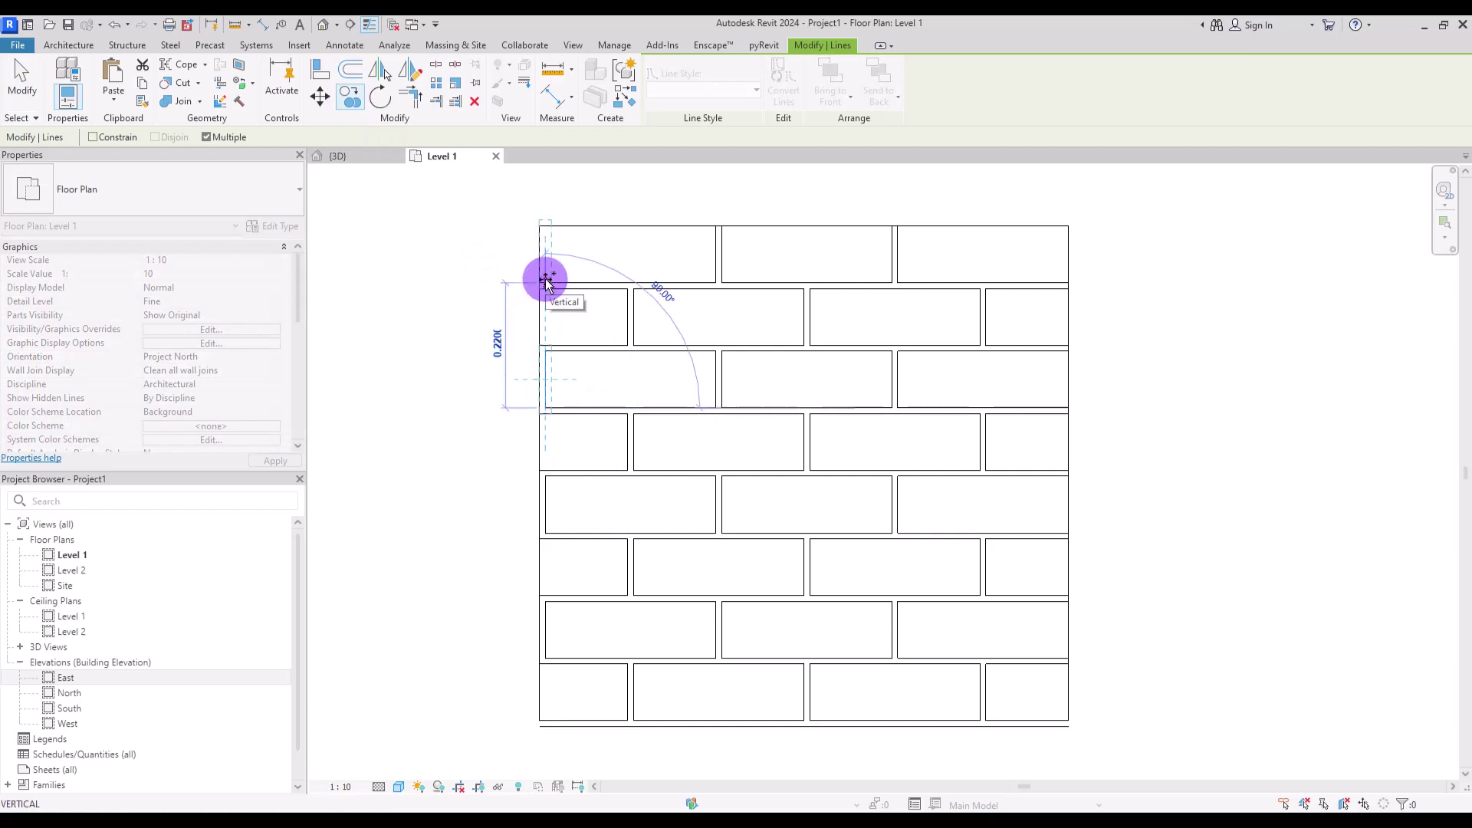
{"action": "key", "text": "Escape"}
- Trim the copied brick edge to the frame's top line with Trim/Extend to Corner and switch thin line display off
{"action": "left_click", "coordinate": [411, 97]}
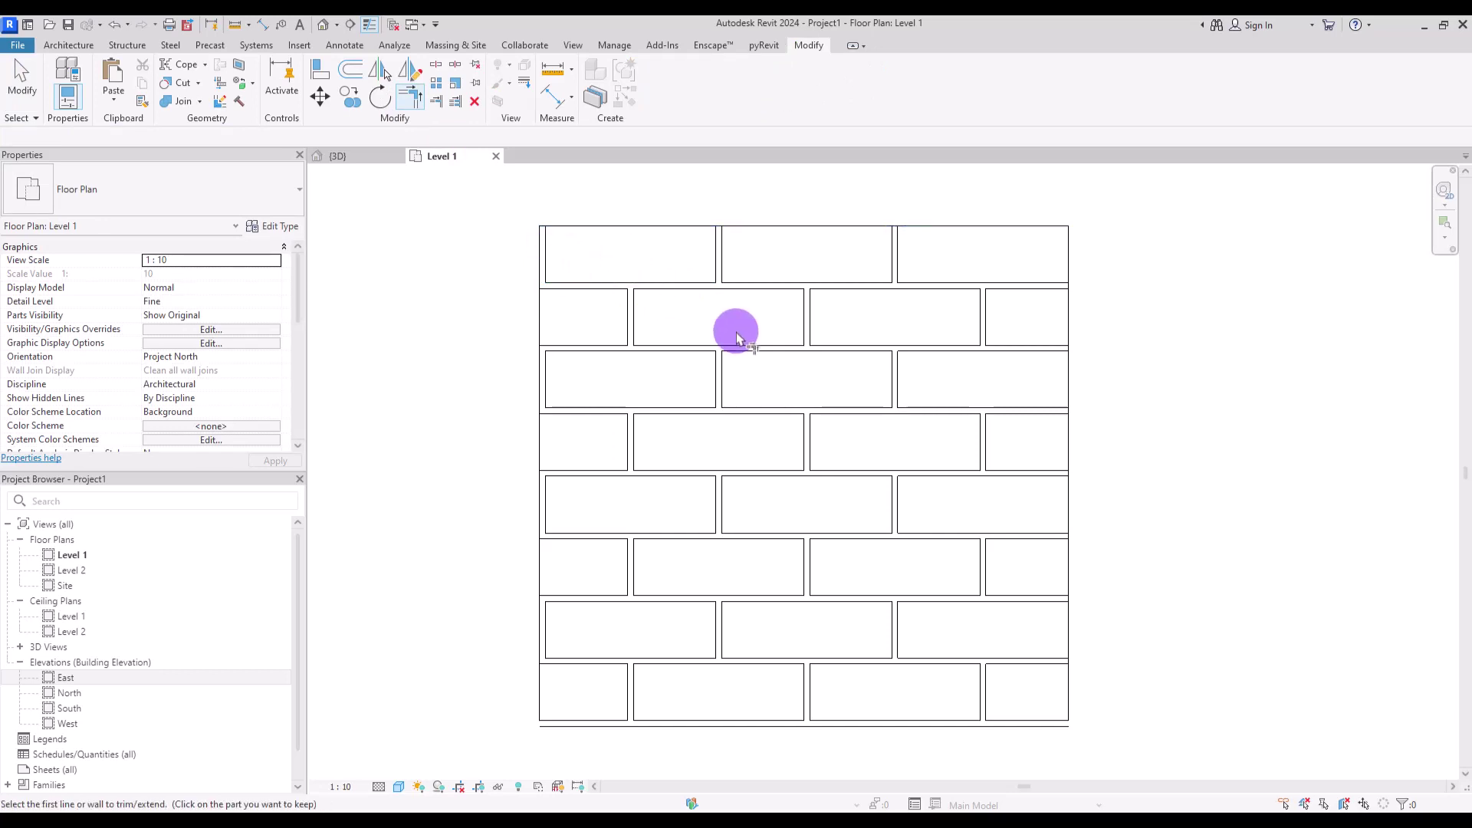
{"action": "key", "text": "t"}
{"action": "key", "text": "l"}
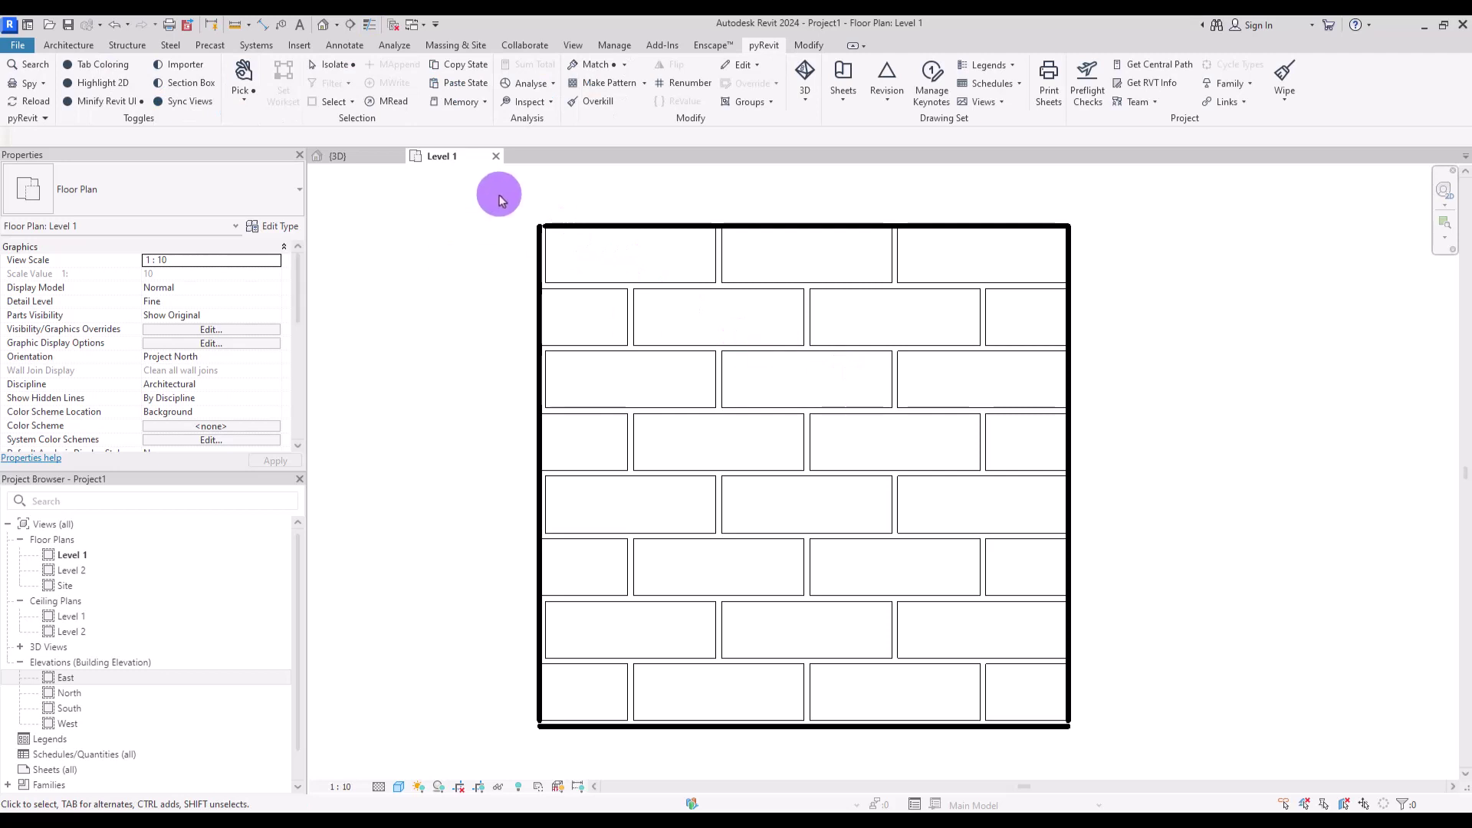
- Select all the thin brick lines, leaving out the four wide frame lines, and open pyRevit's Make Pattern for them
{"action": "left_click_drag", "start_coordinate": [498, 201], "coordinate": [1088, 733]}
{"action": "left_click", "coordinate": [620, 228], "text": "shift"}
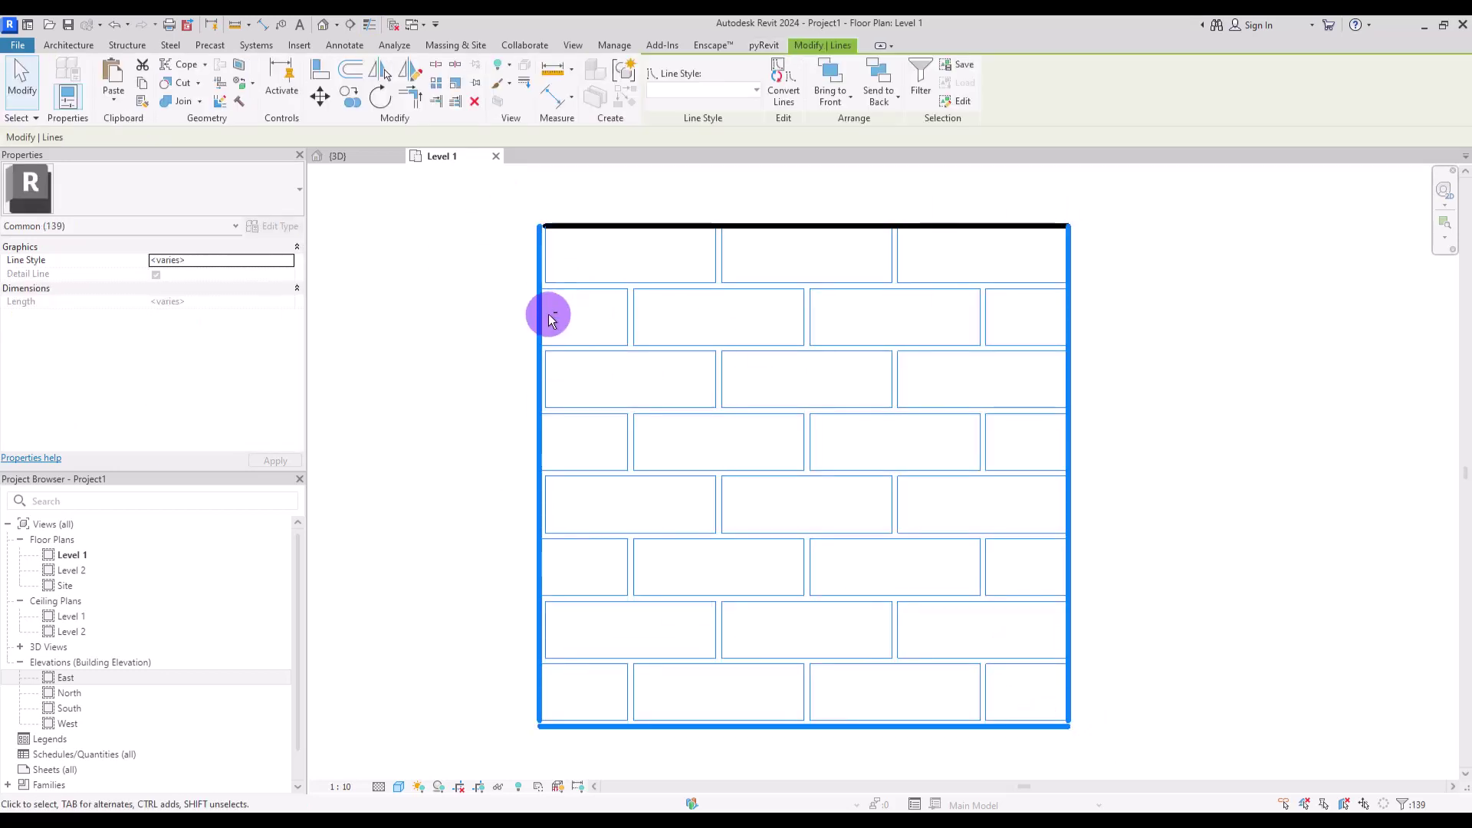
{"action": "left_click", "coordinate": [541, 312], "text": "shift"}
{"action": "left_click", "coordinate": [1068, 302], "text": "shift"}
{"action": "left_click", "coordinate": [910, 721], "text": "shift"}
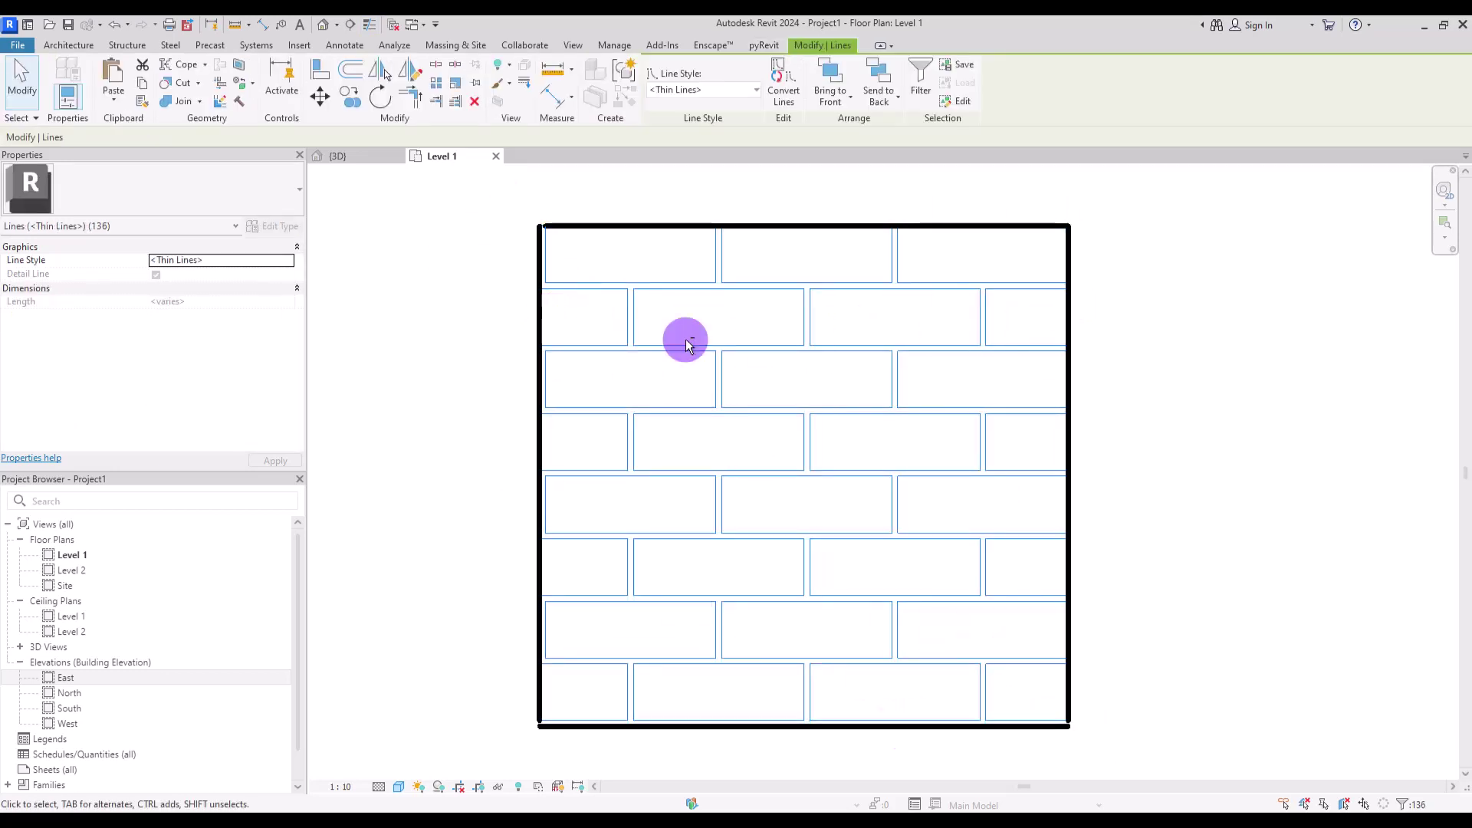
{"action": "left_click", "coordinate": [762, 45]}
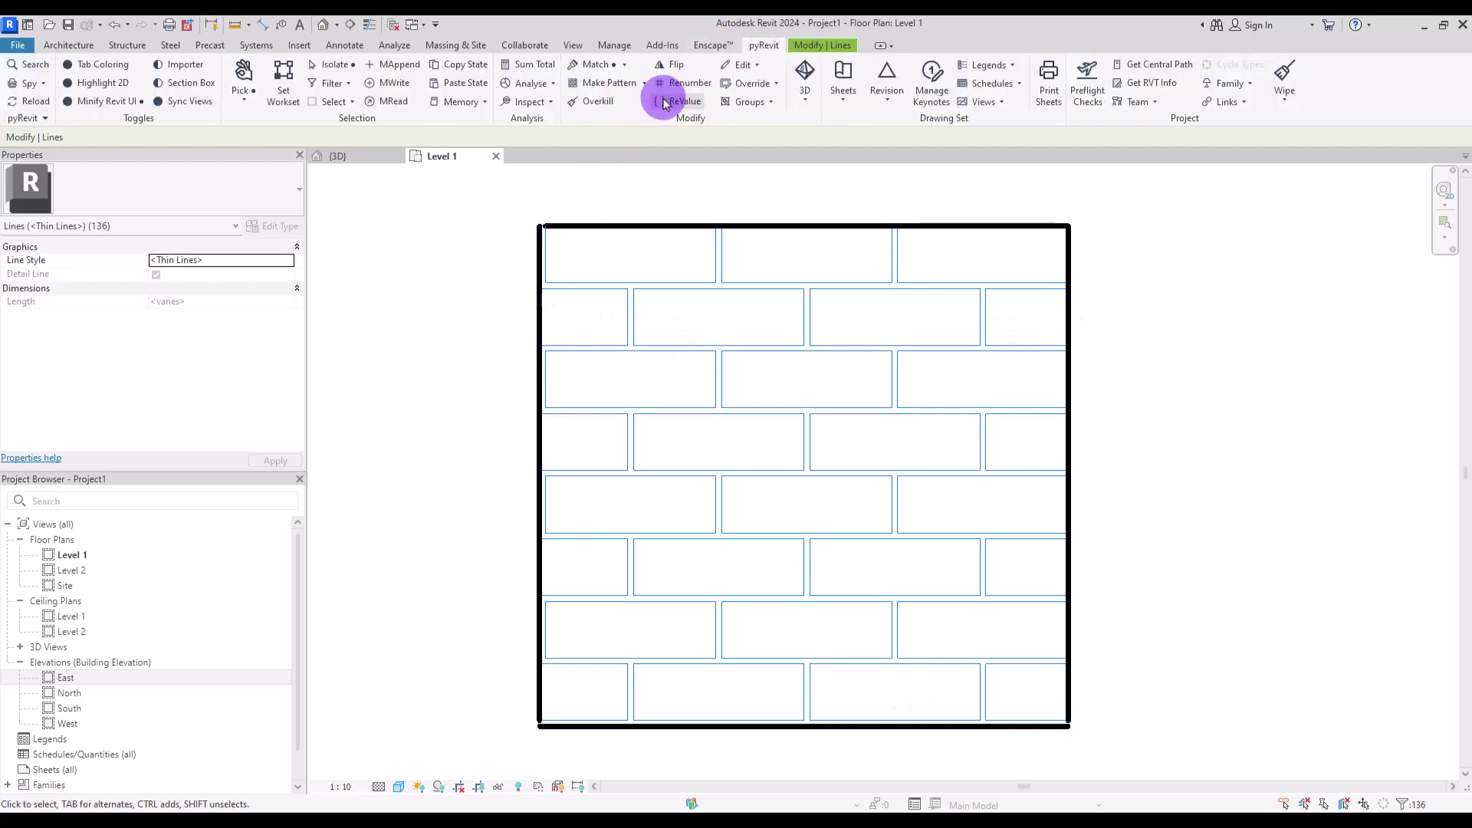
{"action": "left_click", "coordinate": [611, 84]}
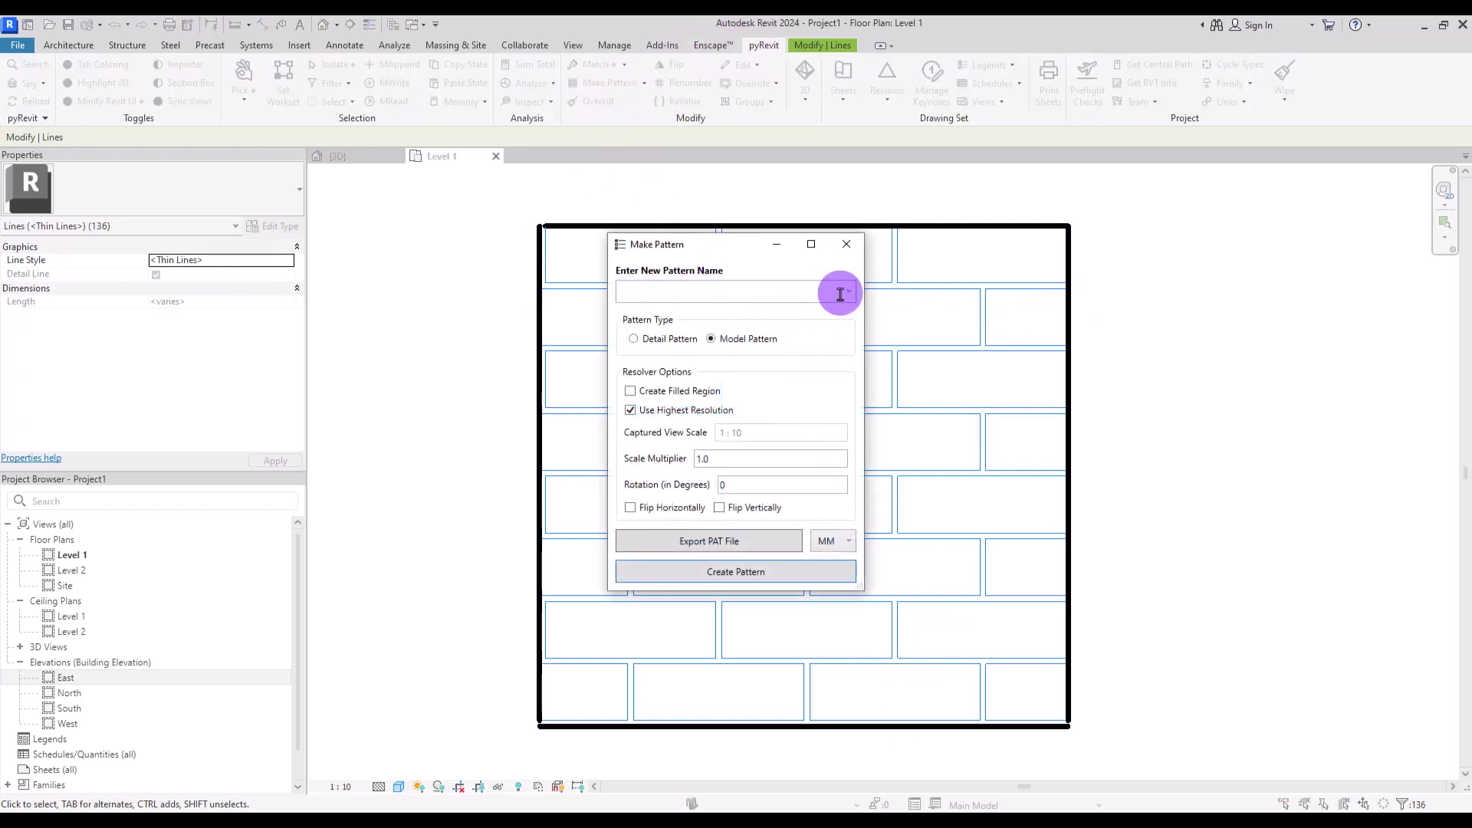
- Overwrite the existing Brick A model pattern with the selected lines, using the frame's bottom-left and top-right corners as the pattern area
{"action": "left_click", "coordinate": [840, 295]}
{"action": "scroll", "coordinate": [851, 421], "scroll_direction": "down", "scroll_amount": 2}
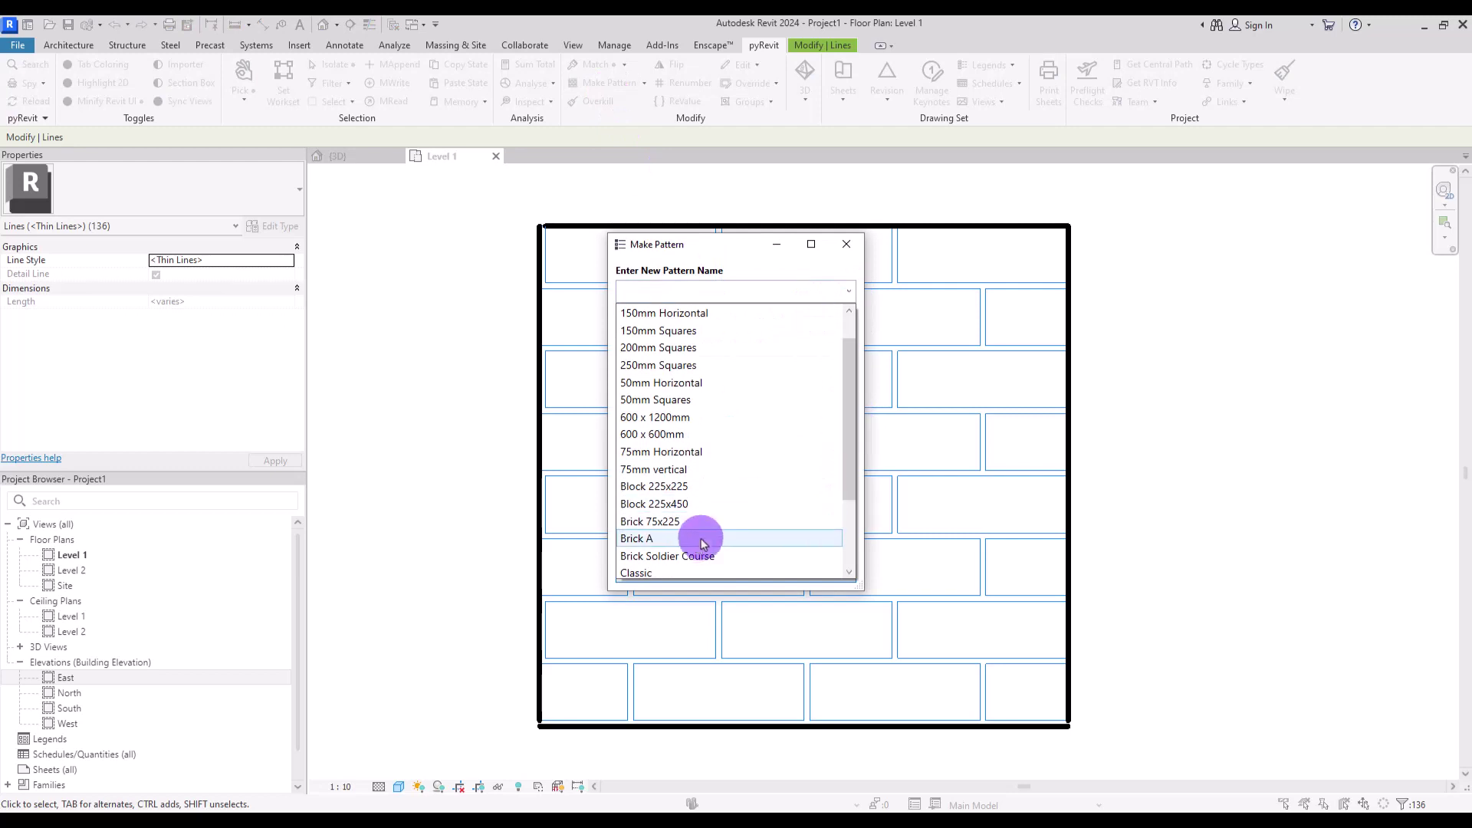
{"action": "left_click", "coordinate": [690, 539]}
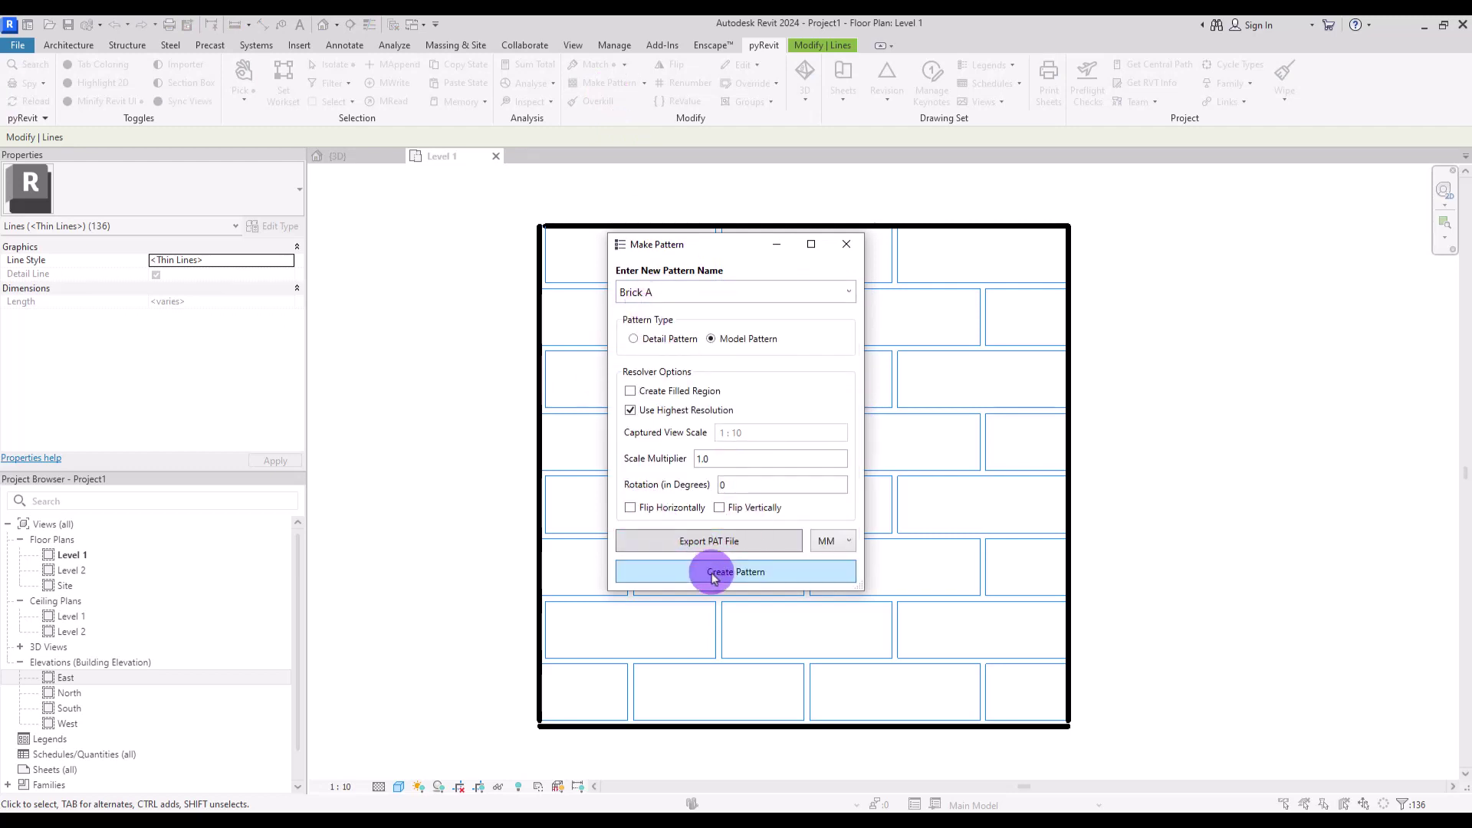
{"action": "left_click", "coordinate": [686, 578]}
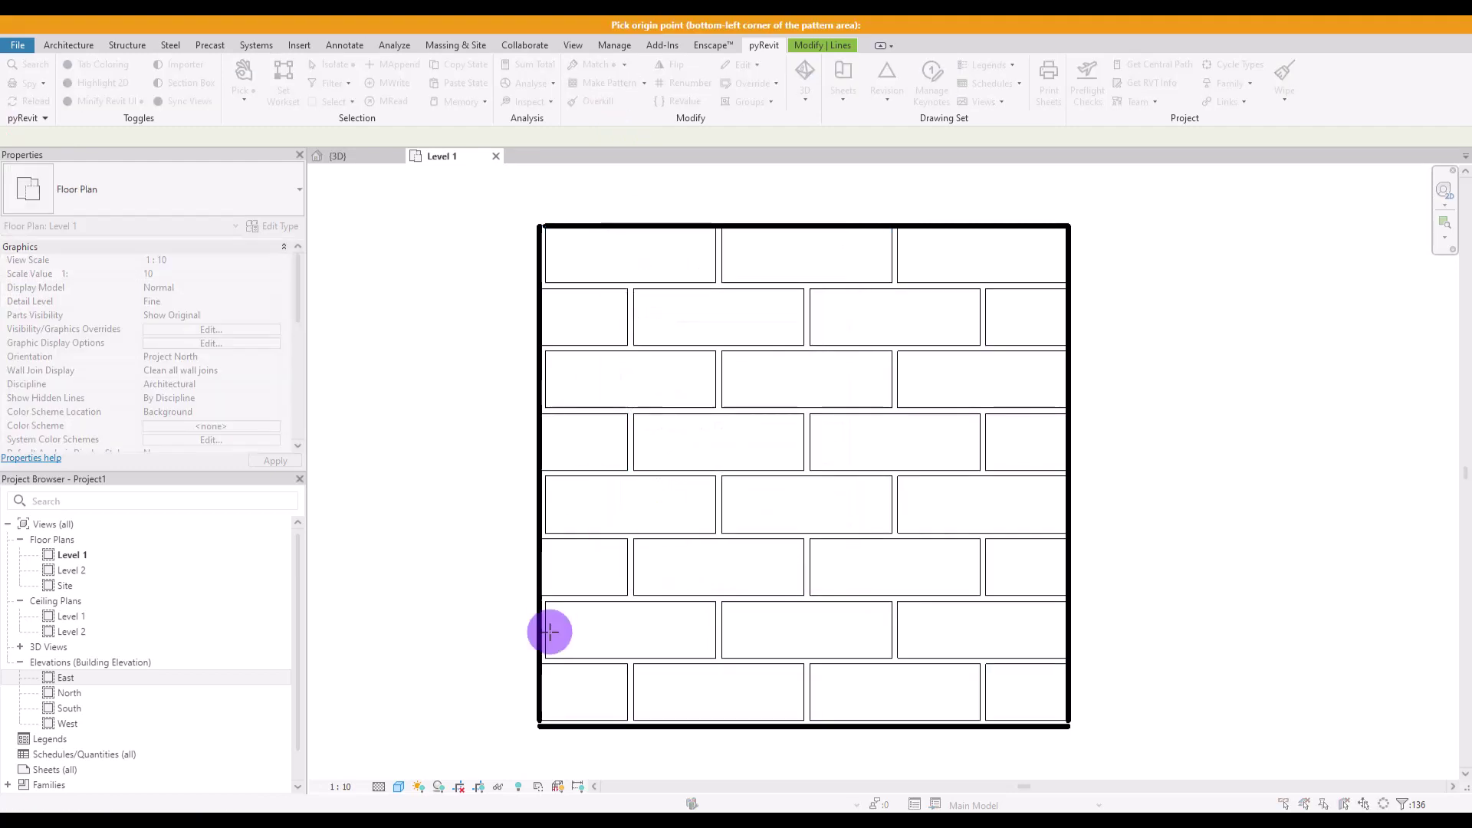
{"action": "left_click", "coordinate": [527, 734]}
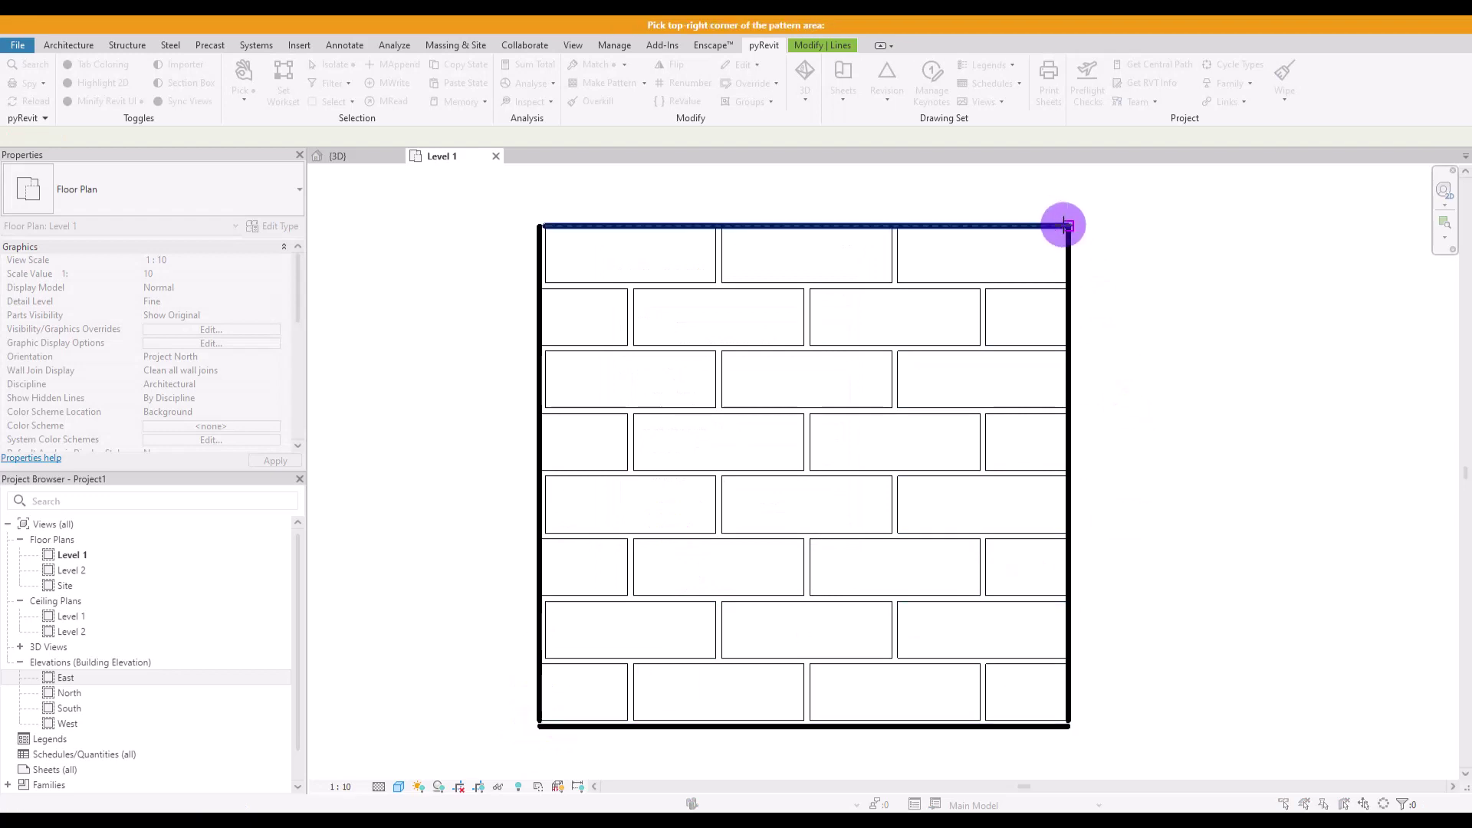
{"action": "left_click", "coordinate": [1031, 249]}
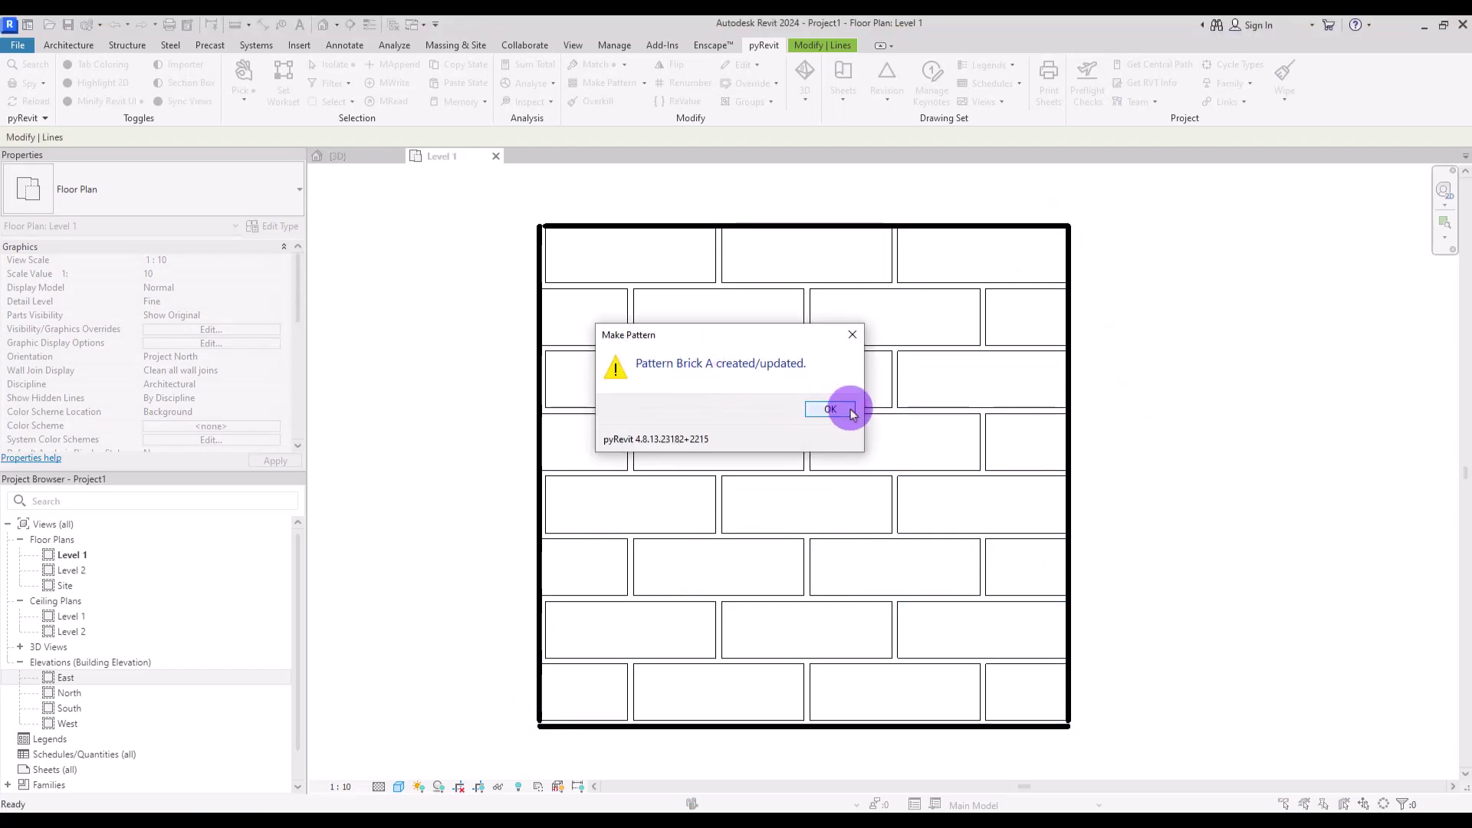
{"action": "left_click", "coordinate": [851, 412]}
- Examine the updated Brick A pattern on the wall in the 3D view, from its floor edge up to its top corner
{"action": "left_click", "coordinate": [359, 164]}
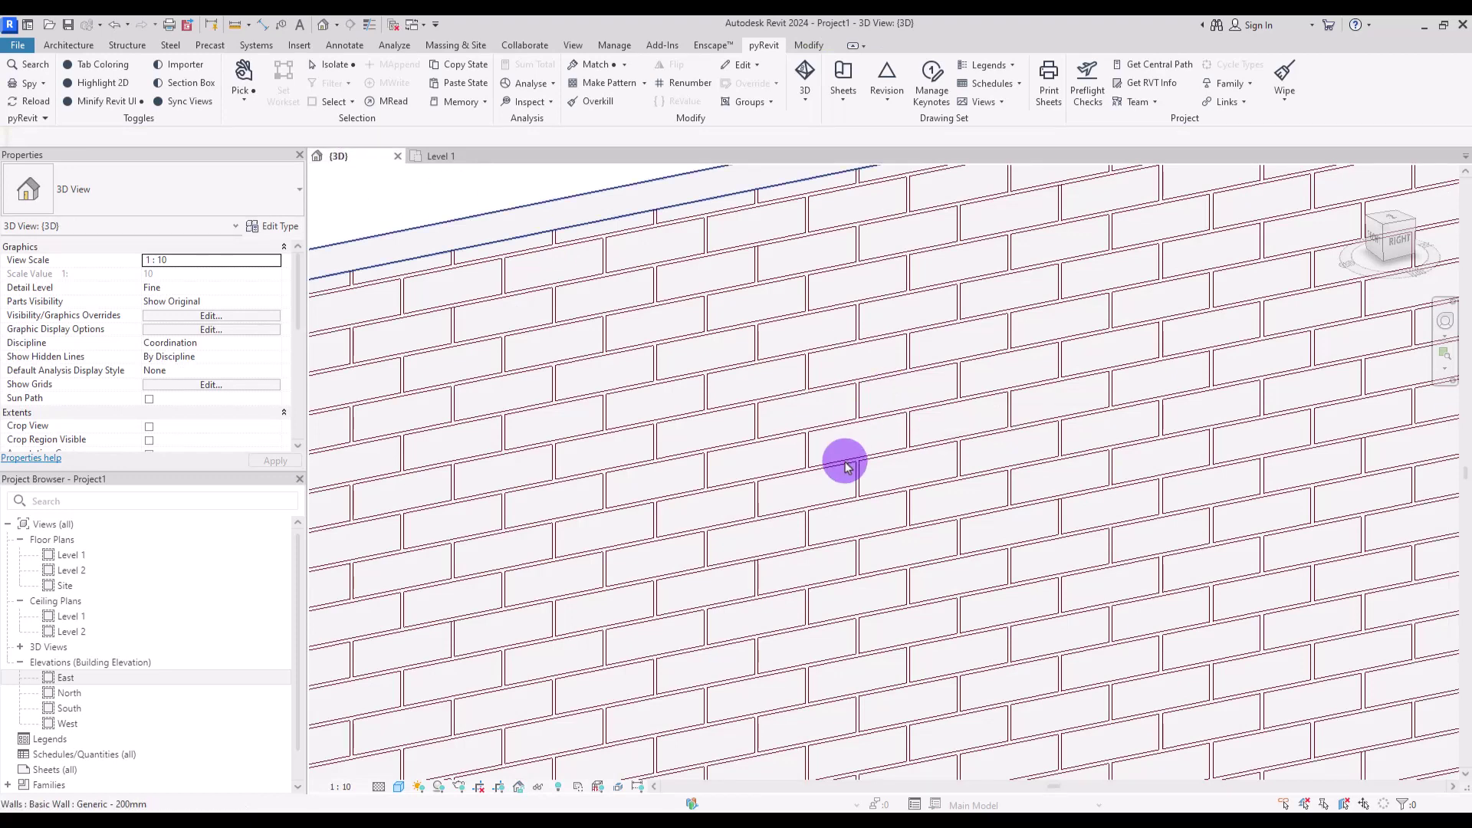
{"action": "middle_click_drag", "start_coordinate": [848, 463], "coordinate": [856, 467]}
{"action": "middle_click_drag", "start_coordinate": [1092, 350], "coordinate": [598, 491]}
{"action": "middle_click_drag", "start_coordinate": [1141, 424], "coordinate": [554, 460]}
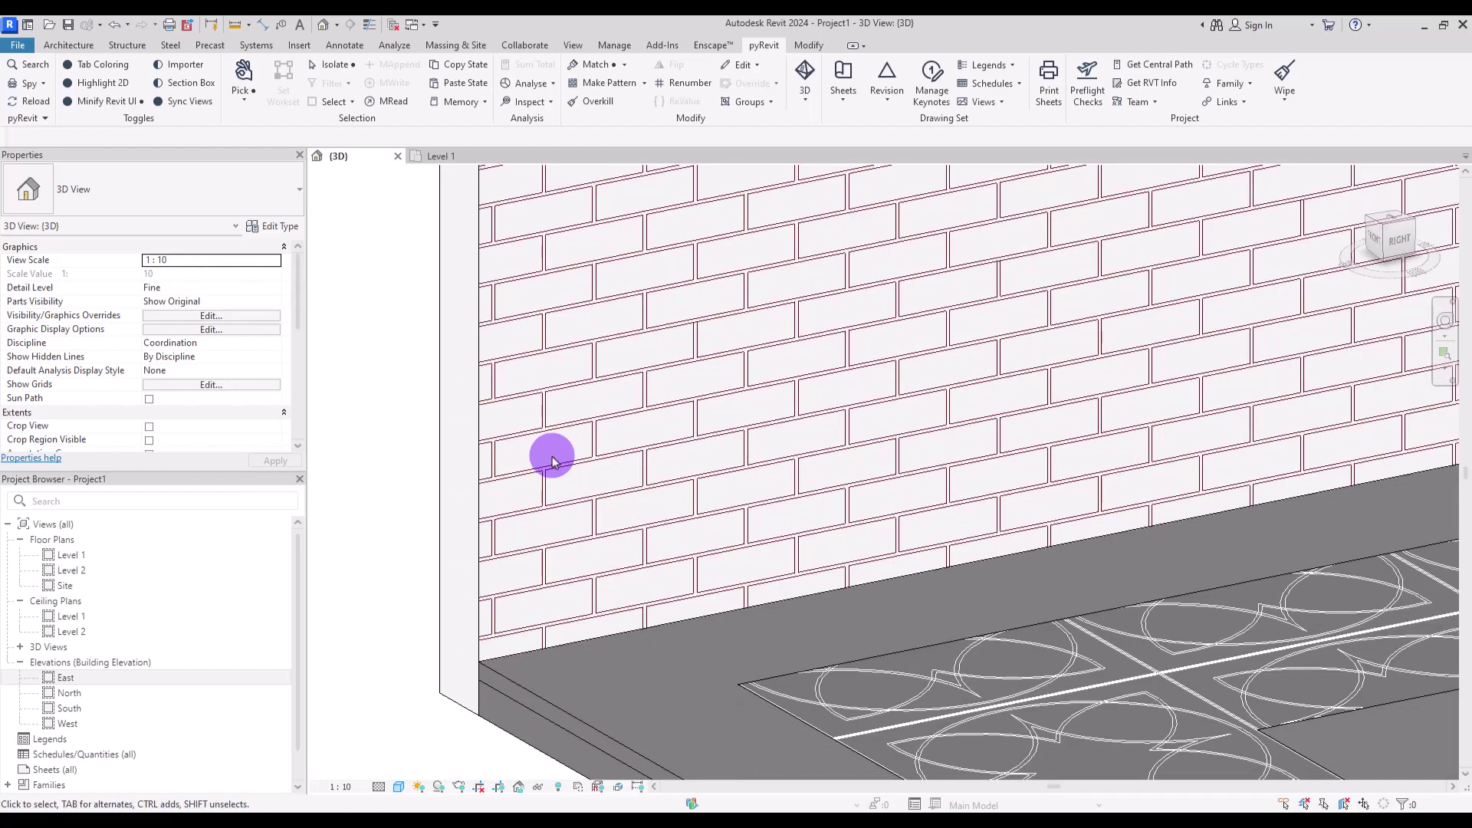
{"action": "middle_click_drag", "start_coordinate": [553, 460], "coordinate": [487, 737]}
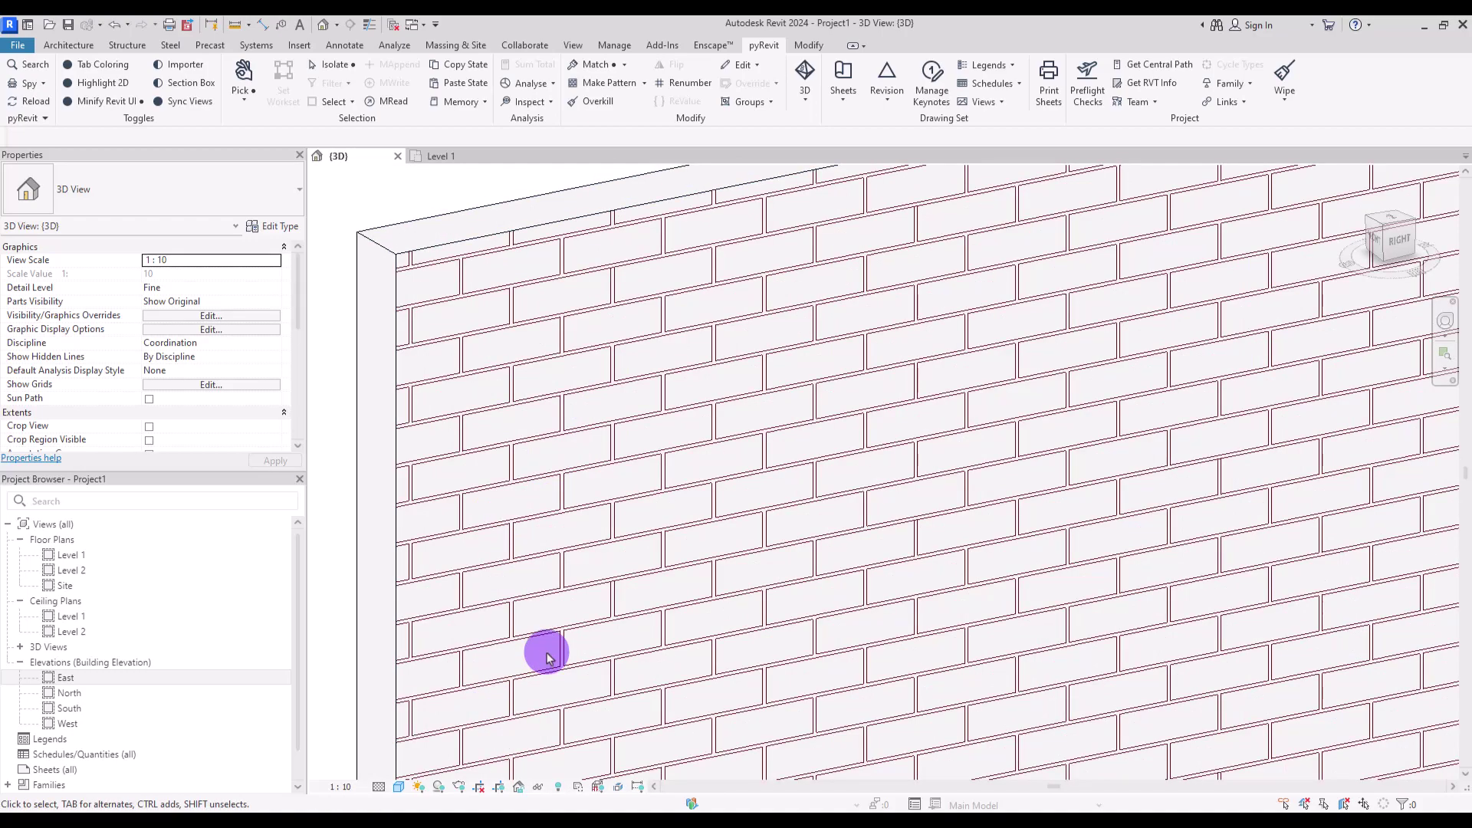